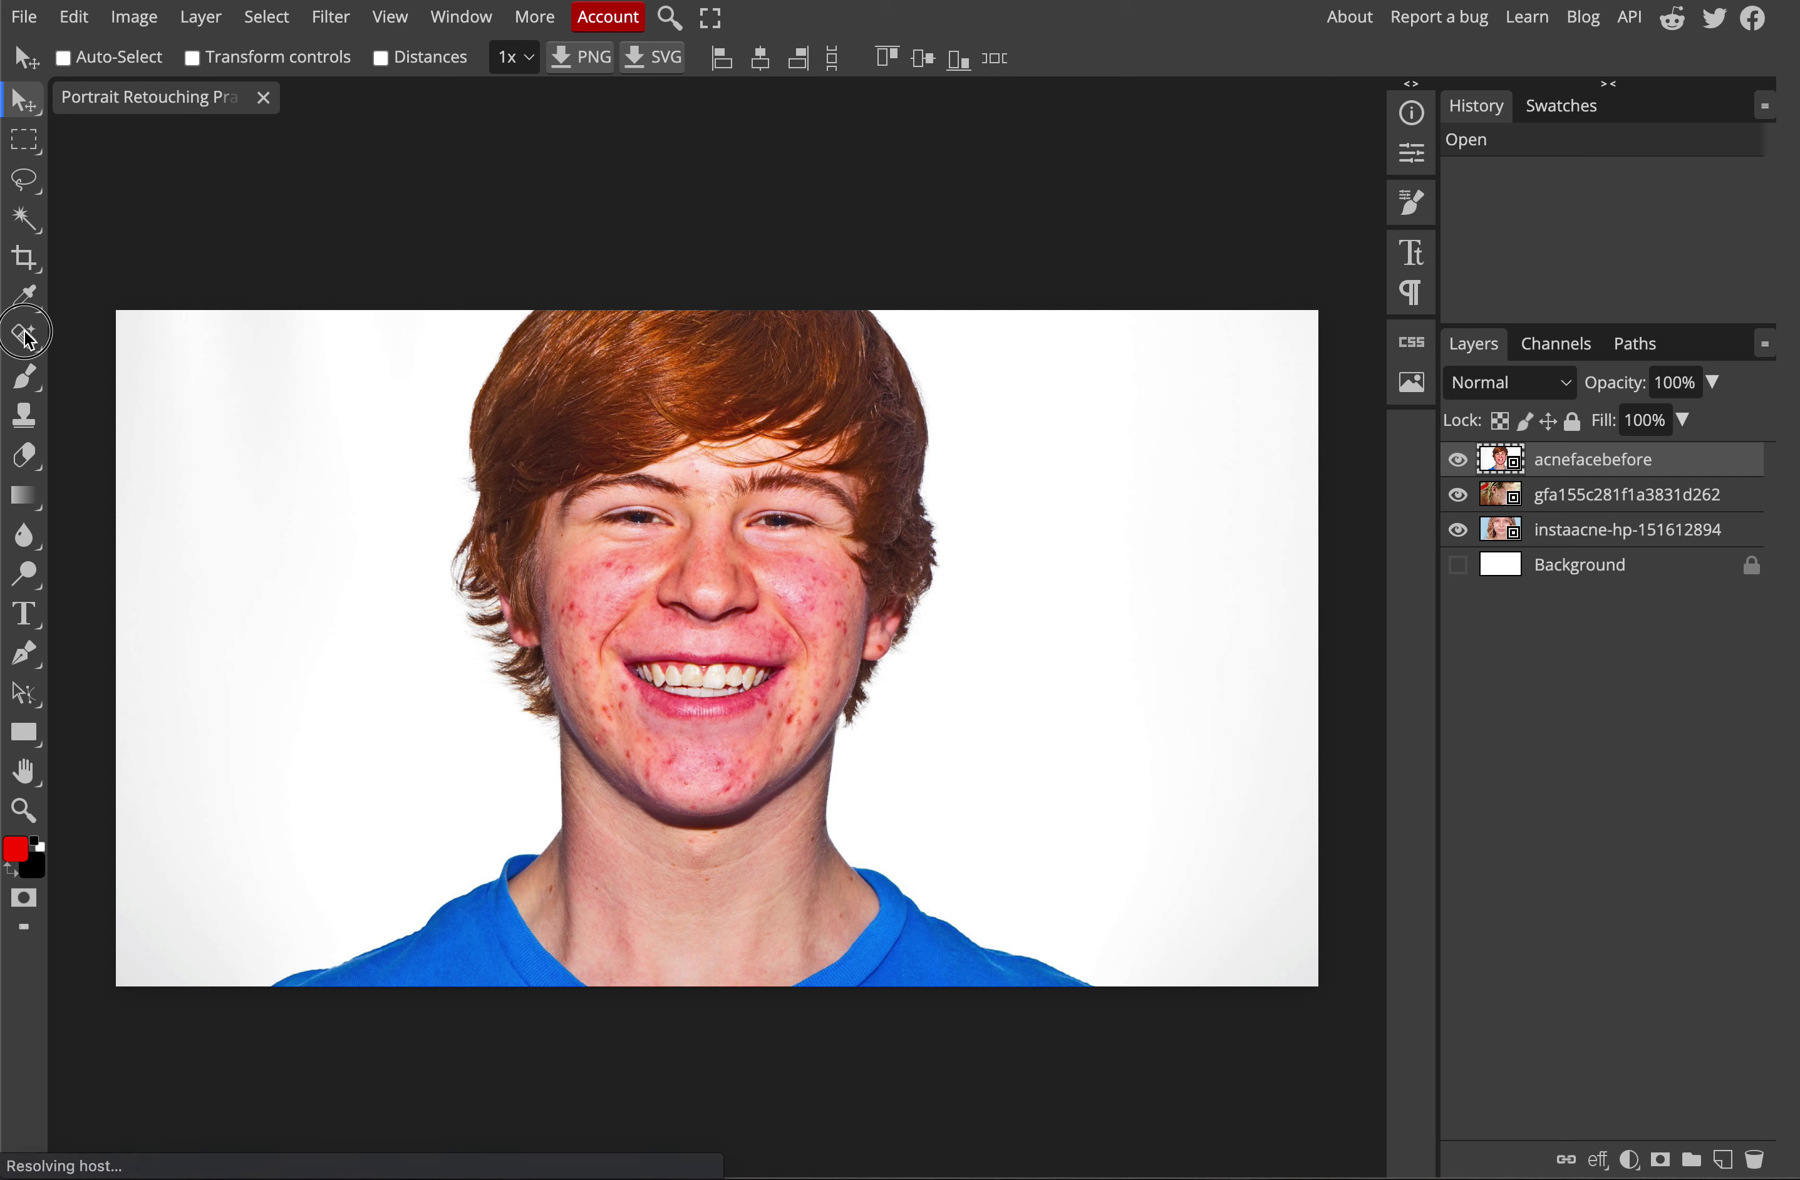
- Try the Clone Stamp tool from the healing flyout, then go back to the Spot Healing Brush
click(27, 343)
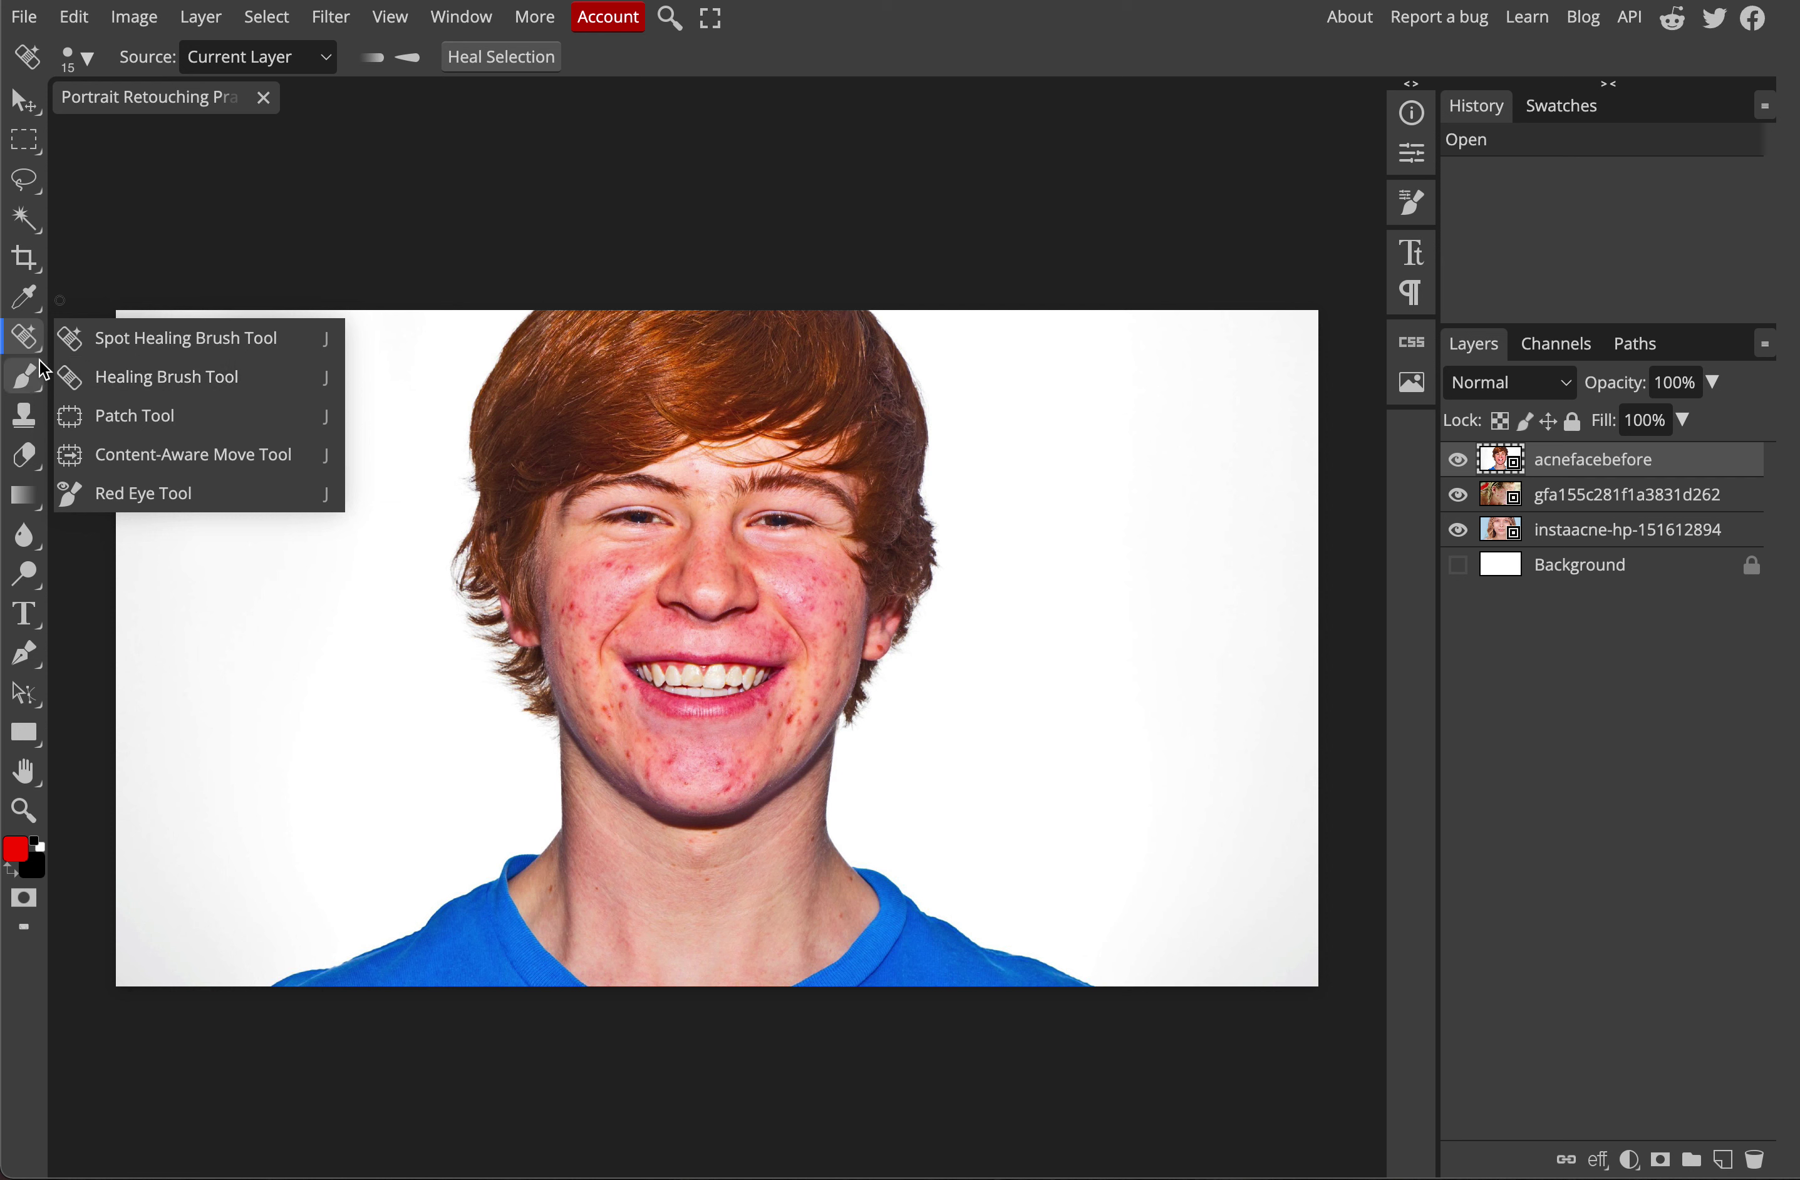
click(25, 419)
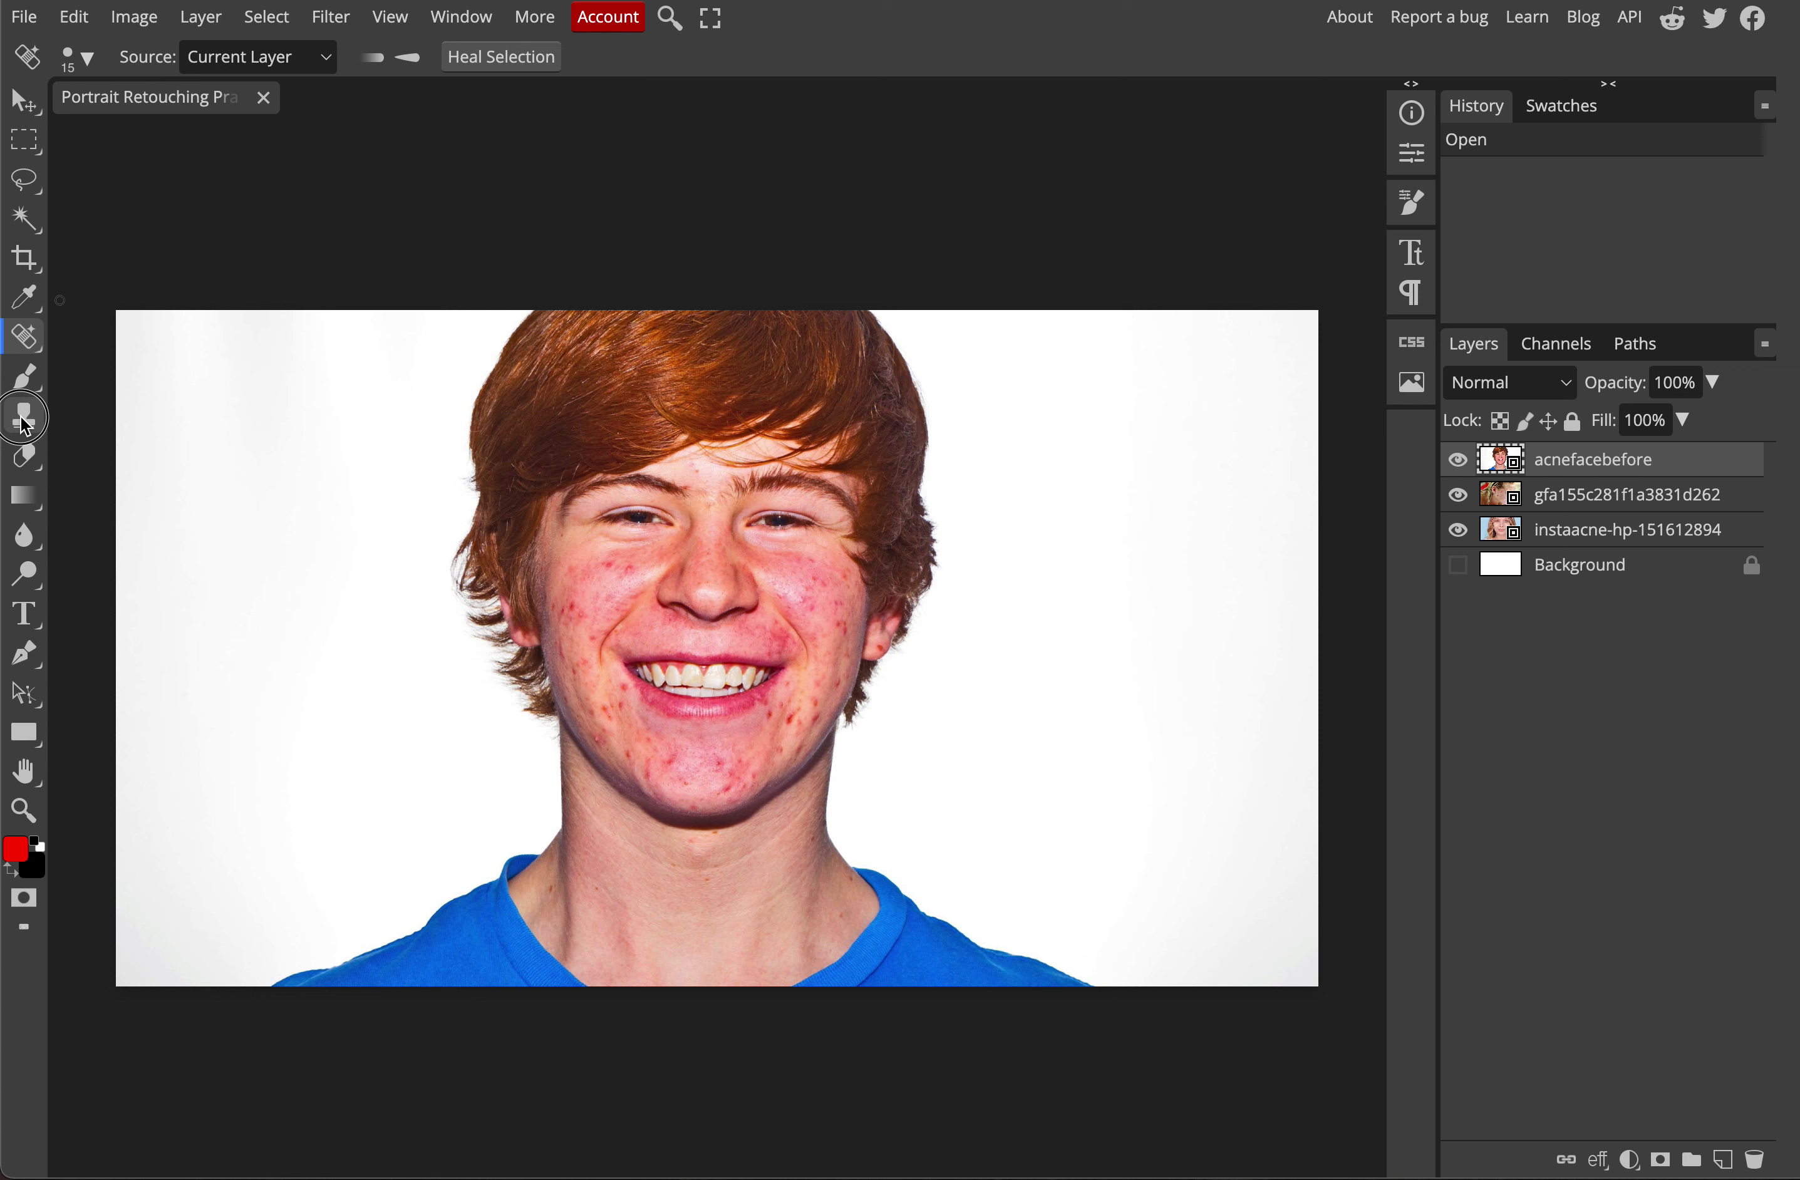
click(25, 420)
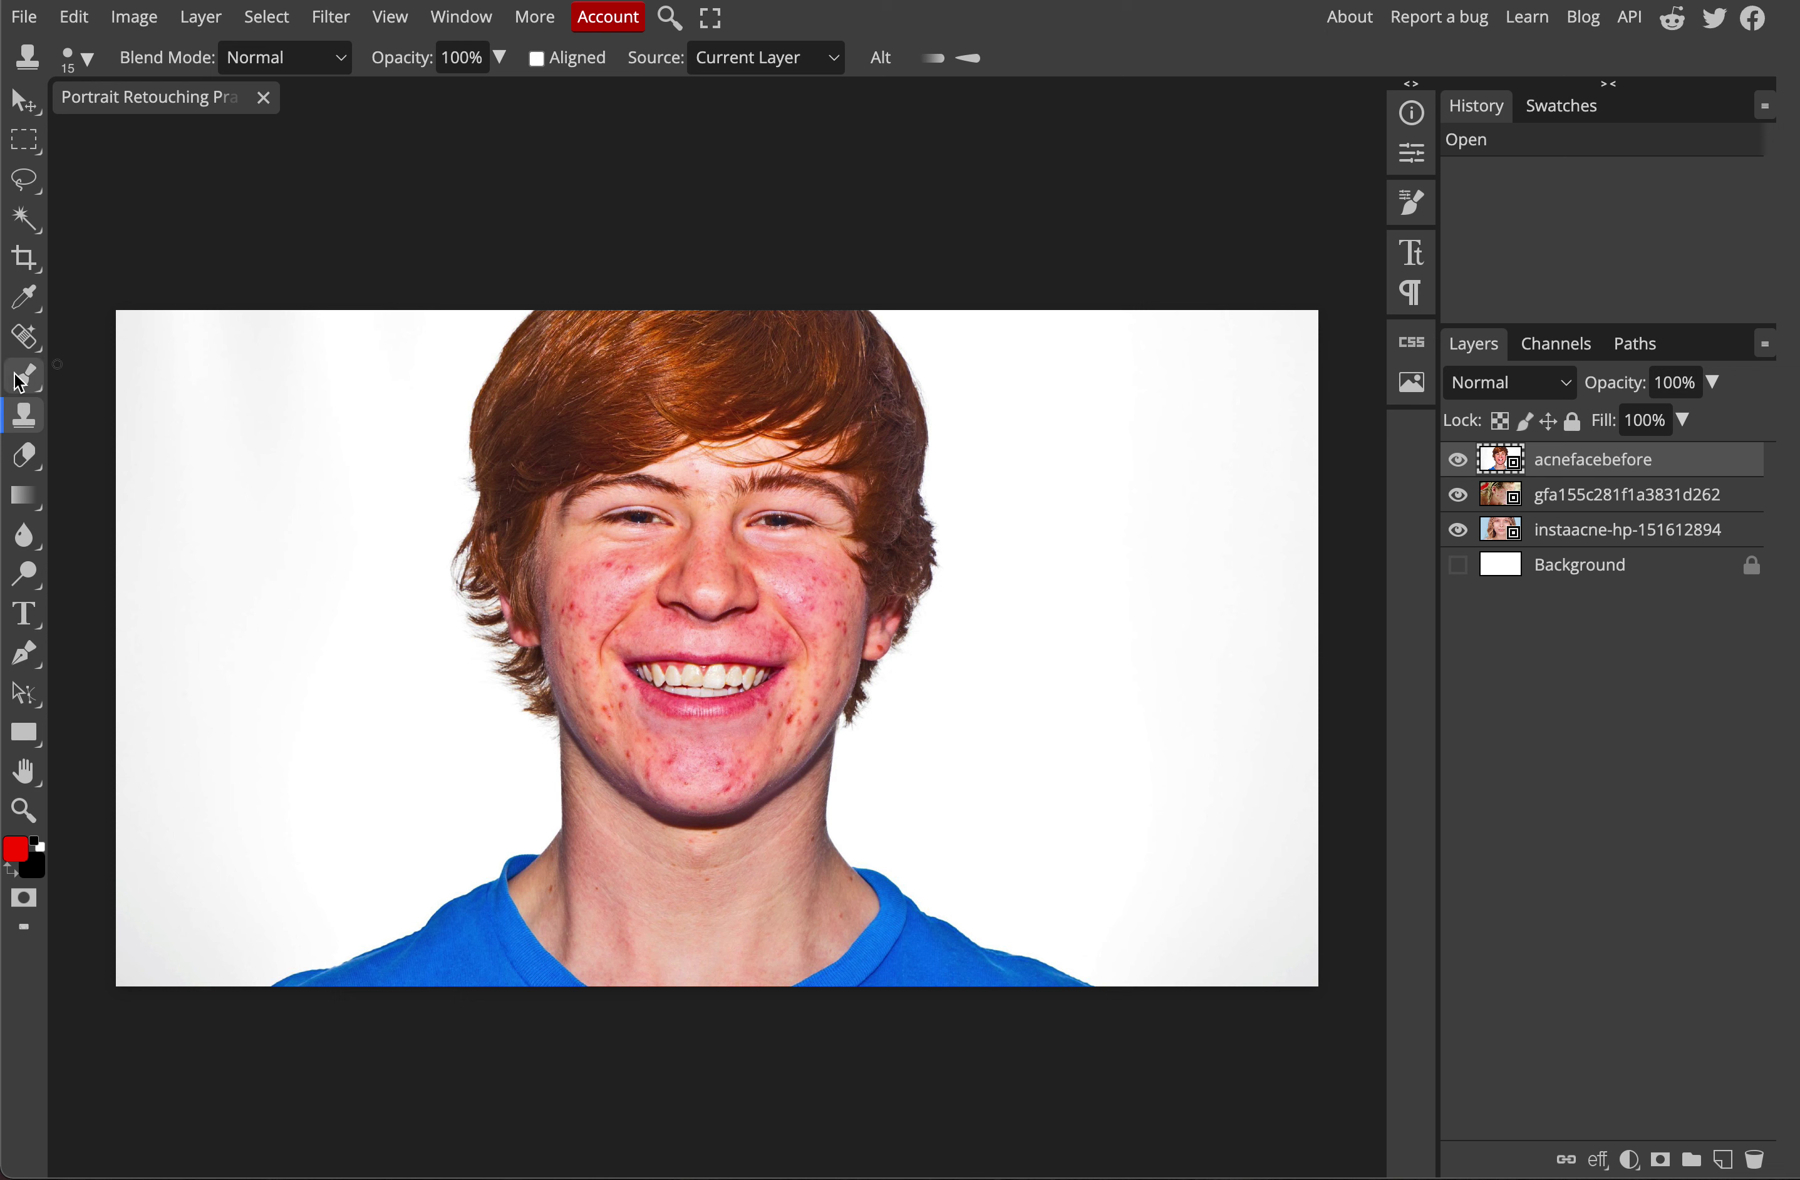
click(25, 337)
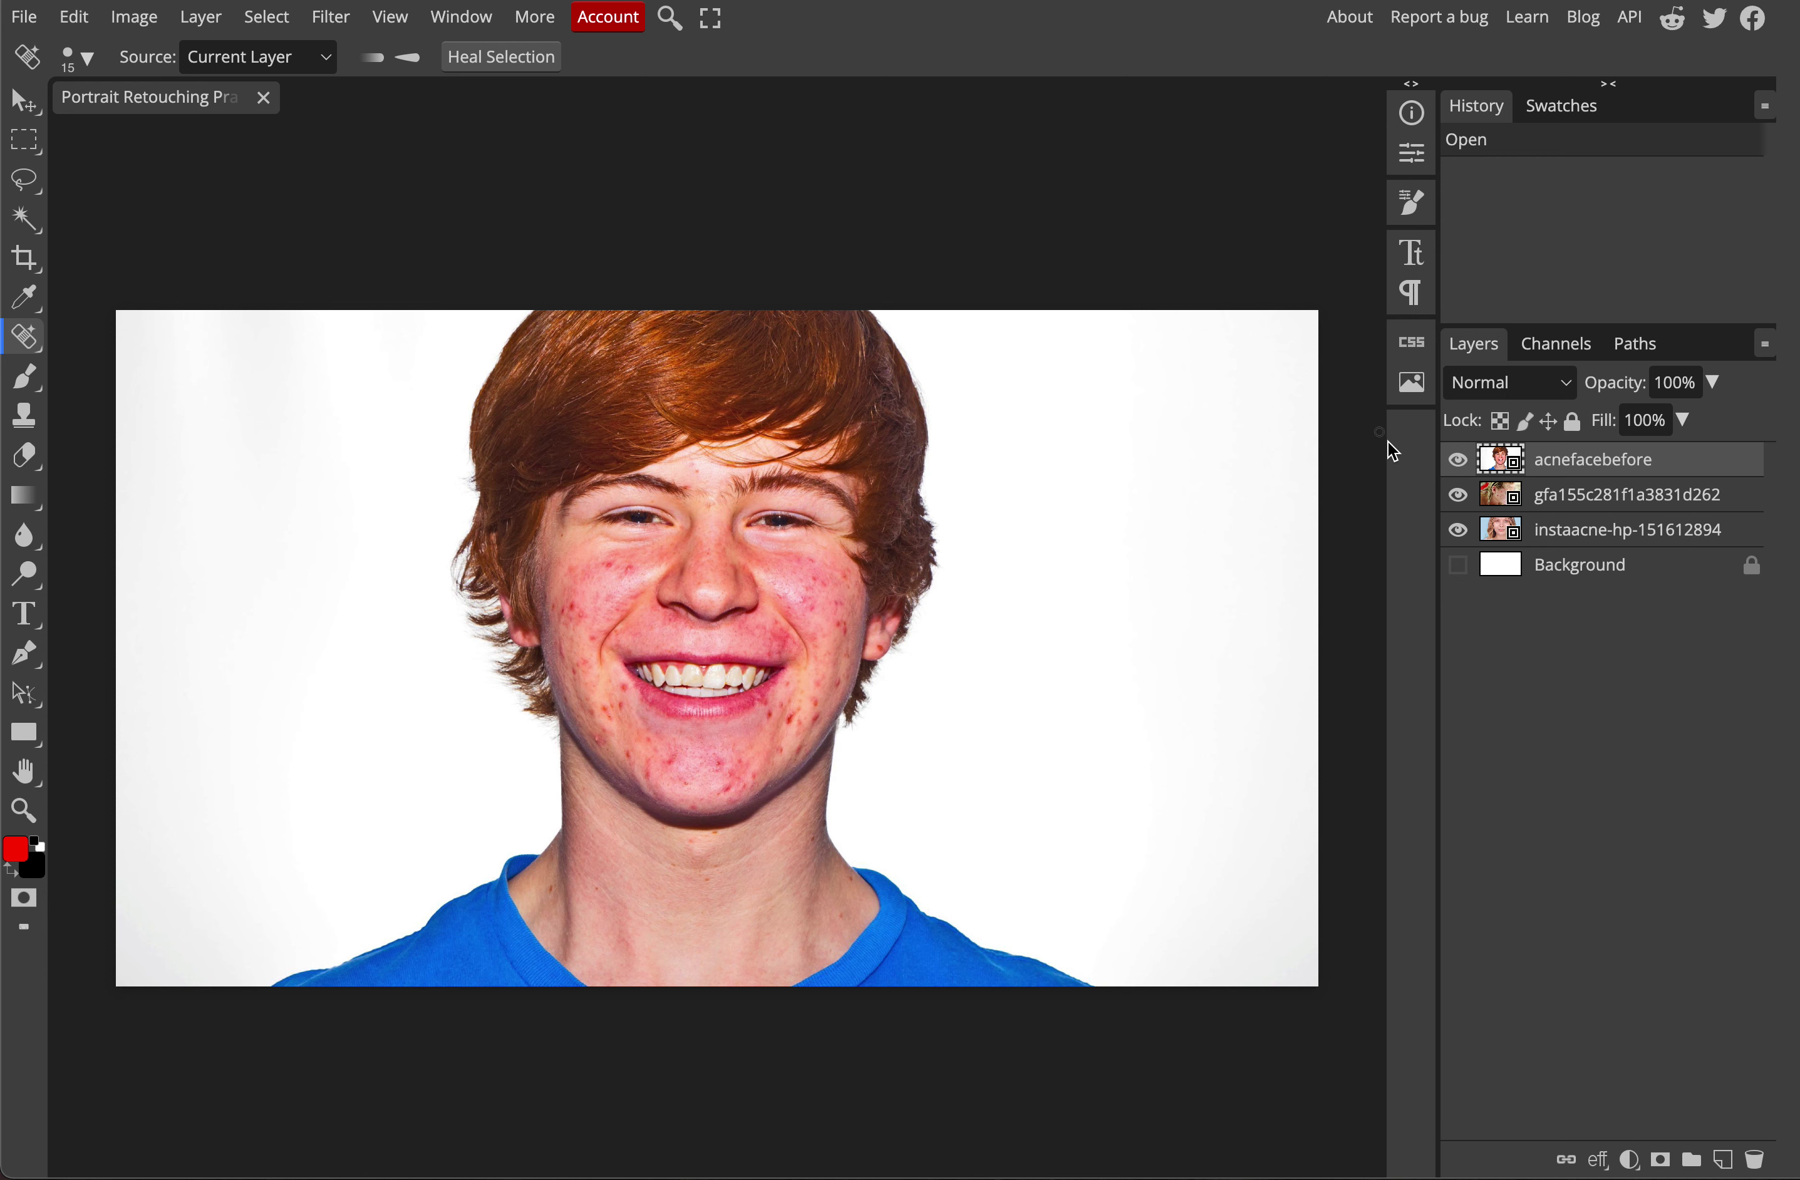
- Toggle visibility of the acnefacebefore and gfa155c281f1a3831d262 layers to compare the portraits
click(1460, 462)
click(1459, 462)
click(1460, 493)
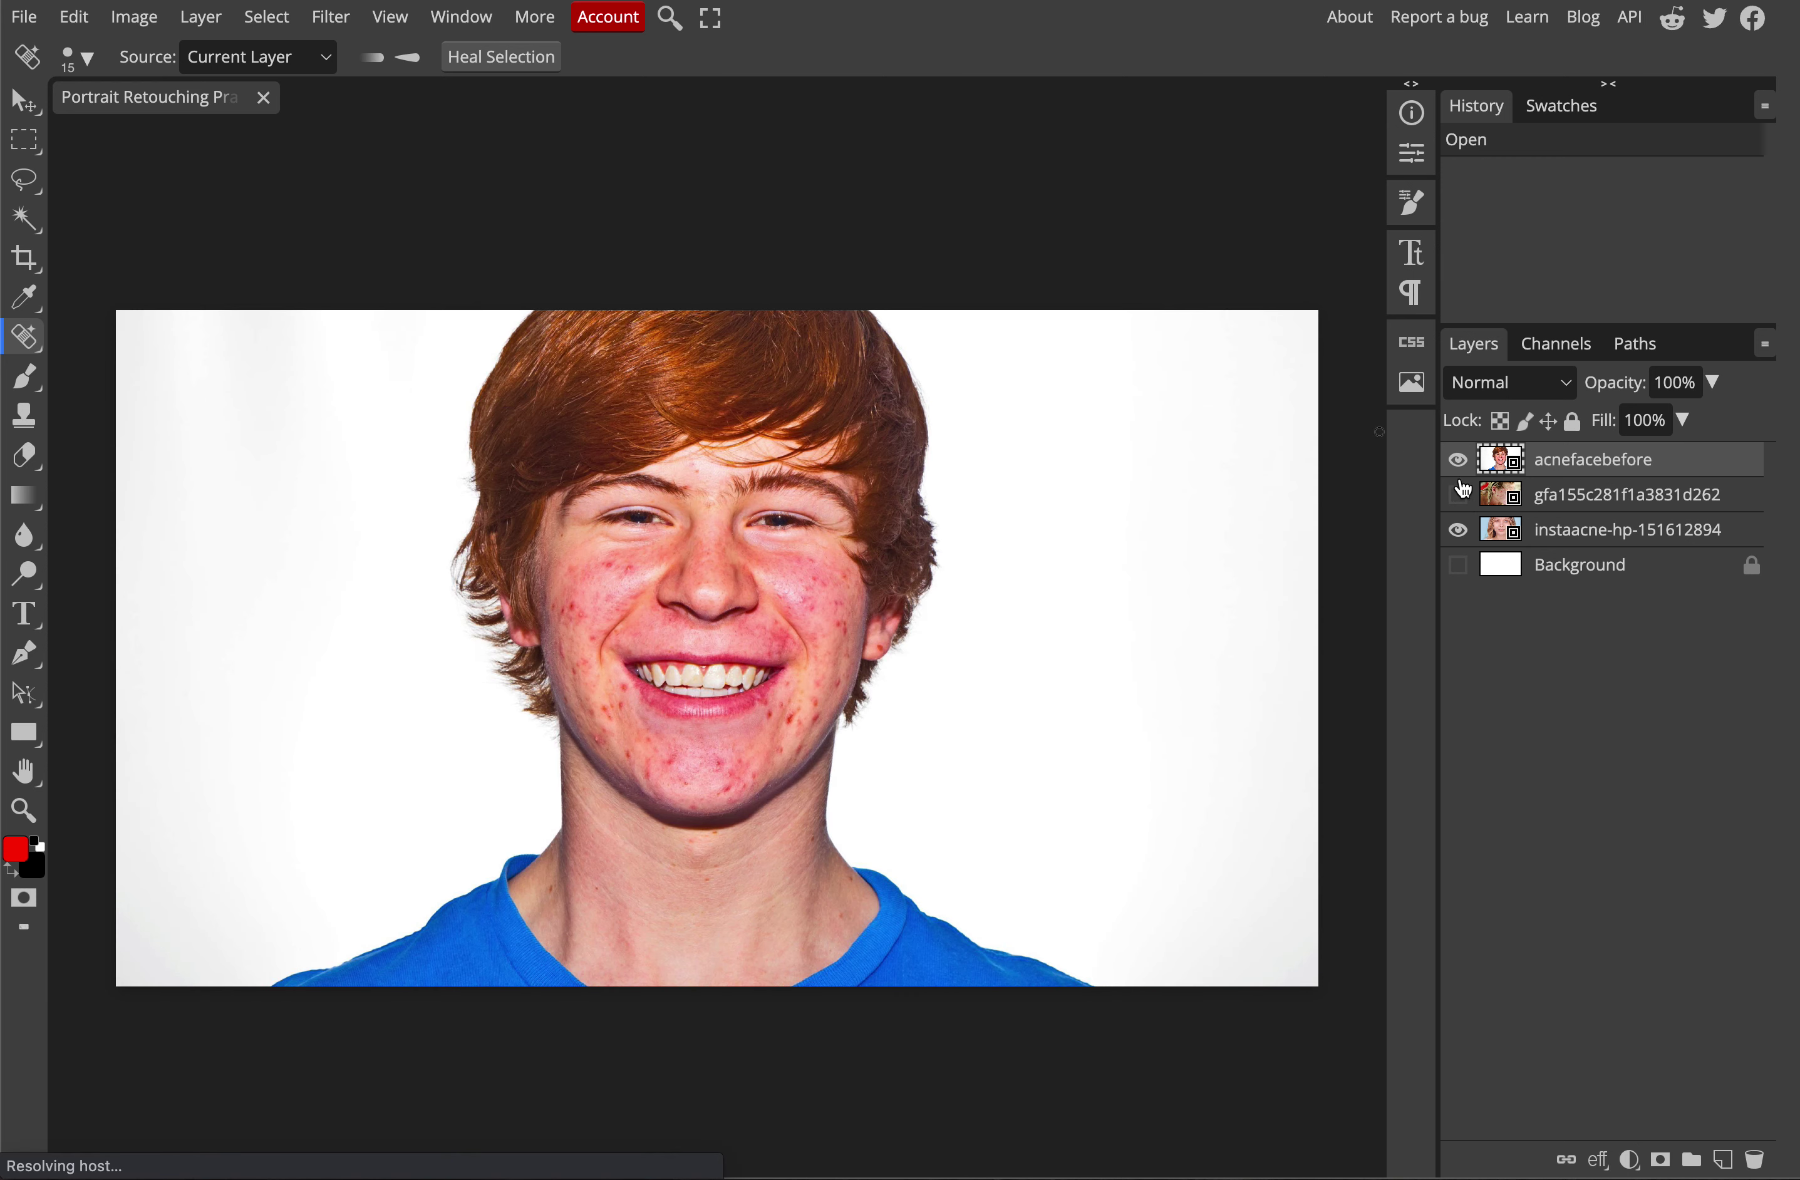
click(1458, 460)
click(1458, 460)
click(1457, 495)
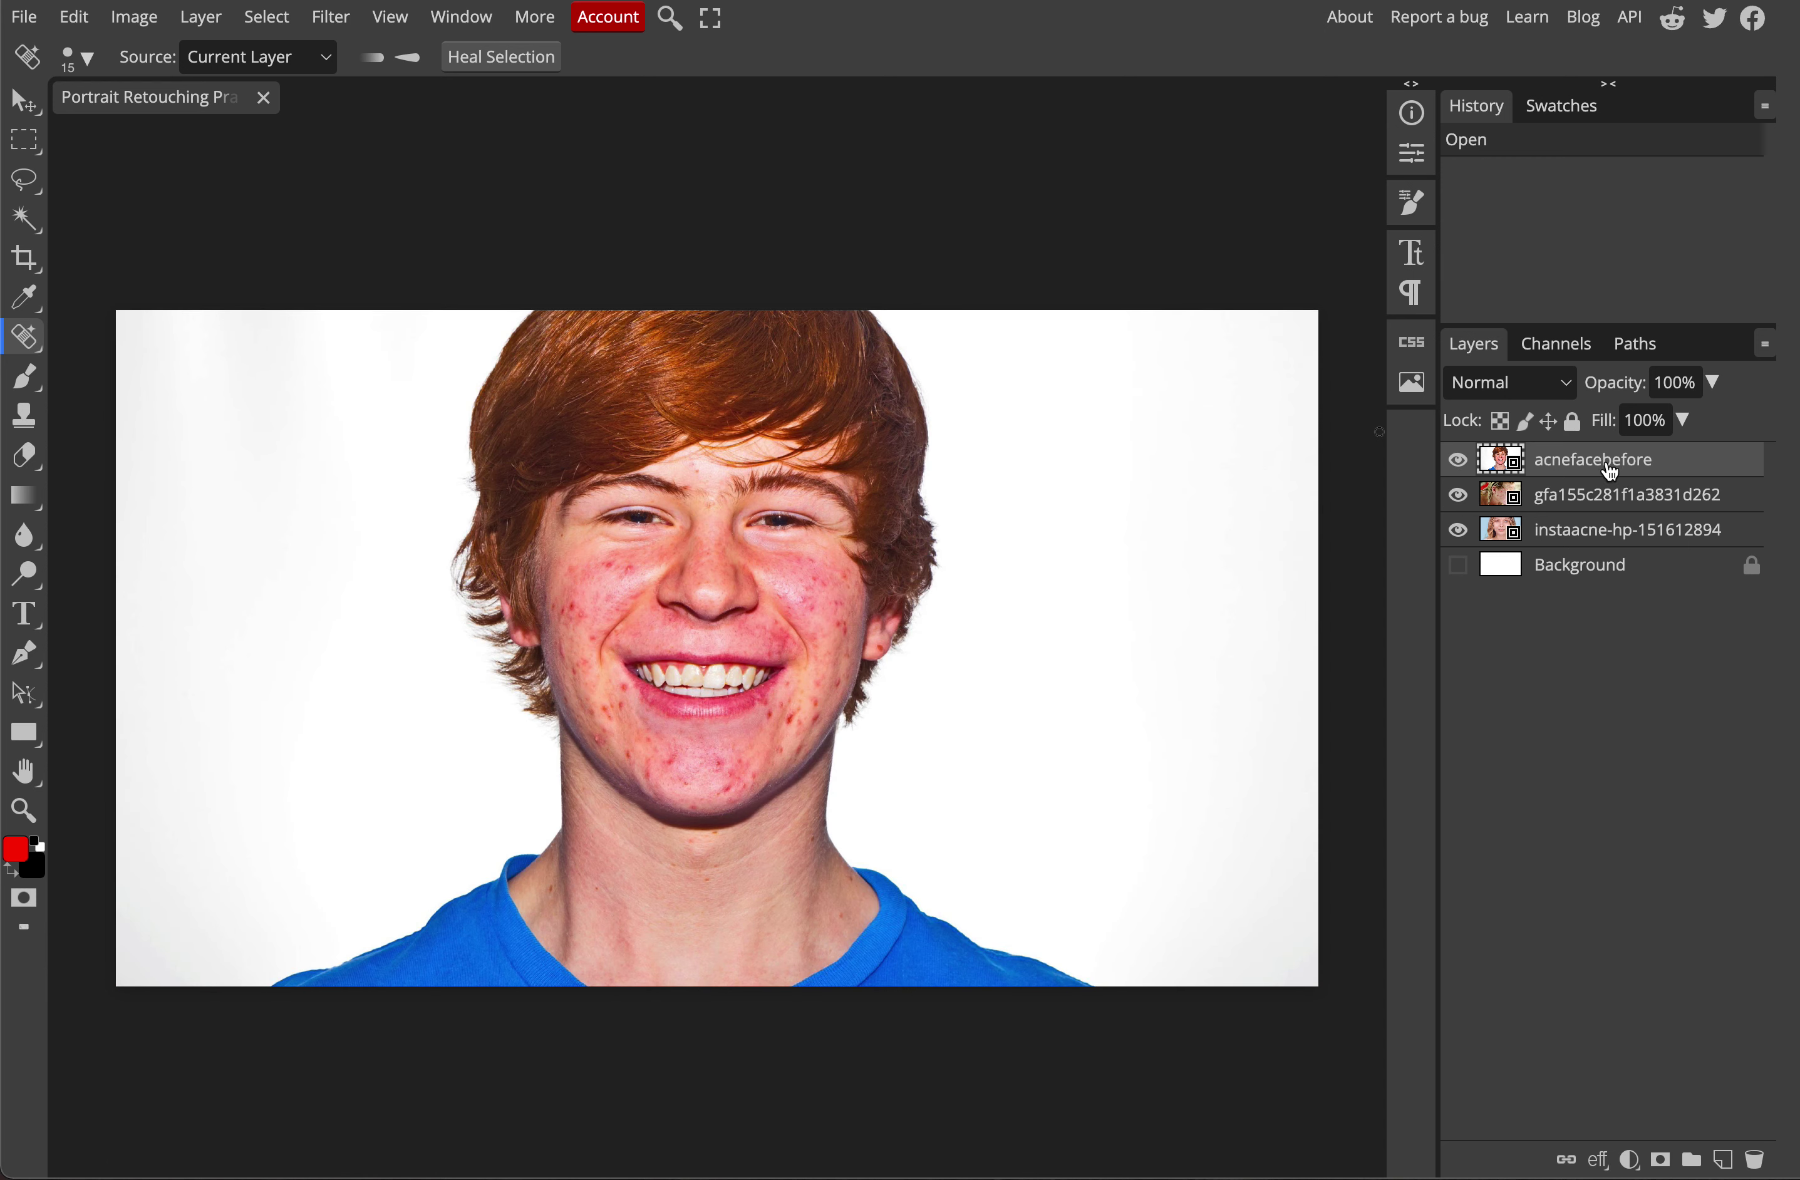
- Delete the acnefacebefore and gfa155c281f1a3831d262 layers, leaving the instaacne portrait
key(Delete)
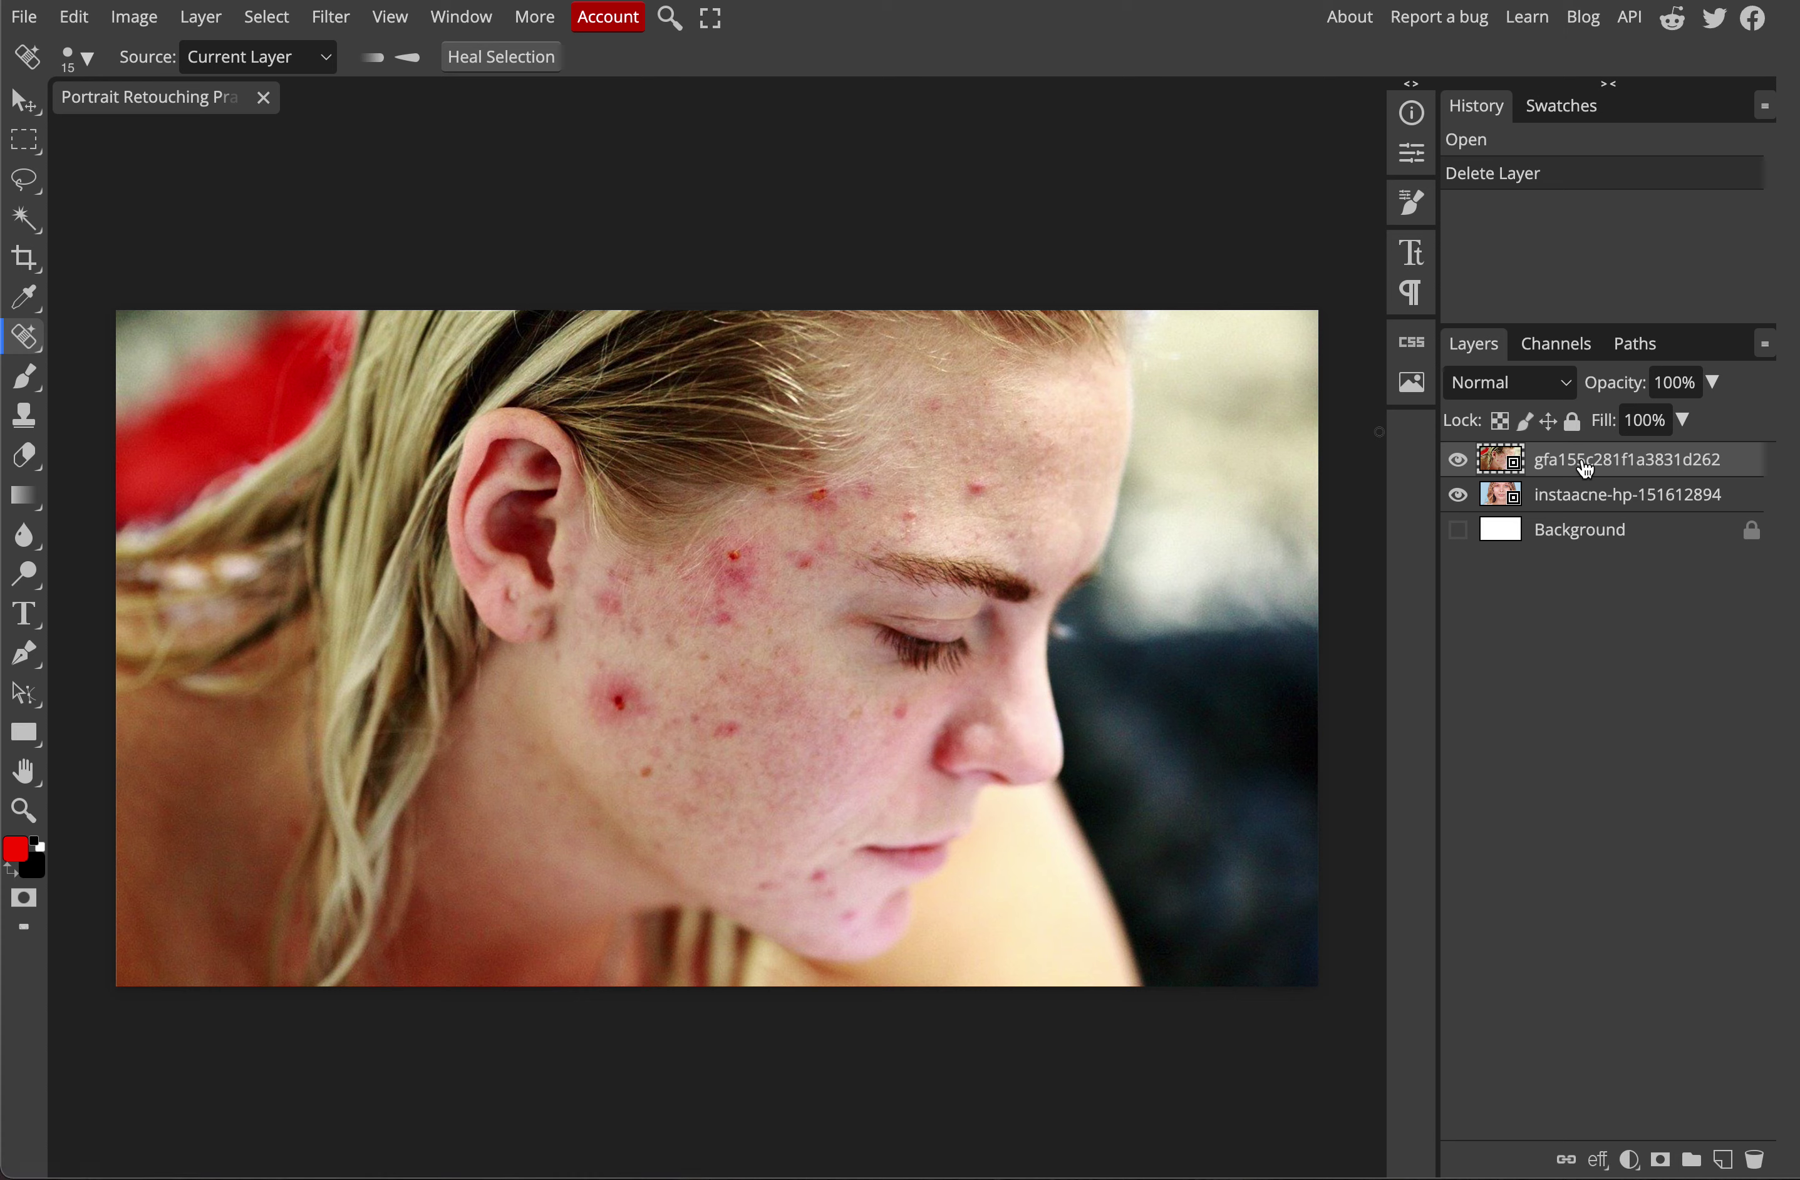
key(Delete)
click(1458, 462)
click(1458, 463)
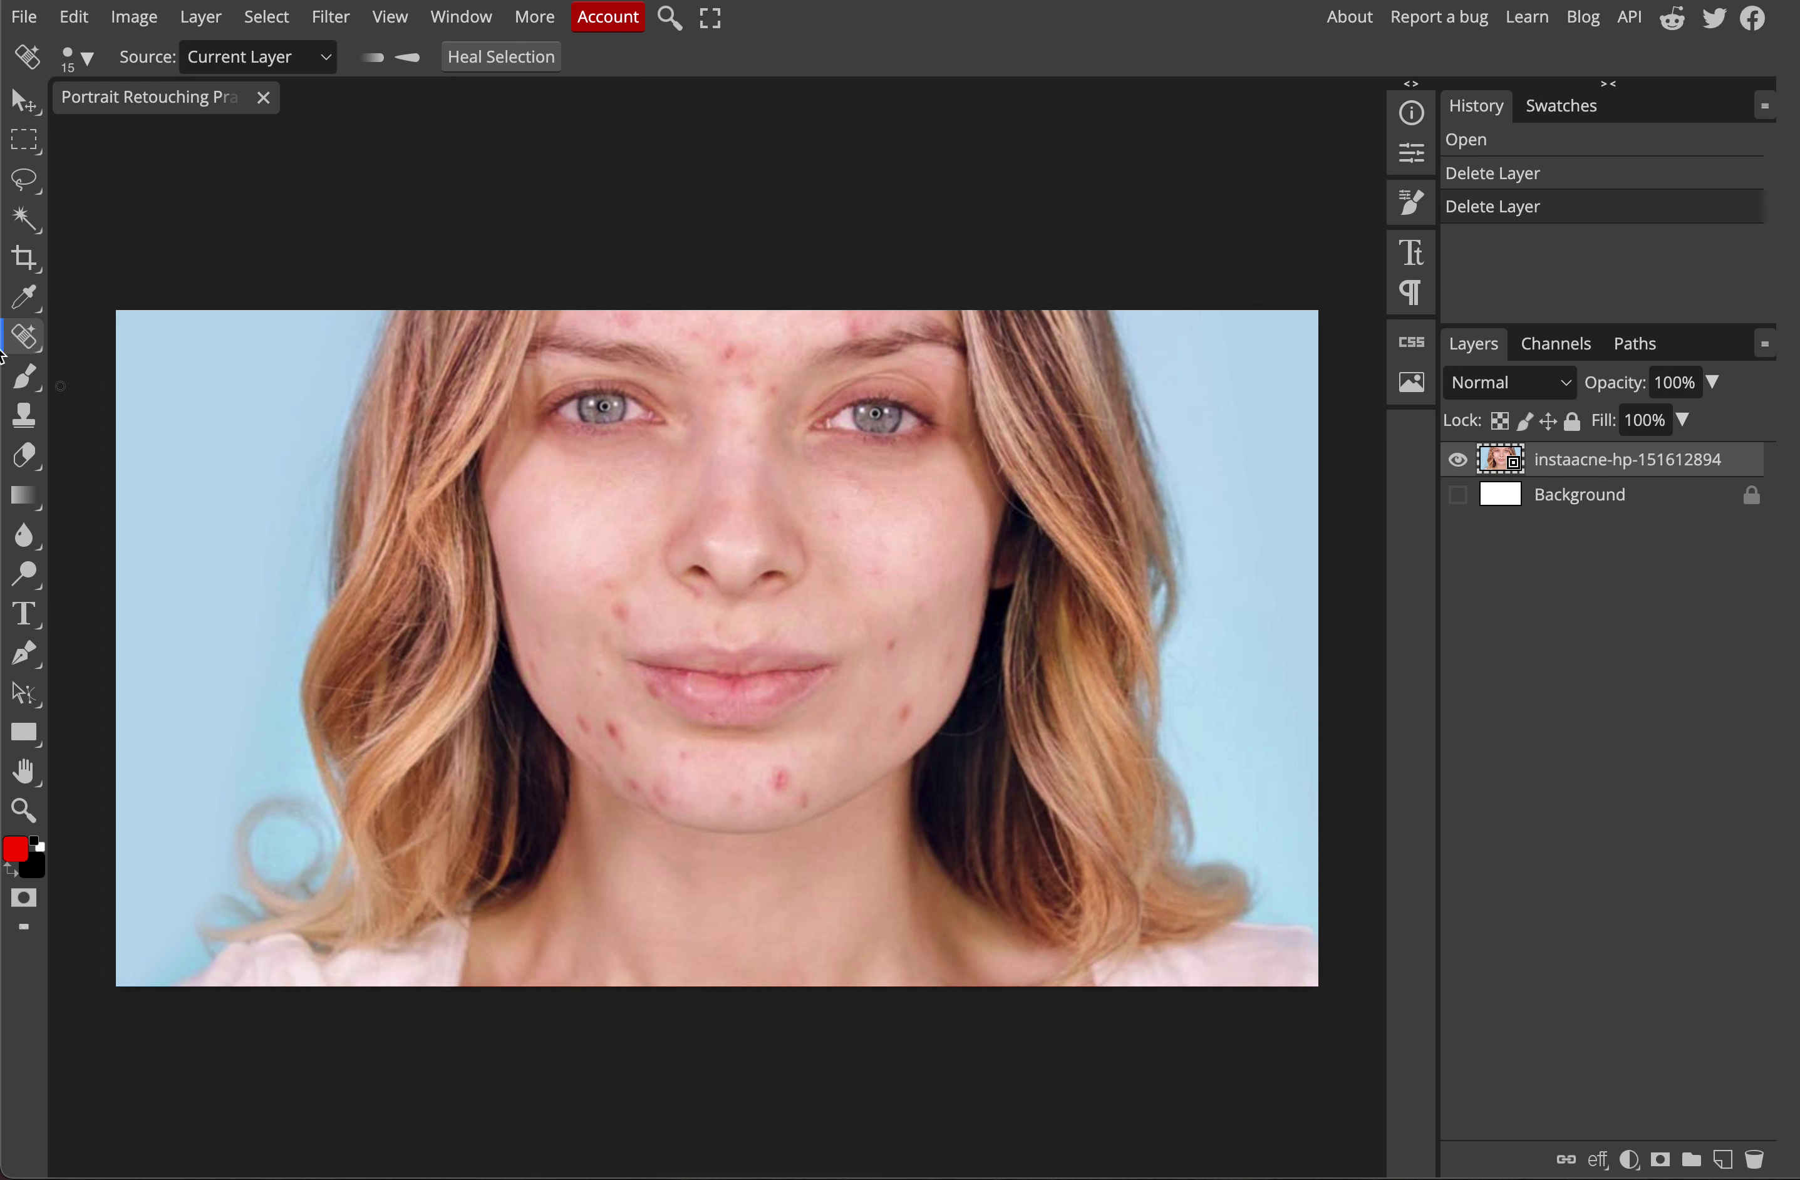
right_click(23, 344)
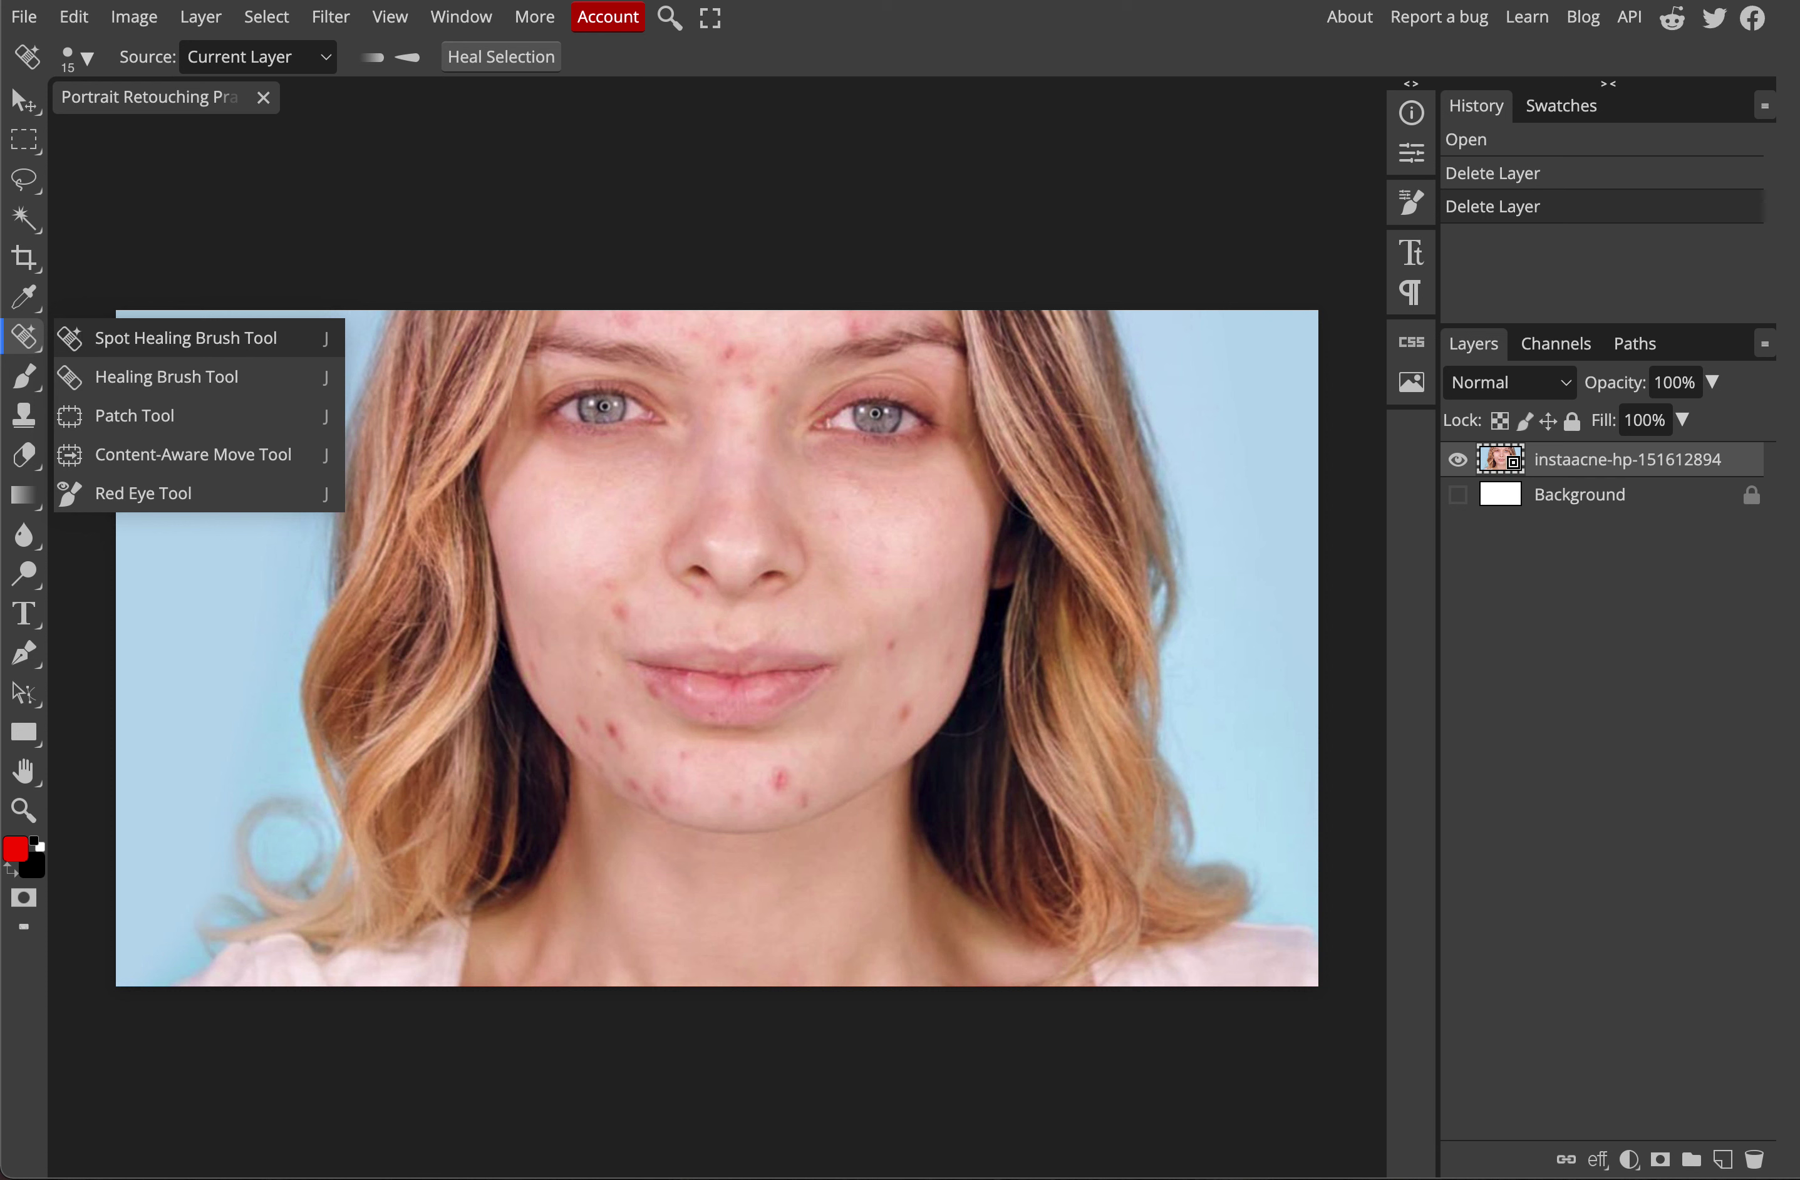
- Dismiss the healing tools list with the Spot Healing Brush still active
click(107, 338)
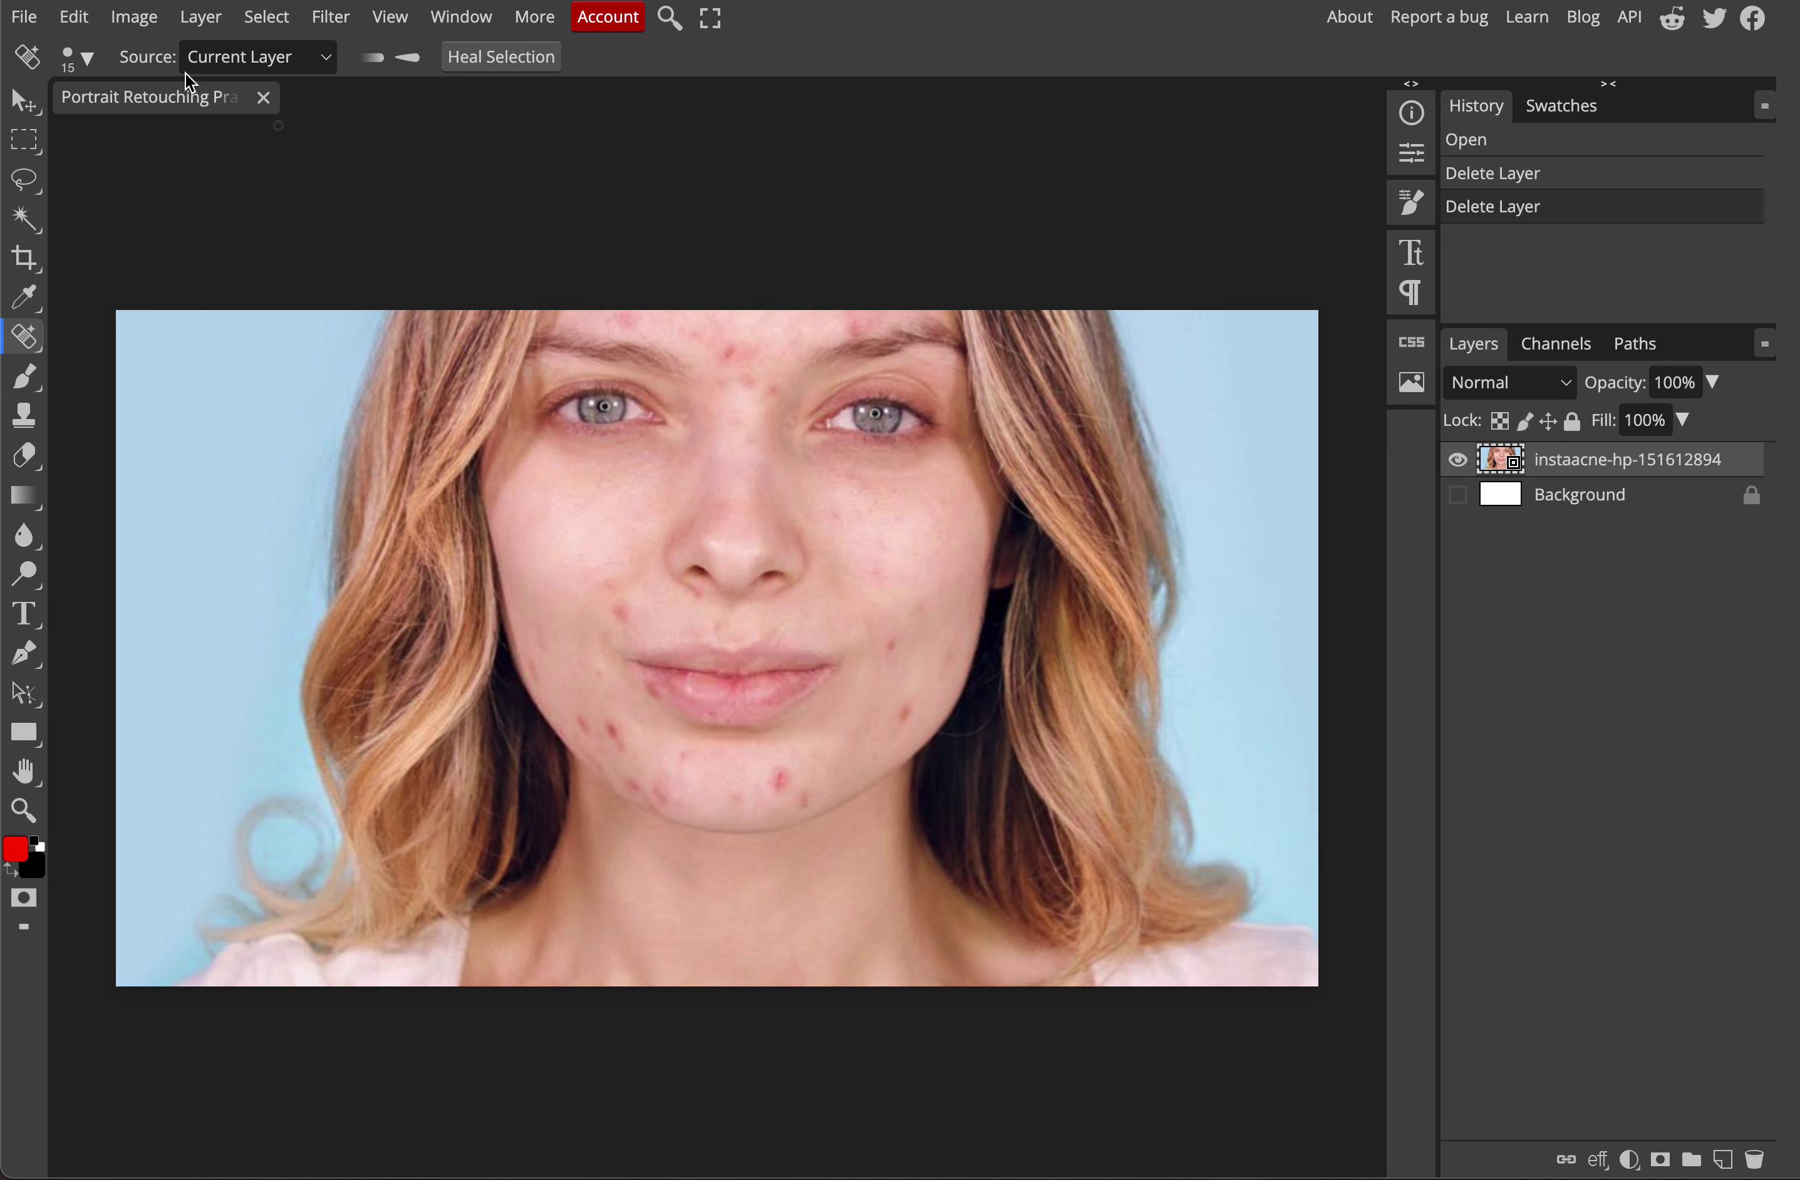
- Create empty Layer 1 via Layer > New > Layer and set spot healing Source to Current & Below
click(200, 17)
mouse_move(211, 52)
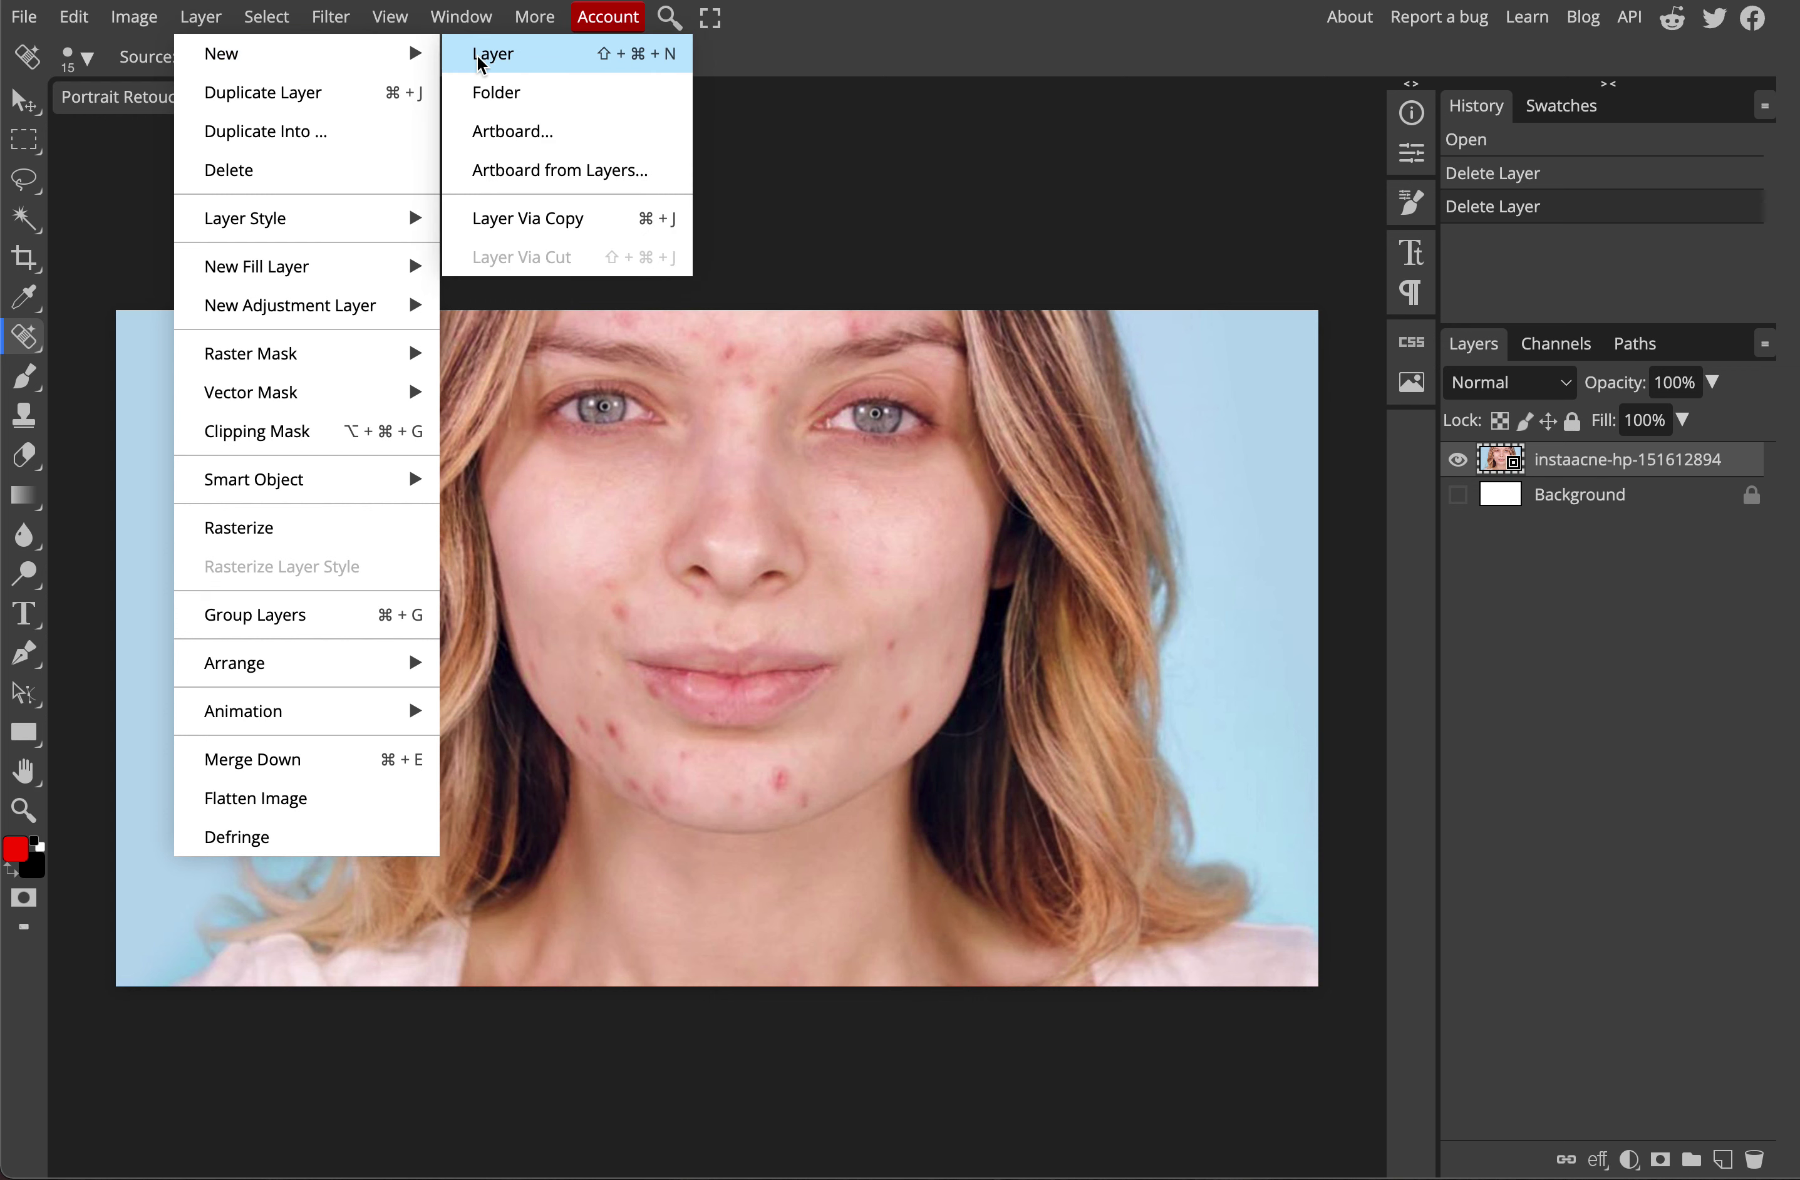
click(487, 55)
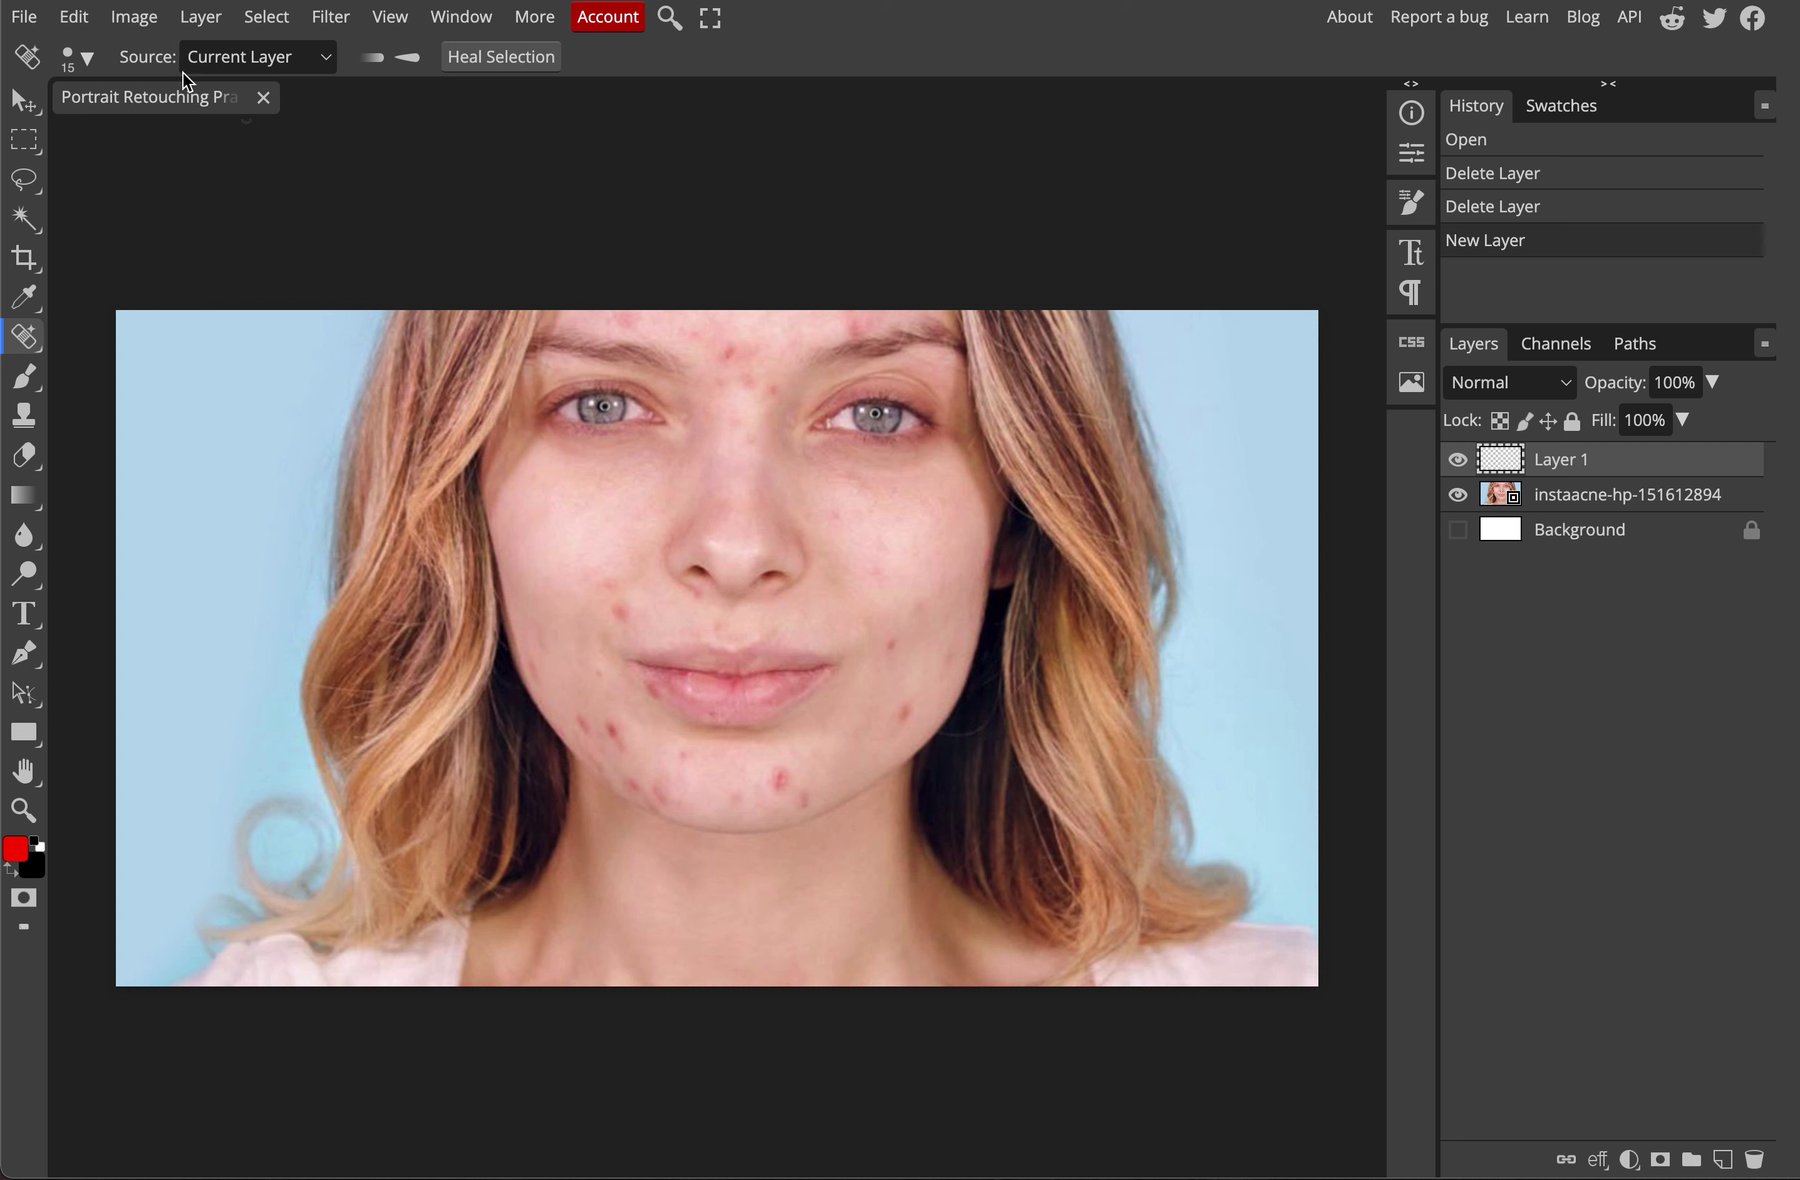
click(251, 69)
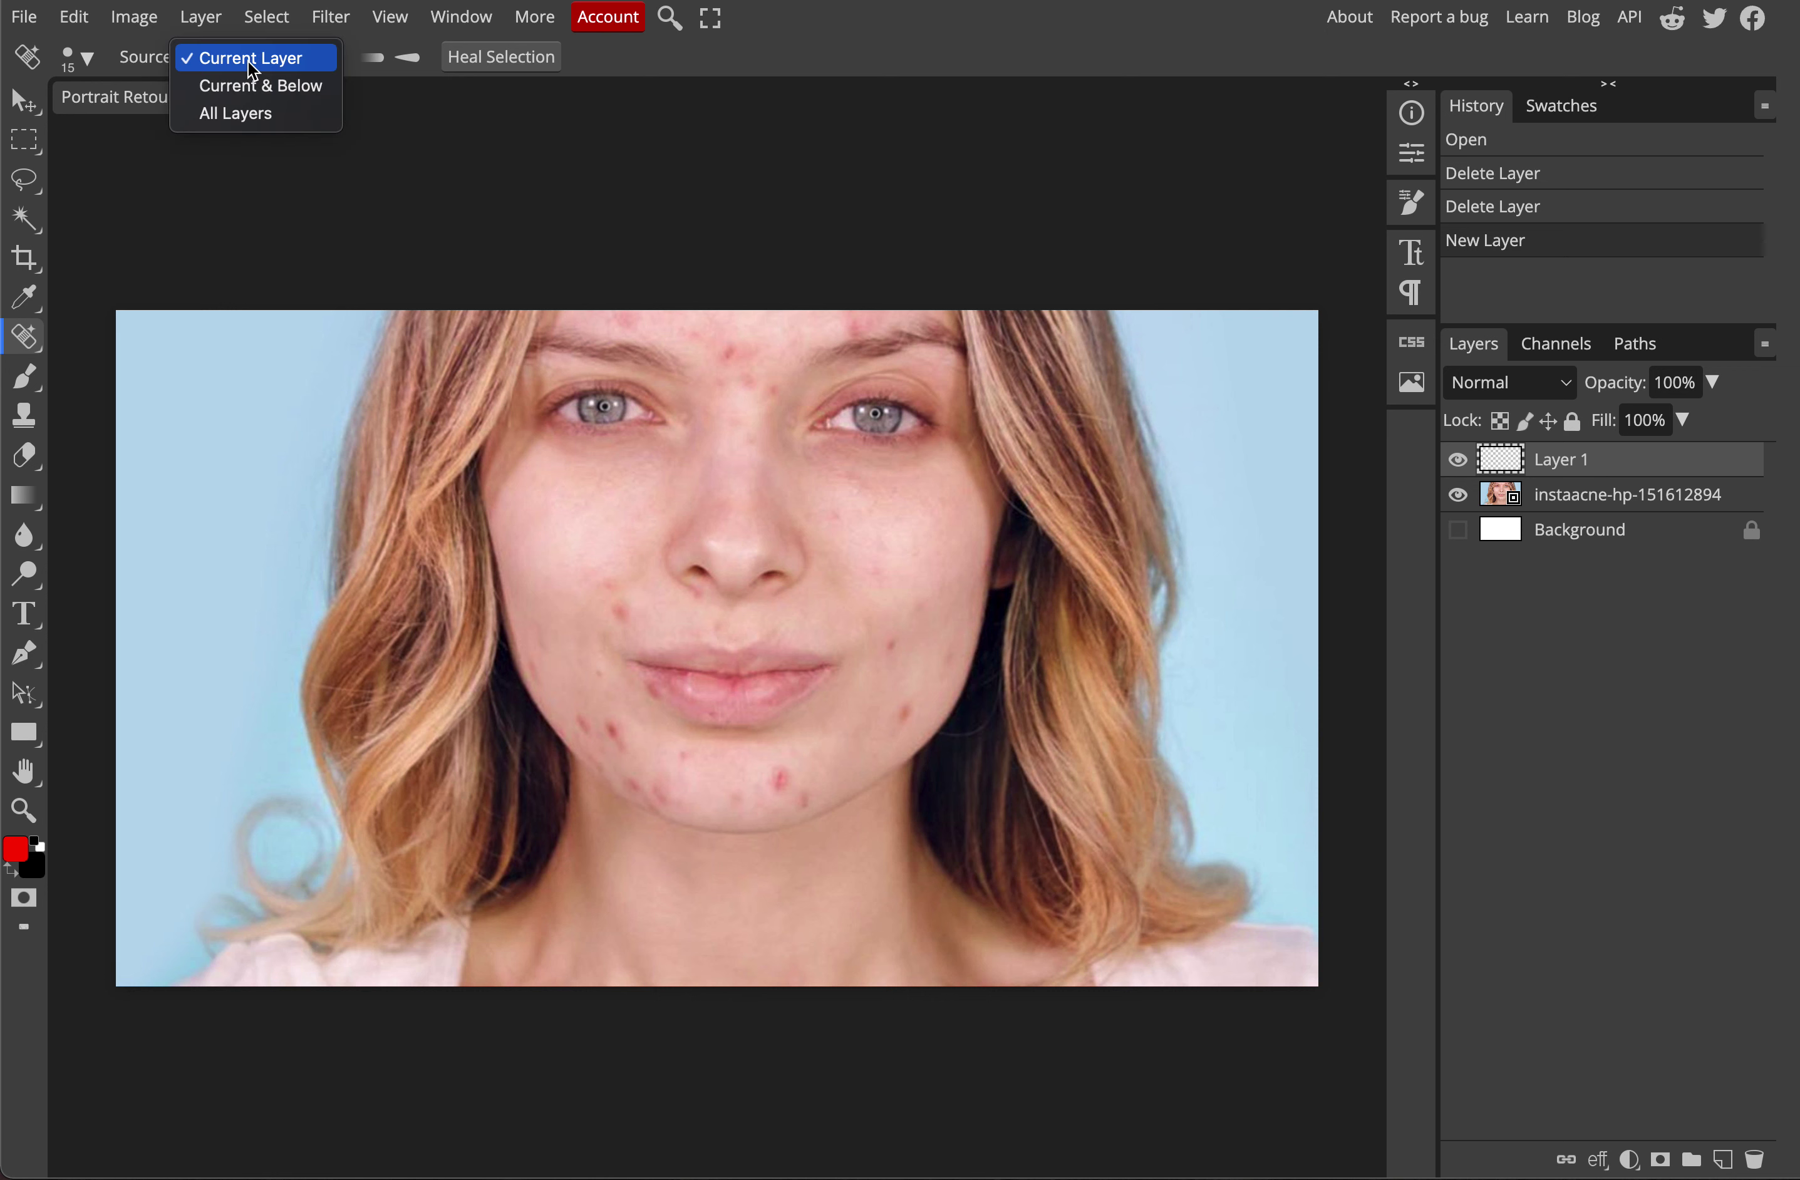
click(231, 94)
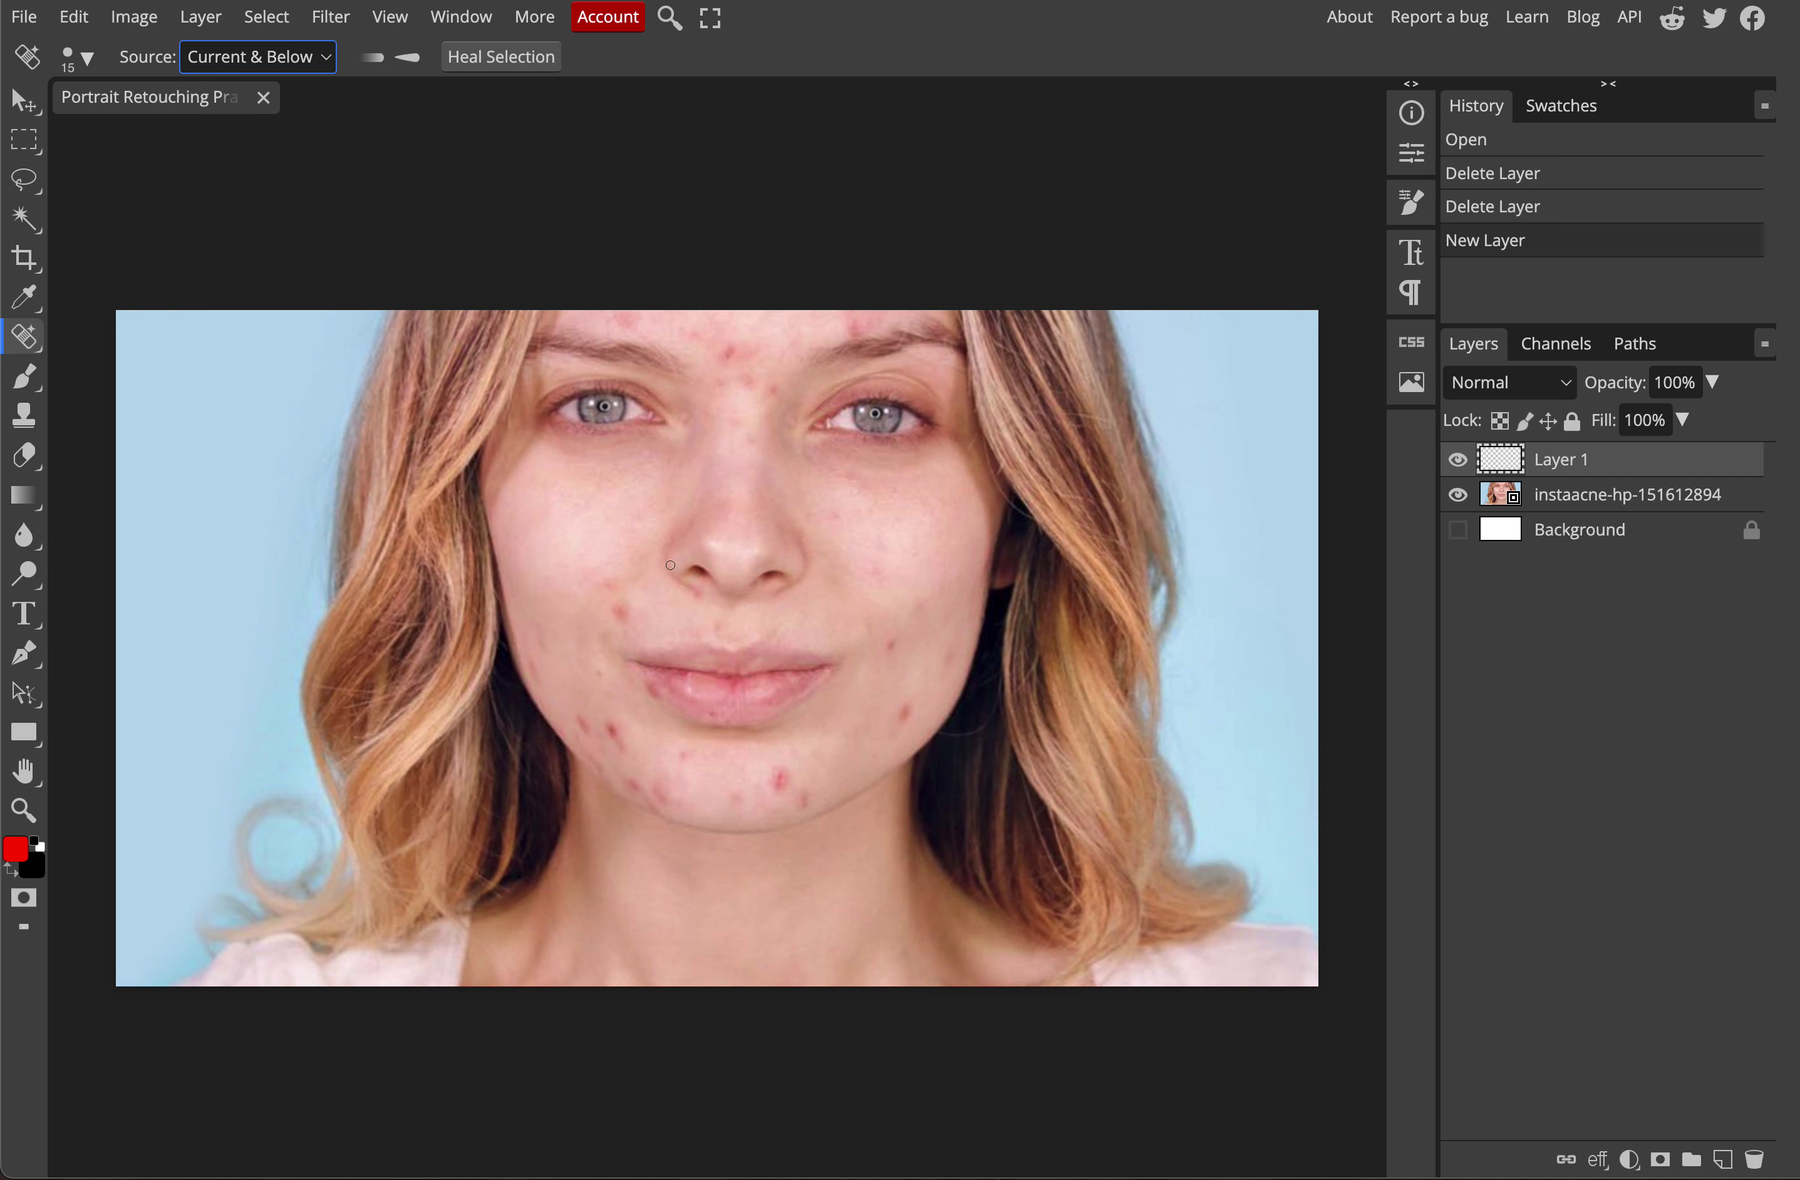
- Spot-heal two left-cheek blemishes and two jaw blemishes onto Layer 1
mouse_move(625, 617)
mouse_down()
mouse_move(609, 583)
mouse_move(615, 601)
mouse_up()
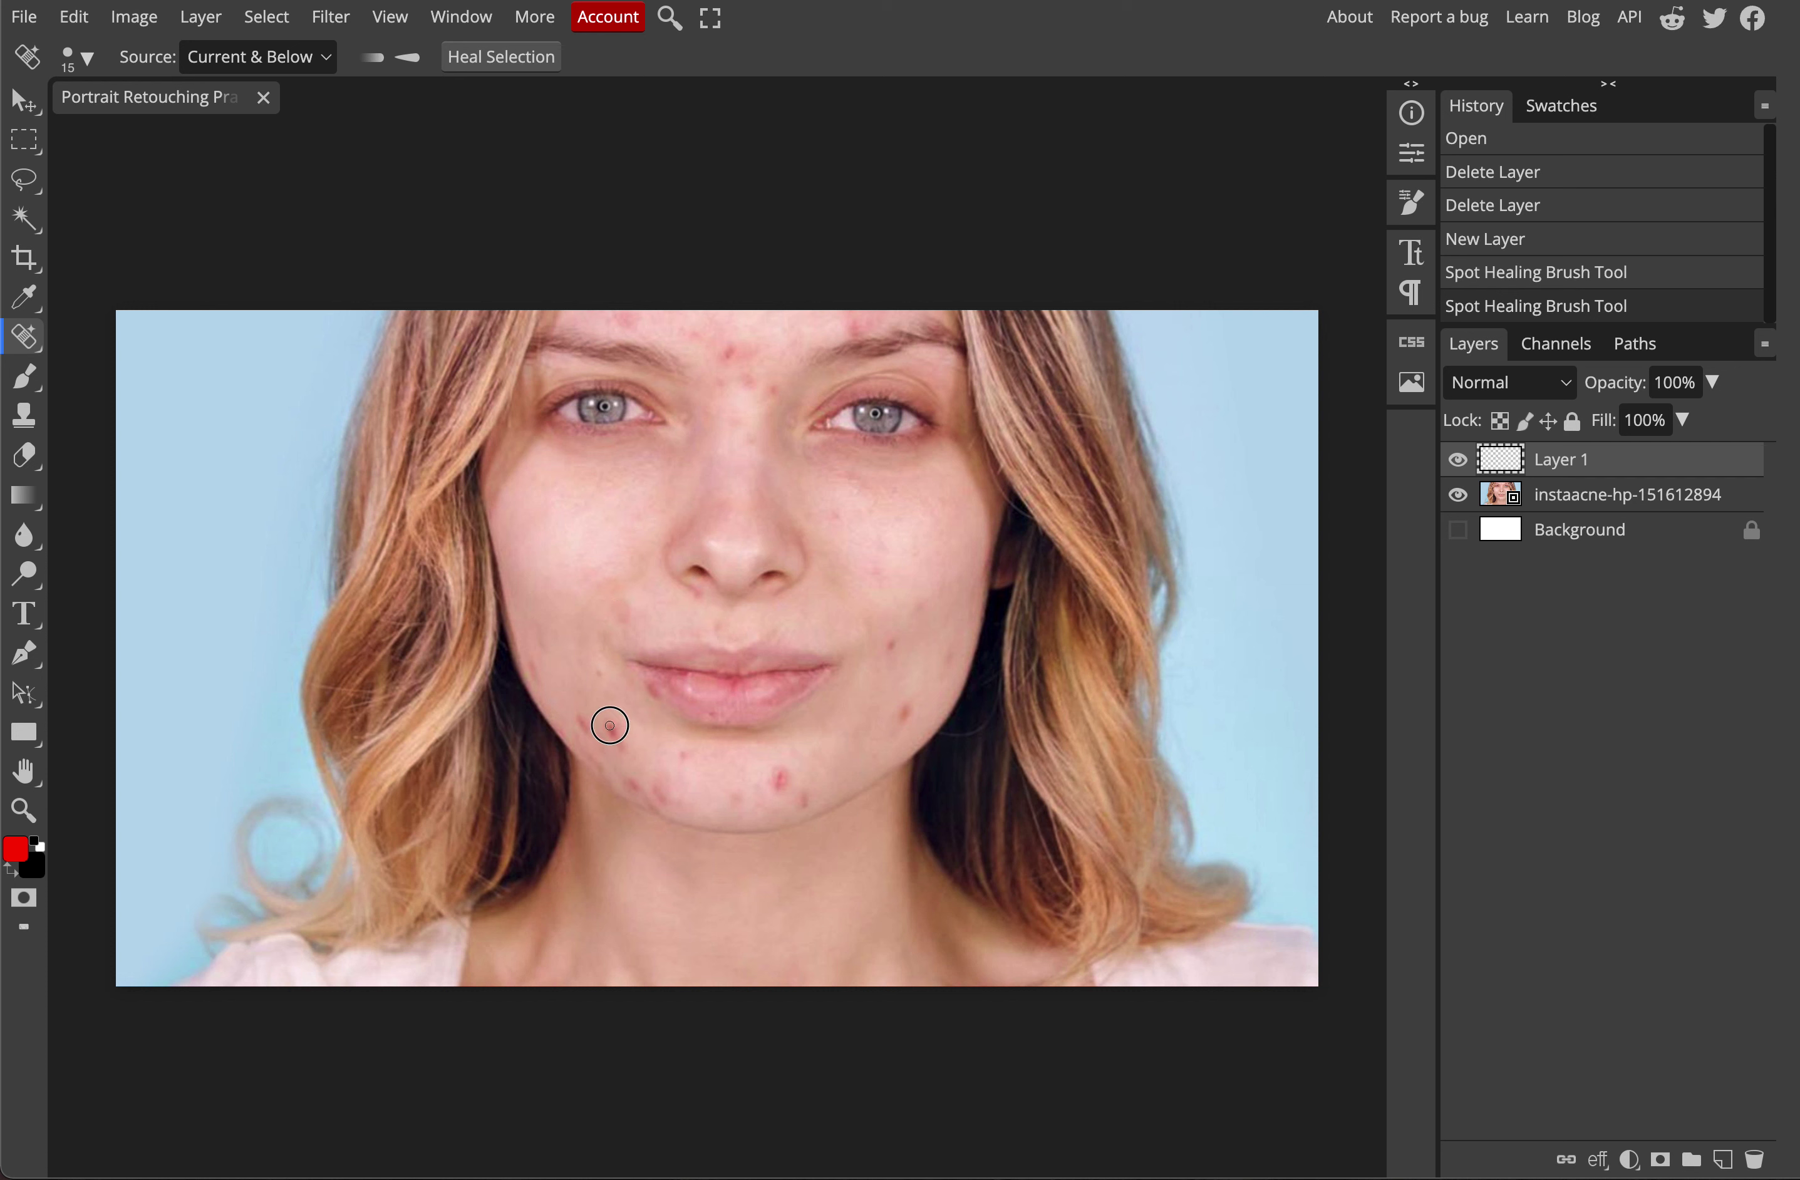
drag(609, 726, 620, 738)
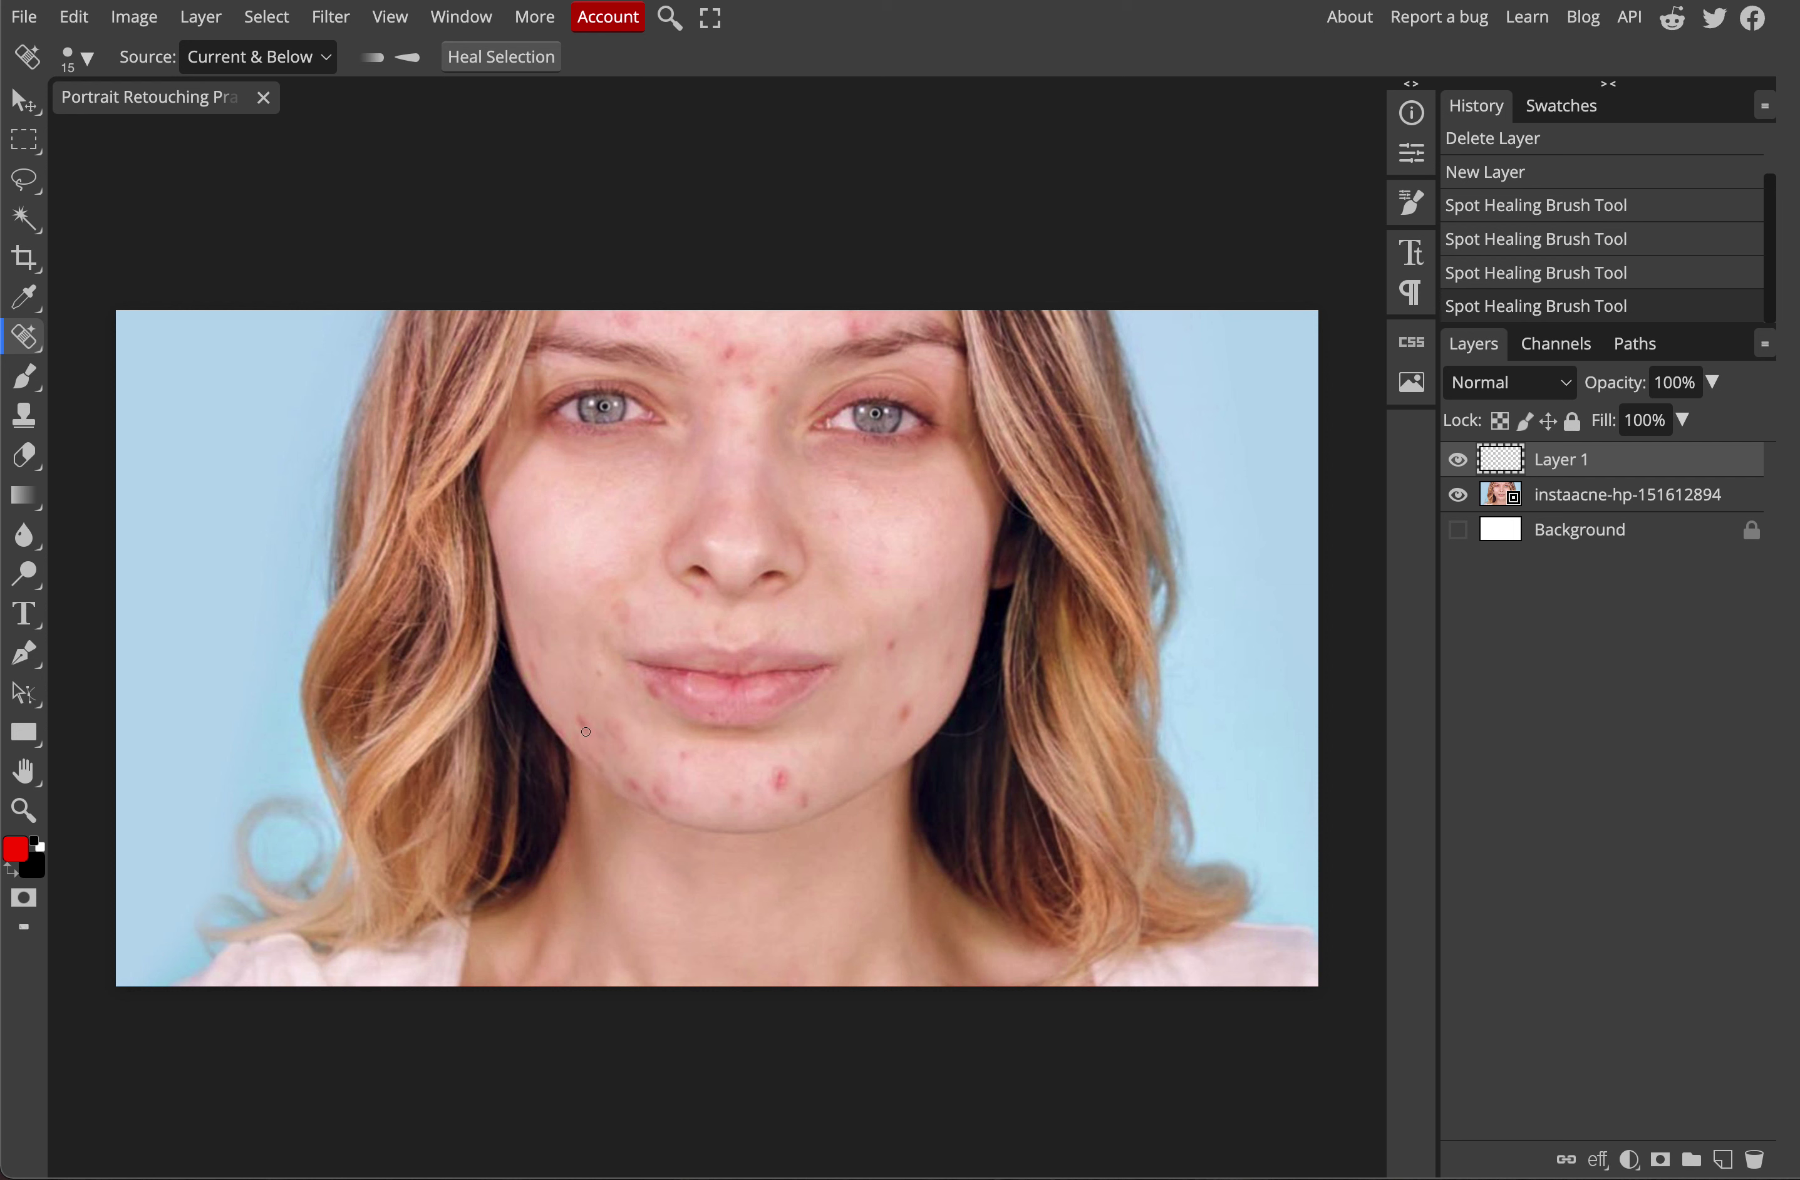
drag(580, 716, 584, 738)
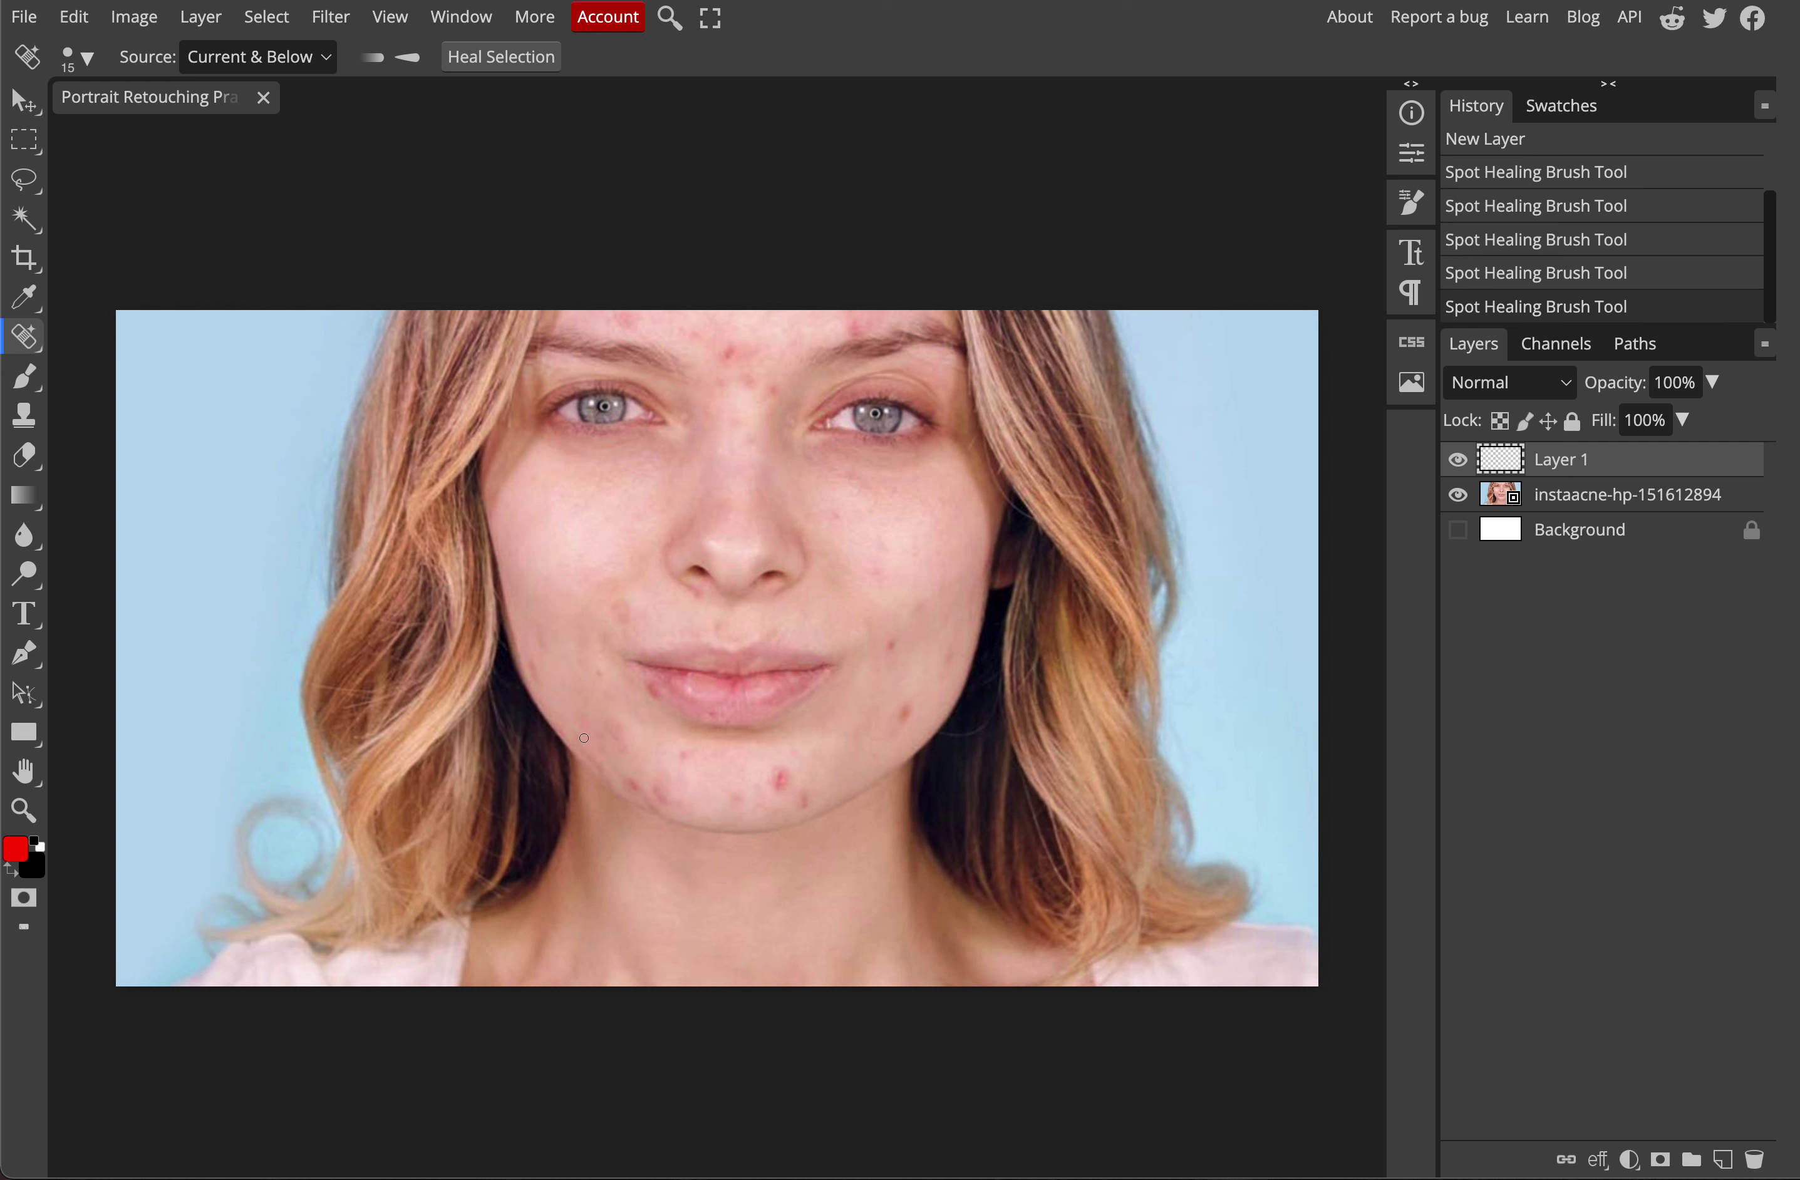
mouse_move(531, 656)
mouse_down()
mouse_move(526, 679)
mouse_move(529, 637)
mouse_move(628, 615)
mouse_move(611, 614)
mouse_up()
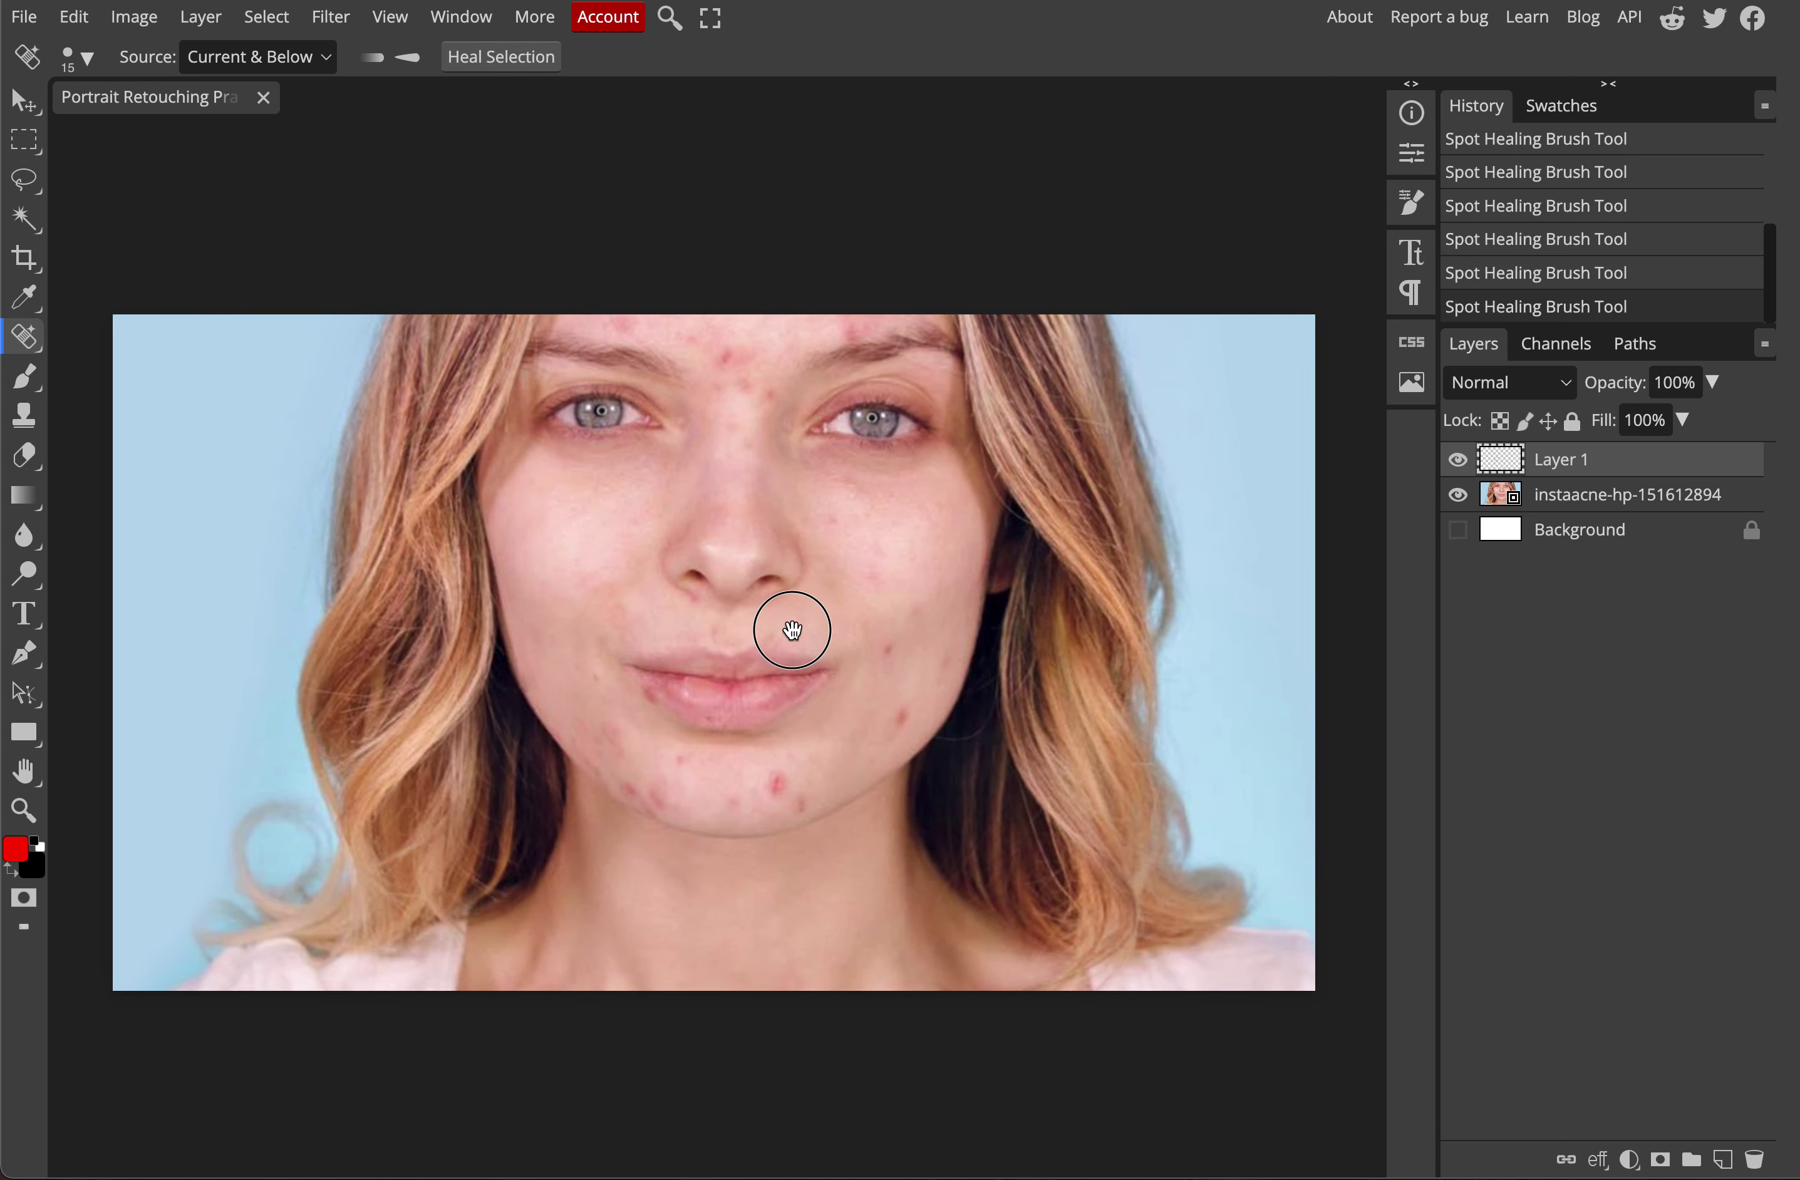
- Zoom in on the mouth and heal blemishes below the nose, beside the mouth and on the chin
ctrl+click(739, 683)
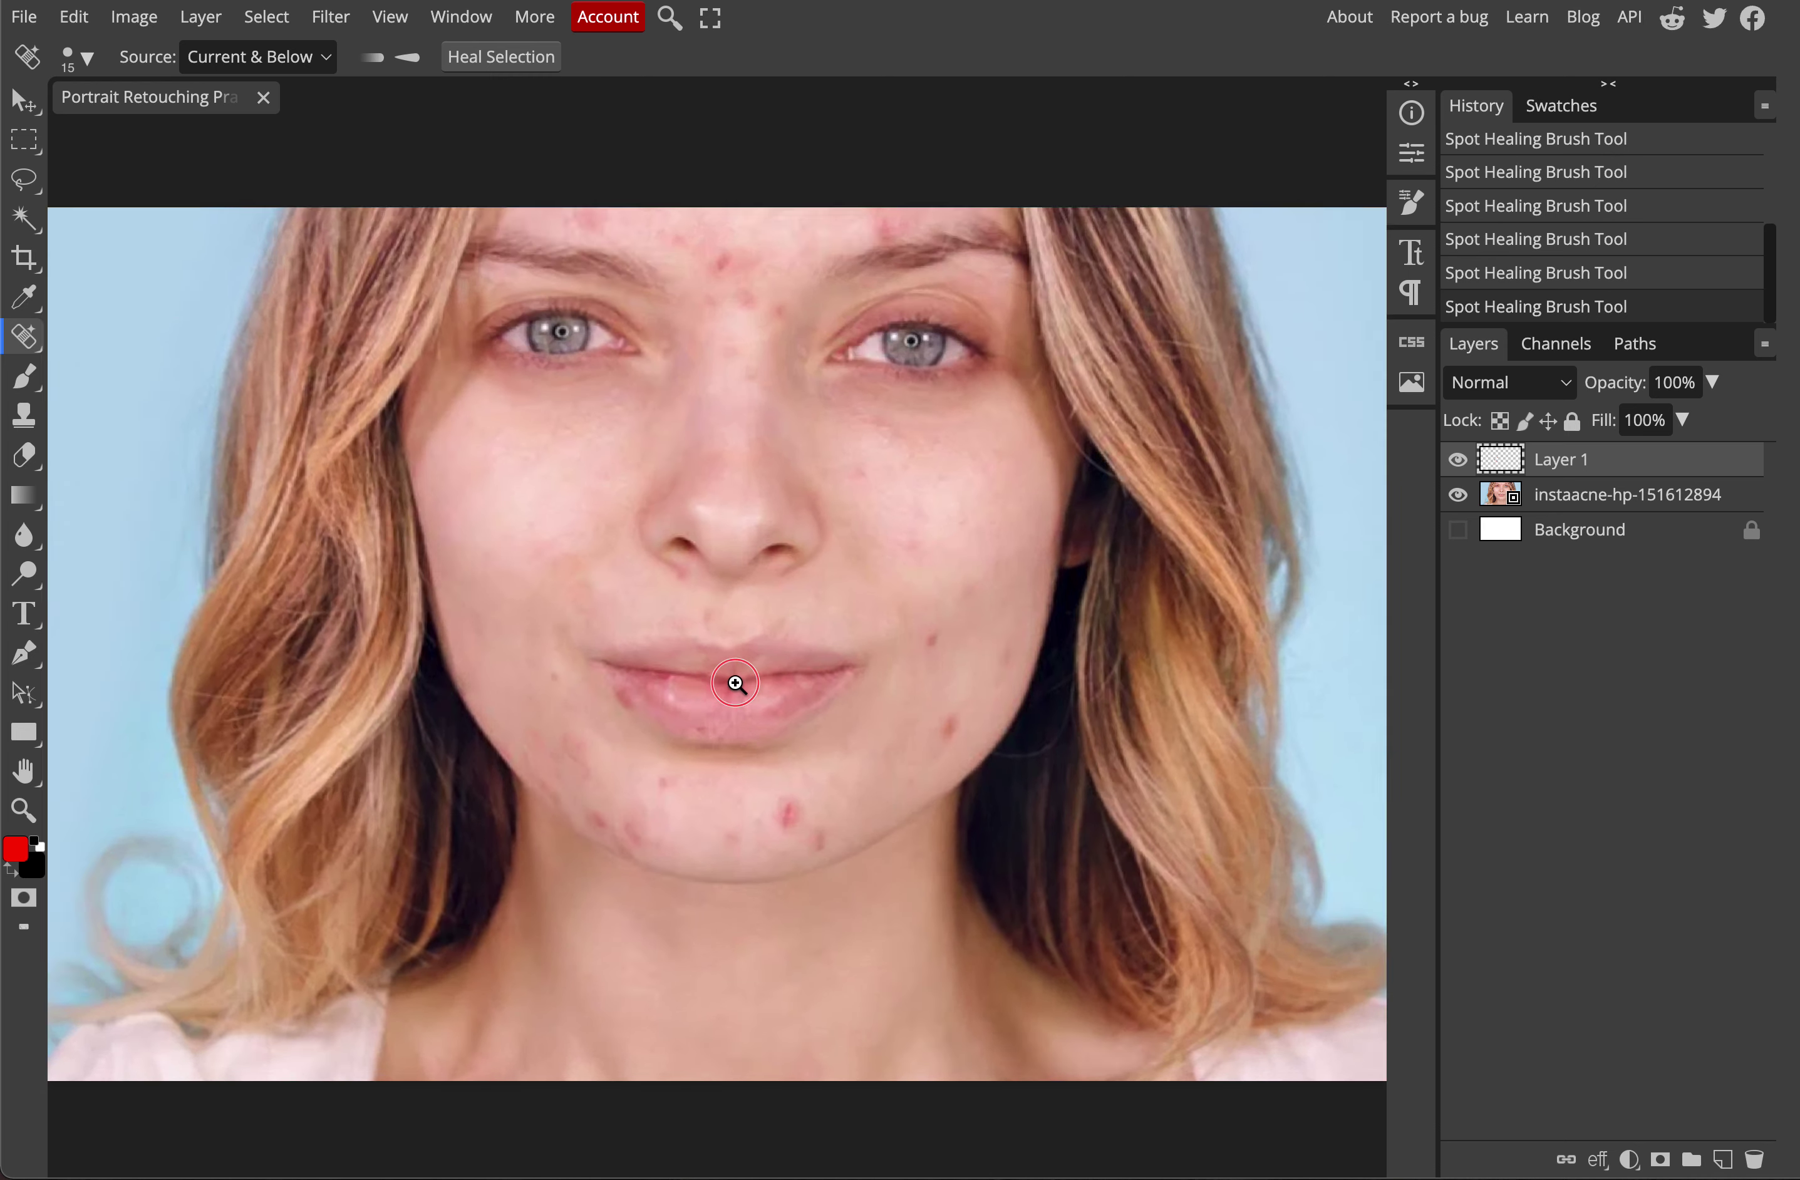
ctrl+click(746, 697)
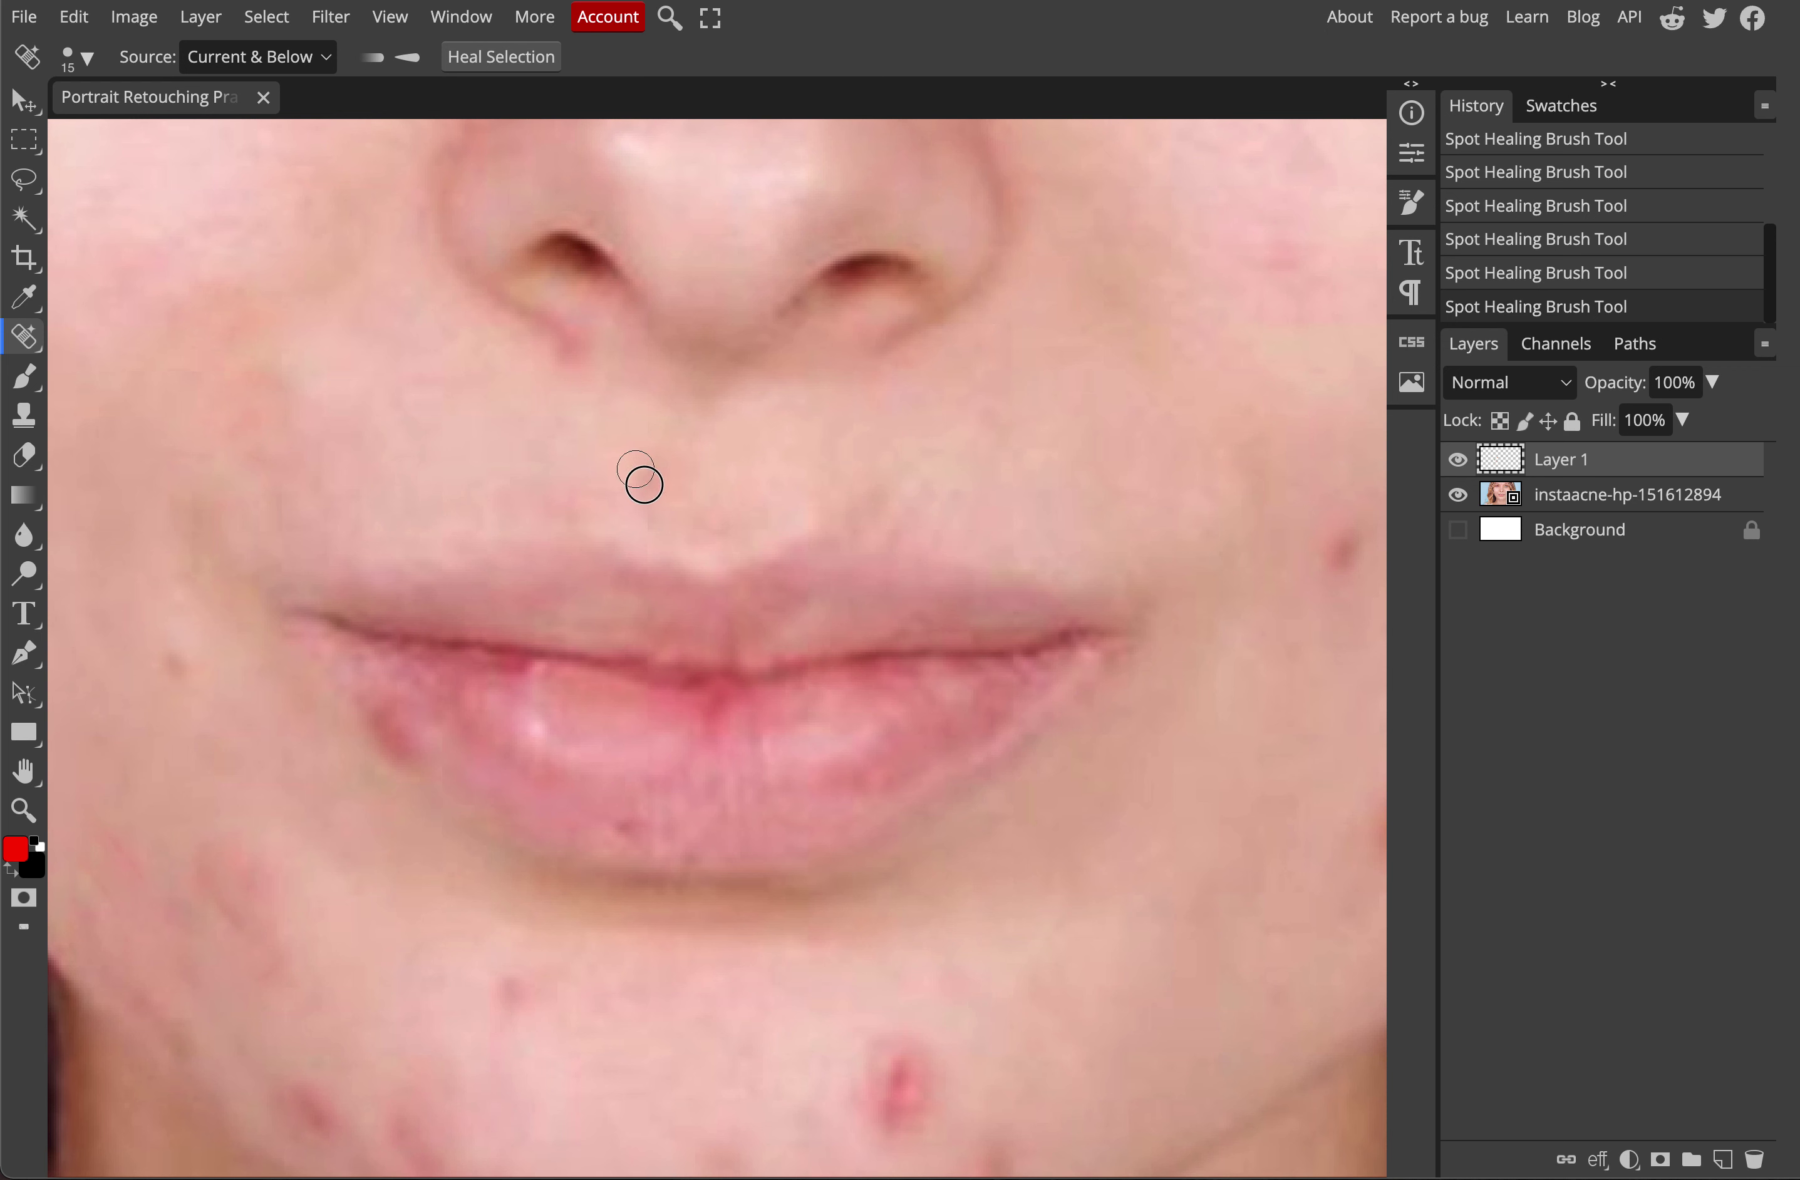
drag(635, 468, 649, 483)
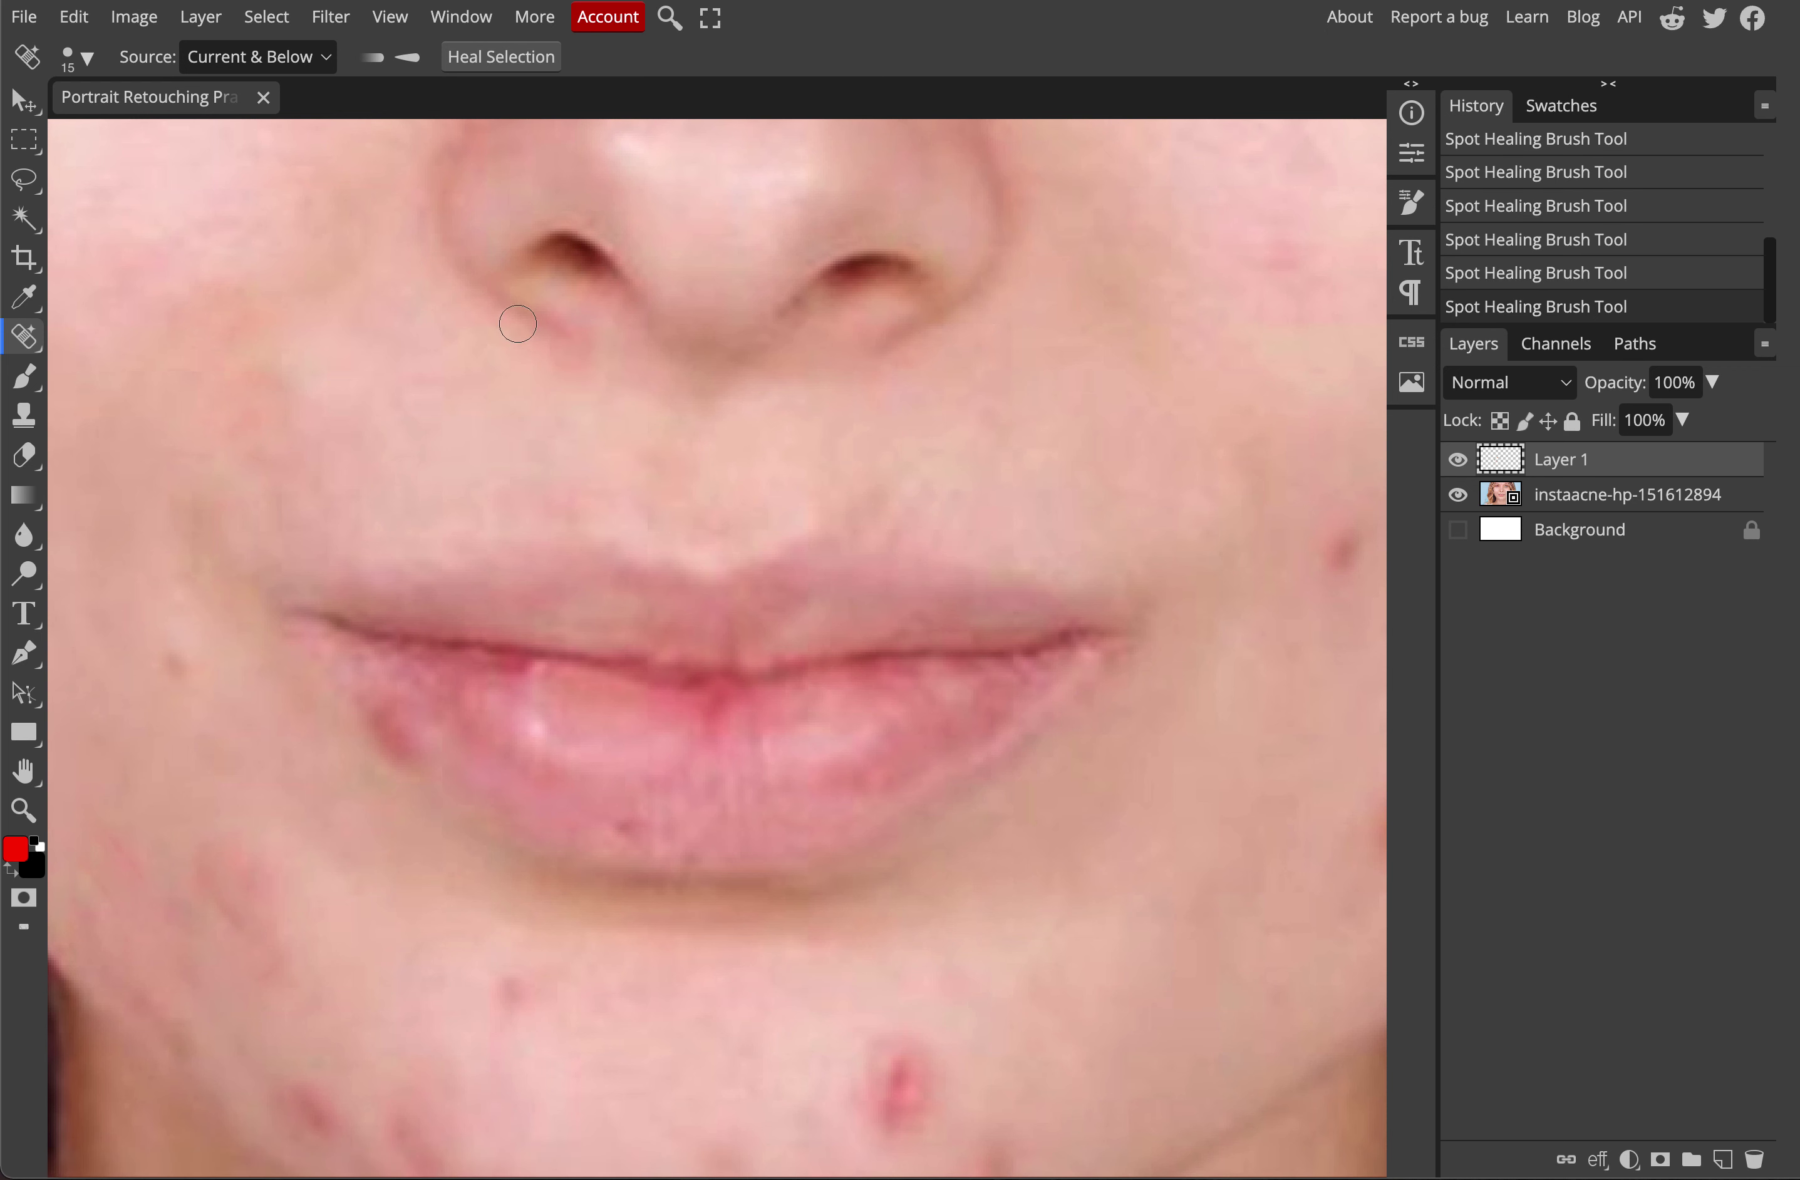
drag(439, 378, 439, 378)
drag(166, 671, 166, 671)
mouse_move(278, 906)
mouse_down()
mouse_move(225, 890)
mouse_move(260, 929)
mouse_up()
drag(489, 988, 514, 991)
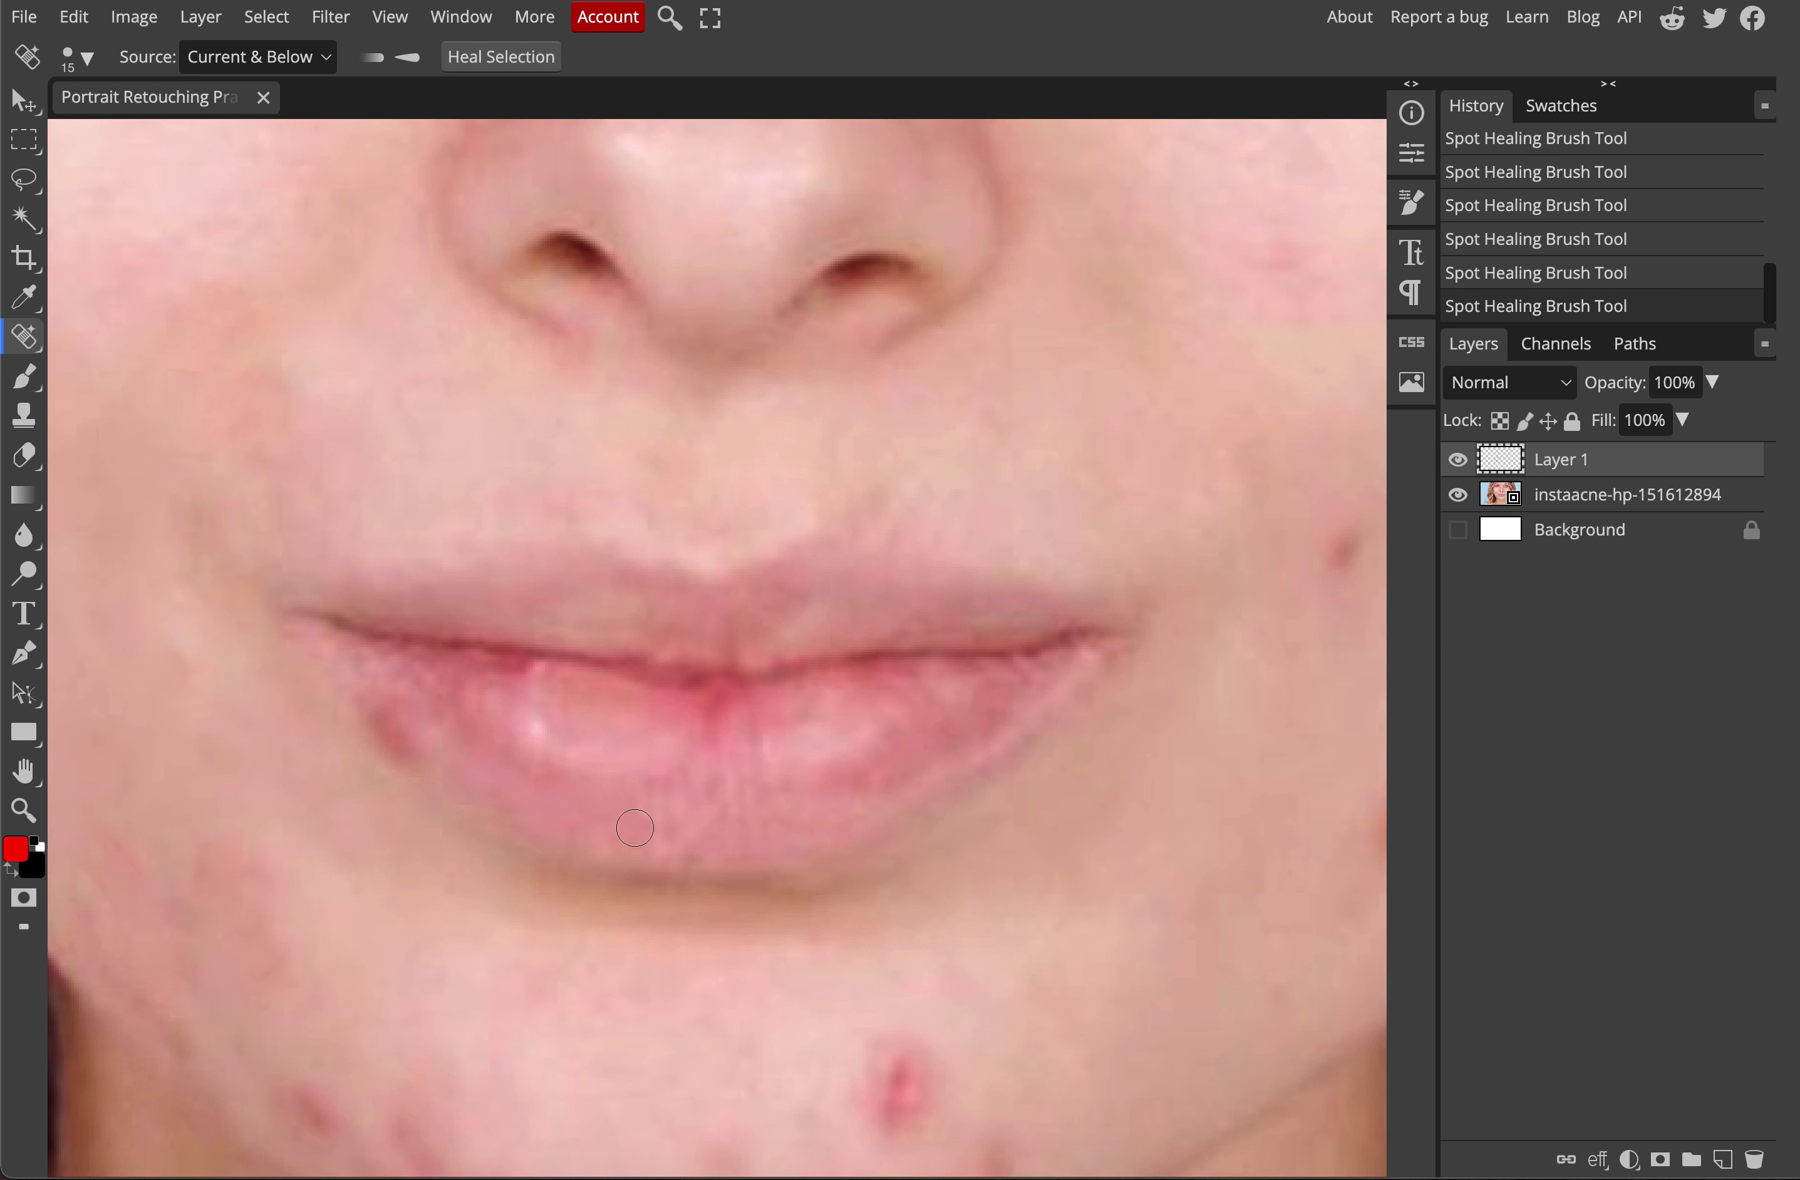
drag(381, 707, 413, 748)
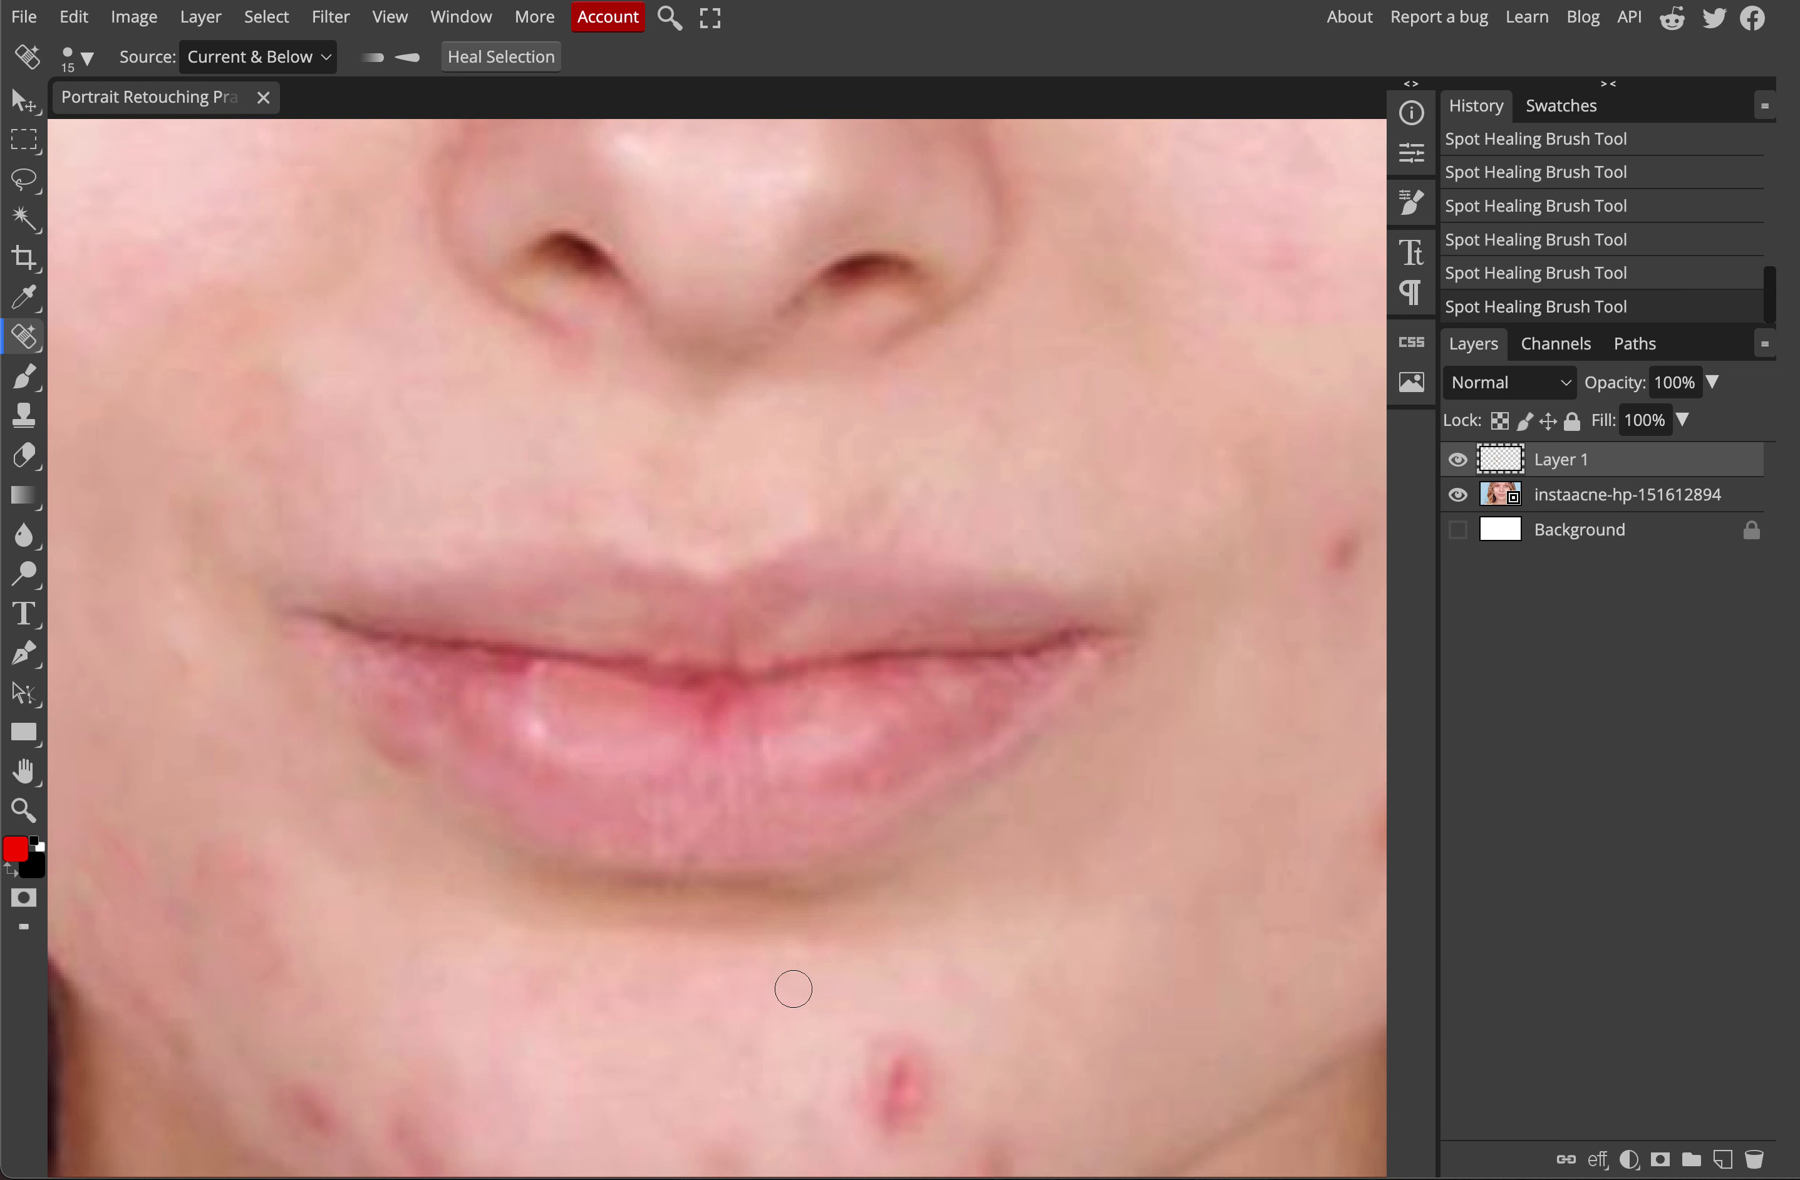
drag(900, 1126, 906, 1069)
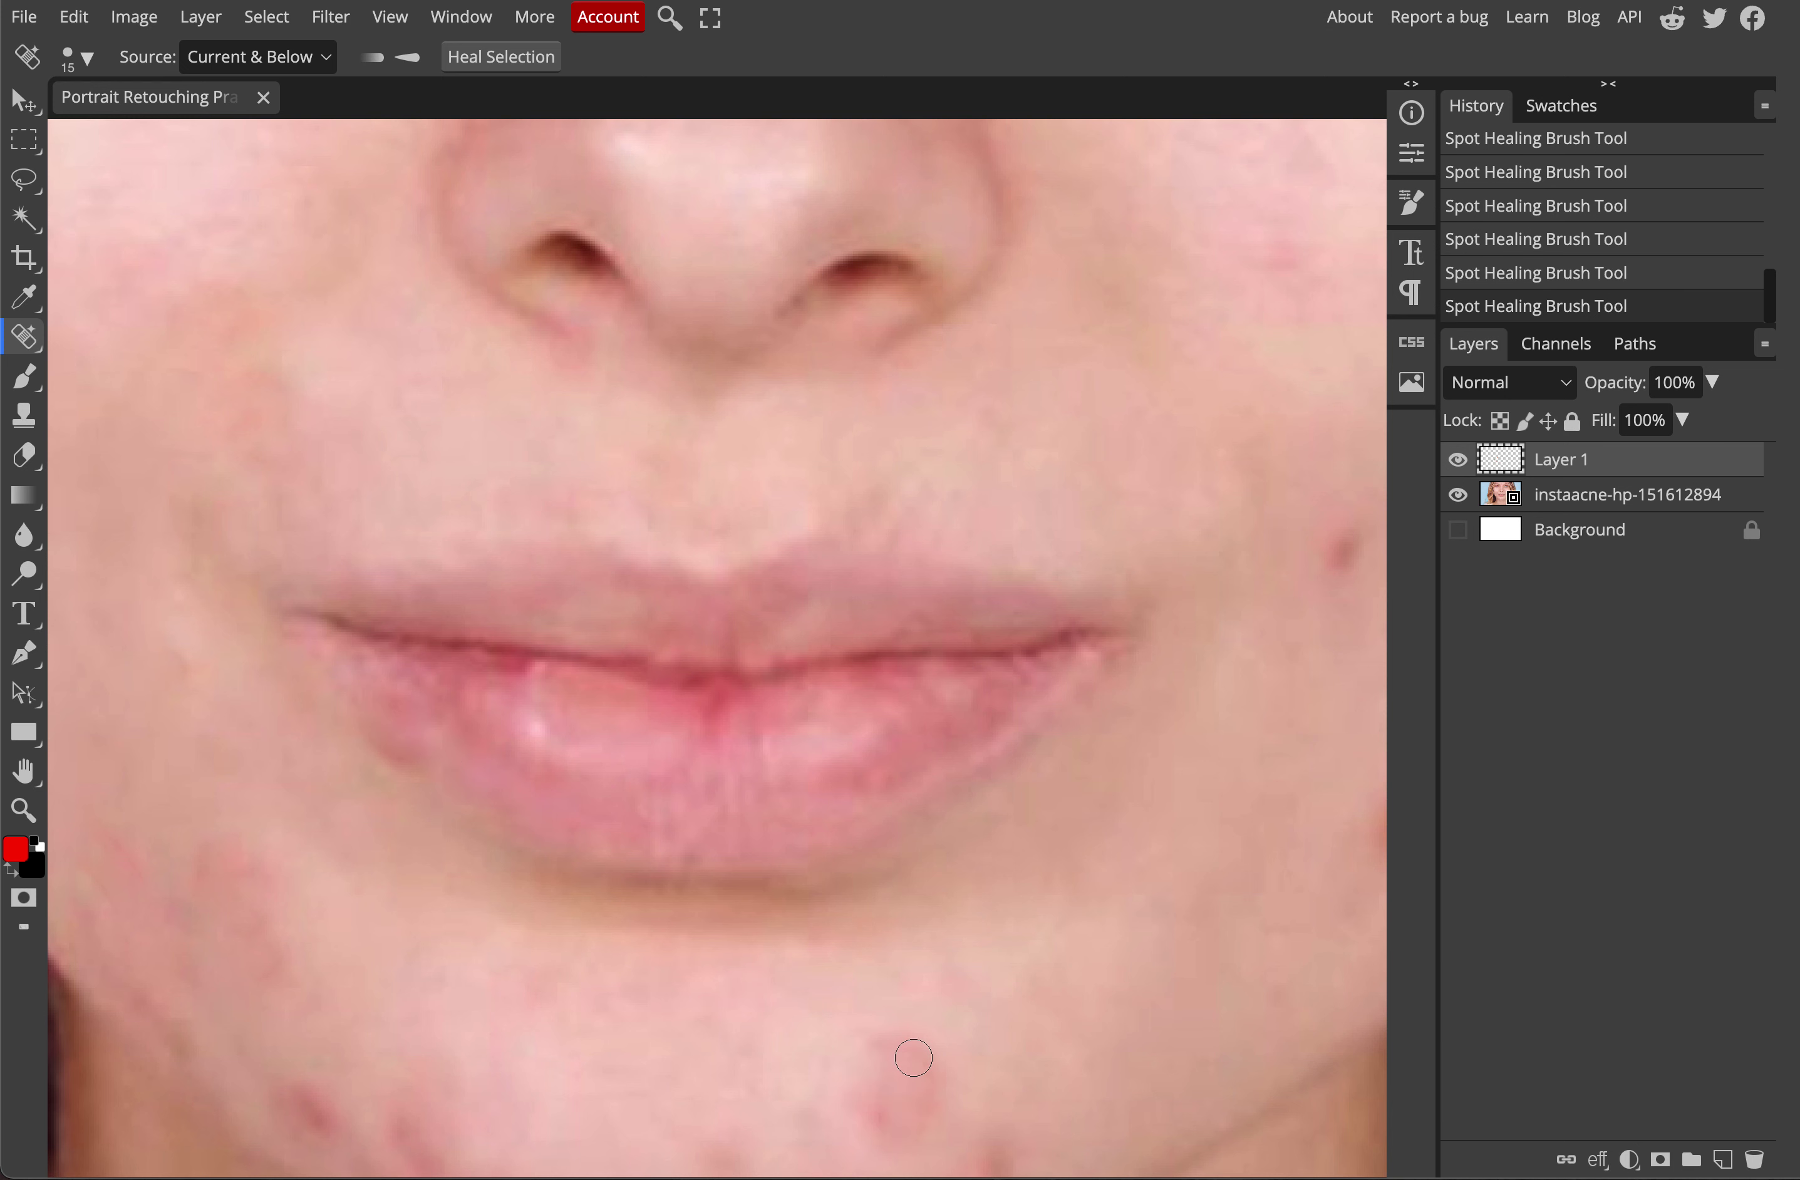
- Heal the remaining chin blemishes, the curved red mark above the chin and two left-cheek spots
drag(1343, 517, 1347, 583)
scroll(1185, 659, down, 5)
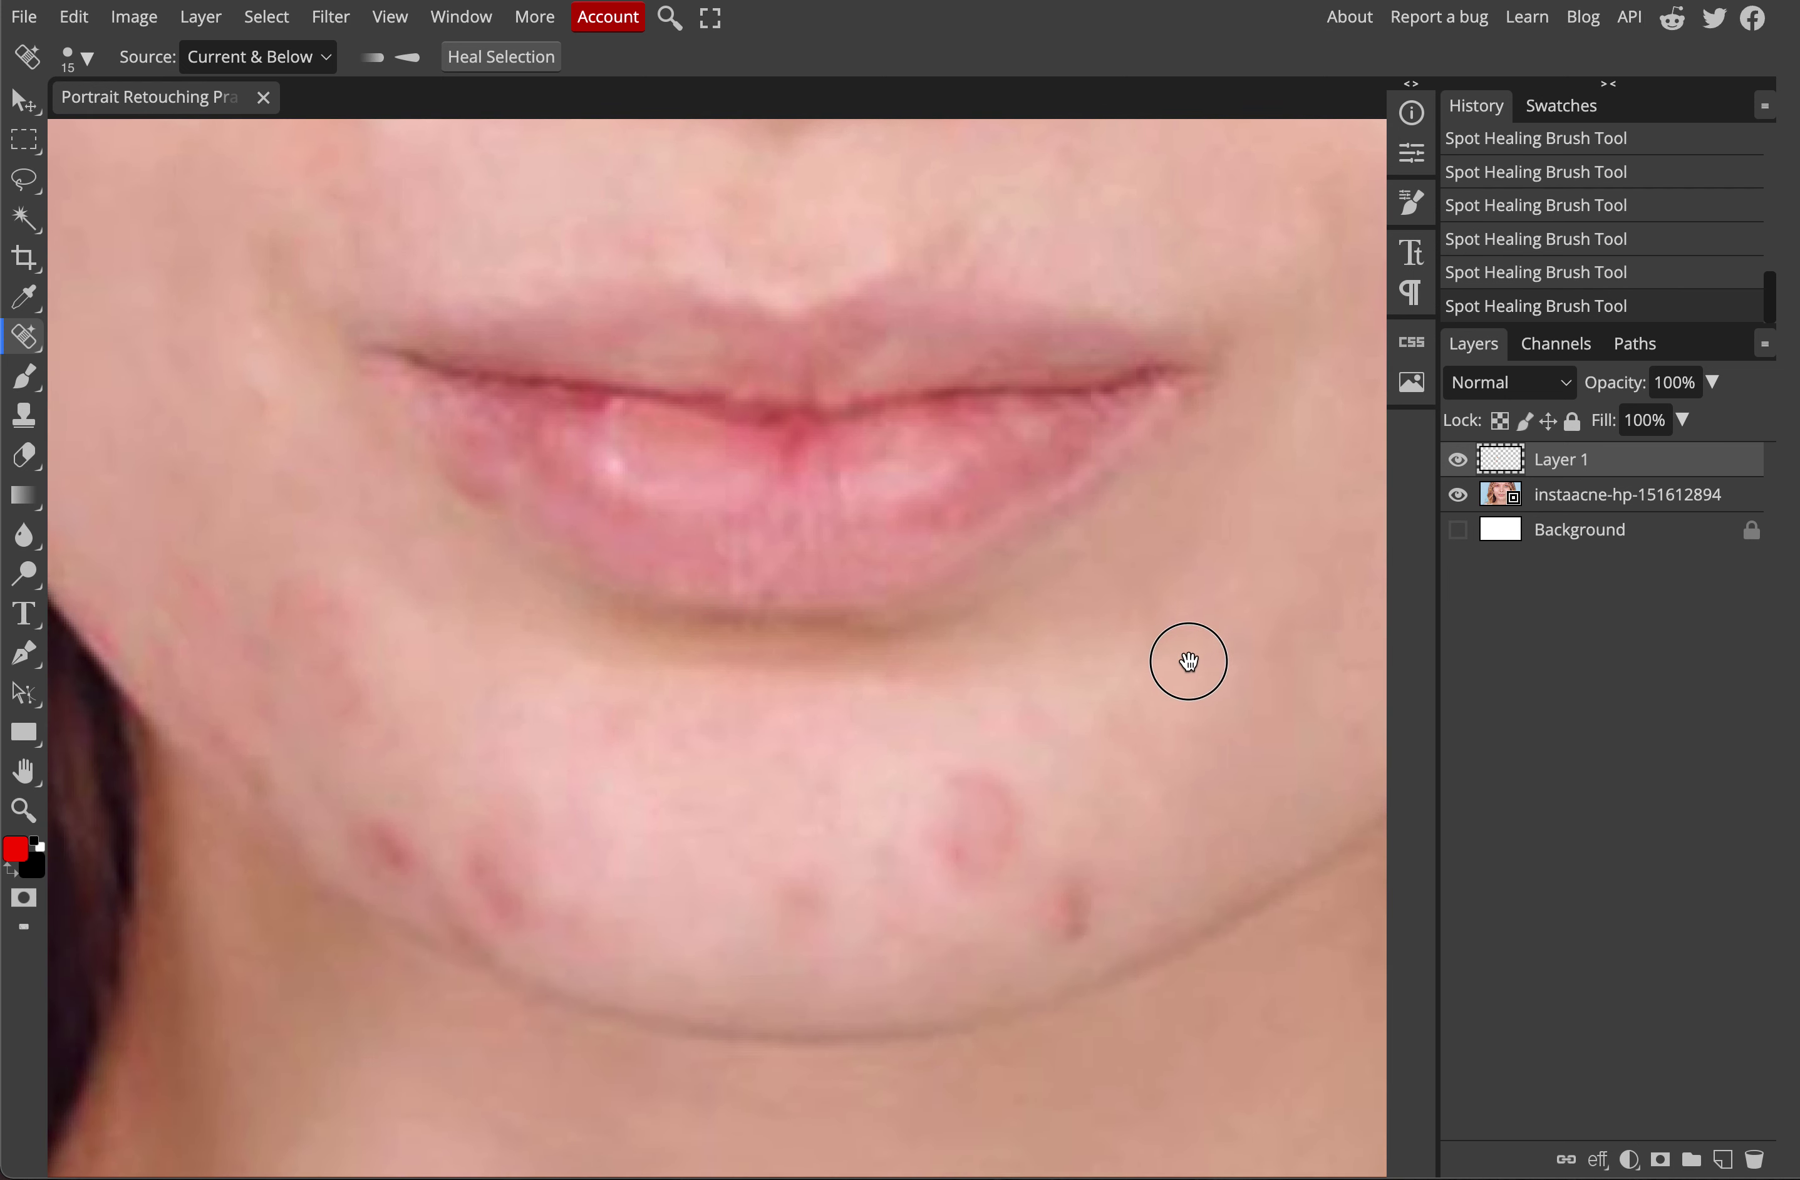
drag(1065, 893, 1069, 898)
mouse_move(992, 757)
mouse_down()
mouse_move(952, 758)
mouse_move(987, 797)
mouse_move(966, 811)
mouse_up()
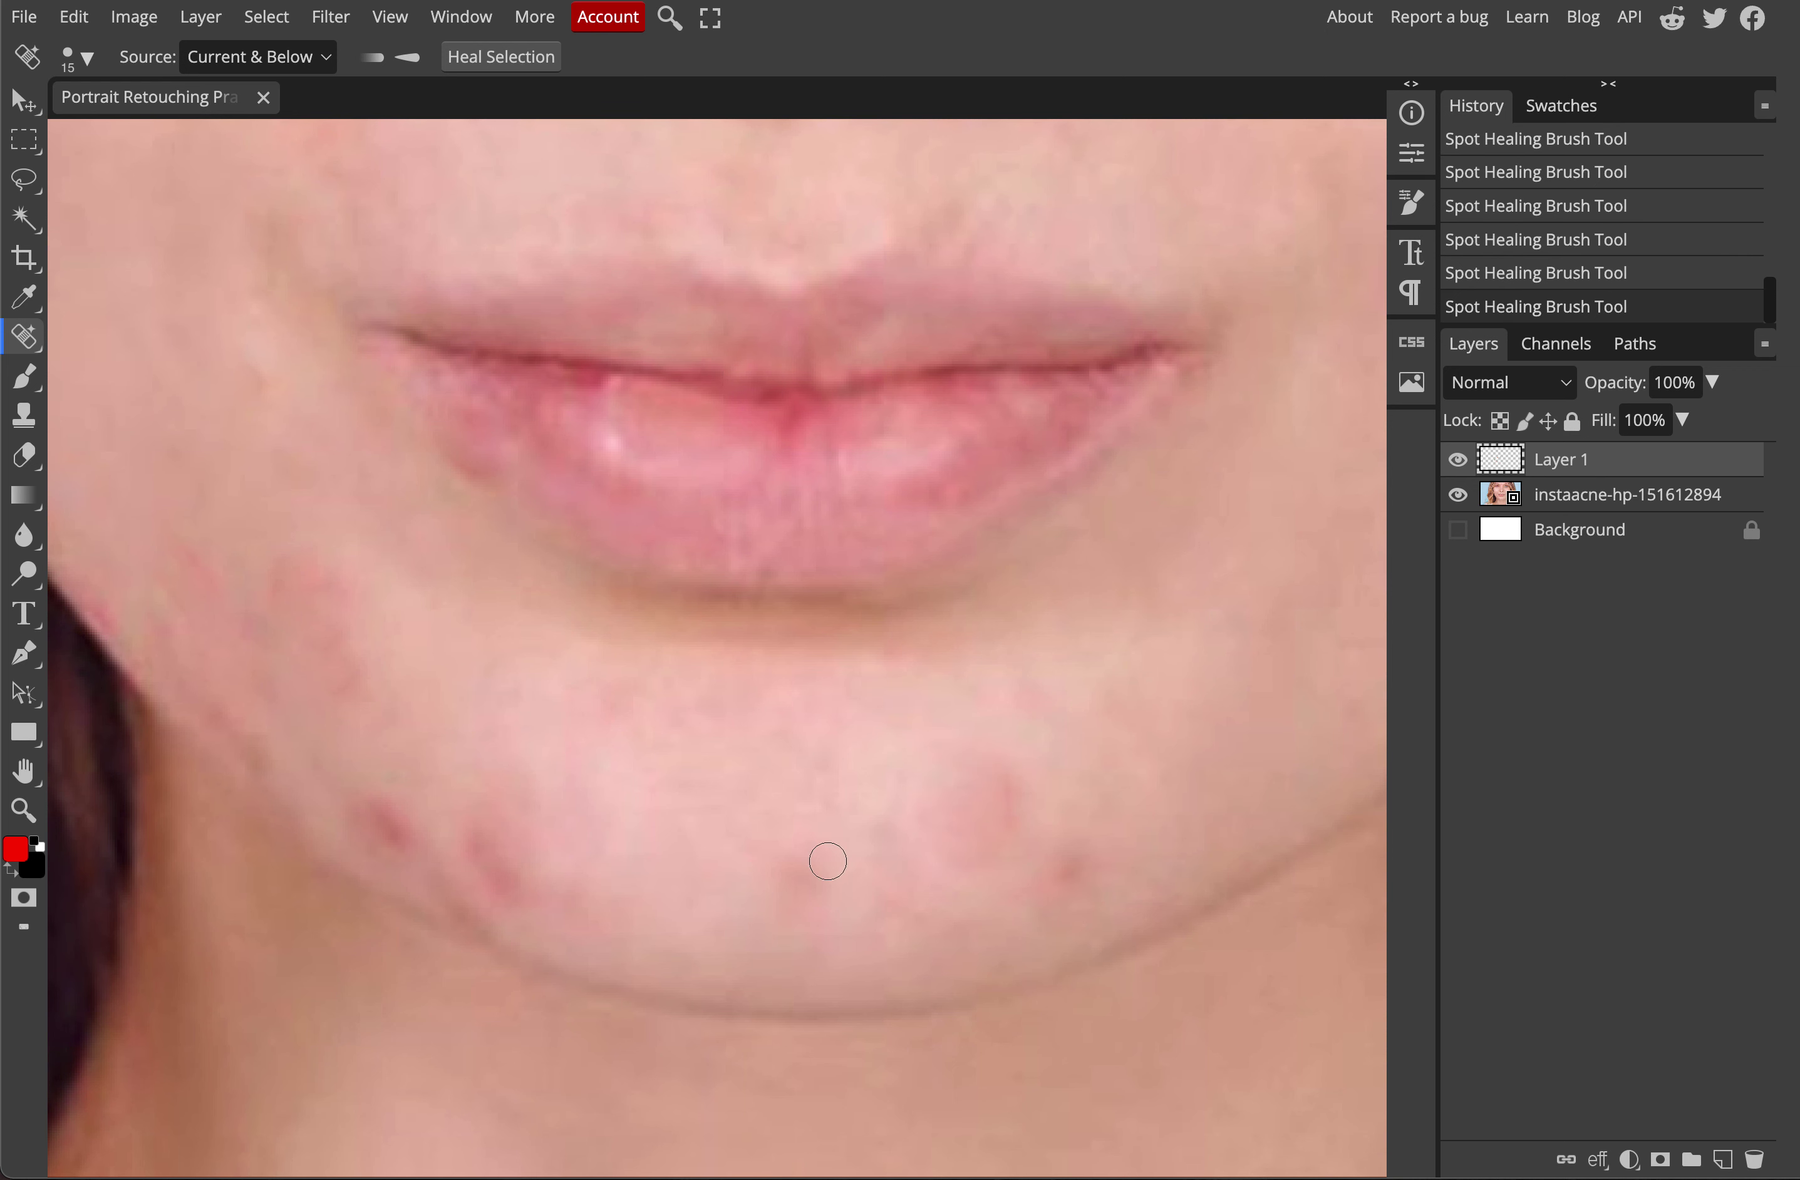
drag(808, 871, 818, 878)
scroll(643, 877, left, 3)
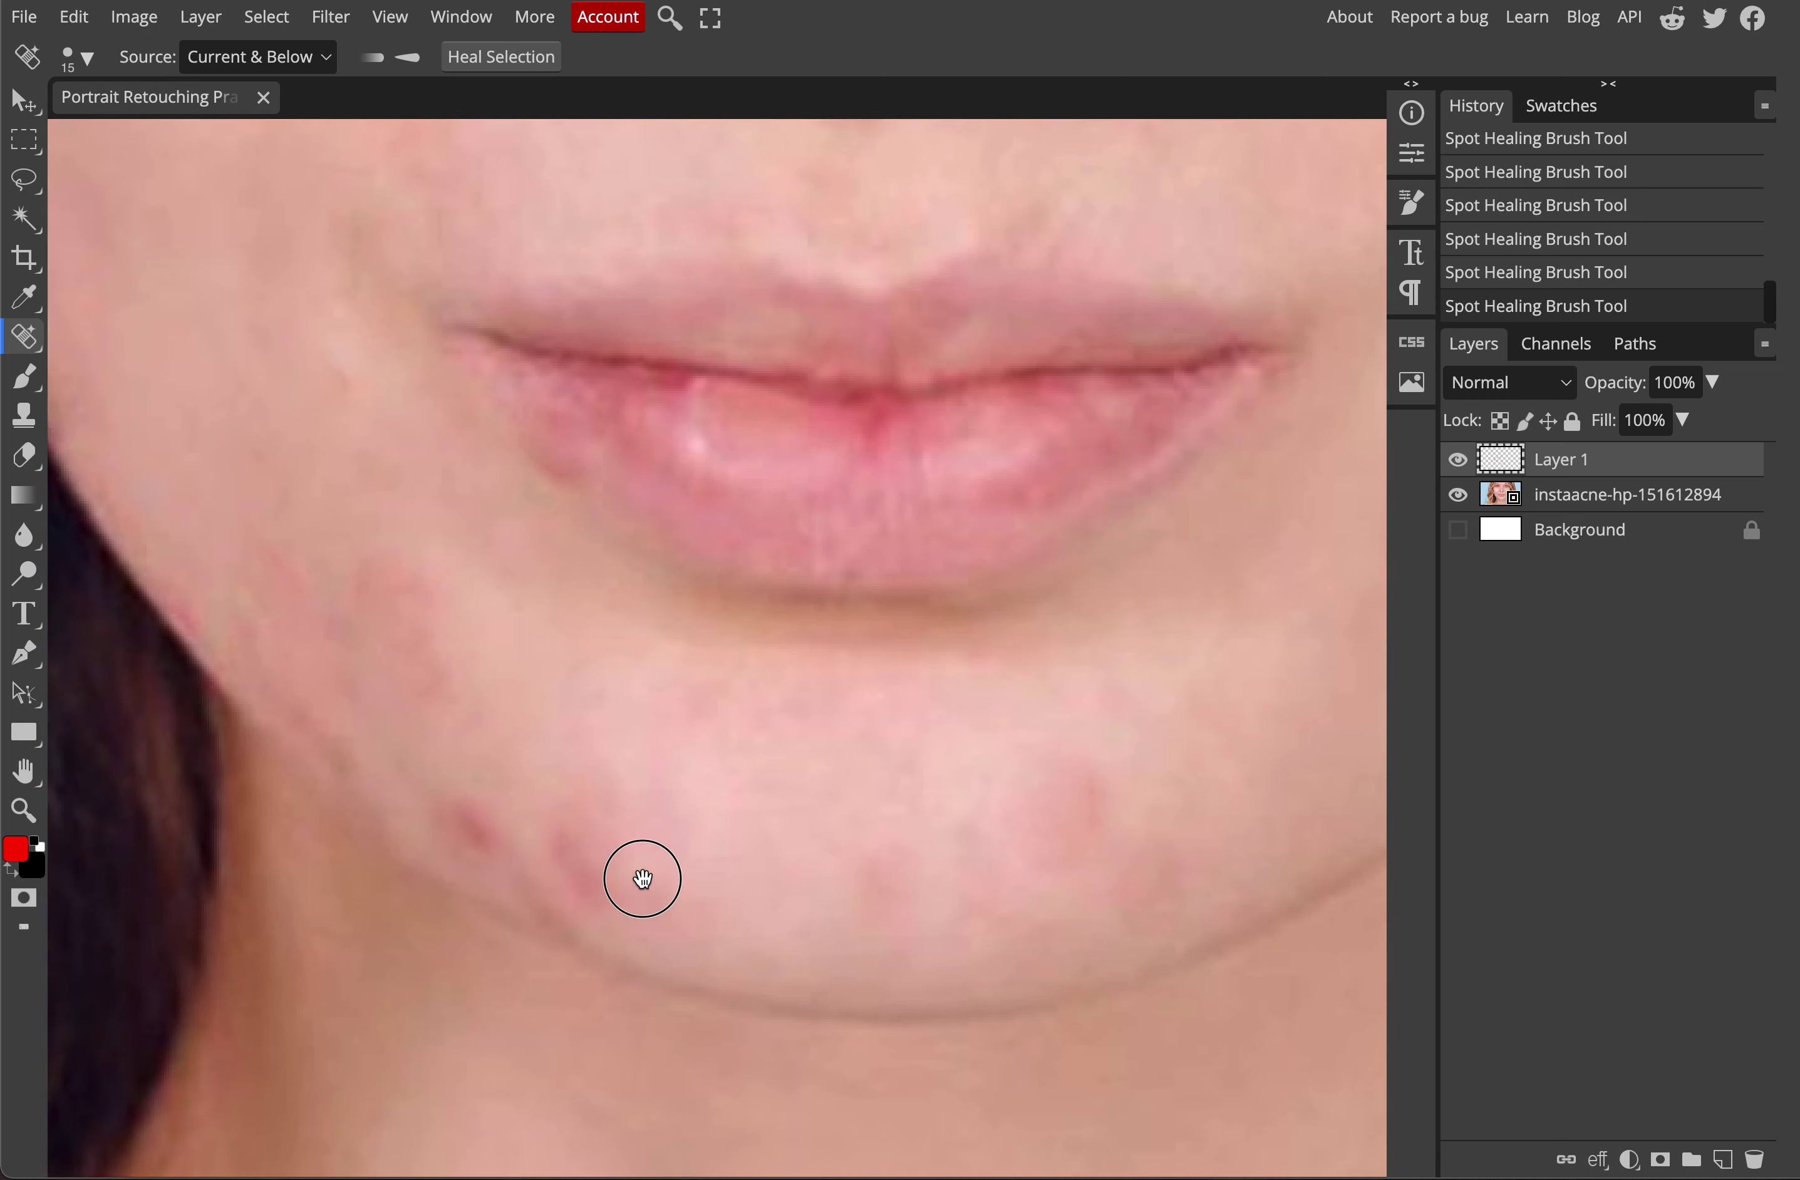
mouse_move(514, 817)
mouse_down()
mouse_move(574, 858)
mouse_move(681, 889)
mouse_up()
drag(456, 691, 494, 796)
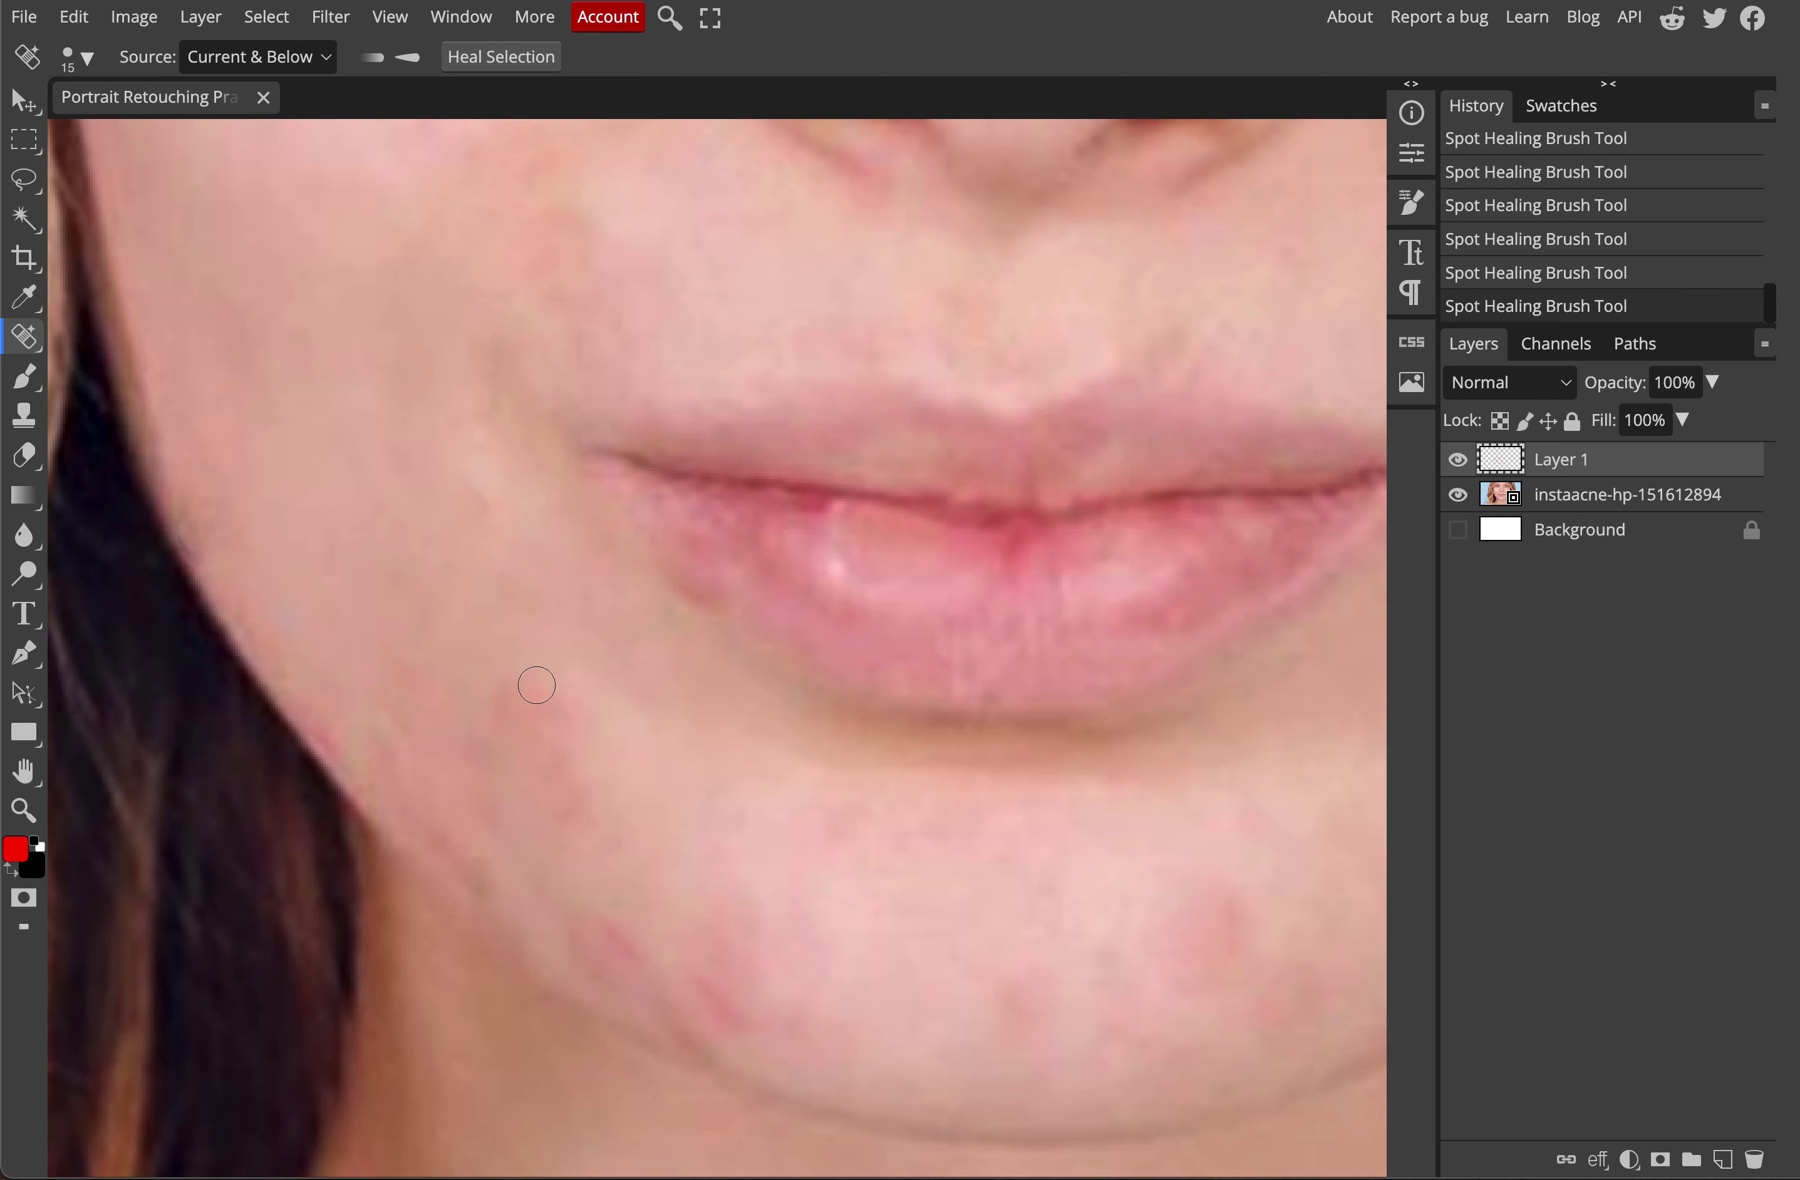
drag(536, 703, 566, 706)
drag(333, 739, 337, 740)
mouse_move(273, 521)
mouse_down()
mouse_move(349, 676)
mouse_move(301, 726)
mouse_move(330, 785)
mouse_up()
scroll(386, 684, up, 10)
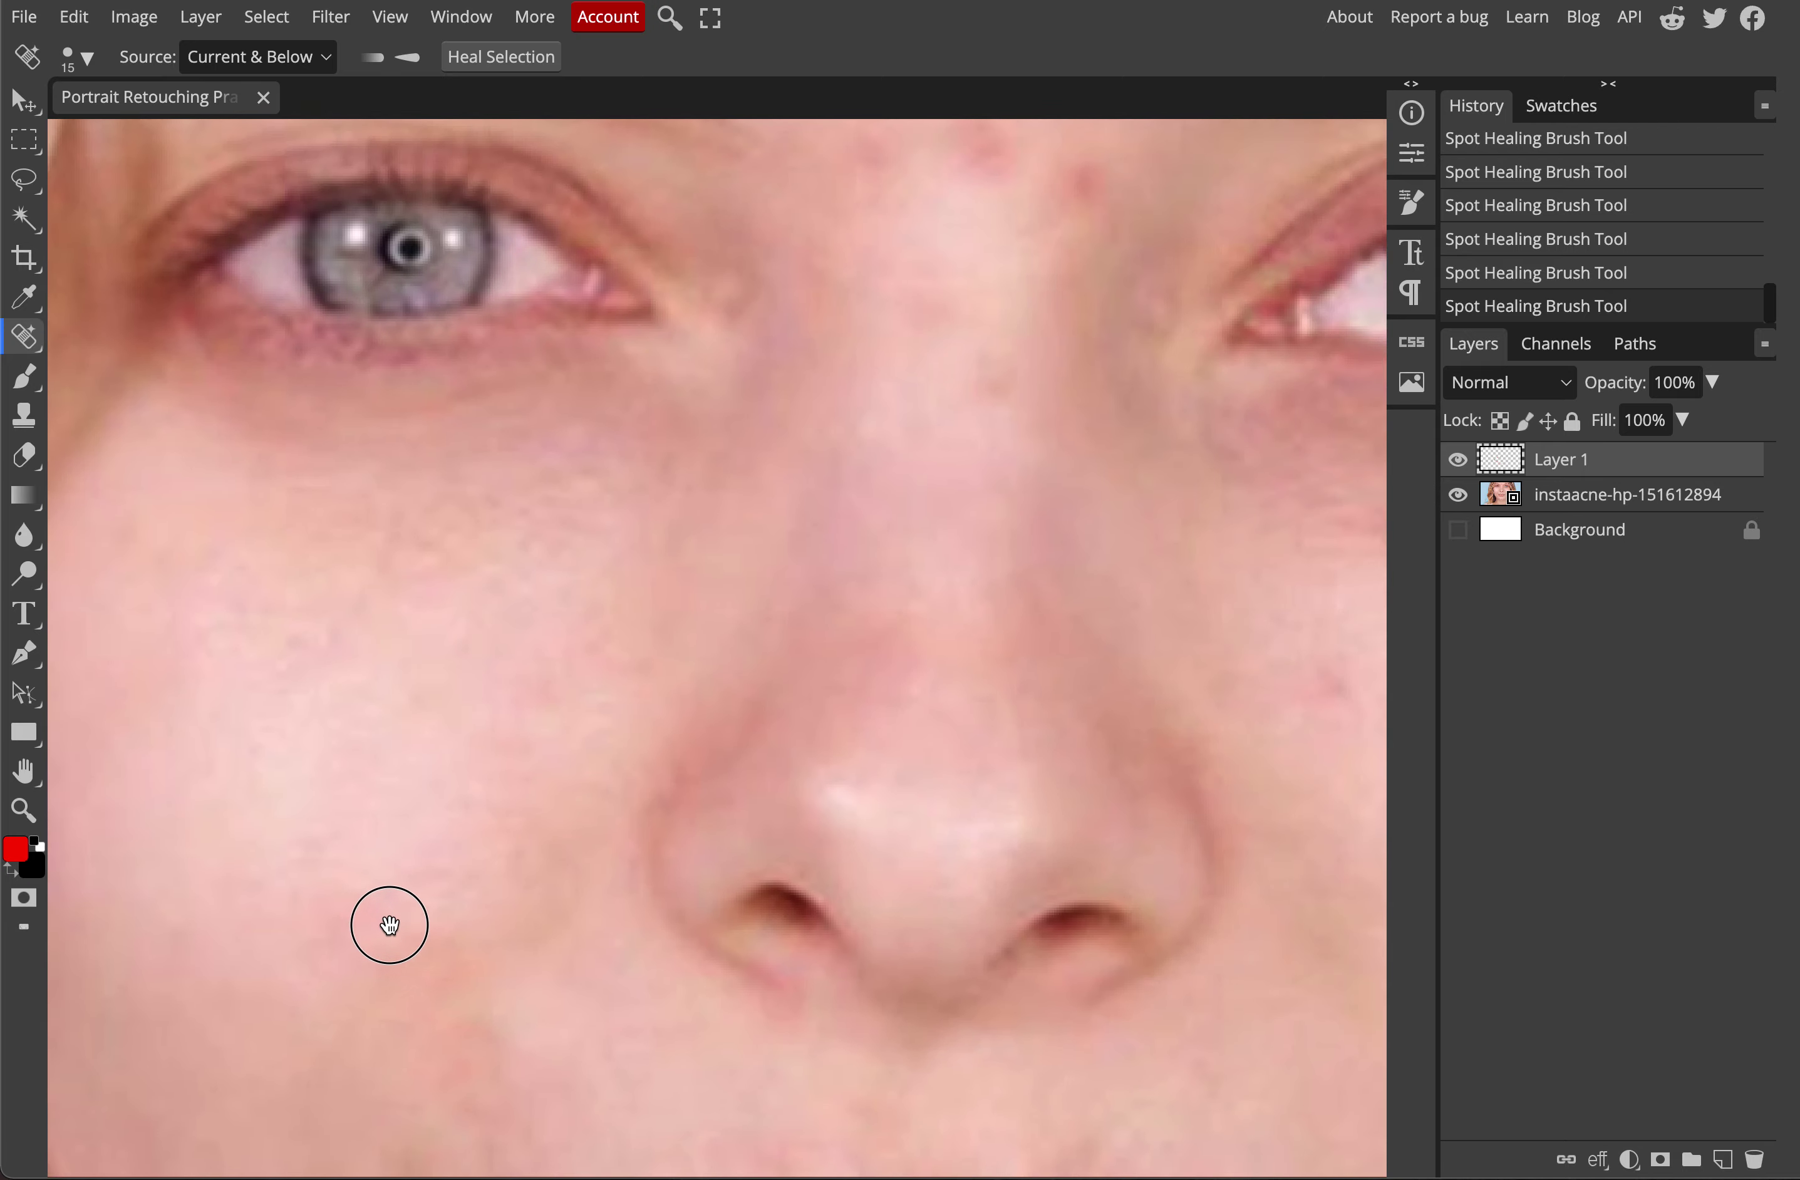
- Heal the forehead blemishes and the small spots on the brow
scroll(582, 835, up, 4)
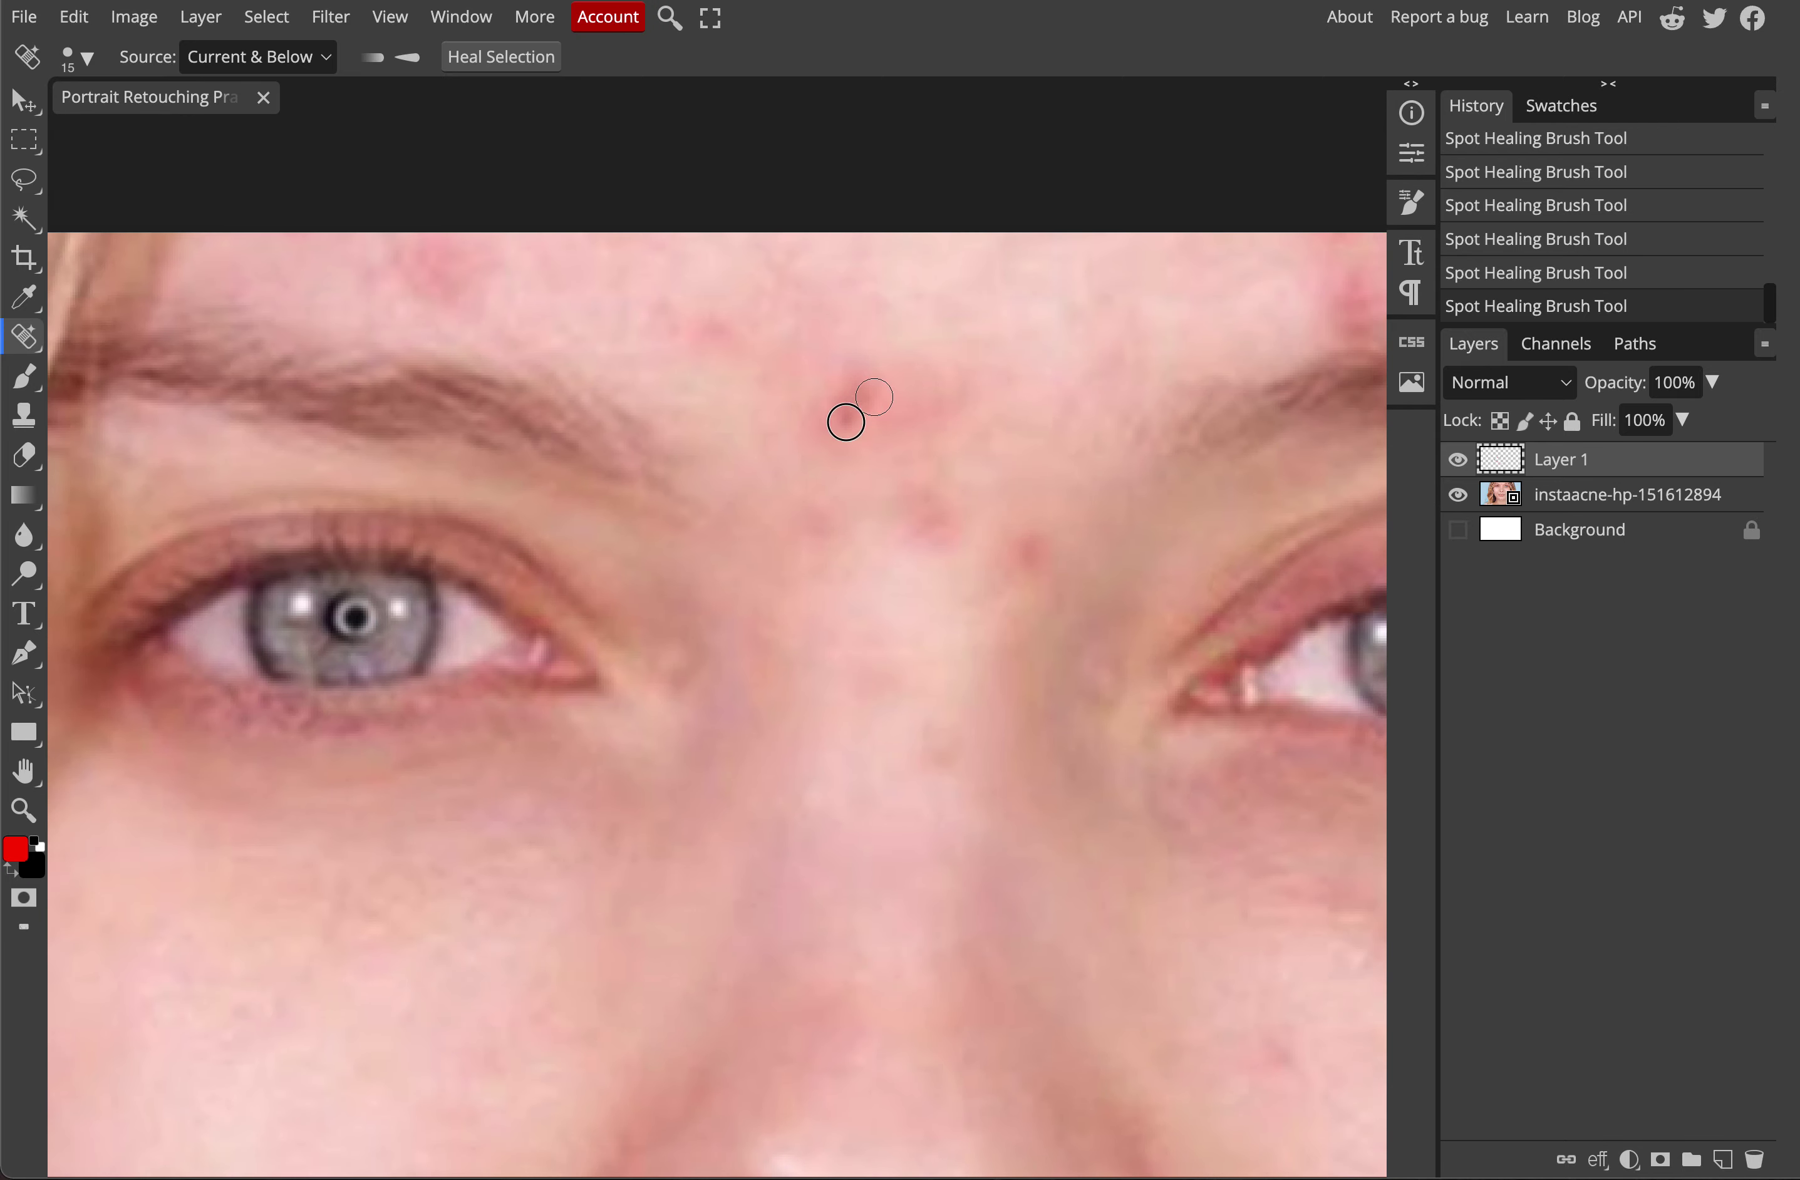
drag(836, 426, 869, 385)
click(1038, 546)
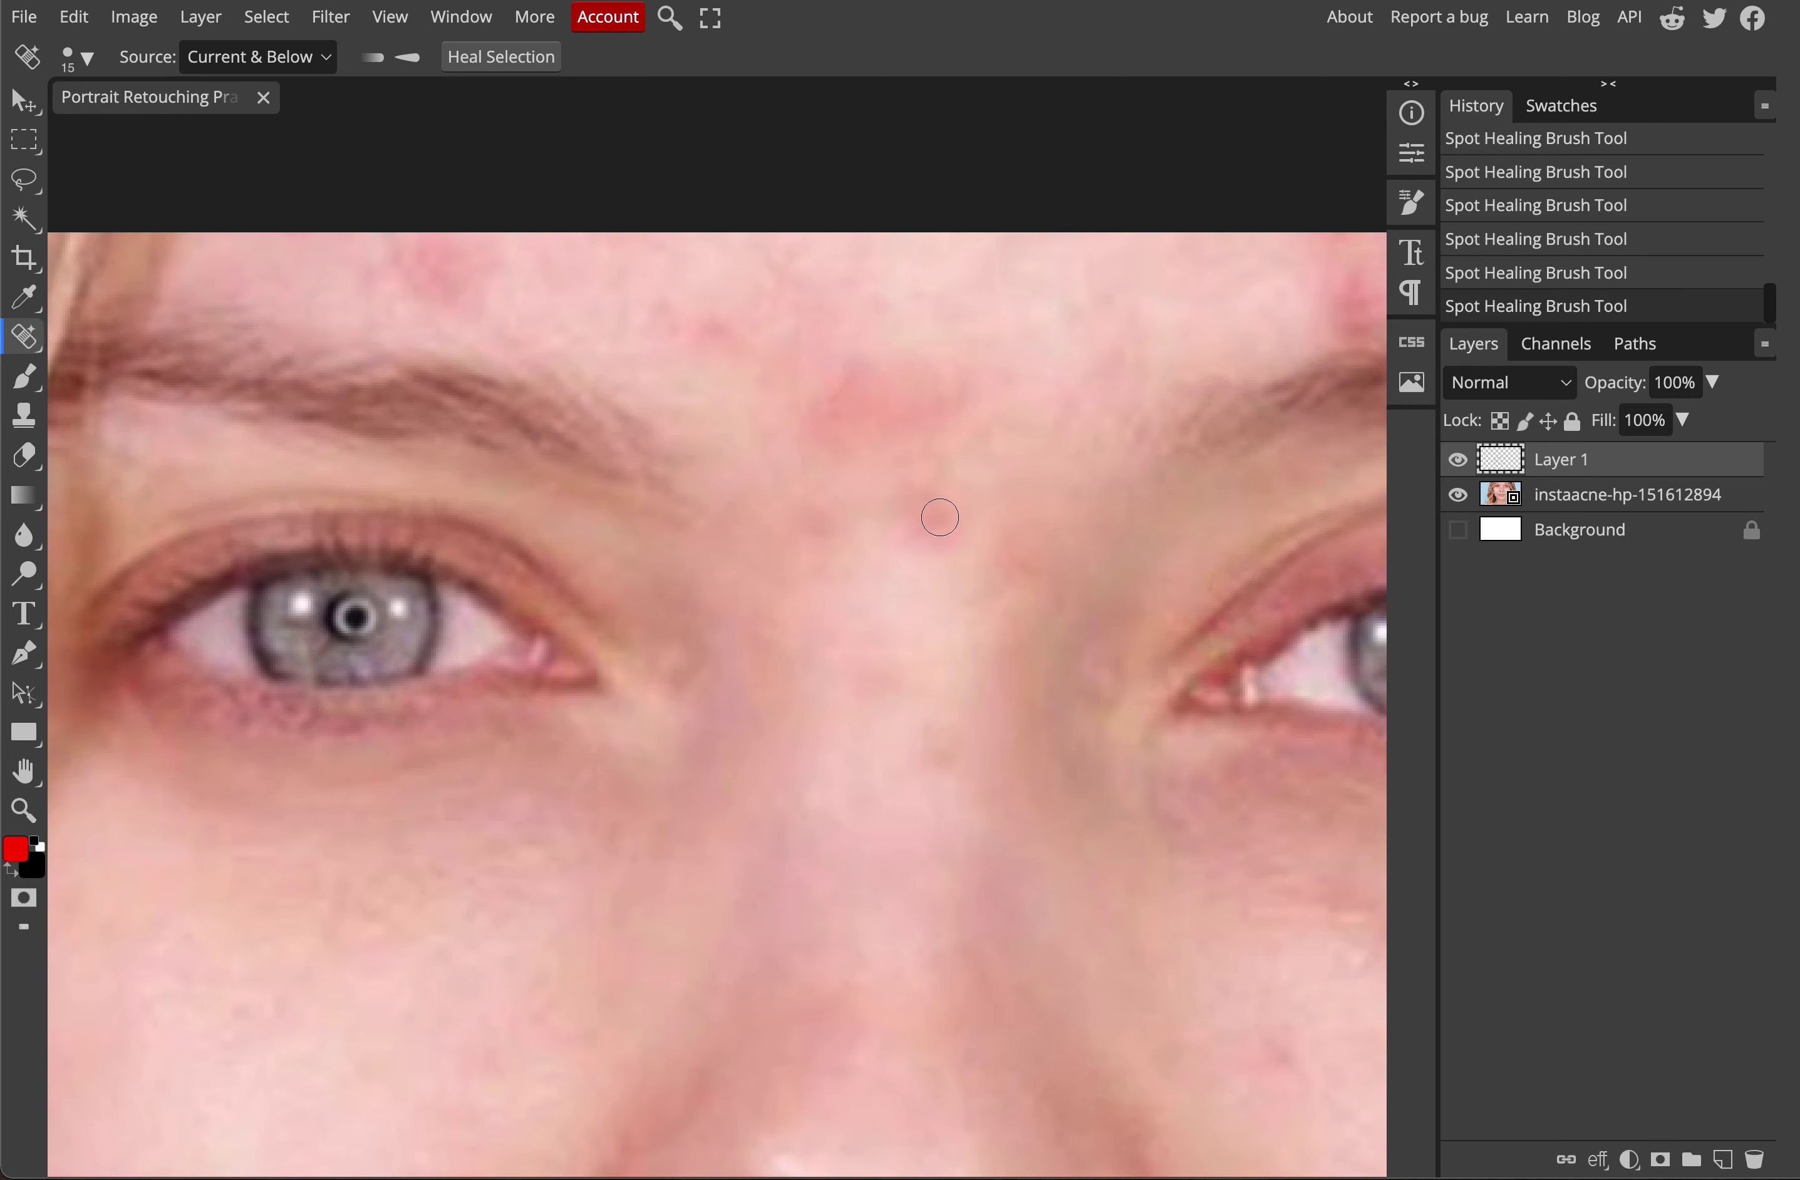
drag(936, 522, 900, 494)
scroll(728, 497, up, 2)
drag(448, 371, 458, 393)
drag(720, 435, 766, 438)
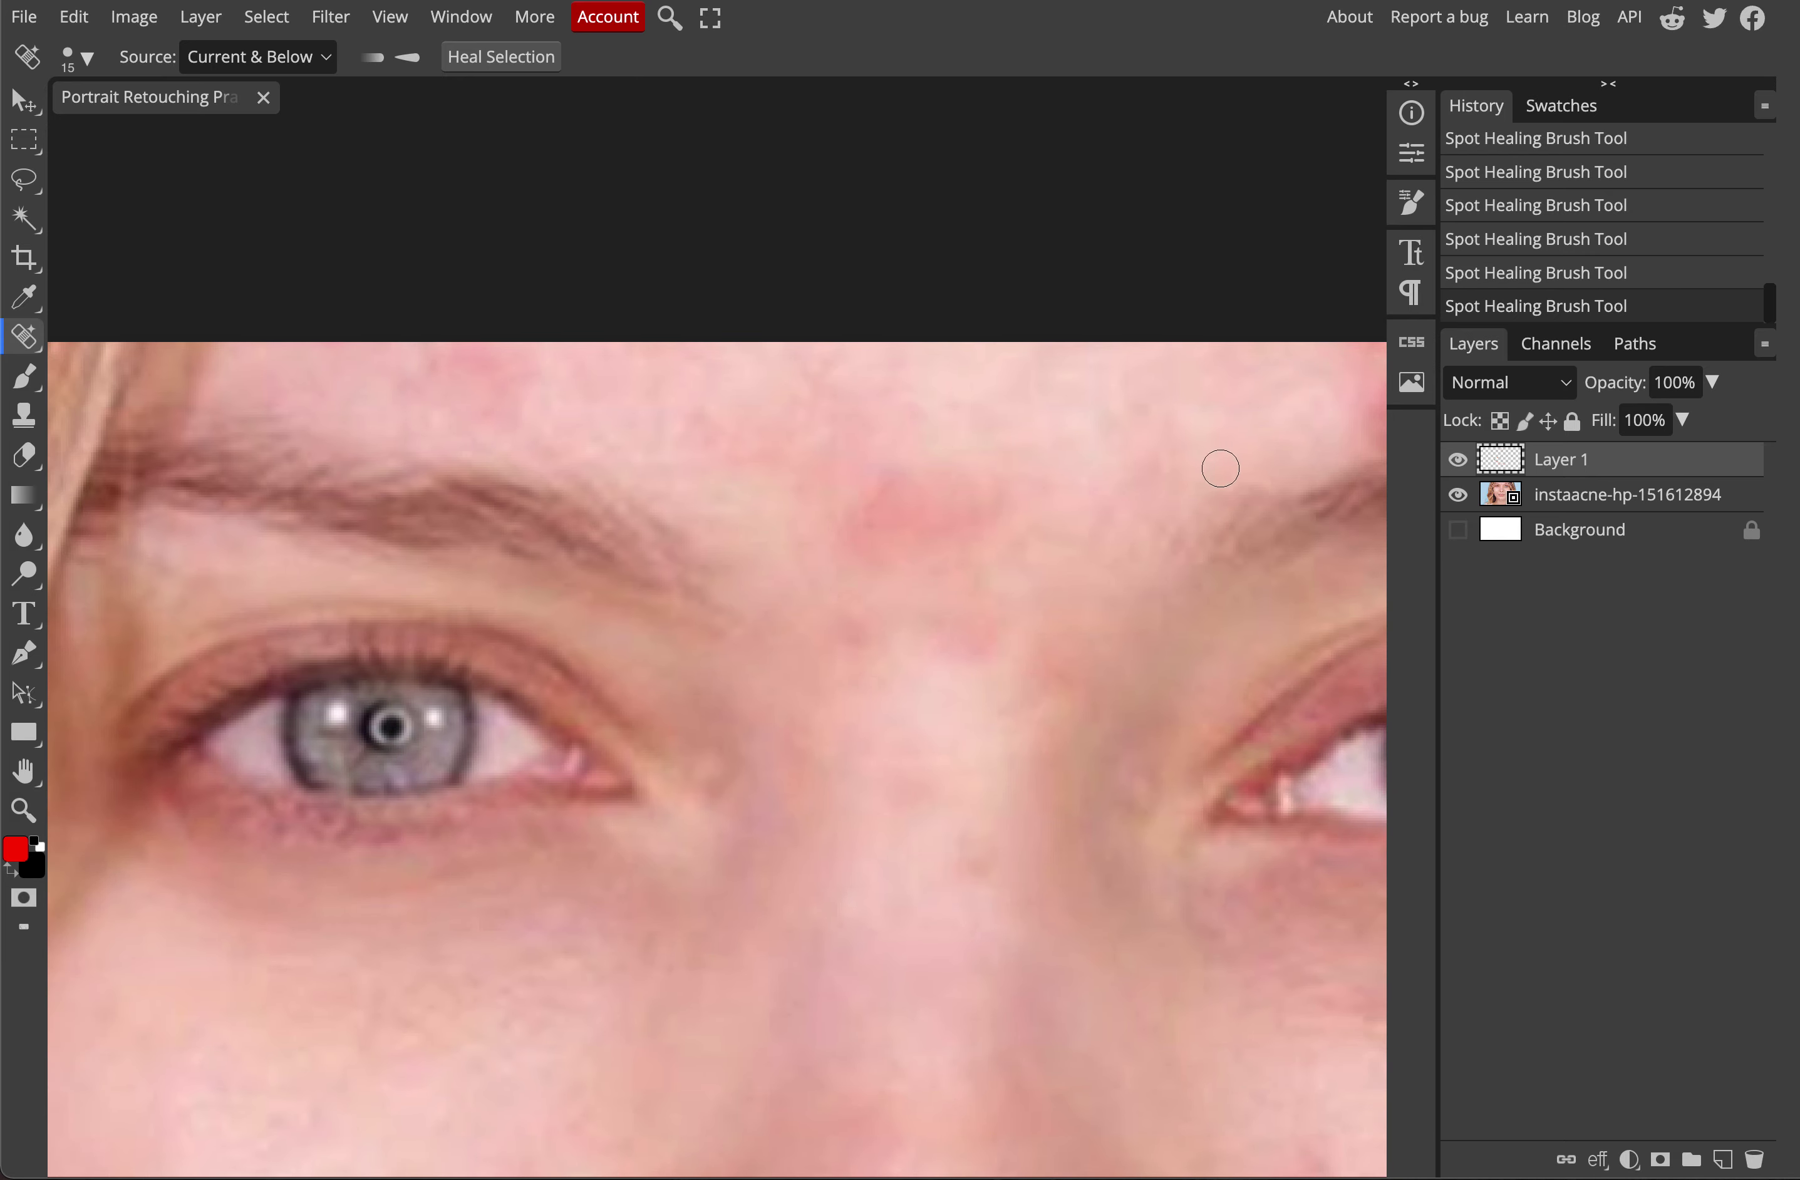
mouse_move(1119, 458)
mouse_down()
mouse_move(1058, 467)
mouse_move(856, 434)
mouse_move(815, 389)
mouse_up()
drag(808, 434, 839, 431)
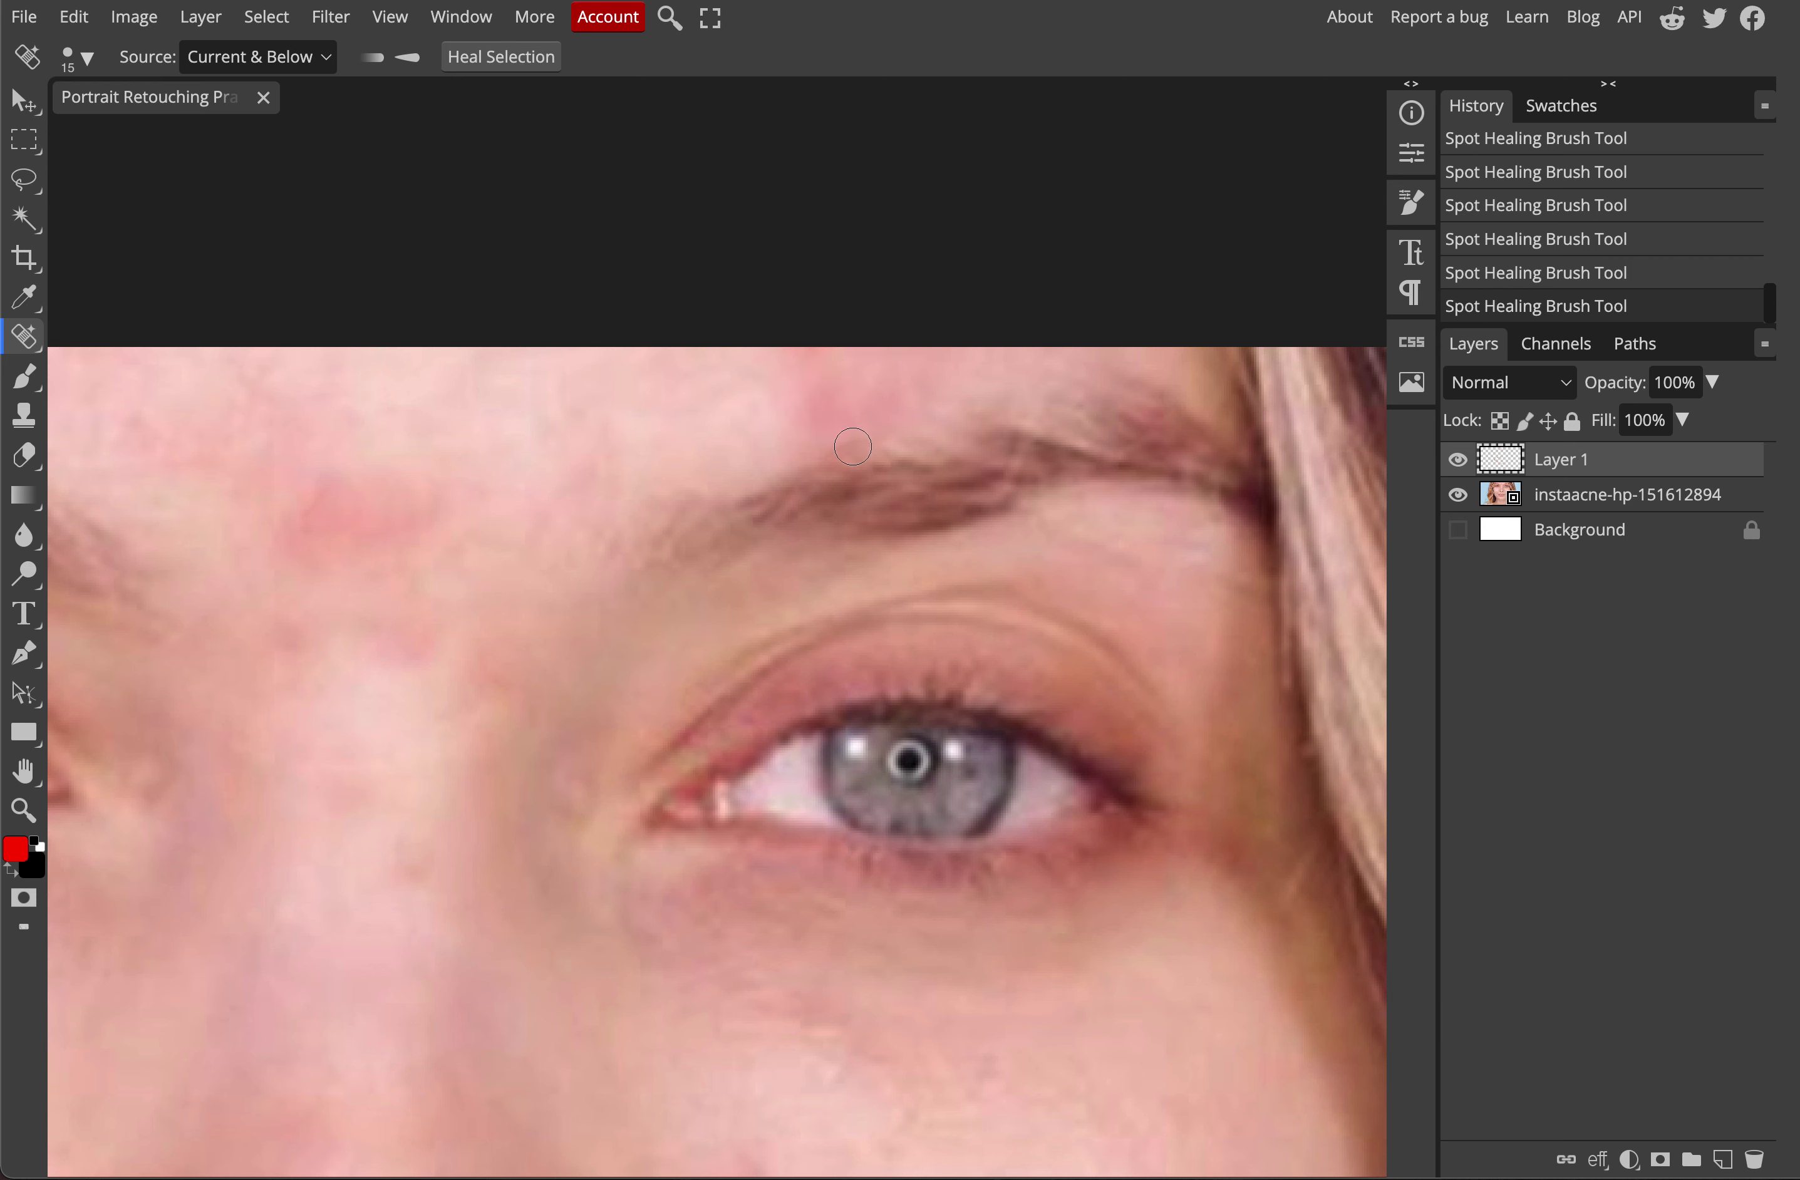
- Heal the blemishes on the cheek below the eye and on the lower cheek
drag(954, 706, 899, 539)
scroll(899, 540, down, 6)
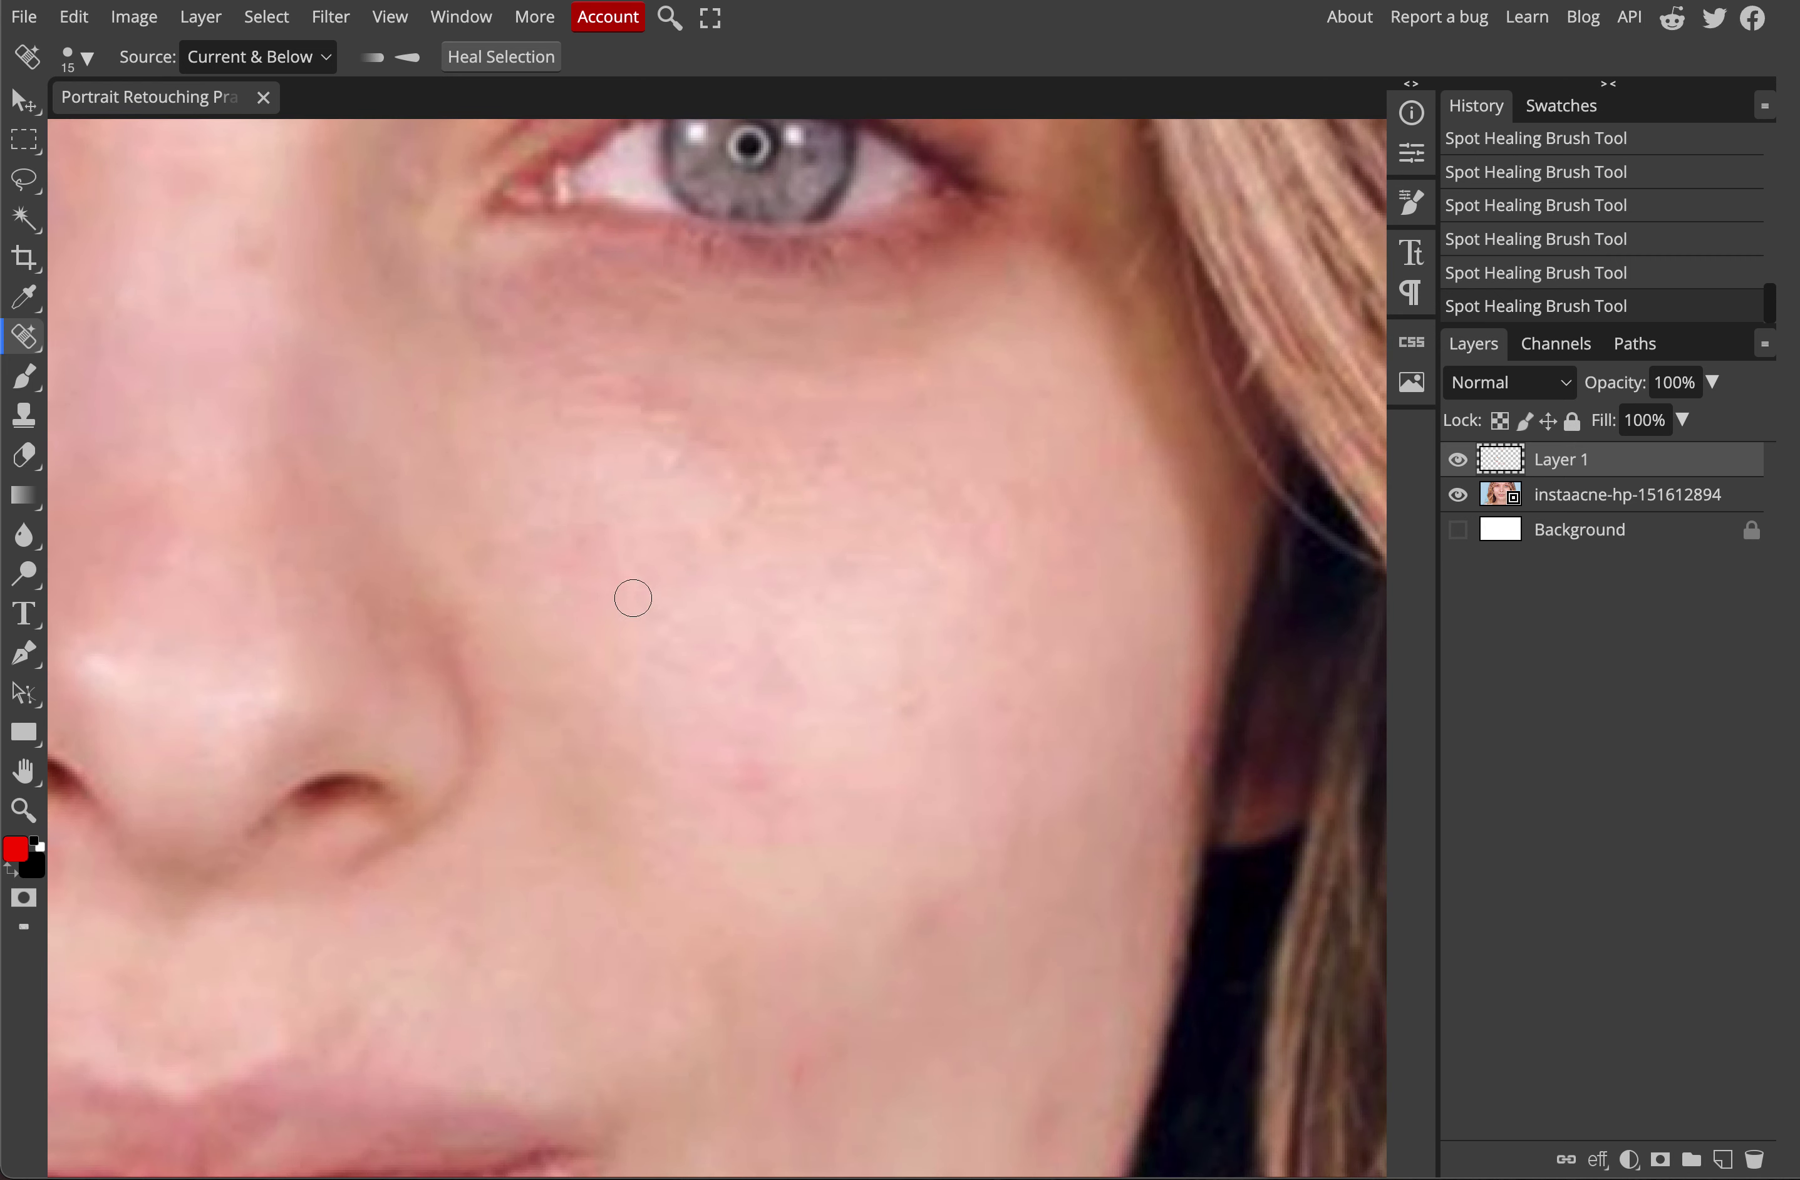
mouse_move(761, 763)
mouse_down()
mouse_move(735, 667)
mouse_move(715, 784)
mouse_move(730, 735)
mouse_move(721, 775)
mouse_move(780, 764)
mouse_move(767, 821)
mouse_move(785, 766)
mouse_up()
scroll(727, 642, down, 5)
scroll(780, 759, down, 5)
drag(957, 536, 936, 598)
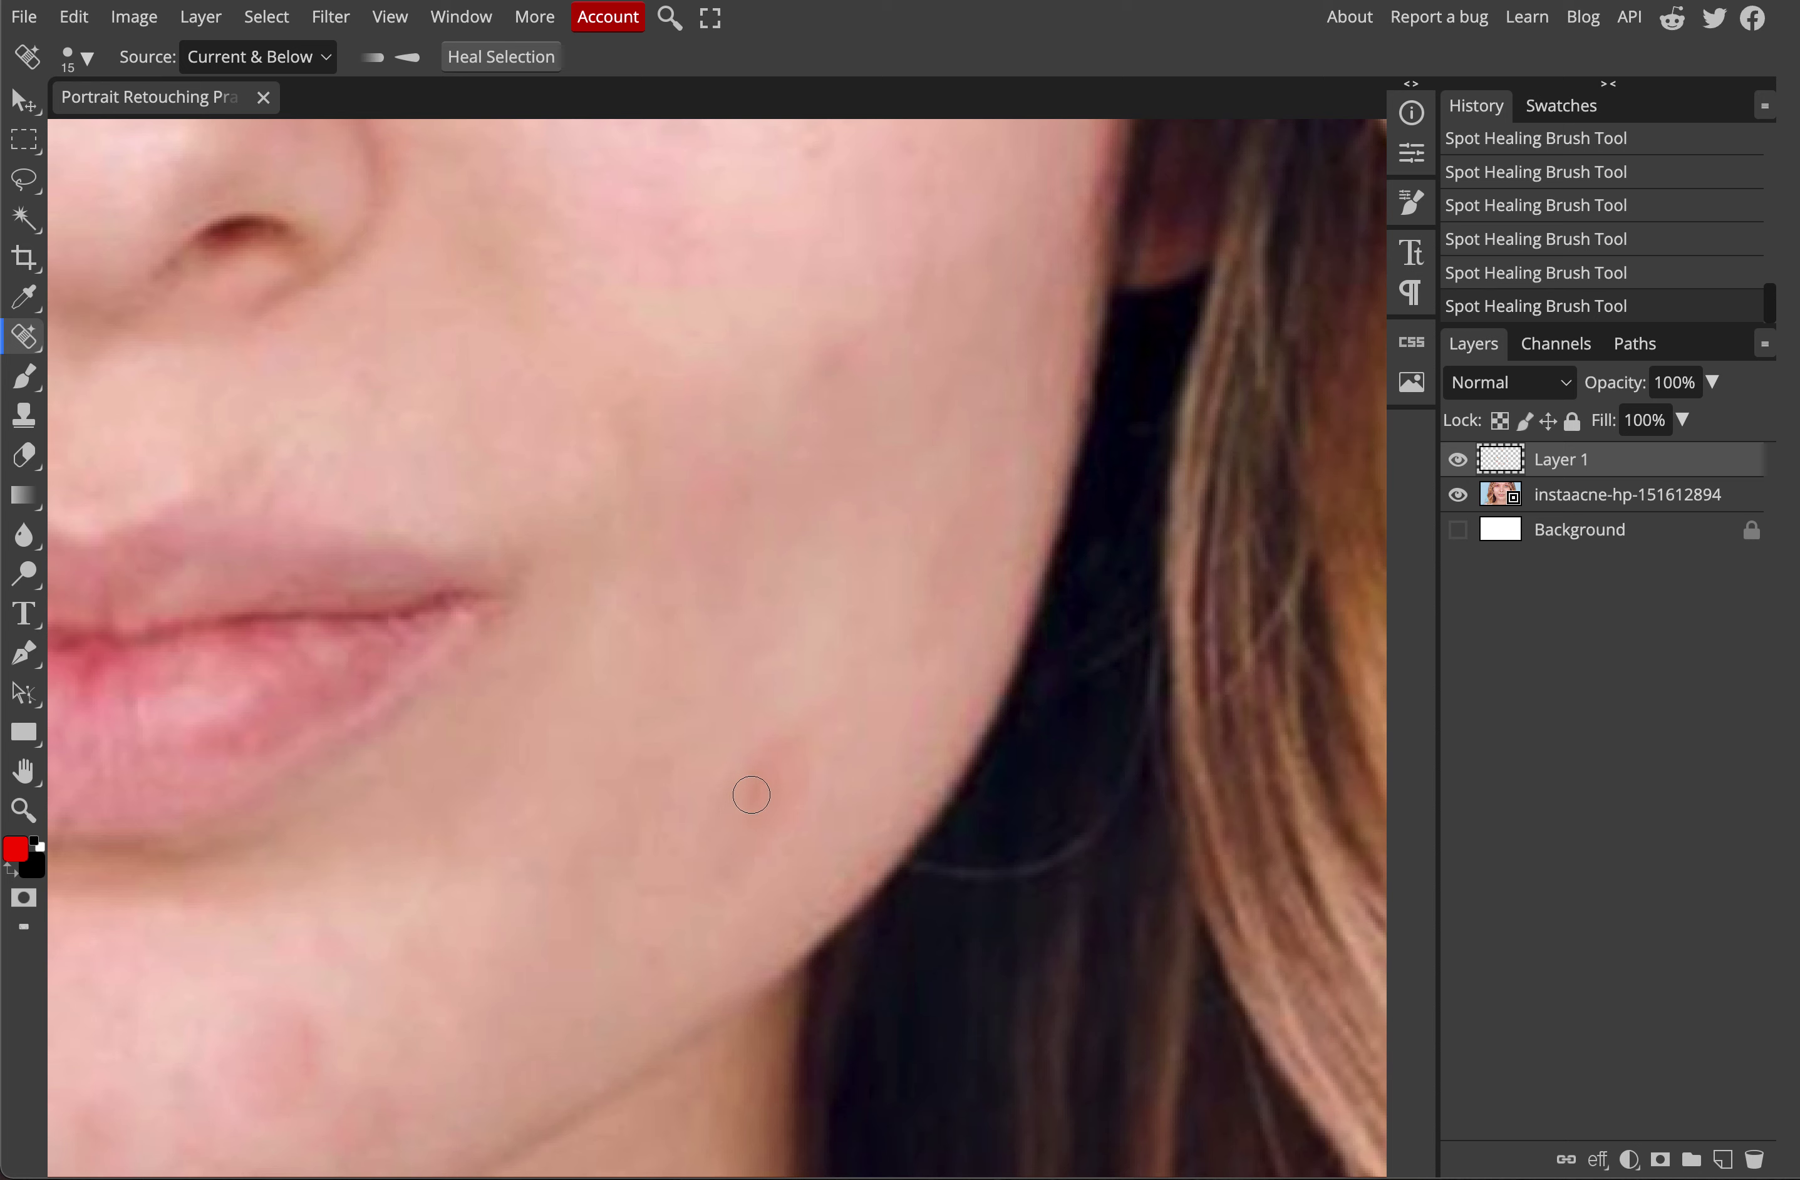
drag(769, 759, 745, 810)
scroll(727, 631, down, 5)
mouse_move(513, 812)
mouse_down()
mouse_move(494, 755)
mouse_move(496, 798)
mouse_up()
- Heal a blemish near the jawline and two blemishes on the chin
scroll(536, 776, down, 3)
scroll(536, 776, left, 3)
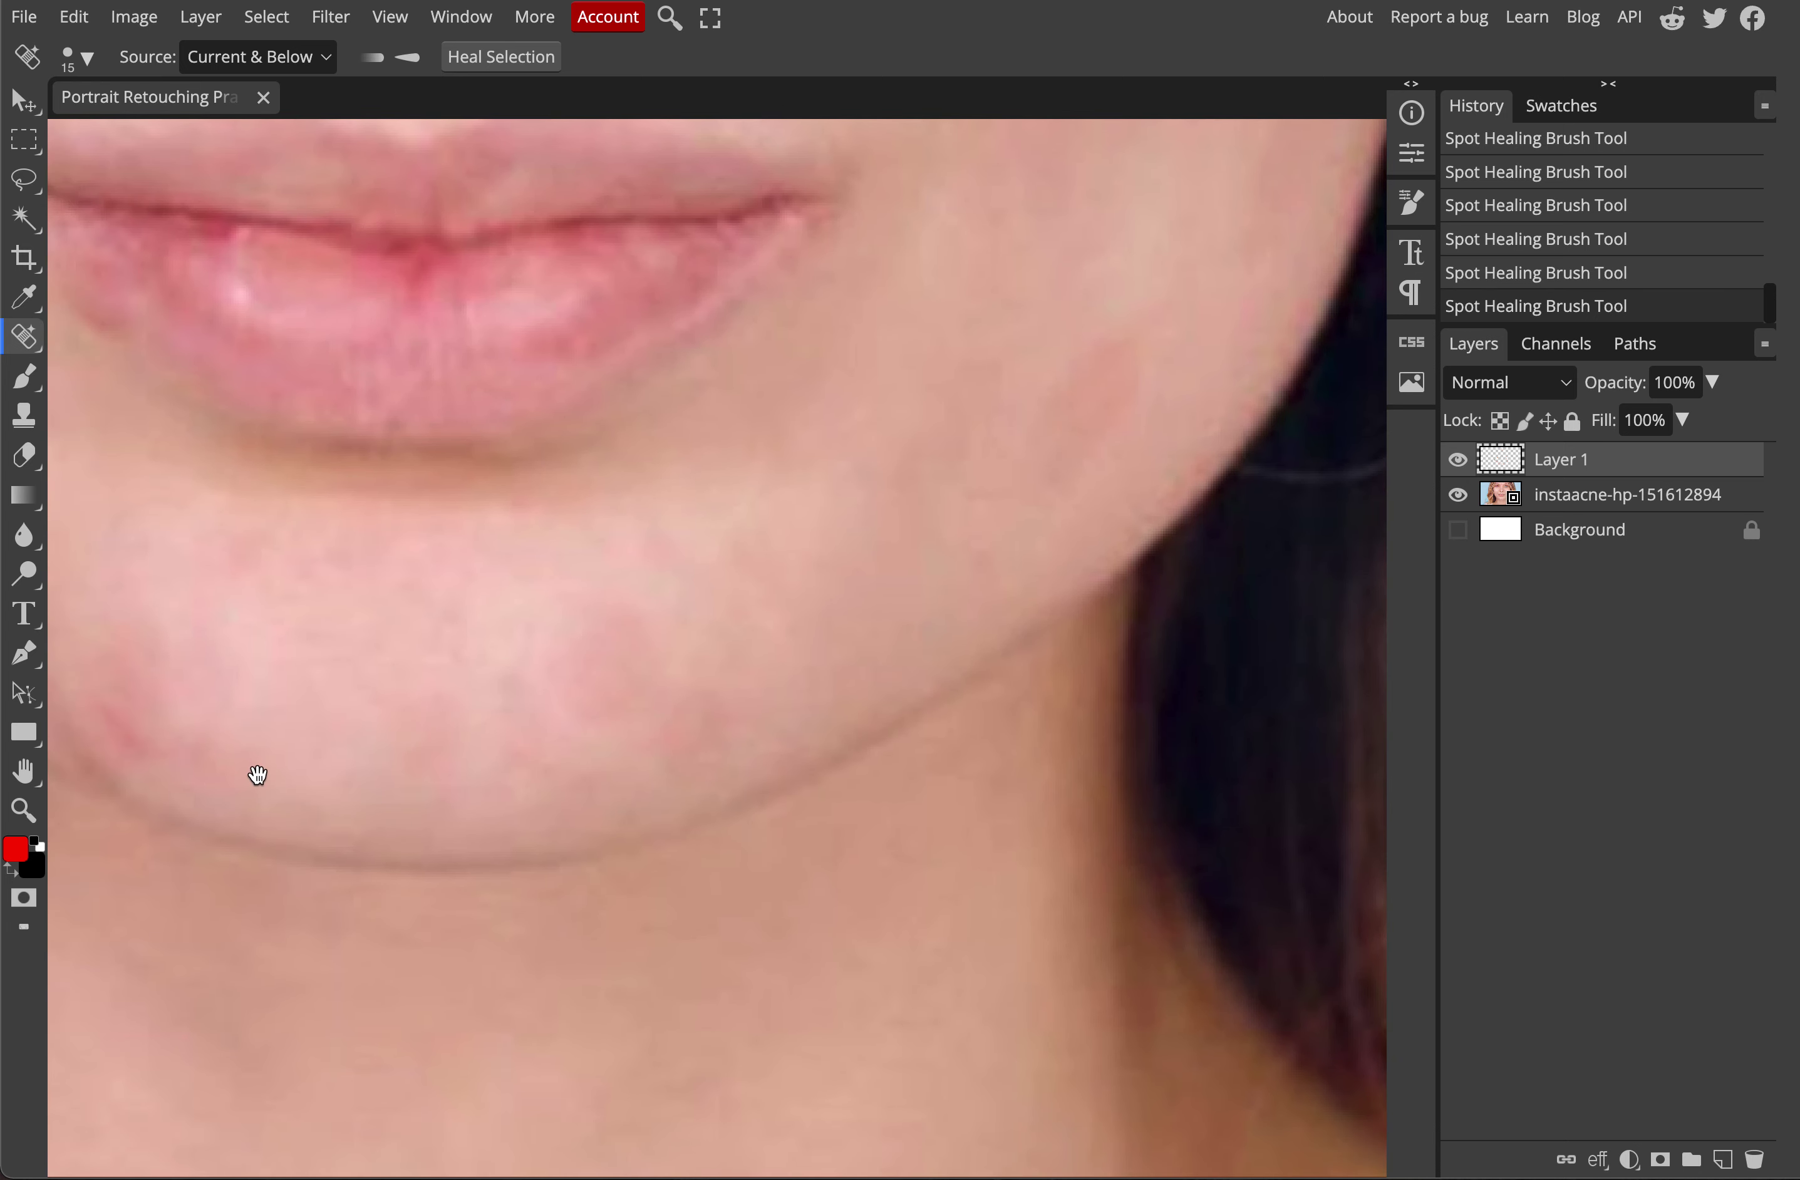
scroll(283, 770, left, 4)
drag(277, 732, 428, 809)
scroll(242, 659, up, 2)
scroll(241, 659, left, 3)
scroll(449, 751, up, 2)
scroll(450, 752, left, 2)
drag(434, 700, 423, 688)
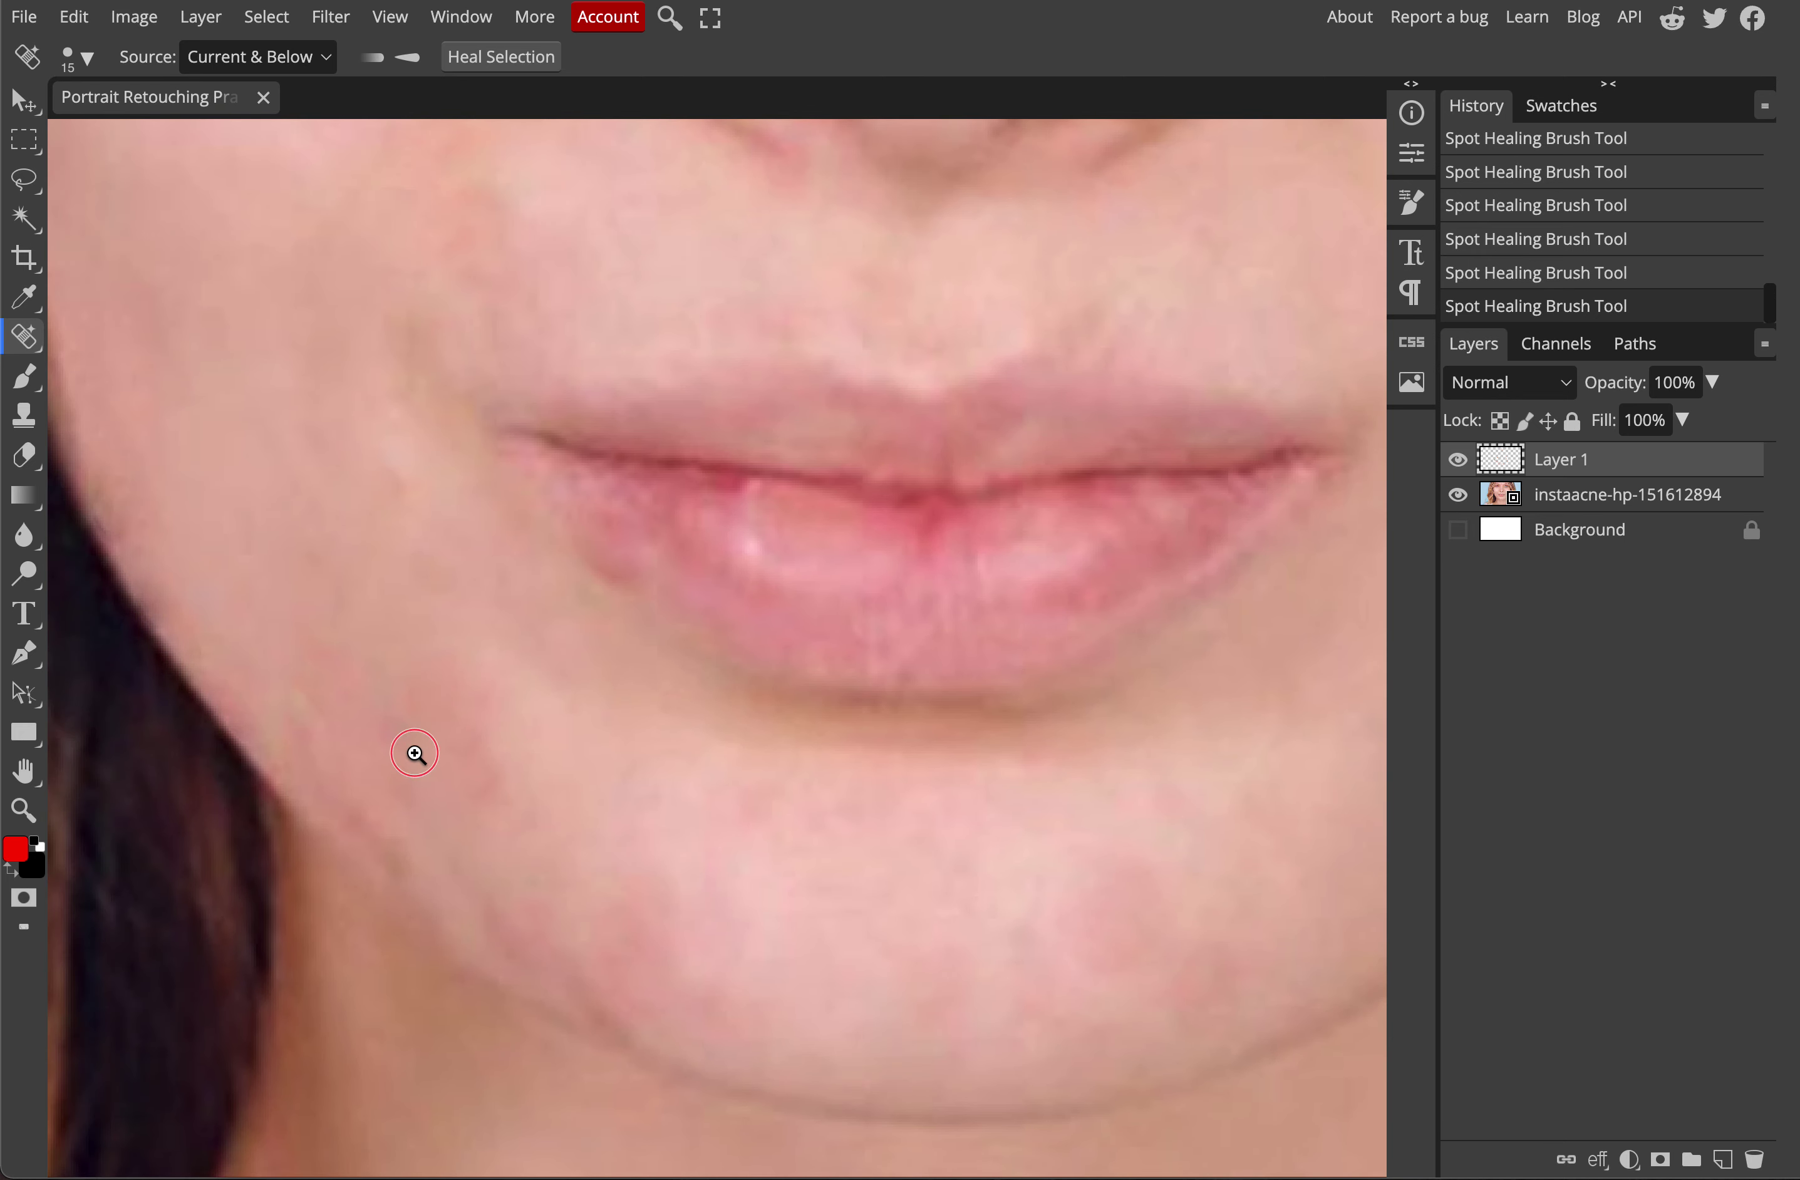
scroll(413, 752, up, 1)
scroll(414, 752, down, 2)
scroll(429, 759, up, 2)
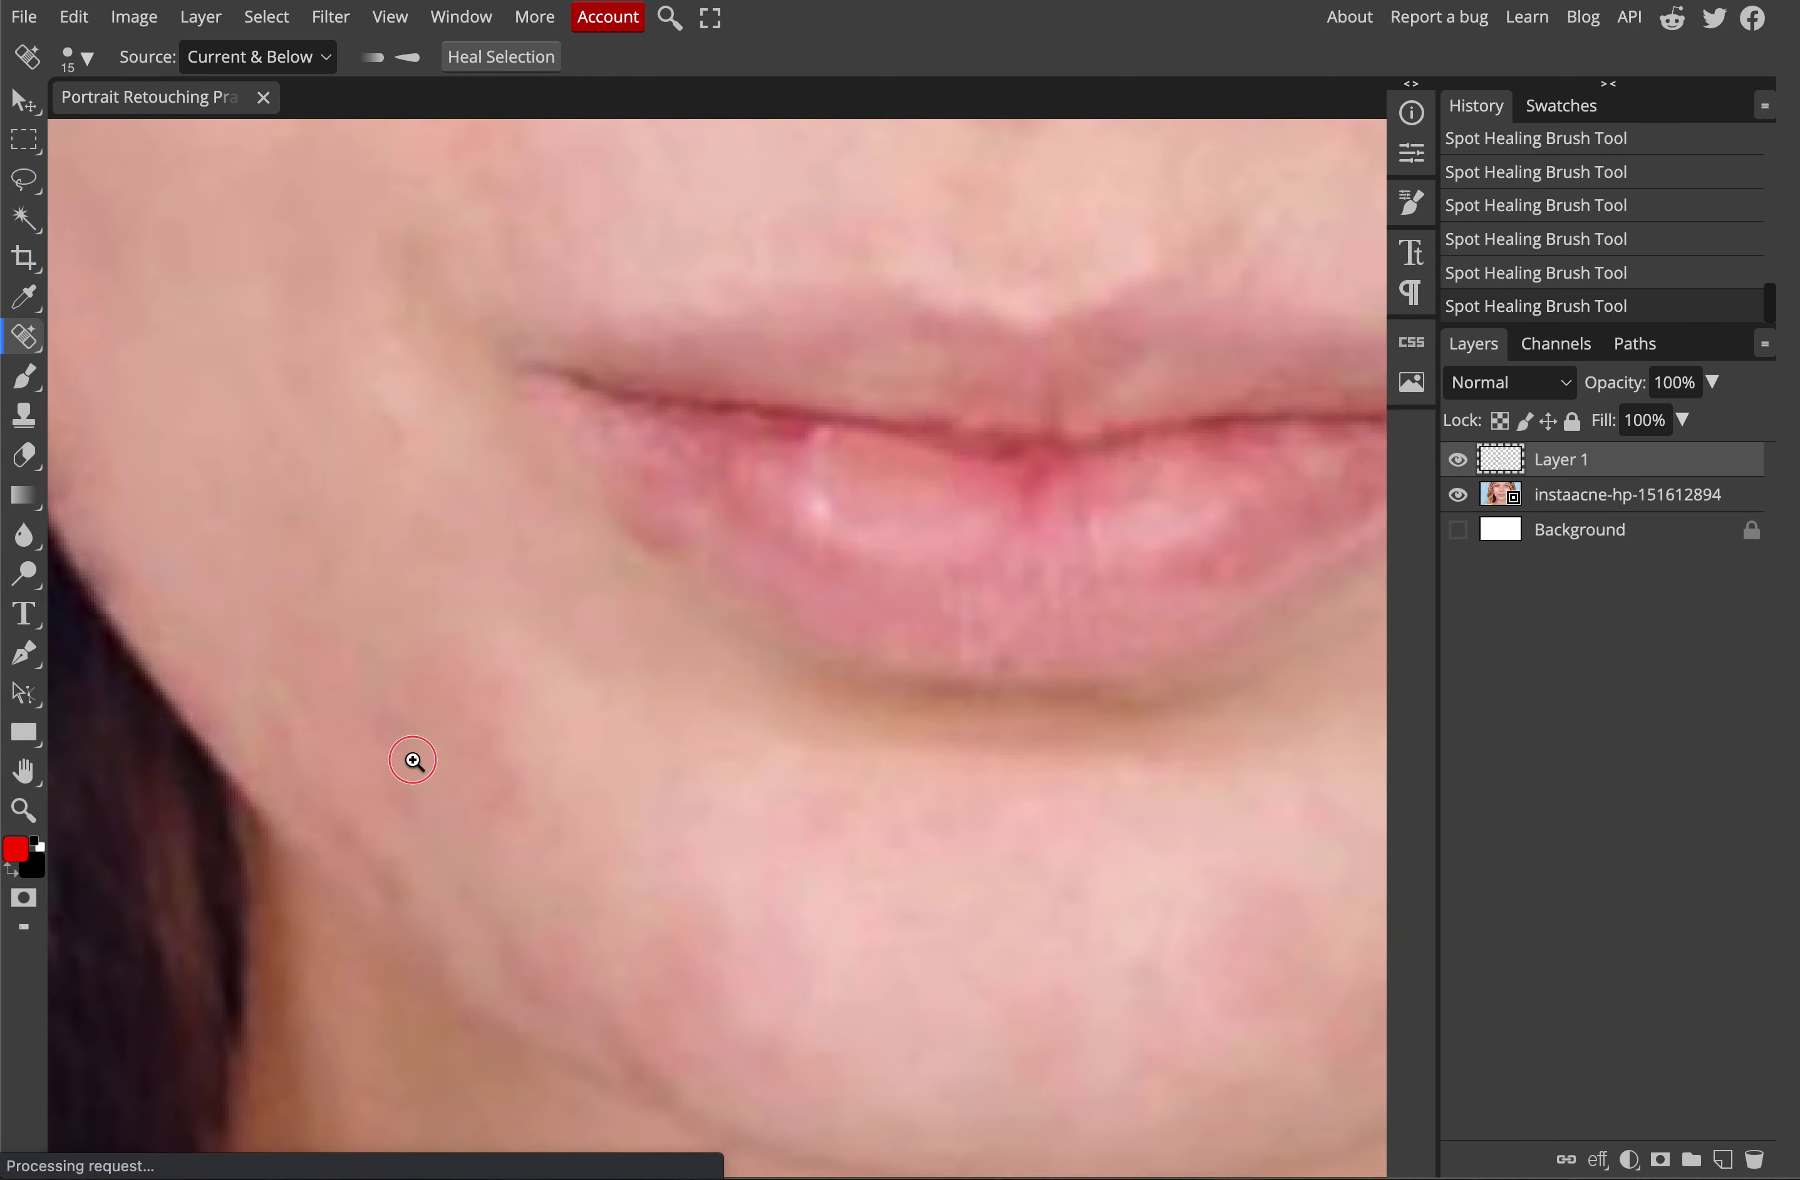
scroll(427, 762, down, 3)
drag(388, 802, 423, 829)
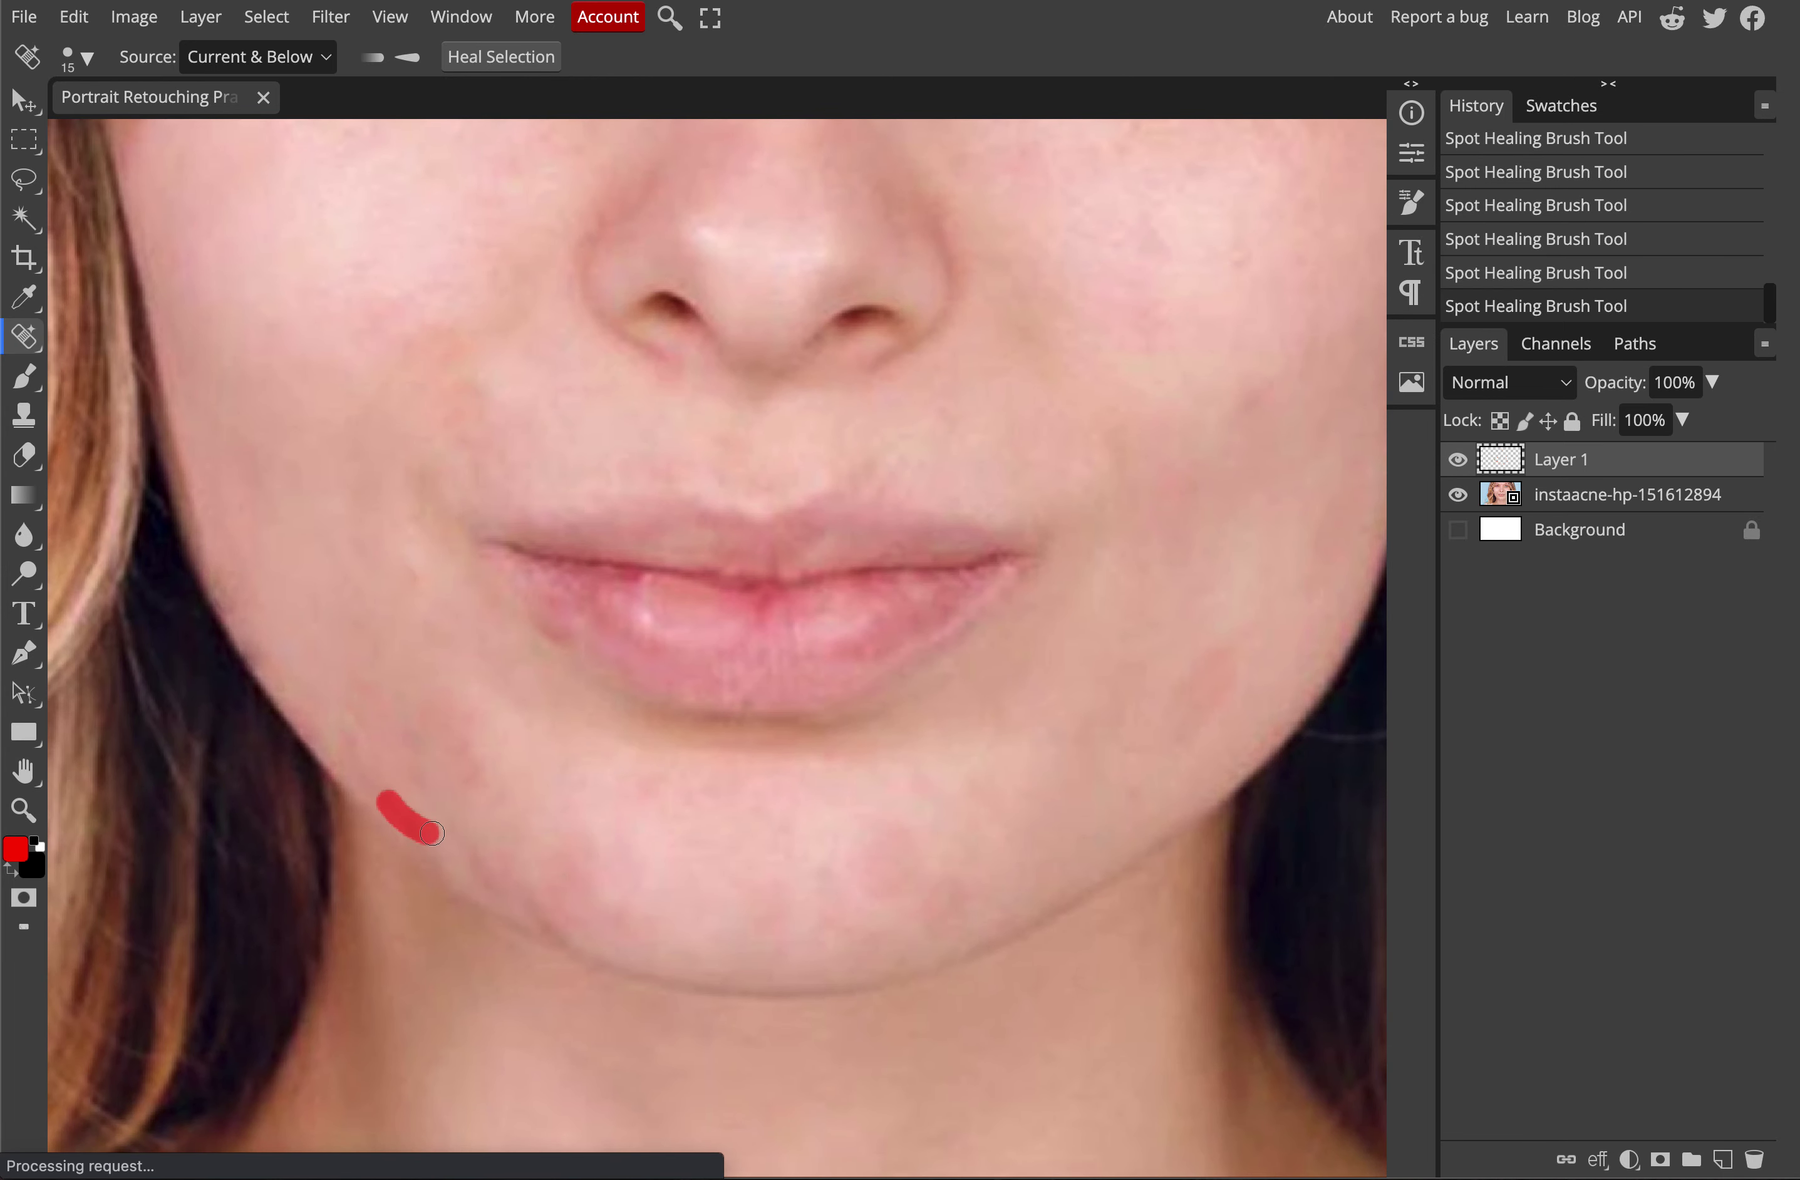
scroll(394, 768, up, 3)
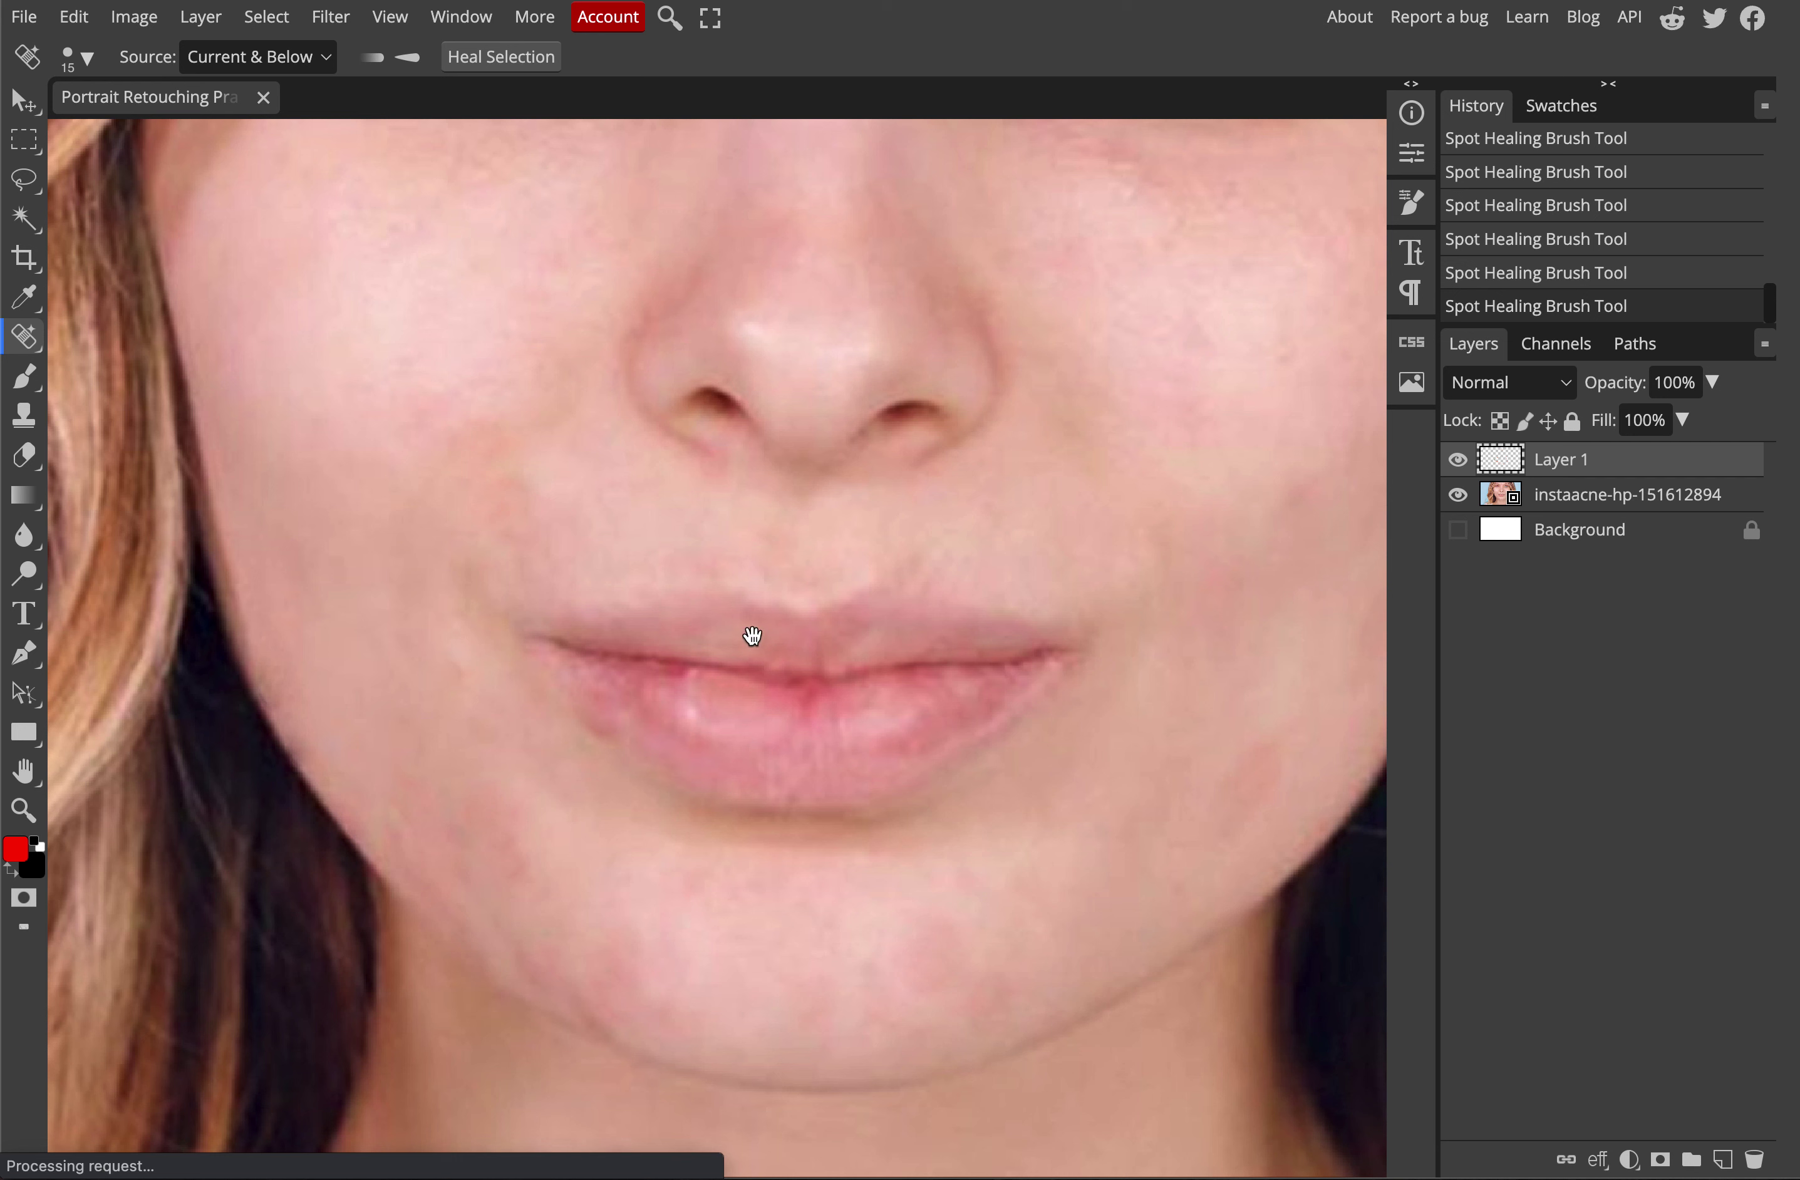
- Heal the spots at the centre and lower right of the lips and under the eye
drag(796, 693, 807, 703)
drag(916, 751, 1012, 682)
scroll(1000, 534, up, 5)
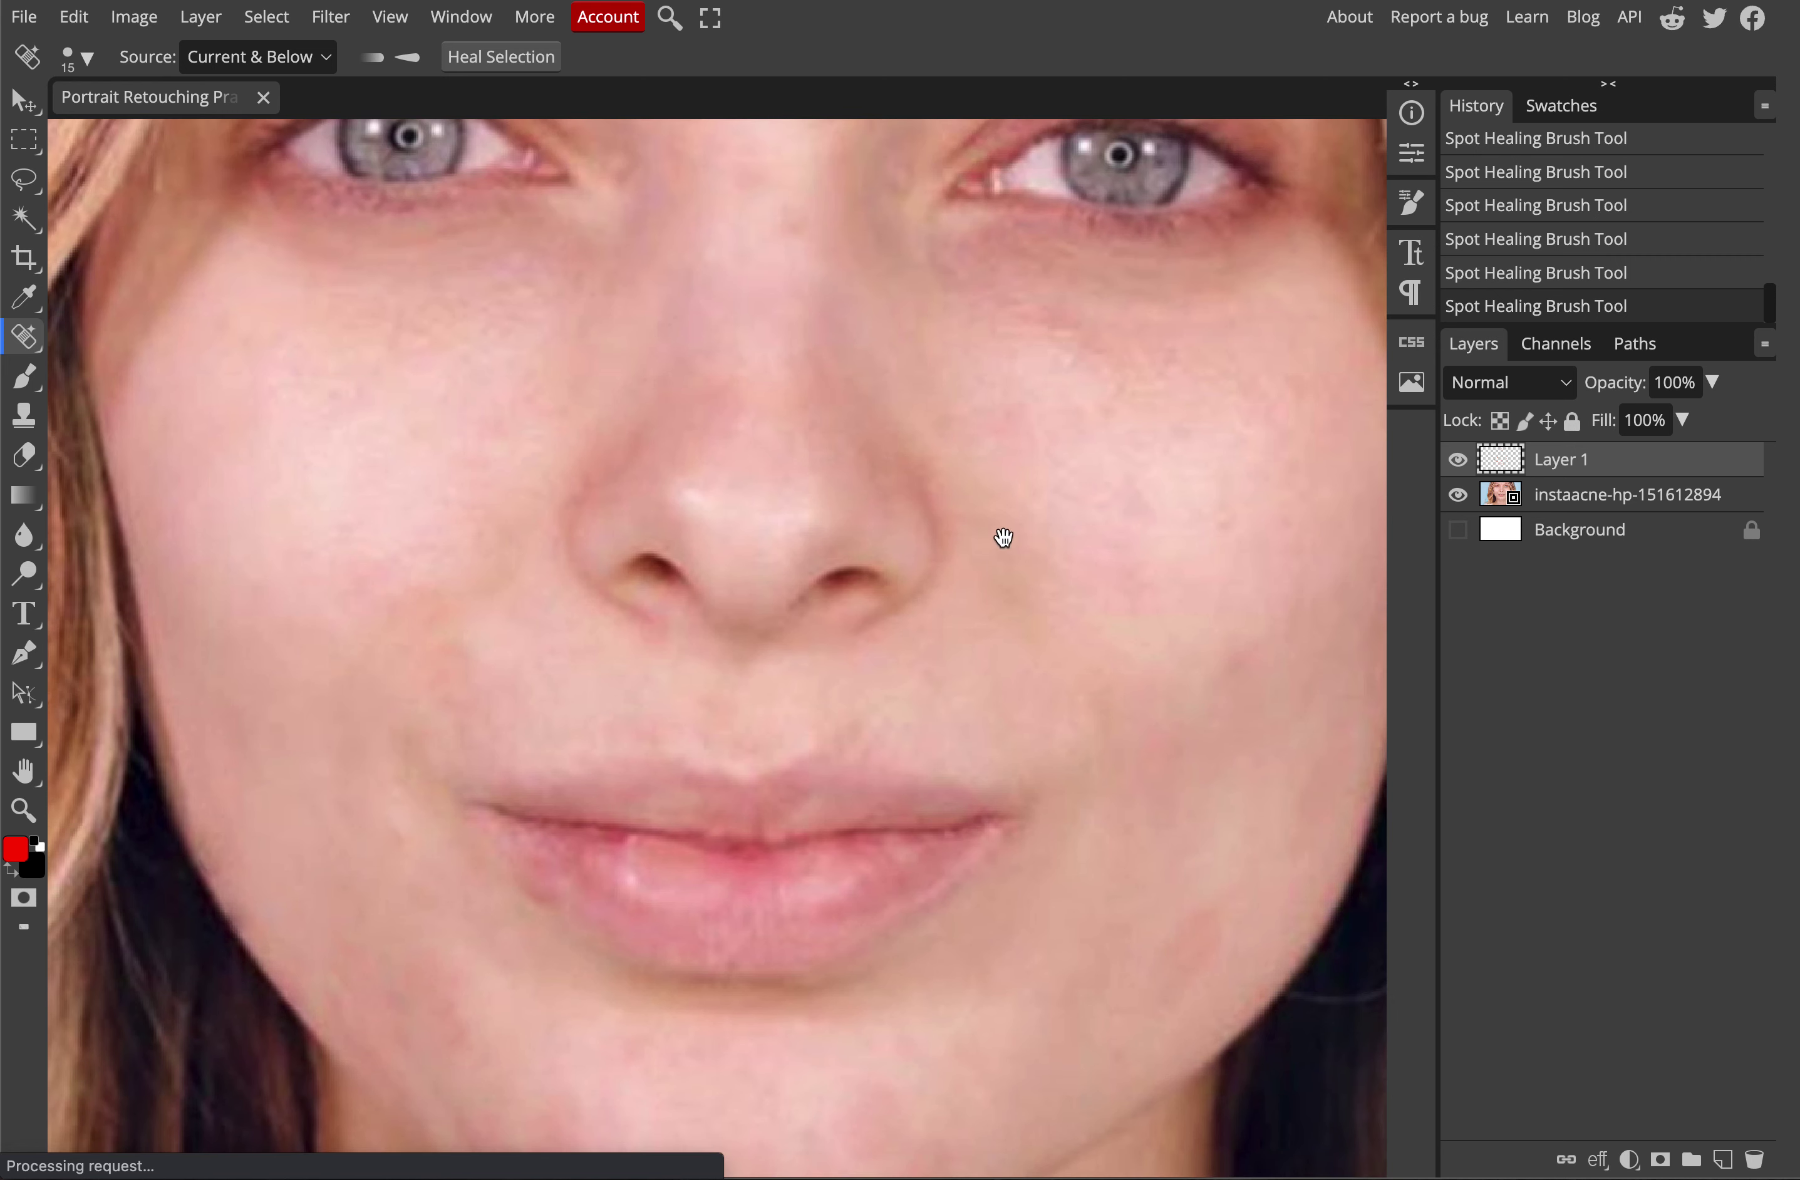
drag(912, 475, 1072, 527)
scroll(687, 422, up, 1)
mouse_move(722, 459)
mouse_down()
mouse_move(712, 443)
mouse_move(665, 566)
mouse_up()
right_click(25, 336)
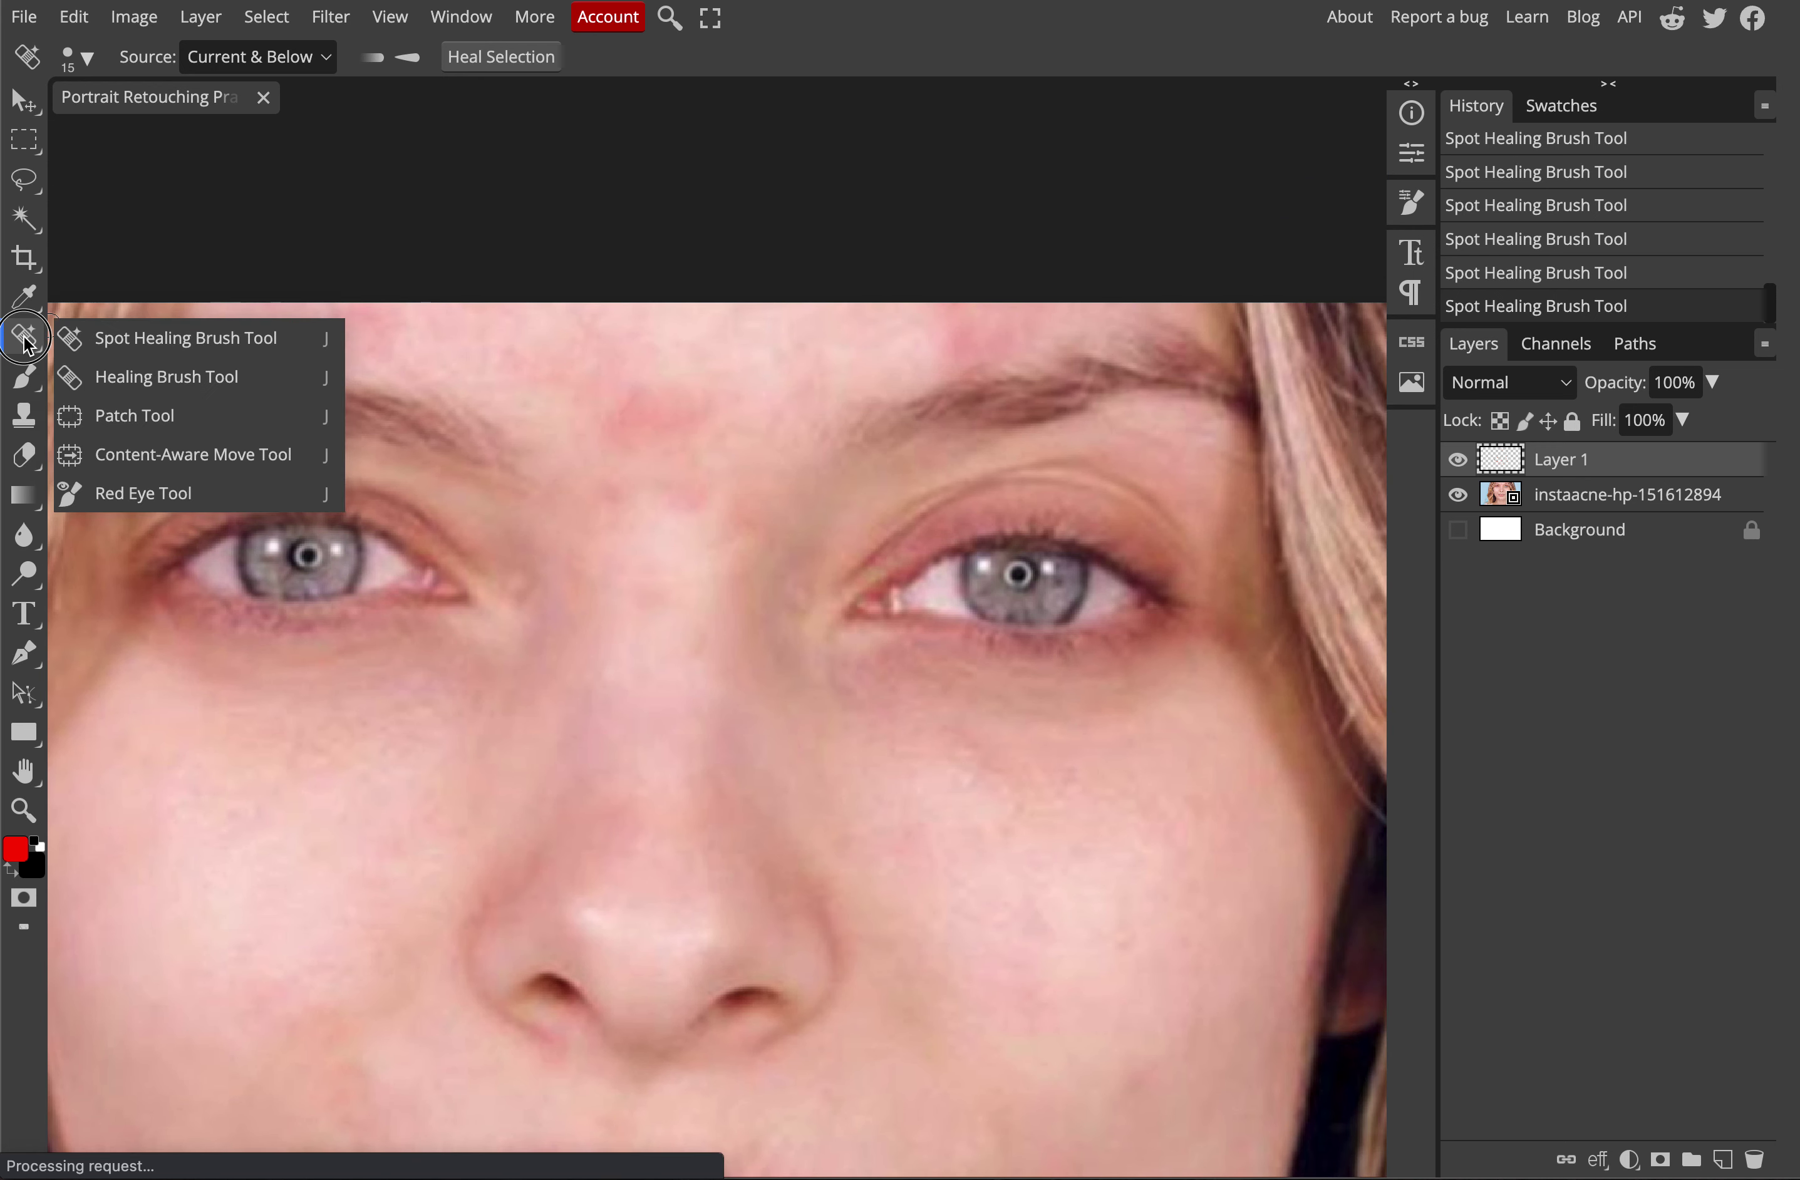
click(178, 341)
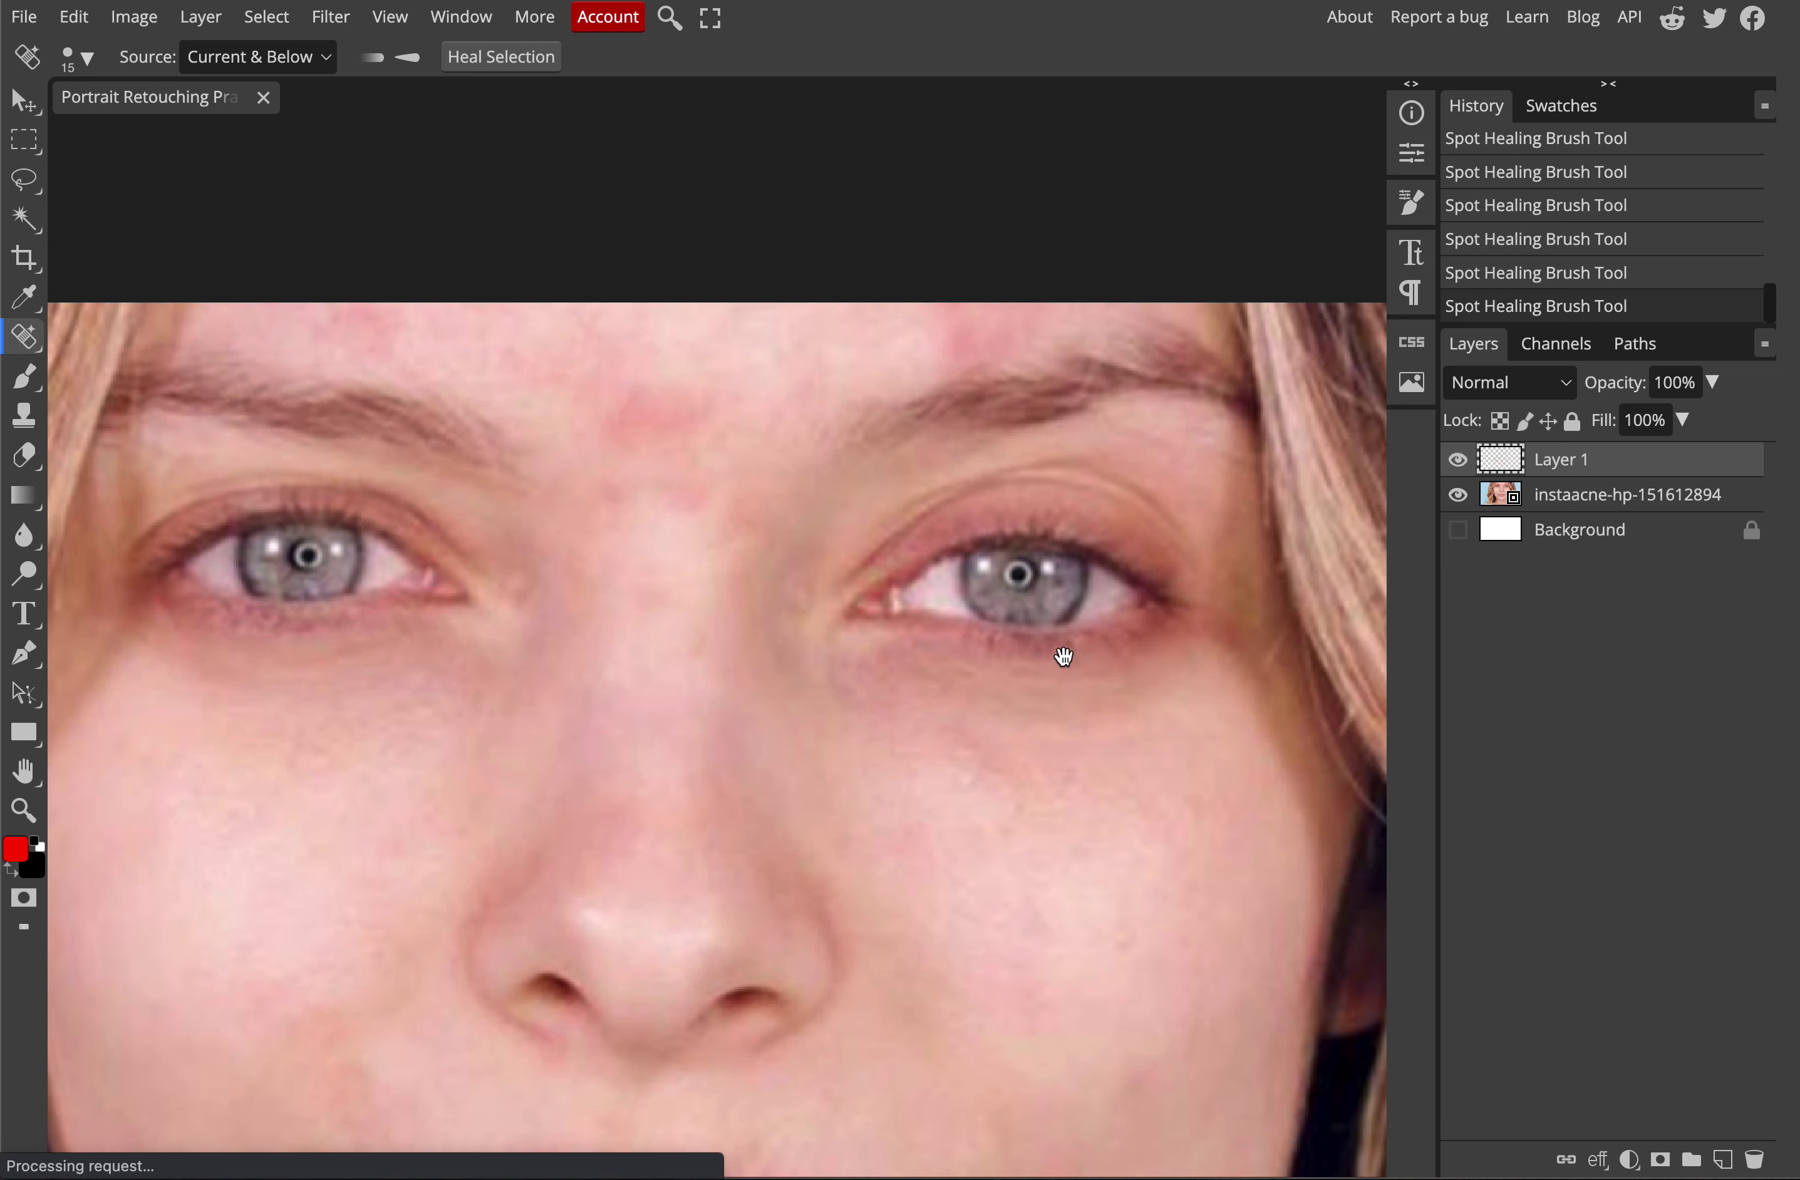
key(ctrl+0)
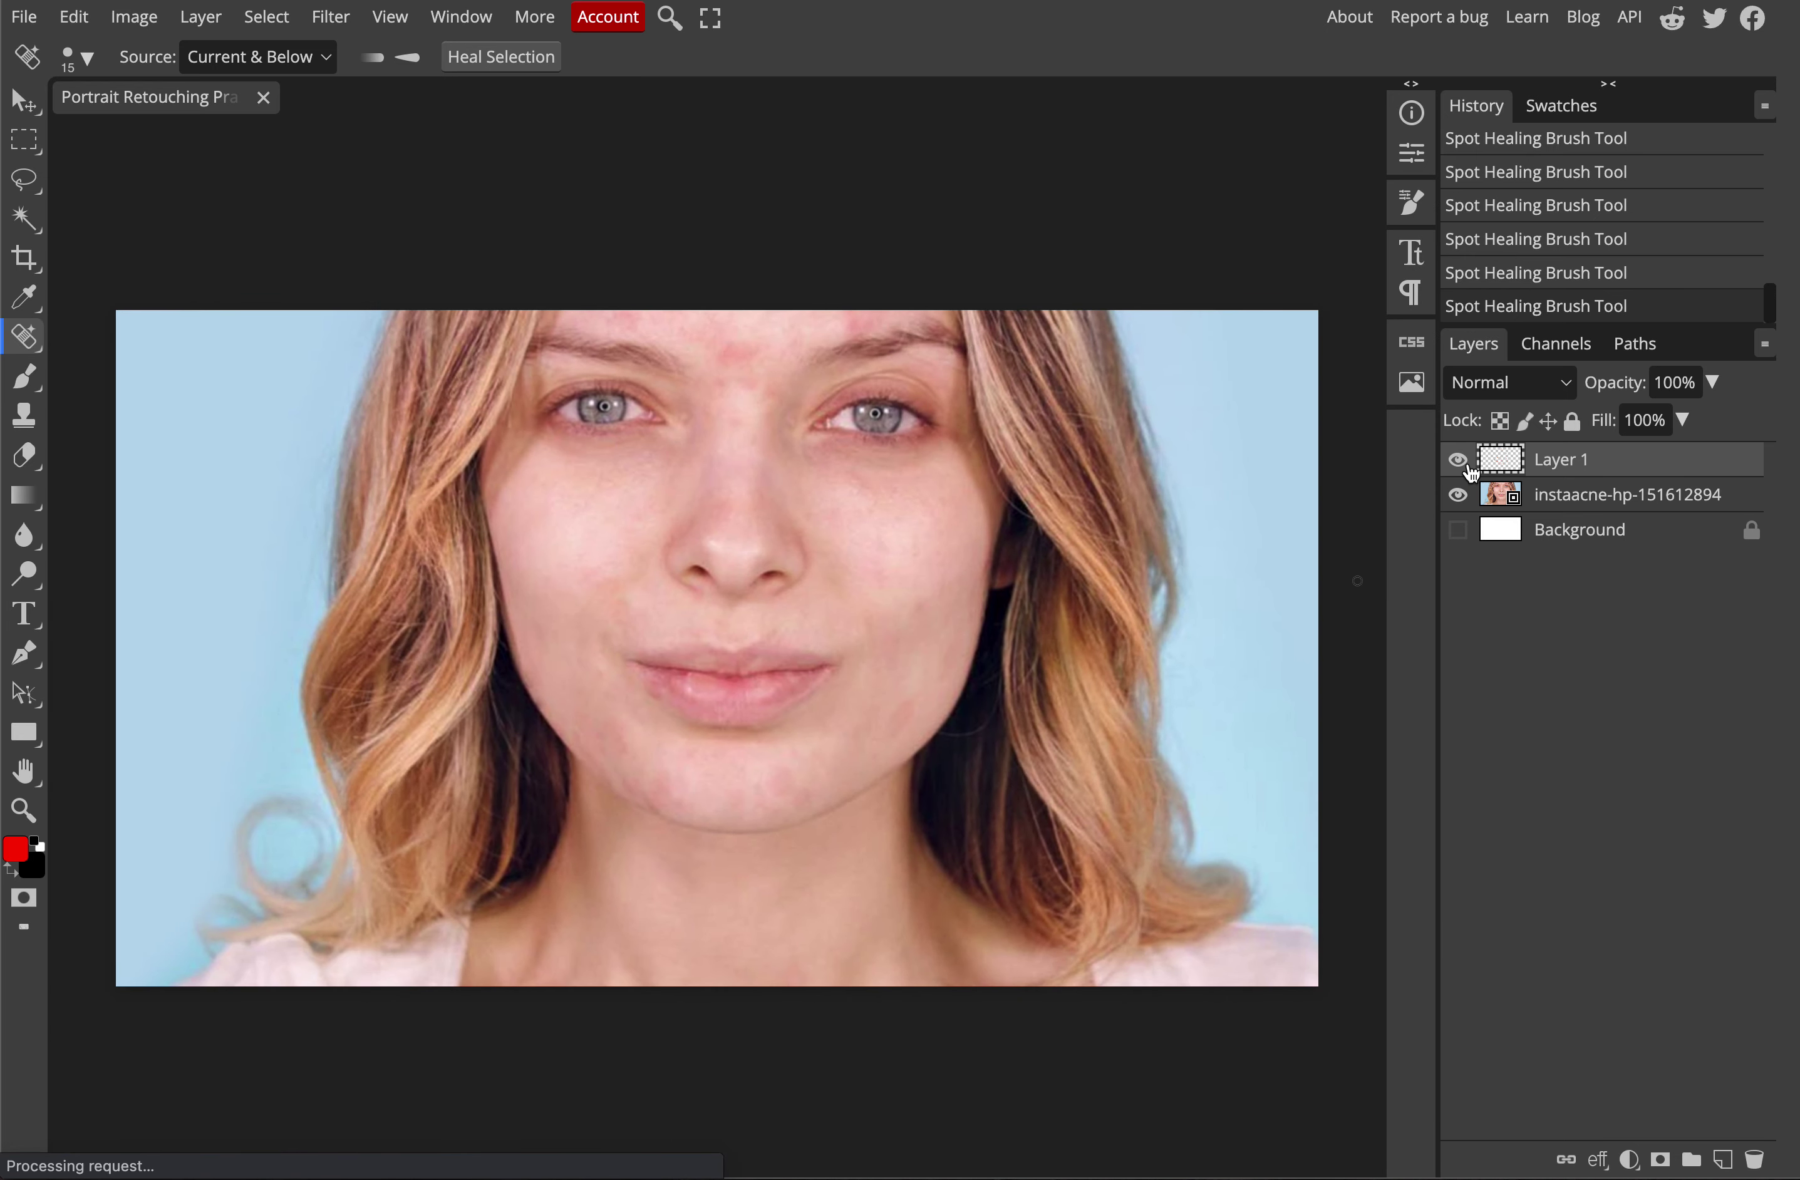
click(1458, 462)
click(1457, 462)
click(1458, 463)
click(1458, 462)
click(1457, 462)
click(1458, 463)
click(1458, 463)
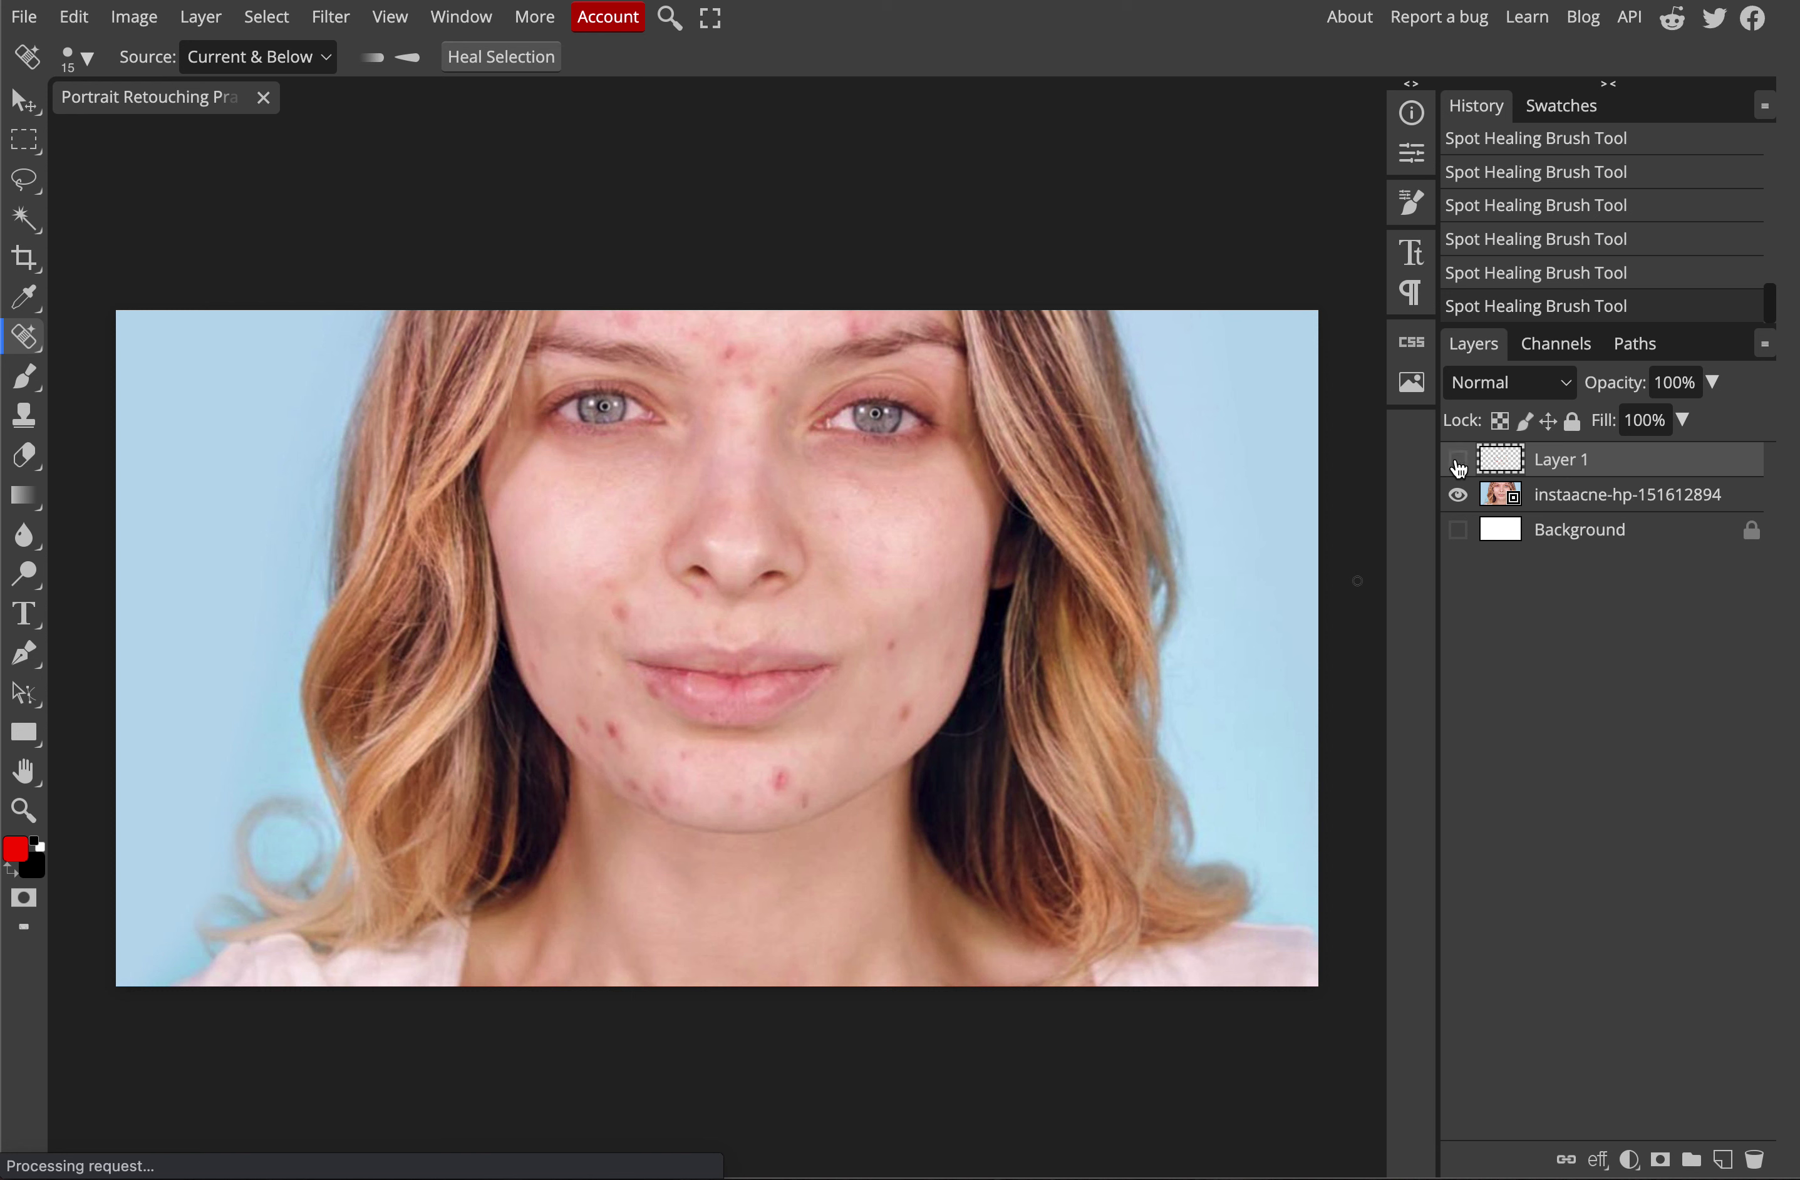
click(1457, 463)
click(1457, 463)
click(1458, 463)
click(1458, 462)
click(1457, 462)
click(1457, 463)
right_click(25, 336)
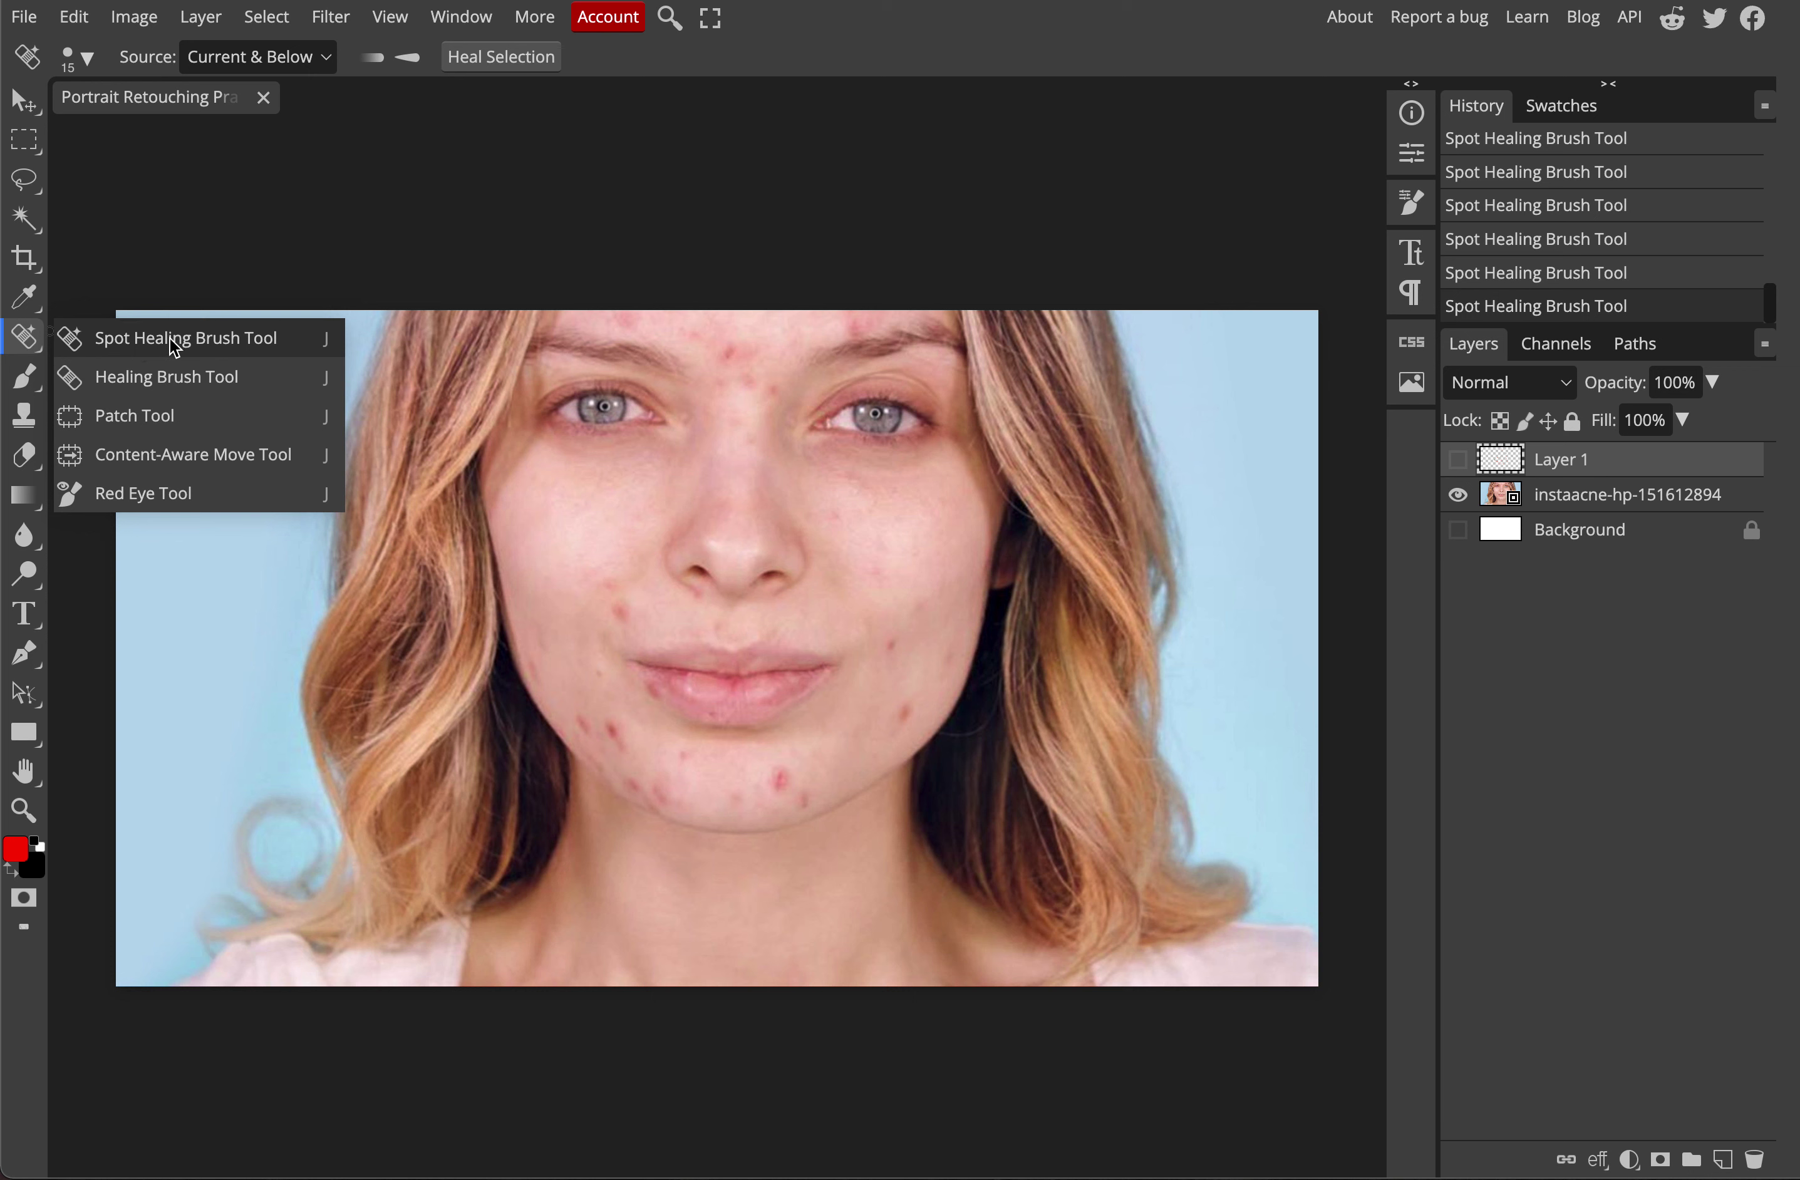
click(1460, 462)
click(1460, 463)
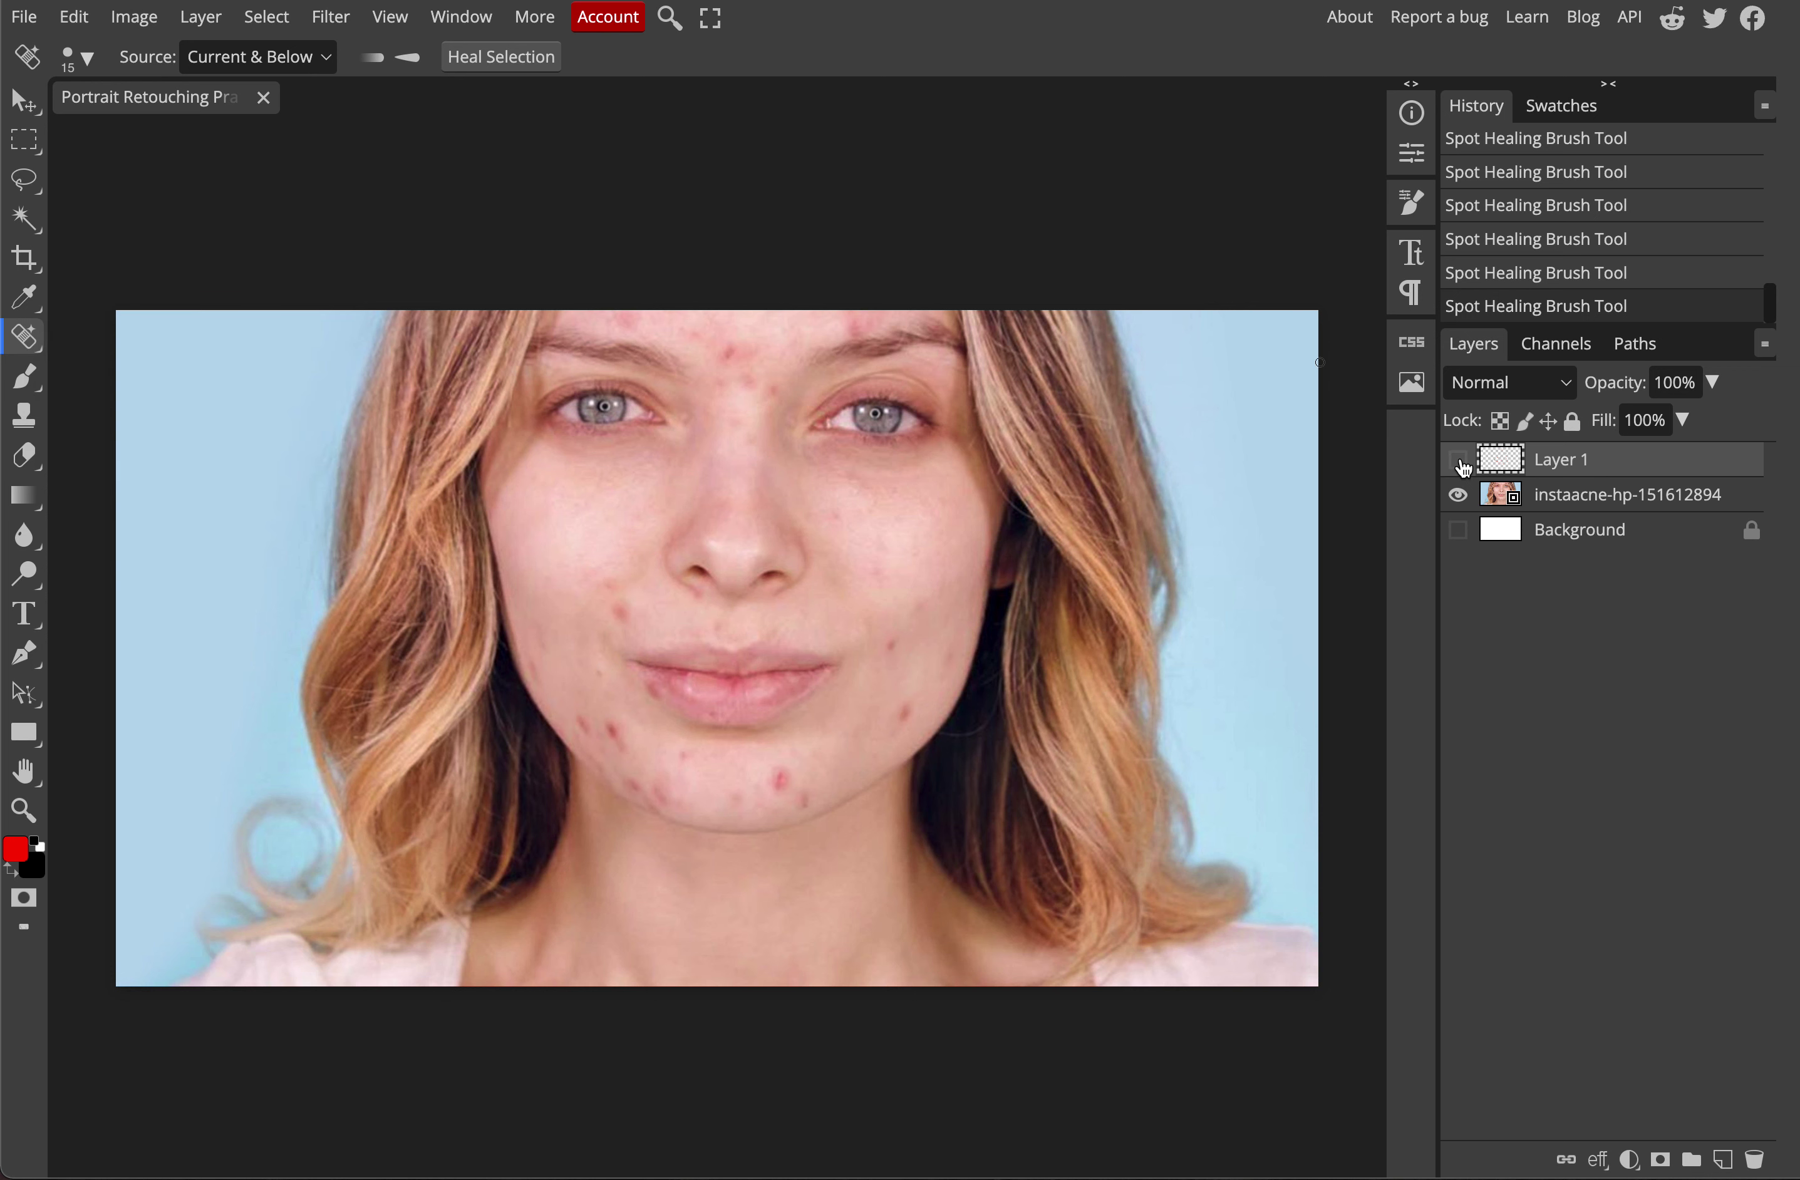
click(1459, 462)
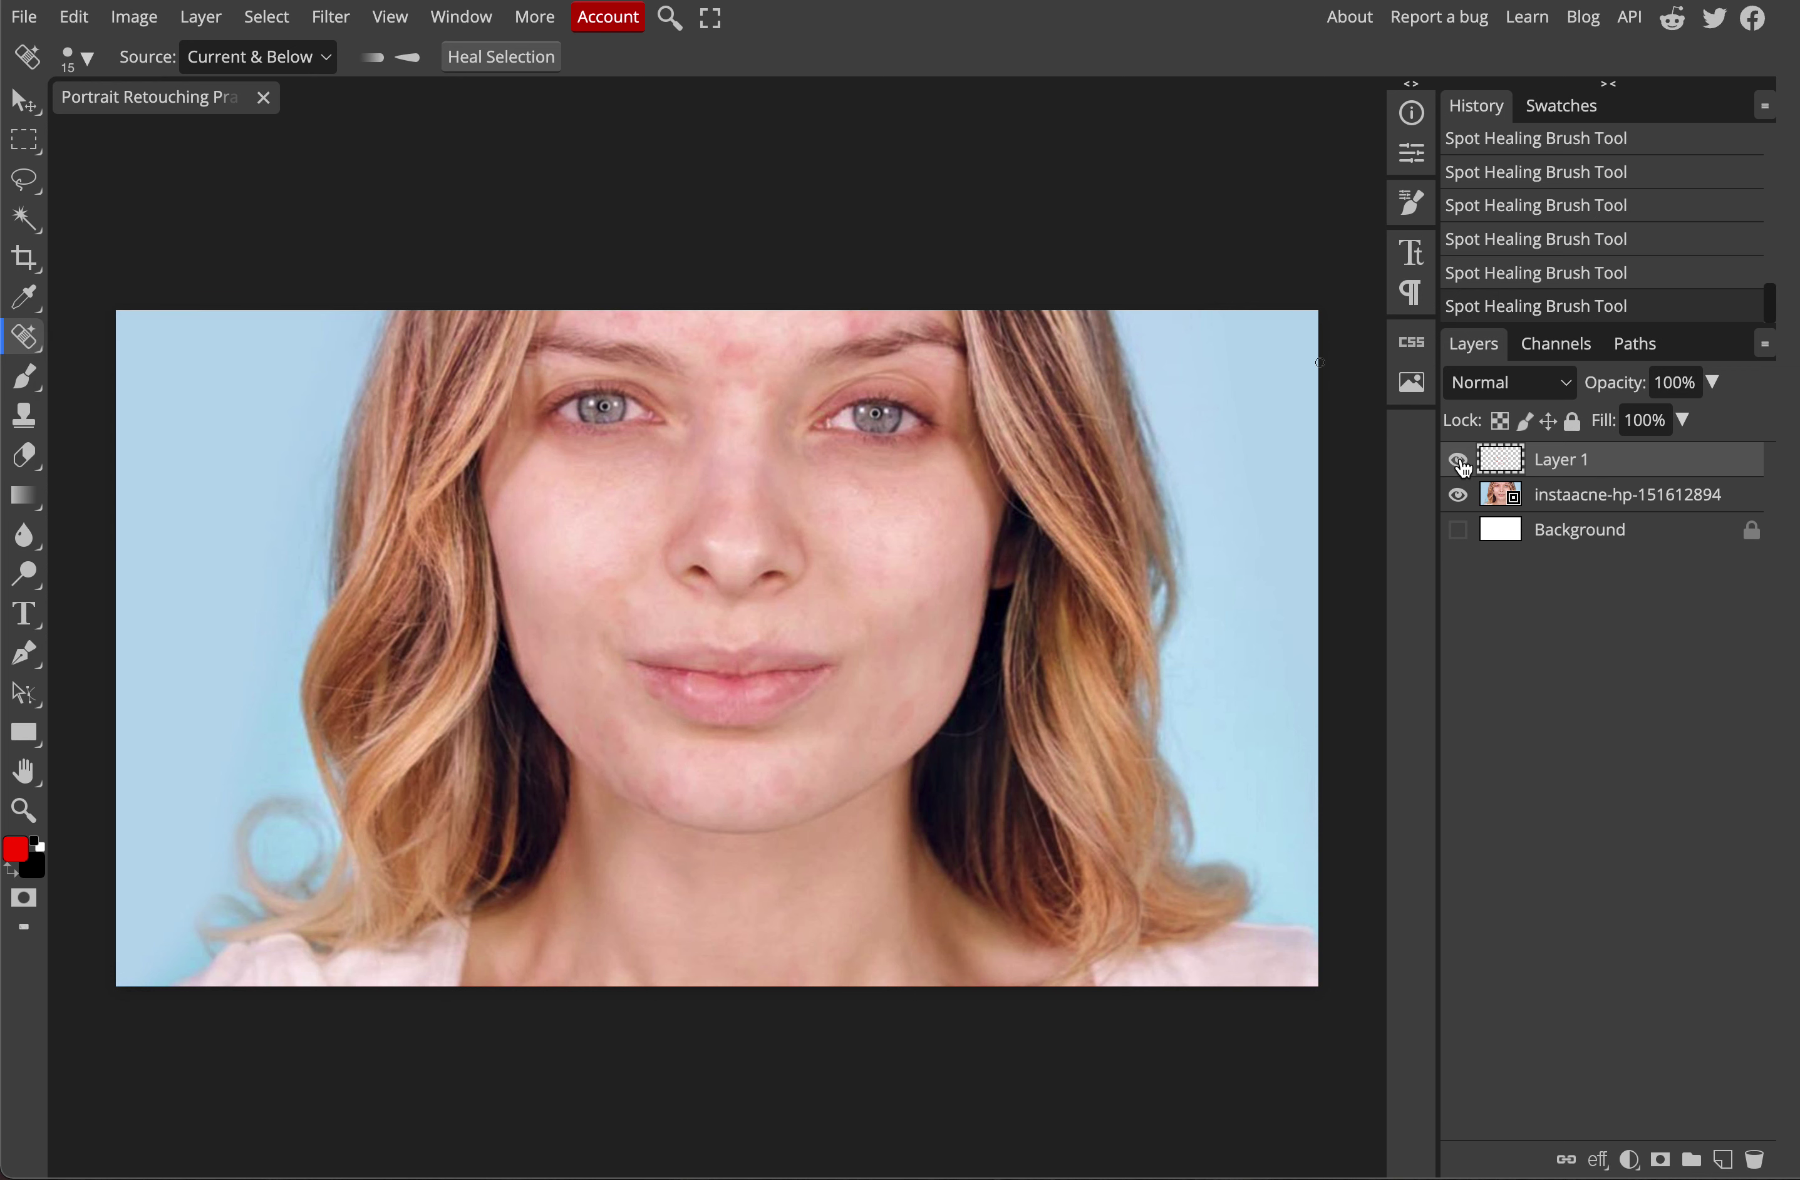
click(24, 16)
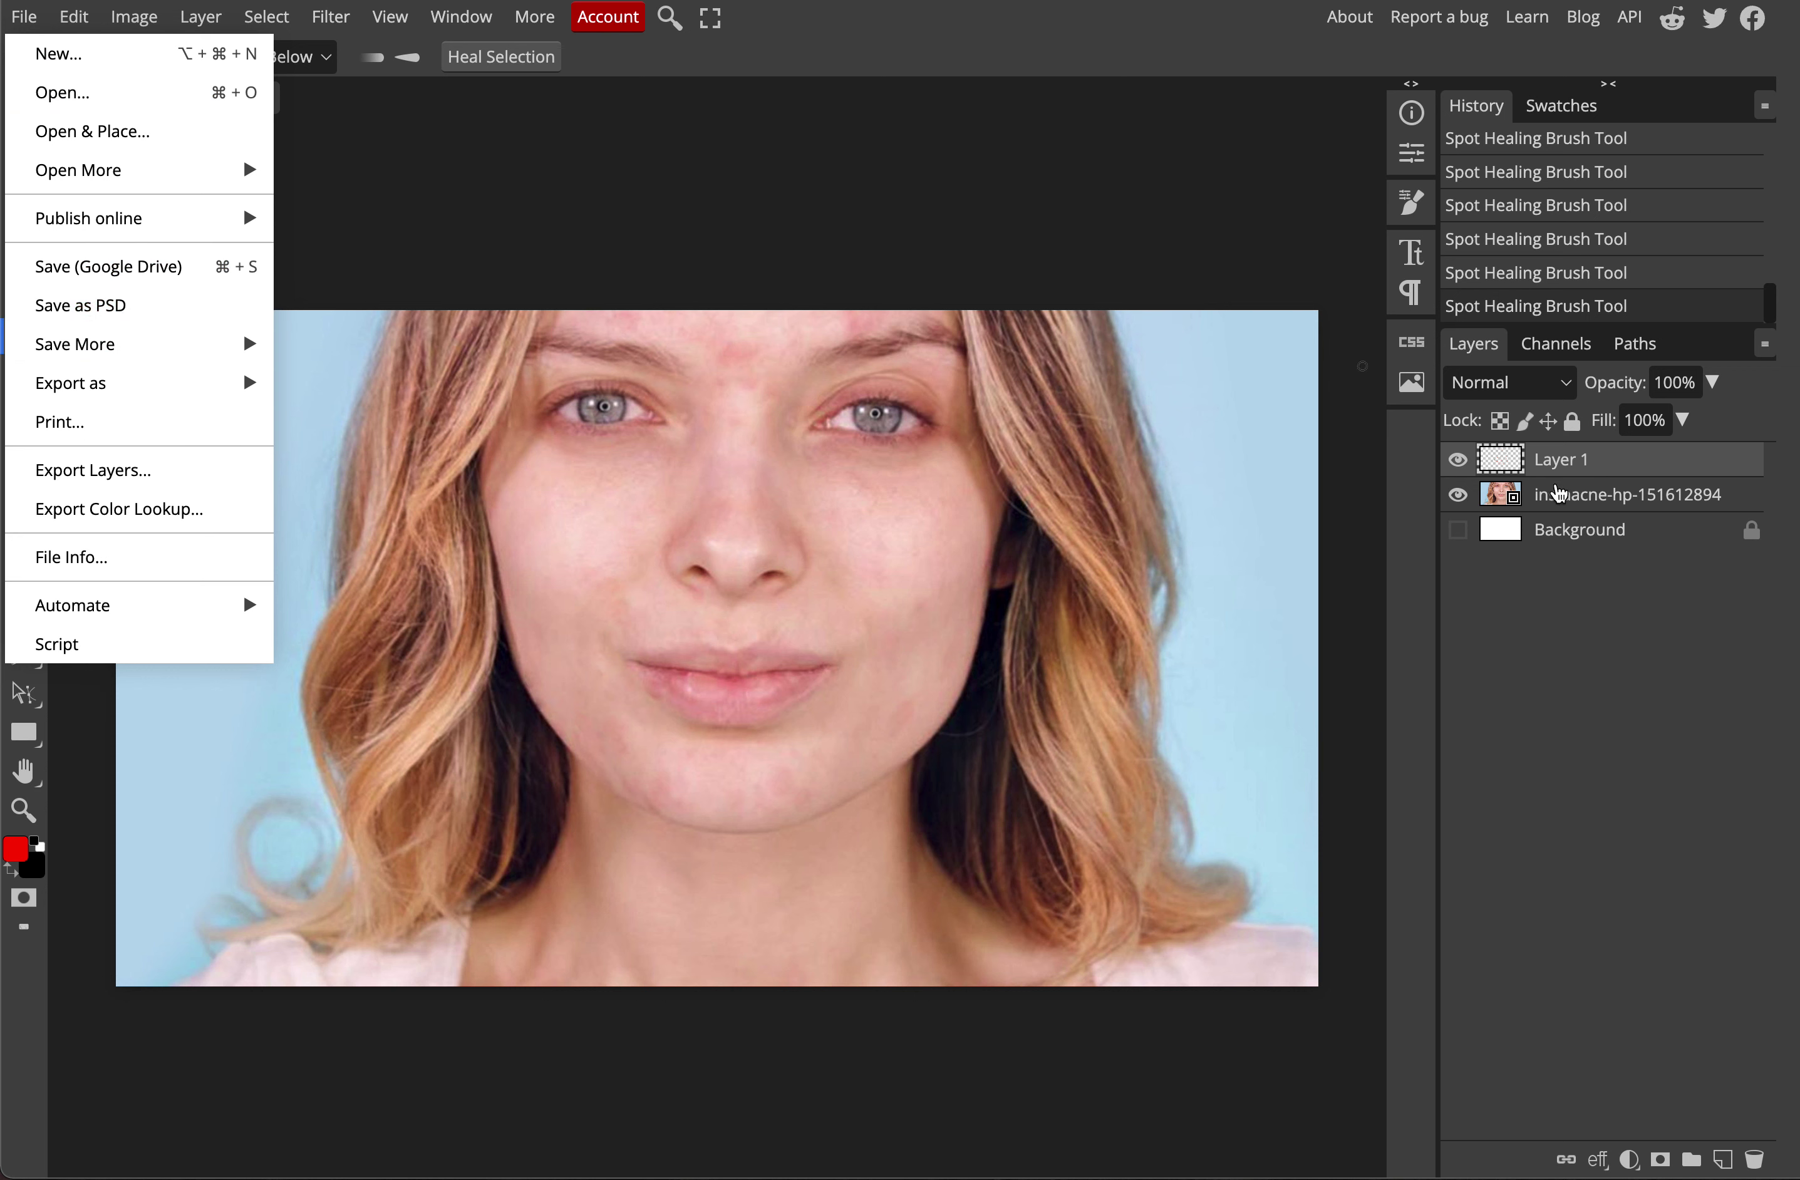
click(1460, 463)
click(1460, 463)
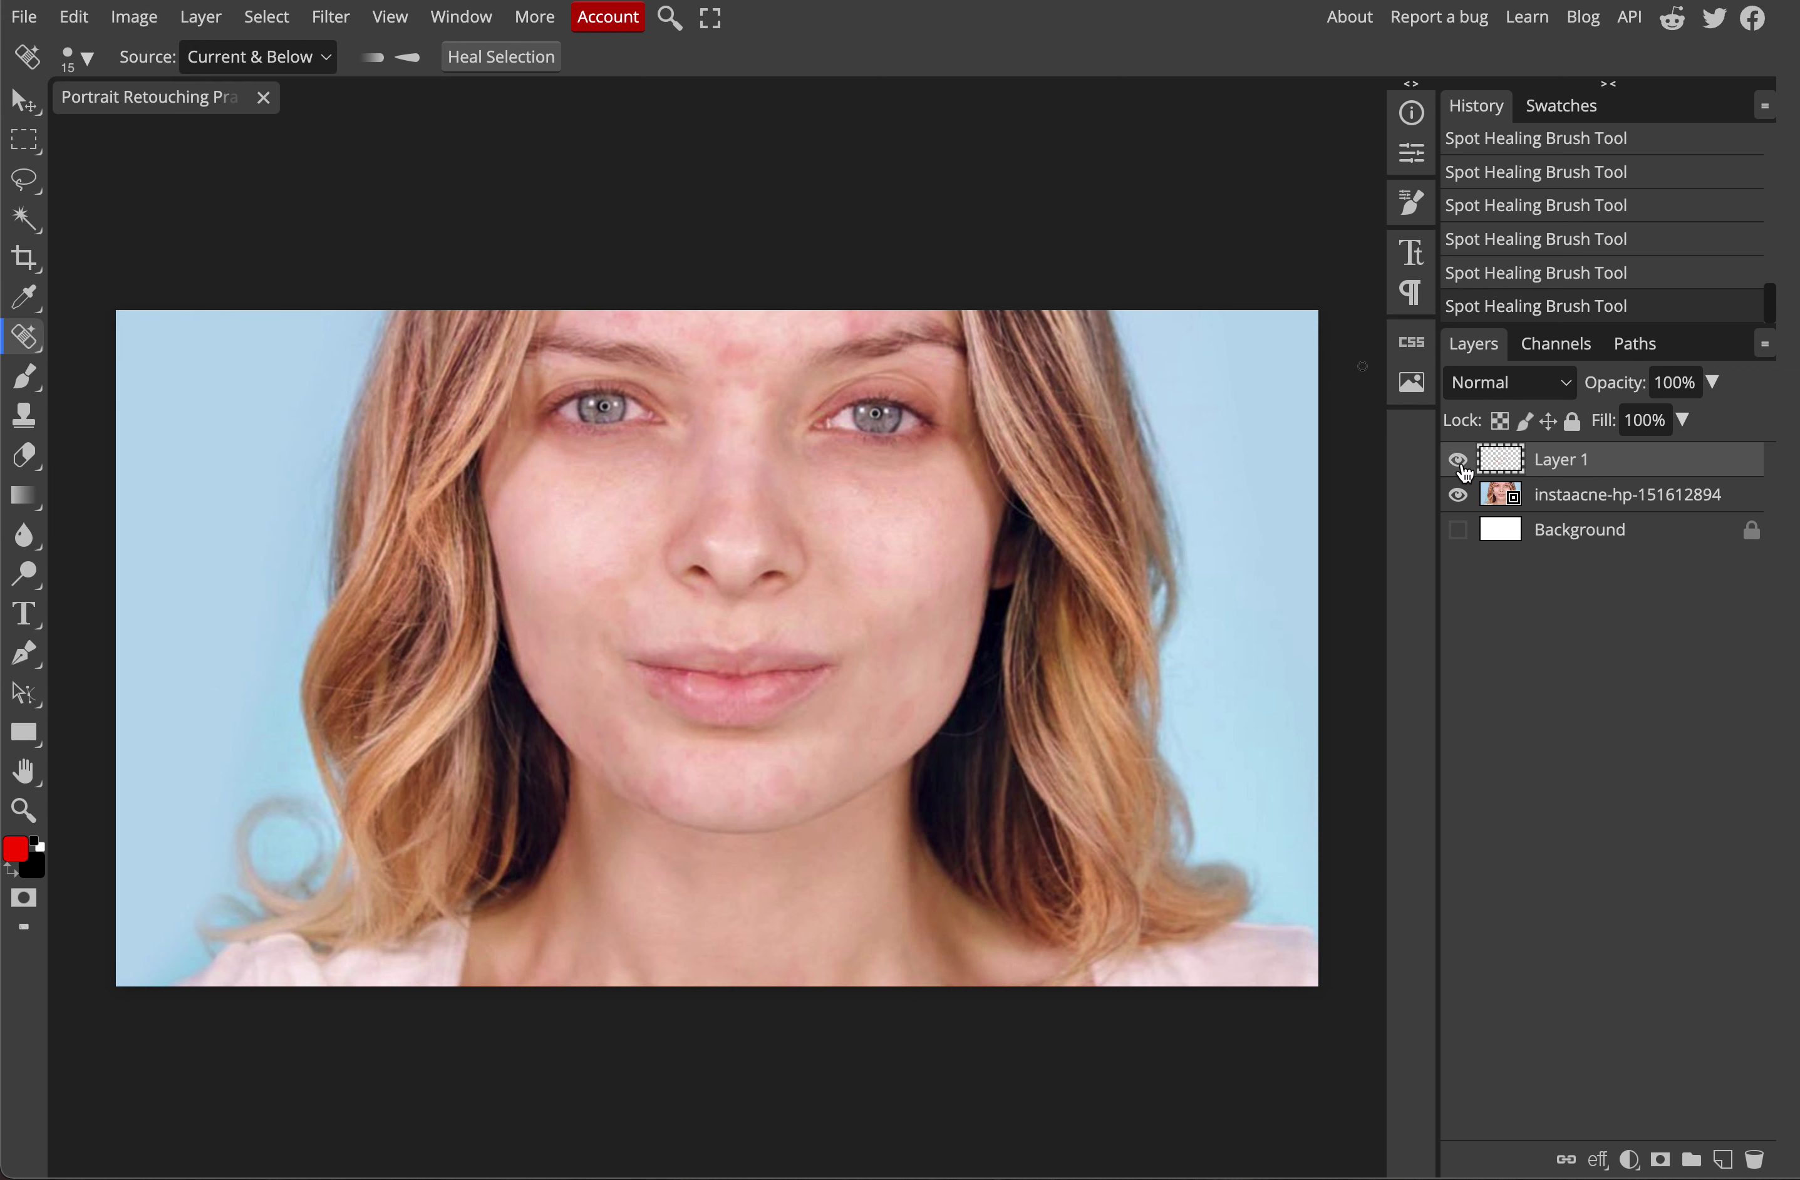
click(1460, 463)
click(1460, 463)
click(1460, 463)
click(1461, 463)
click(1460, 463)
click(1460, 463)
click(1460, 462)
click(1460, 463)
click(1460, 463)
click(1460, 463)
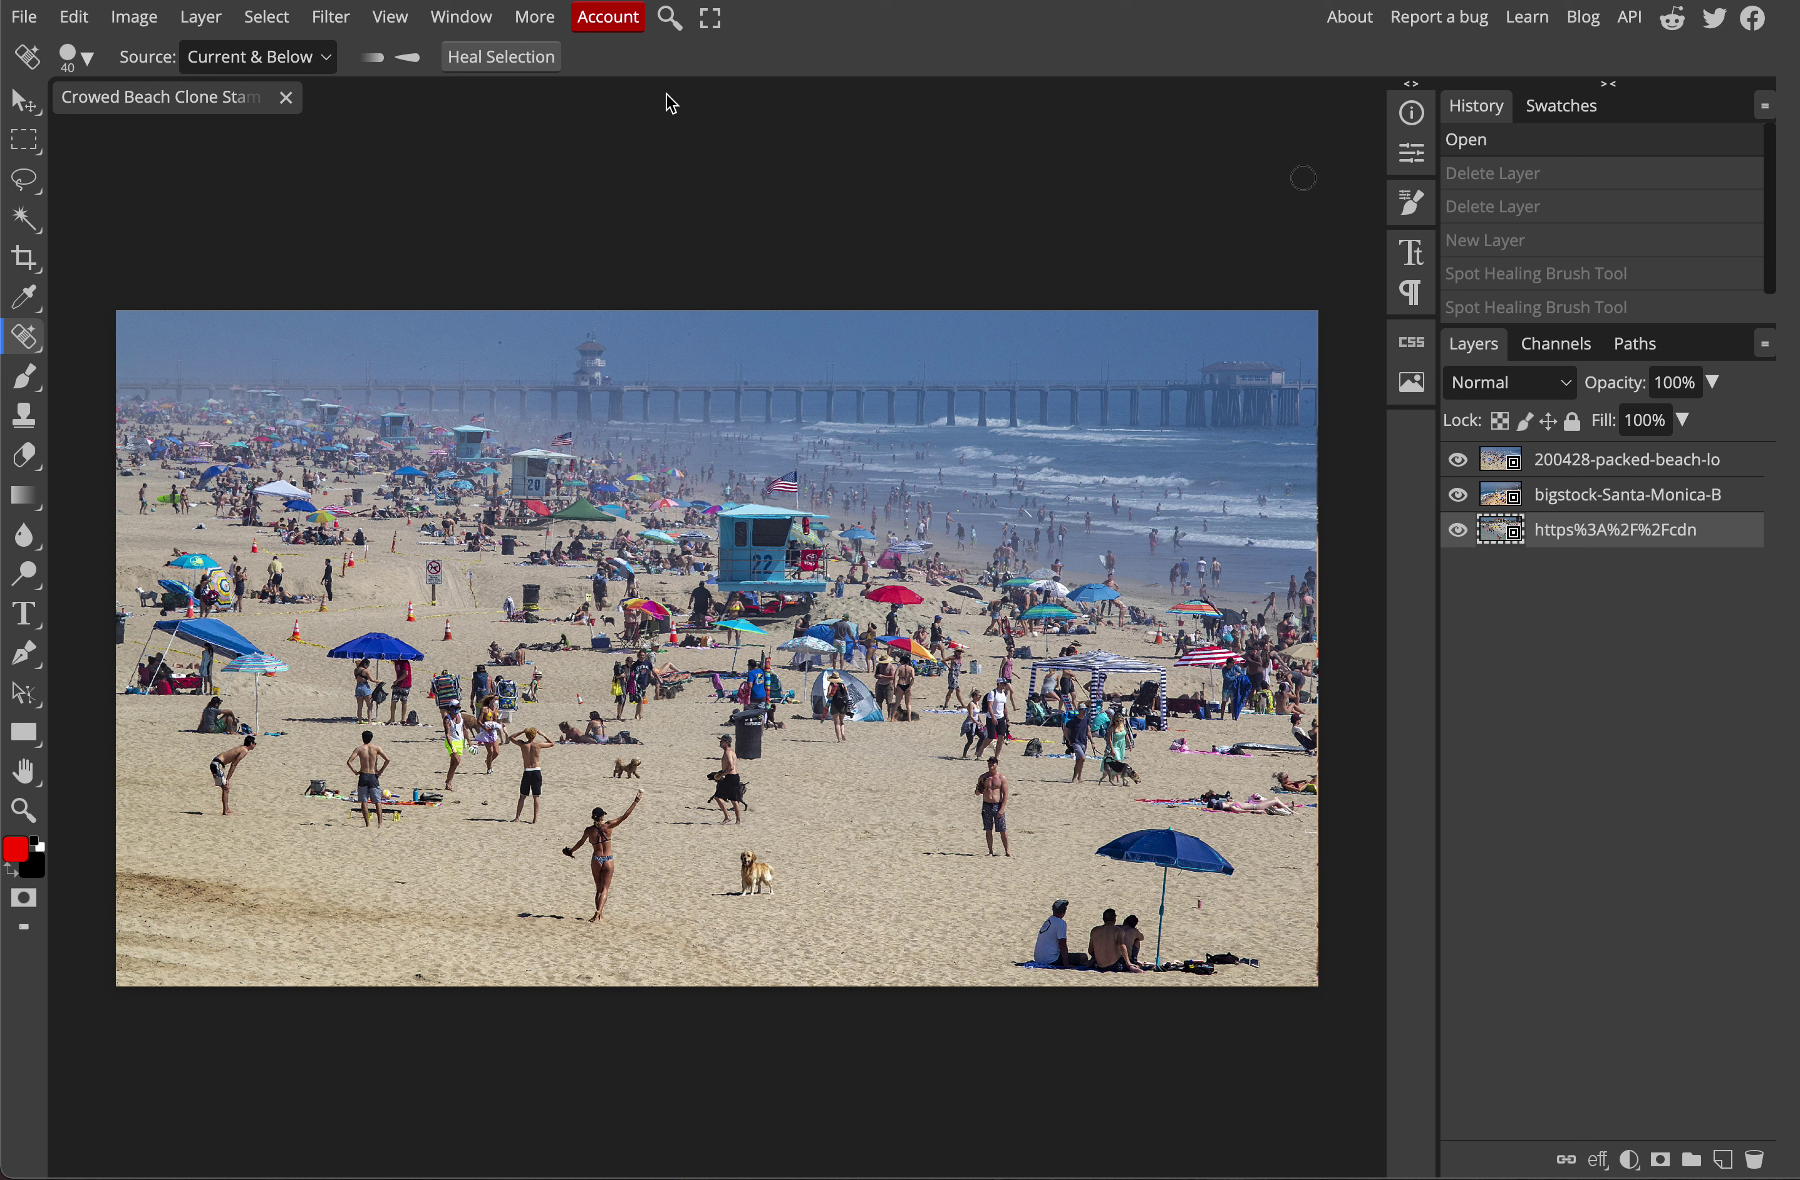
- Select the Clone Stamp and toggle the three beach layers' visibility to compare them
click(30, 423)
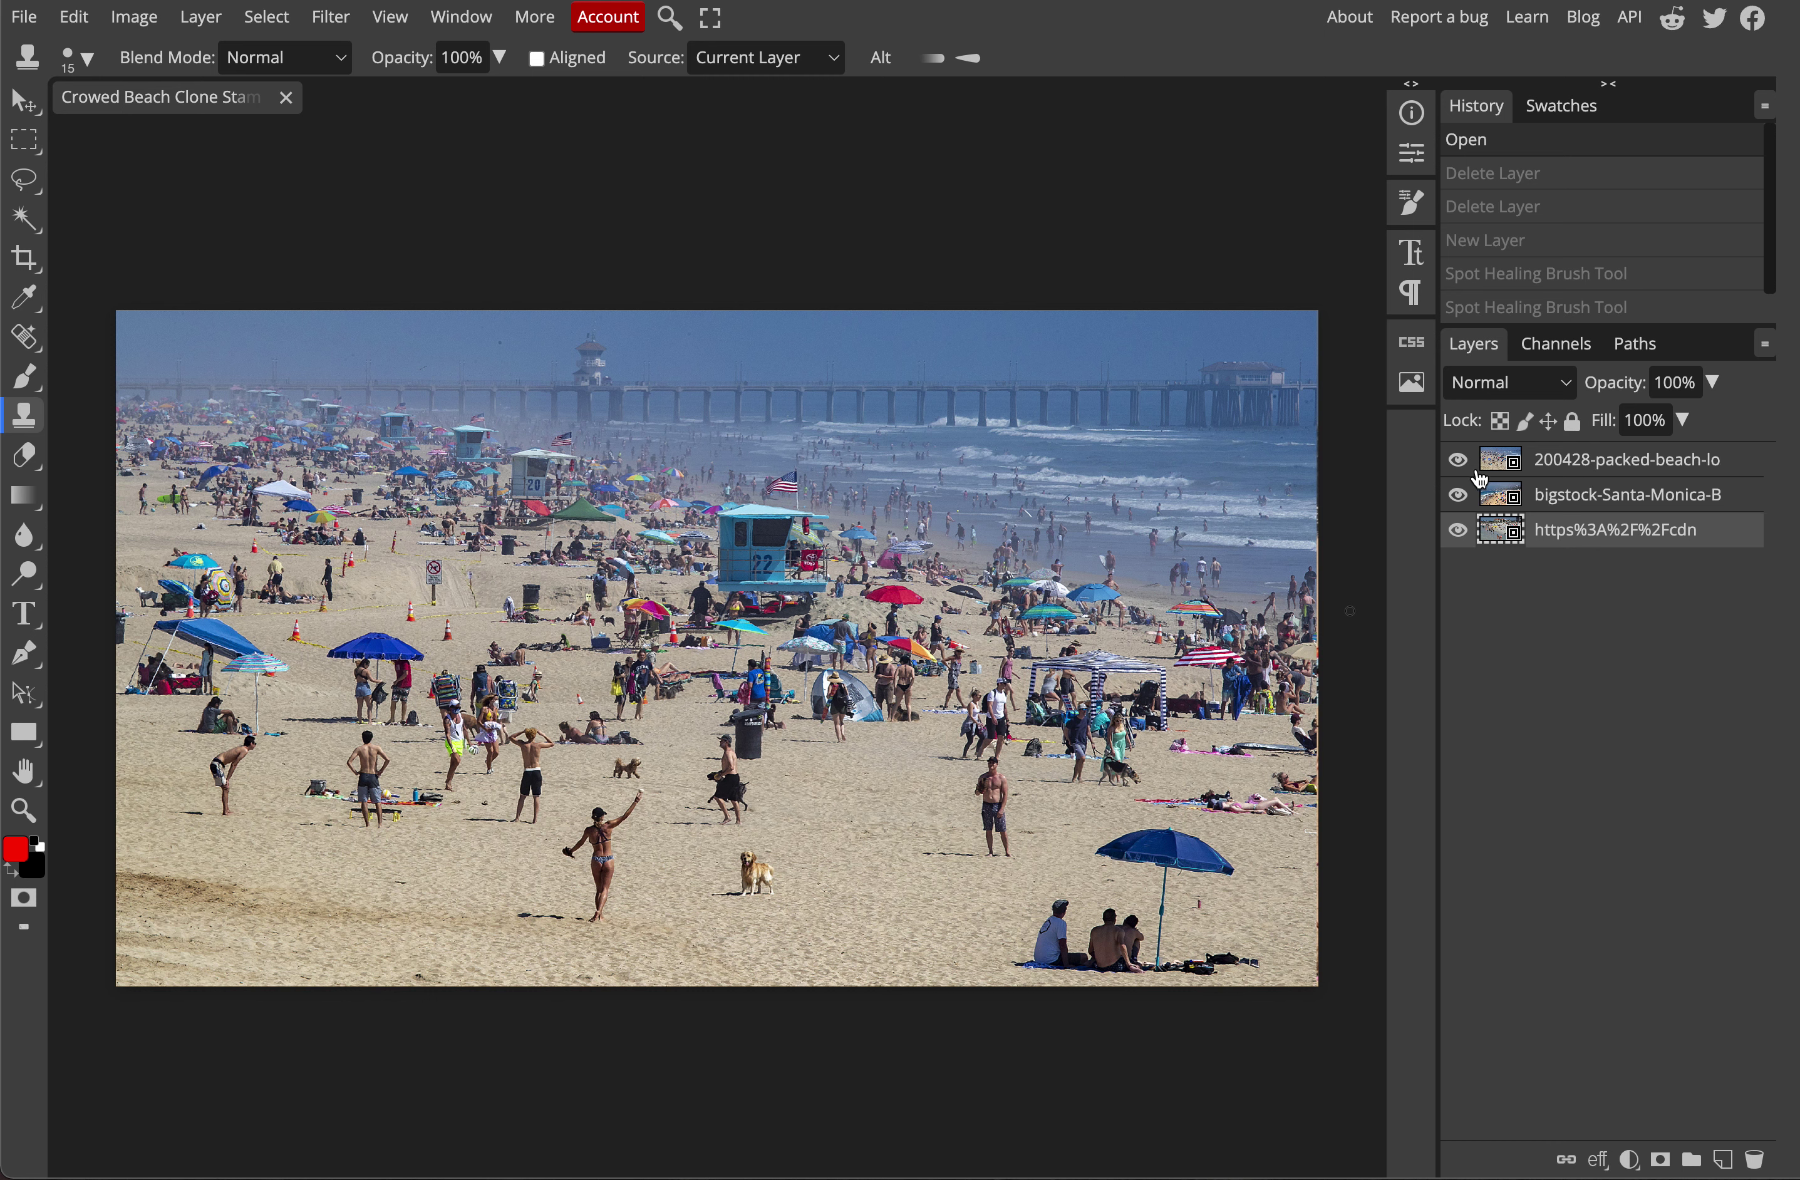
drag(1457, 461, 1465, 500)
click(1458, 528)
click(1458, 493)
click(1457, 459)
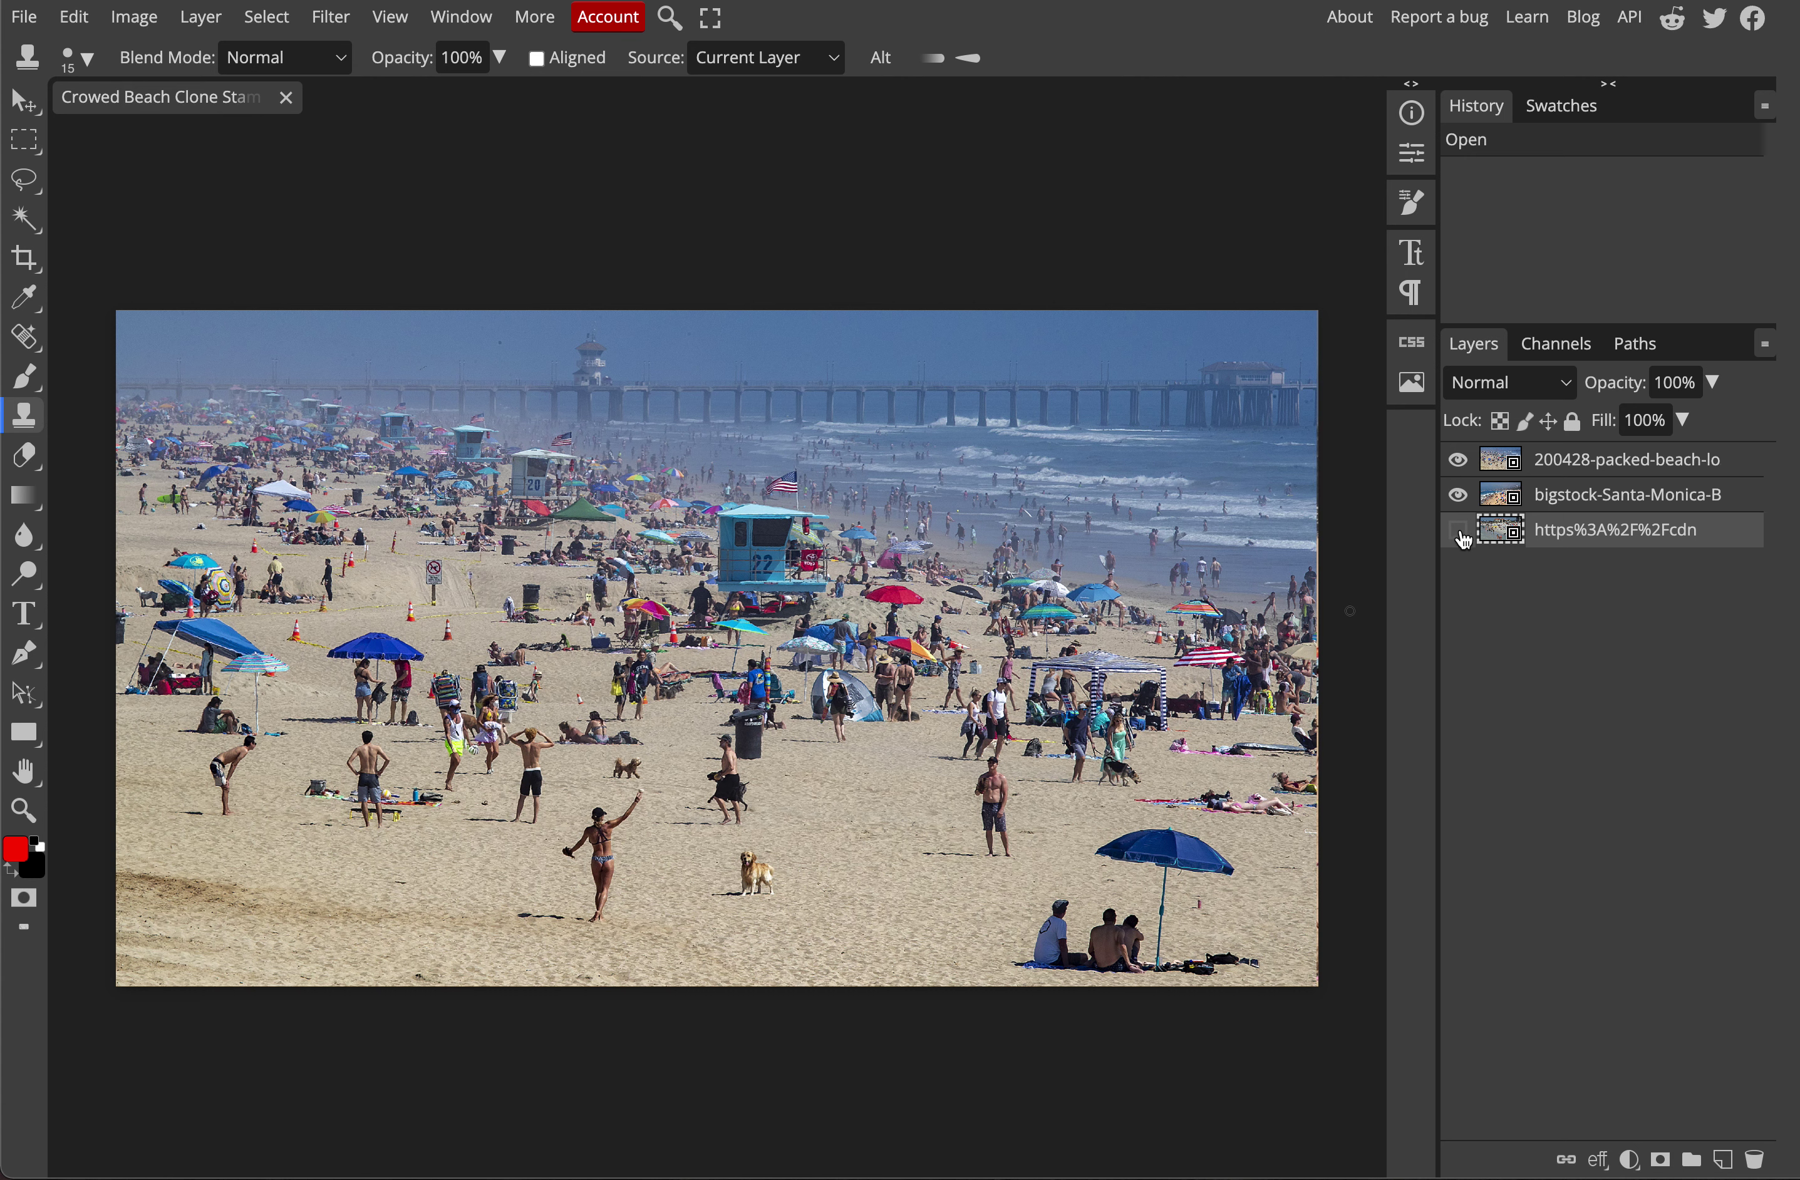
click(1457, 494)
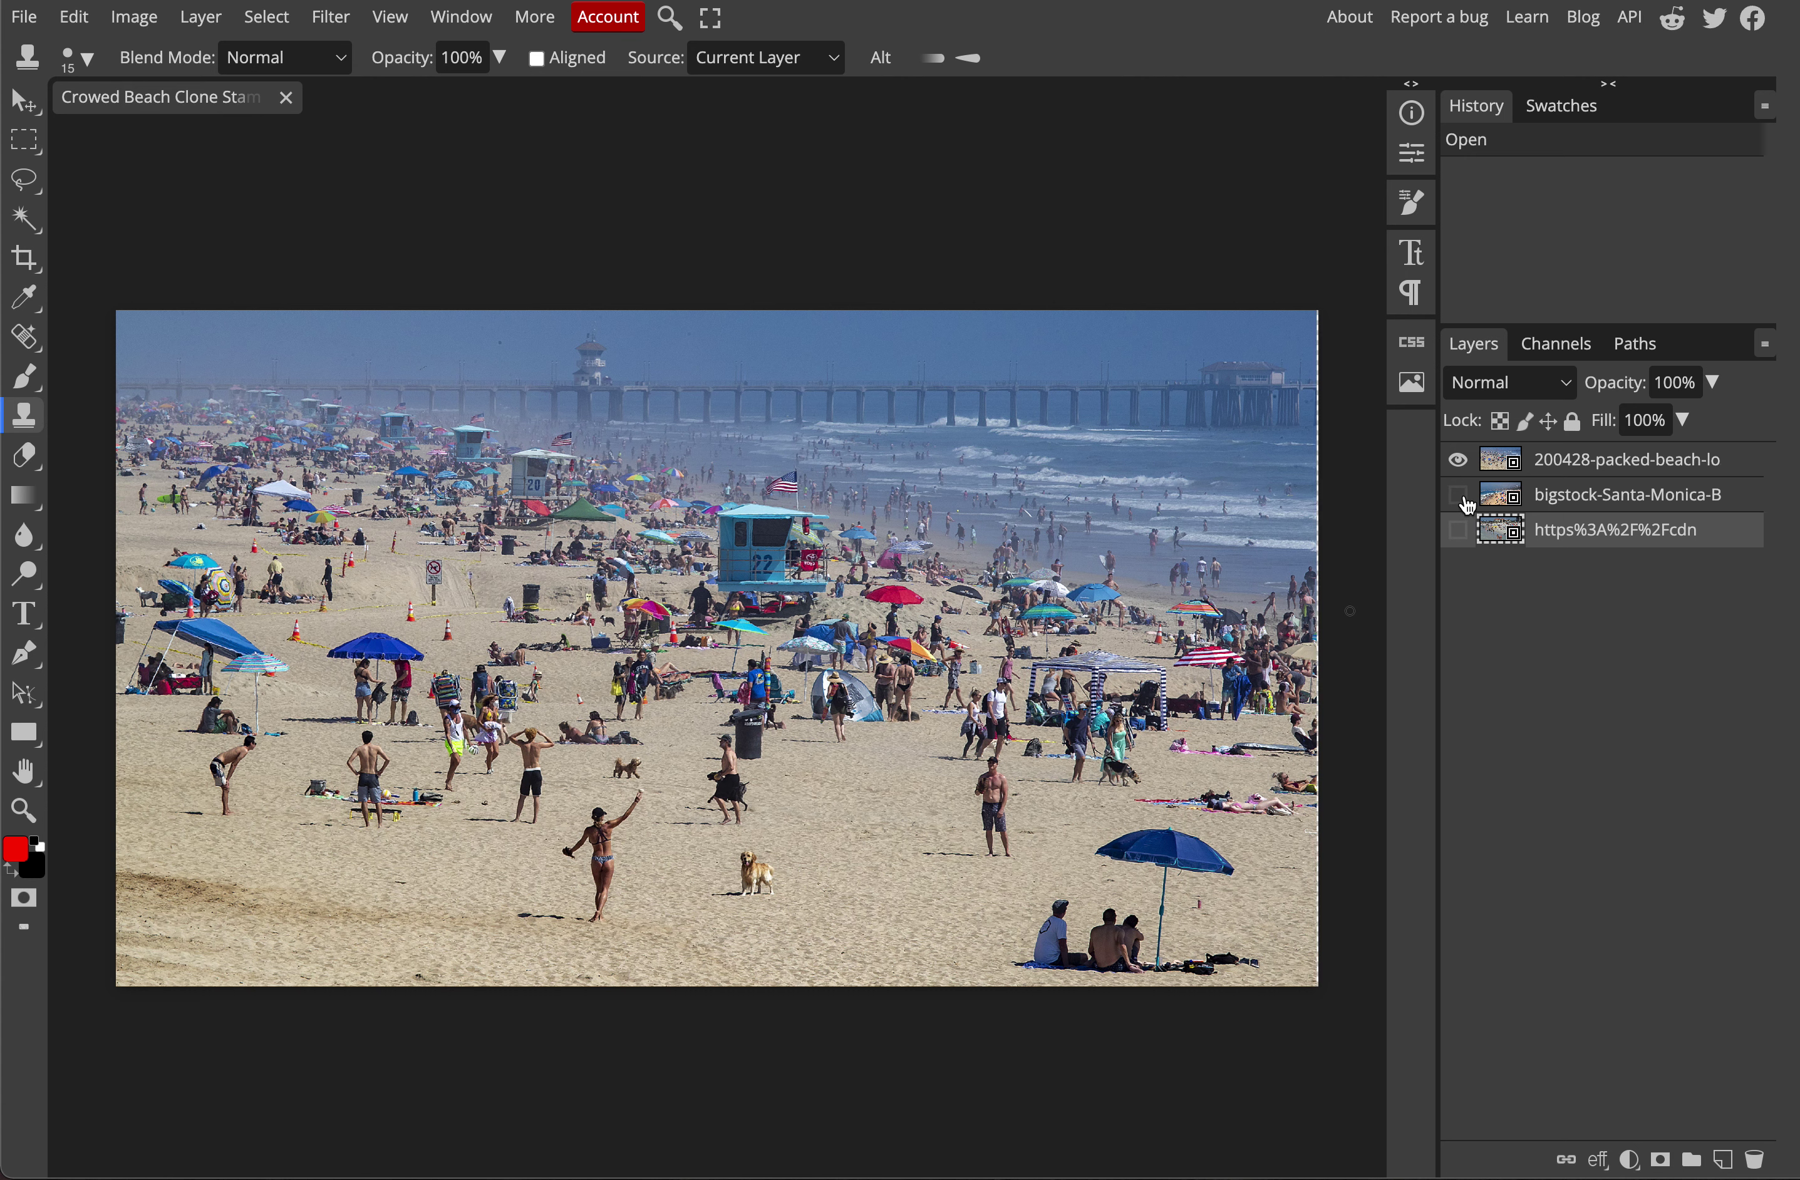
click(1458, 460)
click(1457, 459)
click(1457, 459)
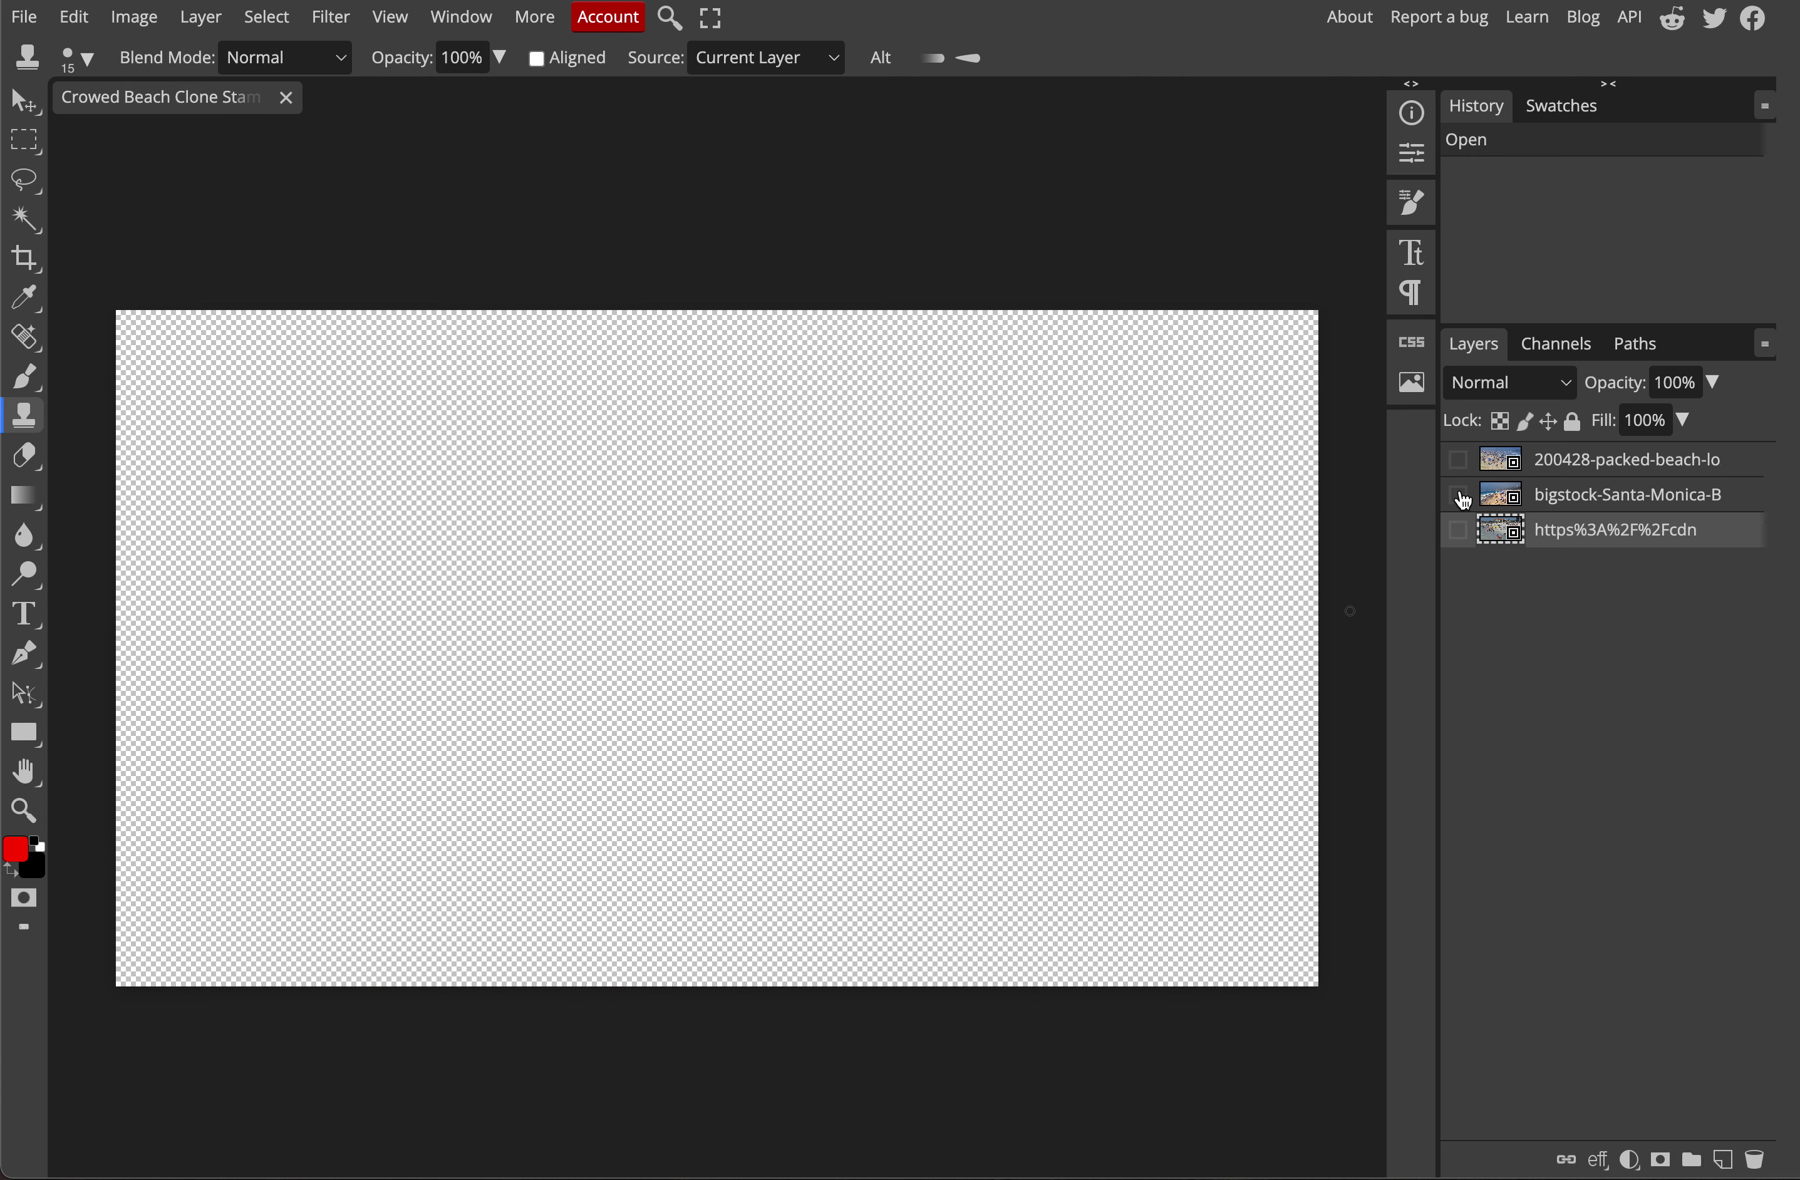
click(1457, 496)
- Delete the Santa Monica and white-sand beach layers, leaving only 200428-packed-beach-lo visible
click(1524, 498)
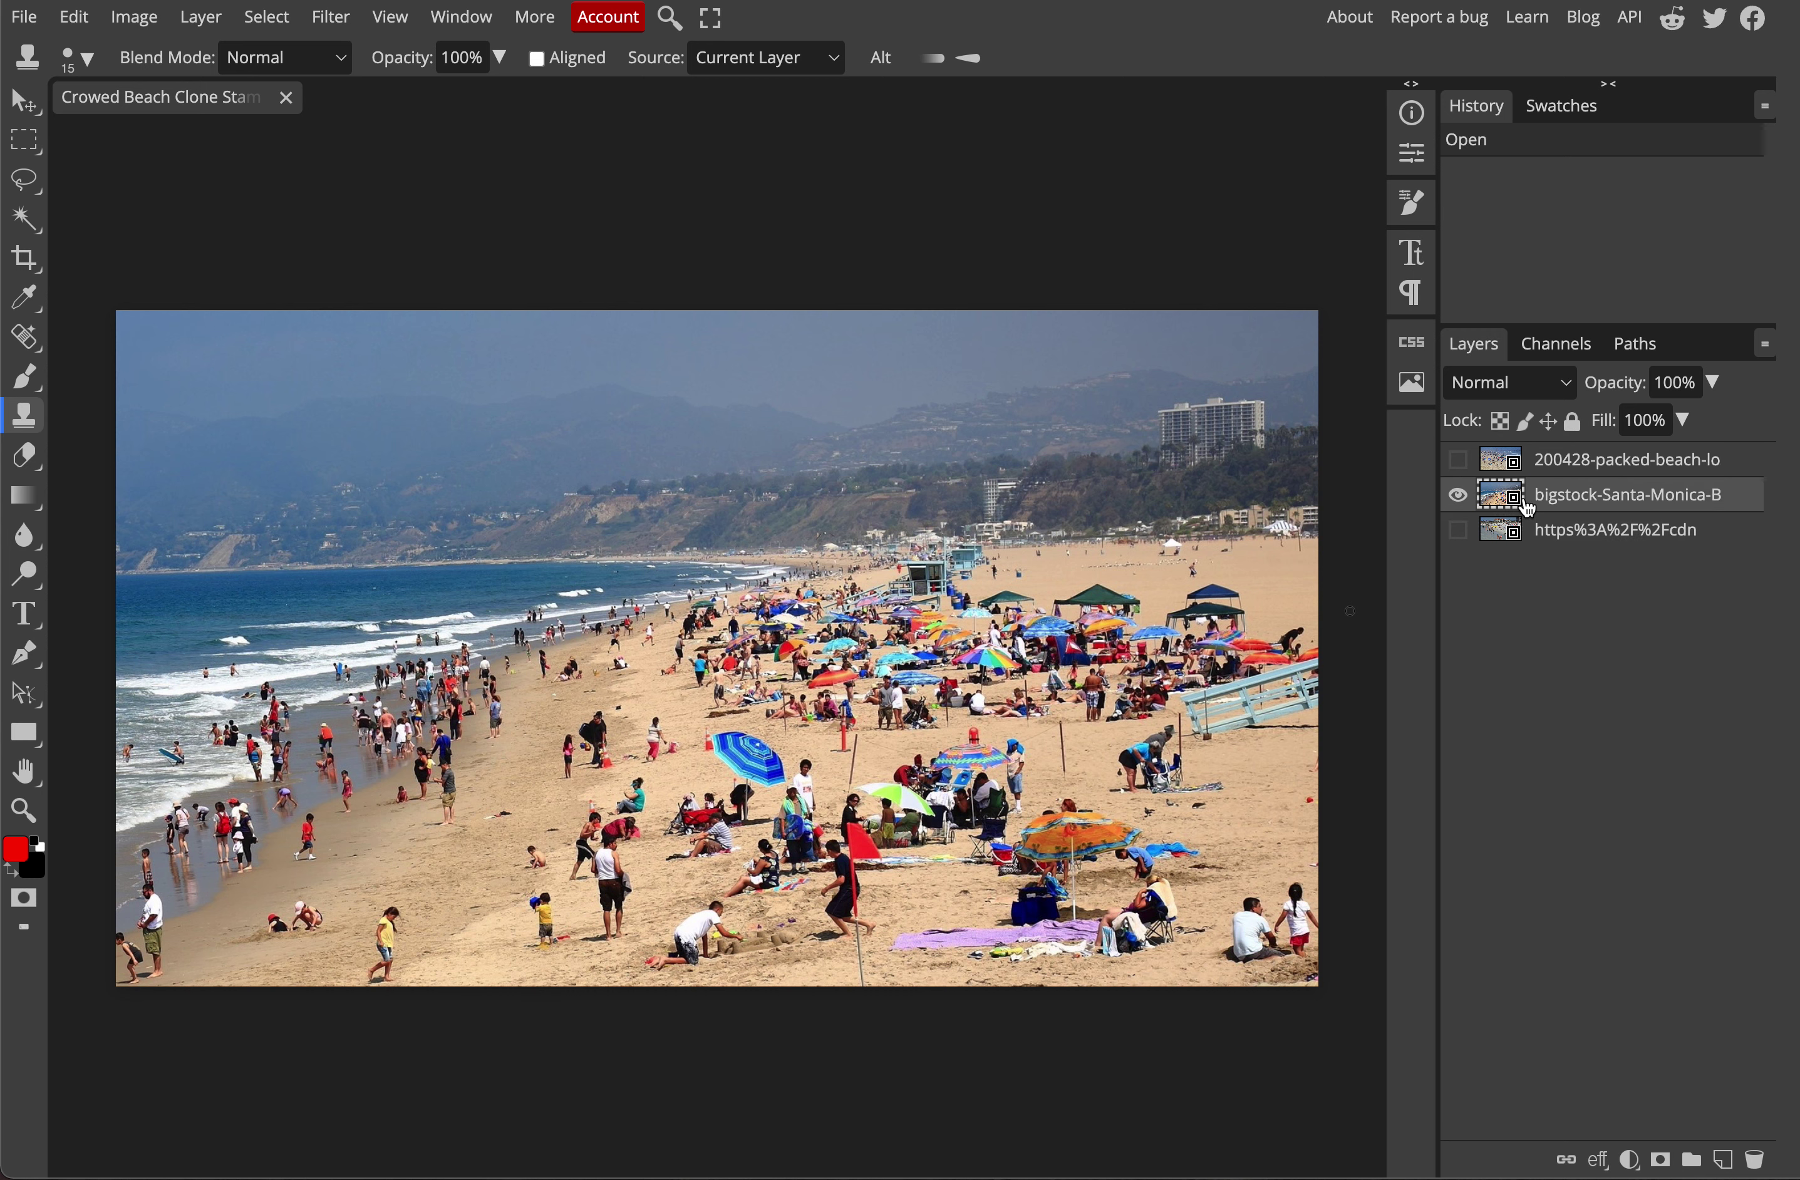
key(Delete)
click(1458, 495)
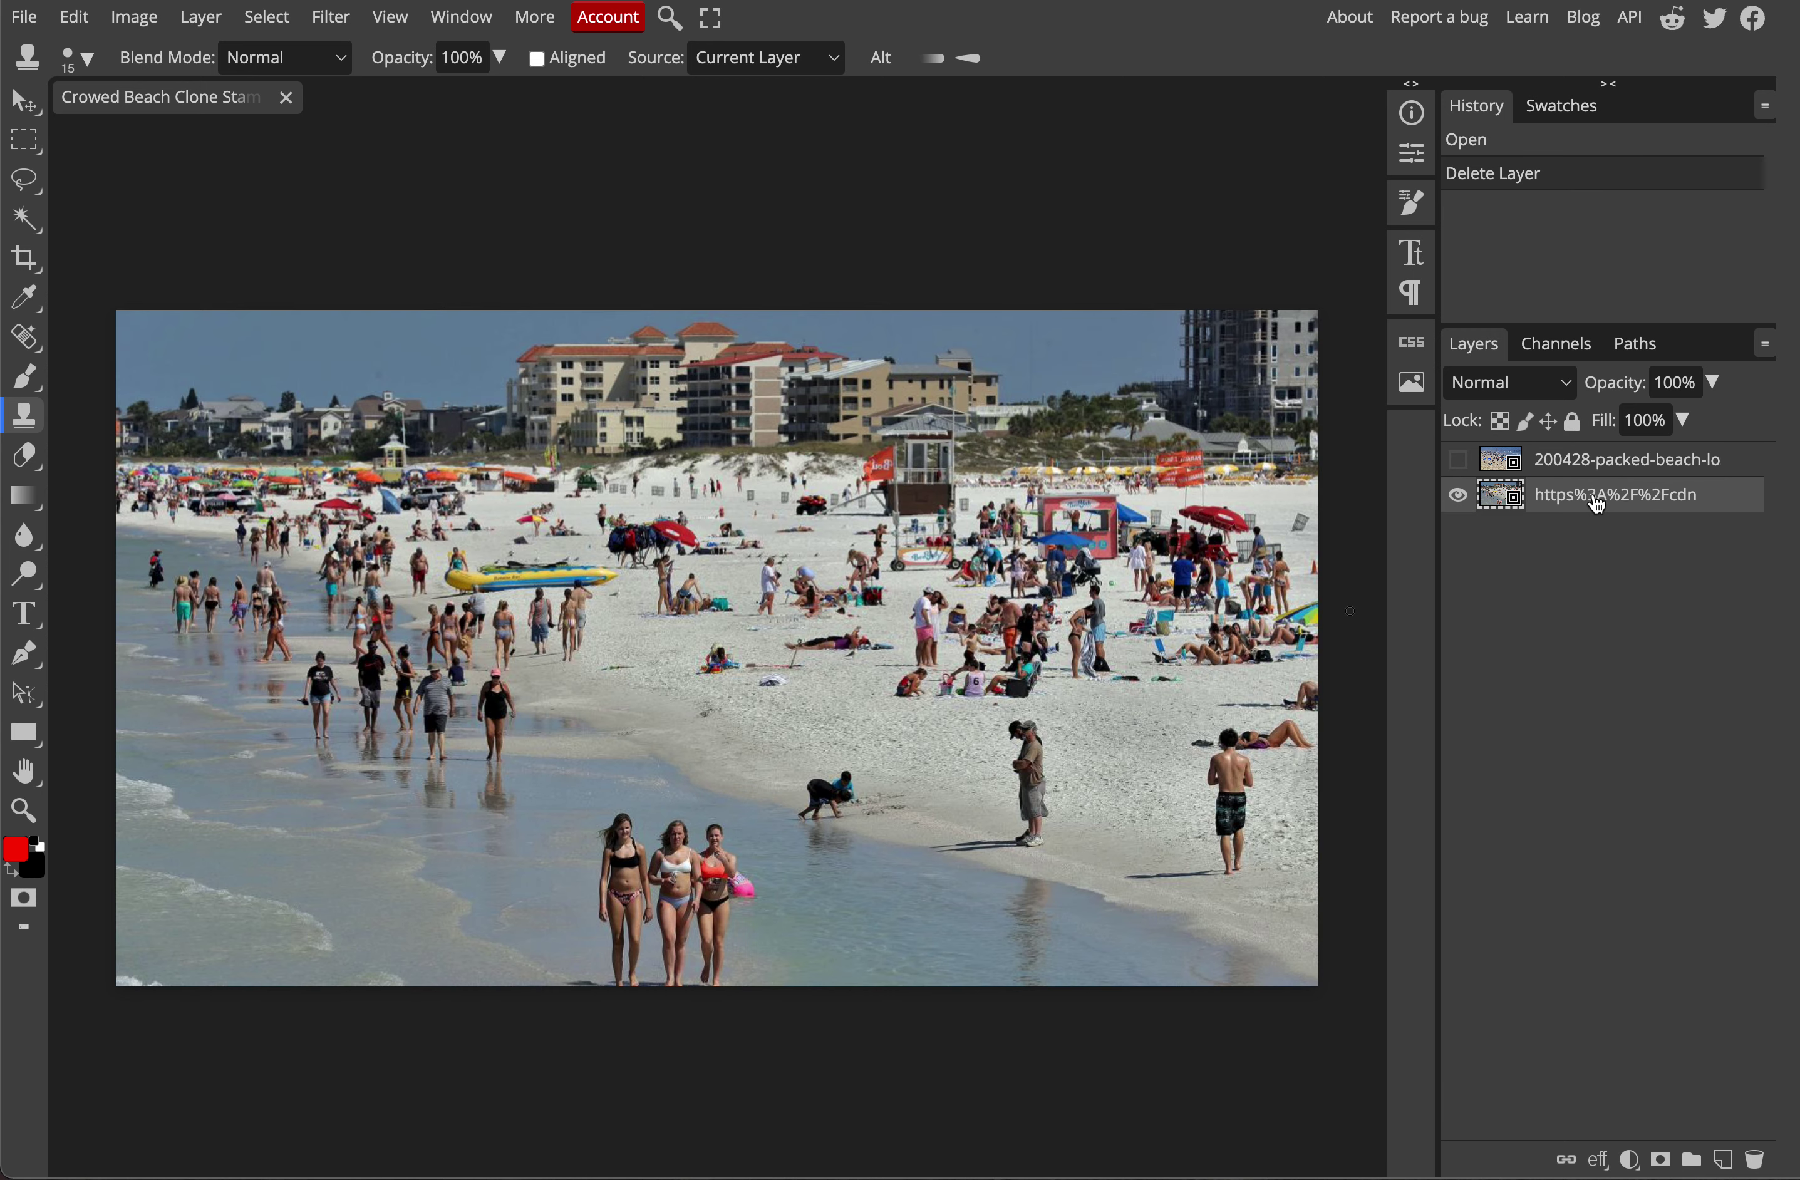
key(Delete)
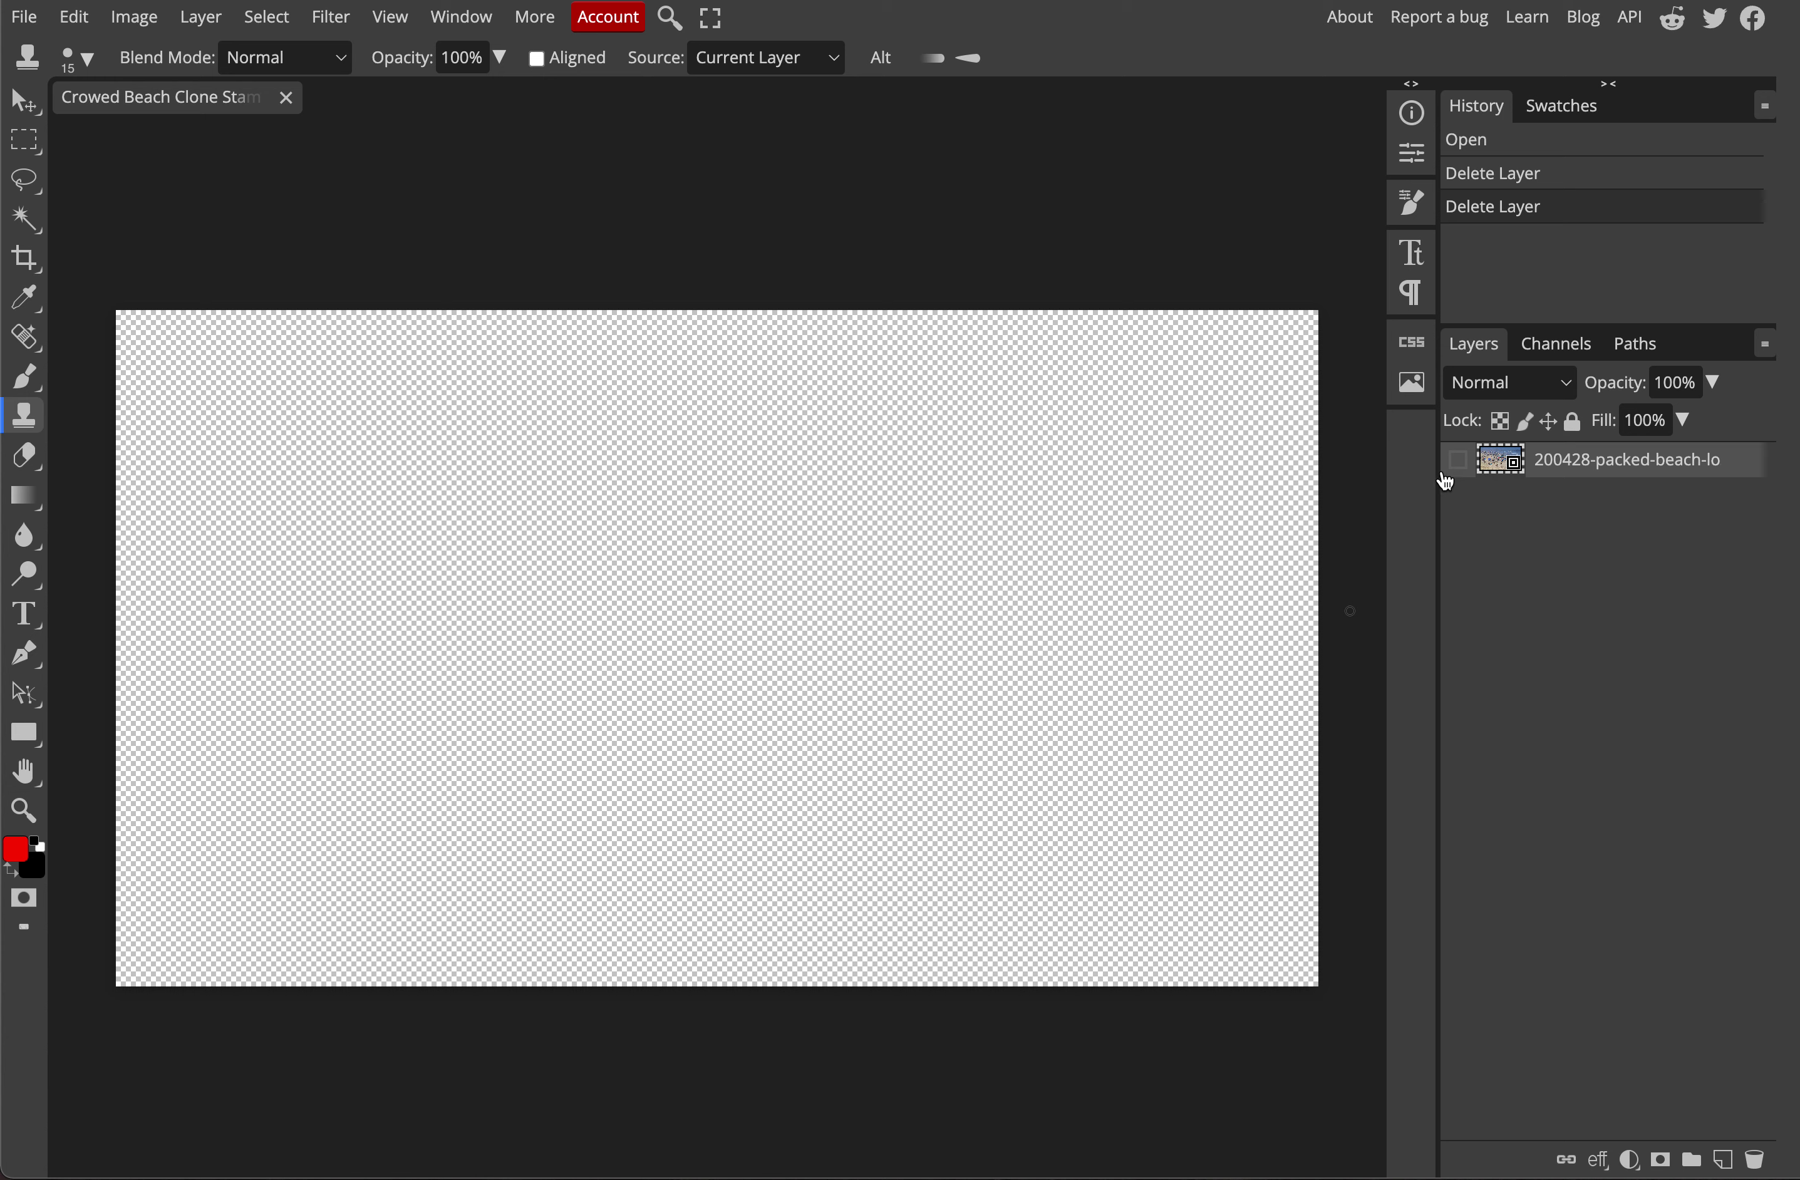
click(1458, 461)
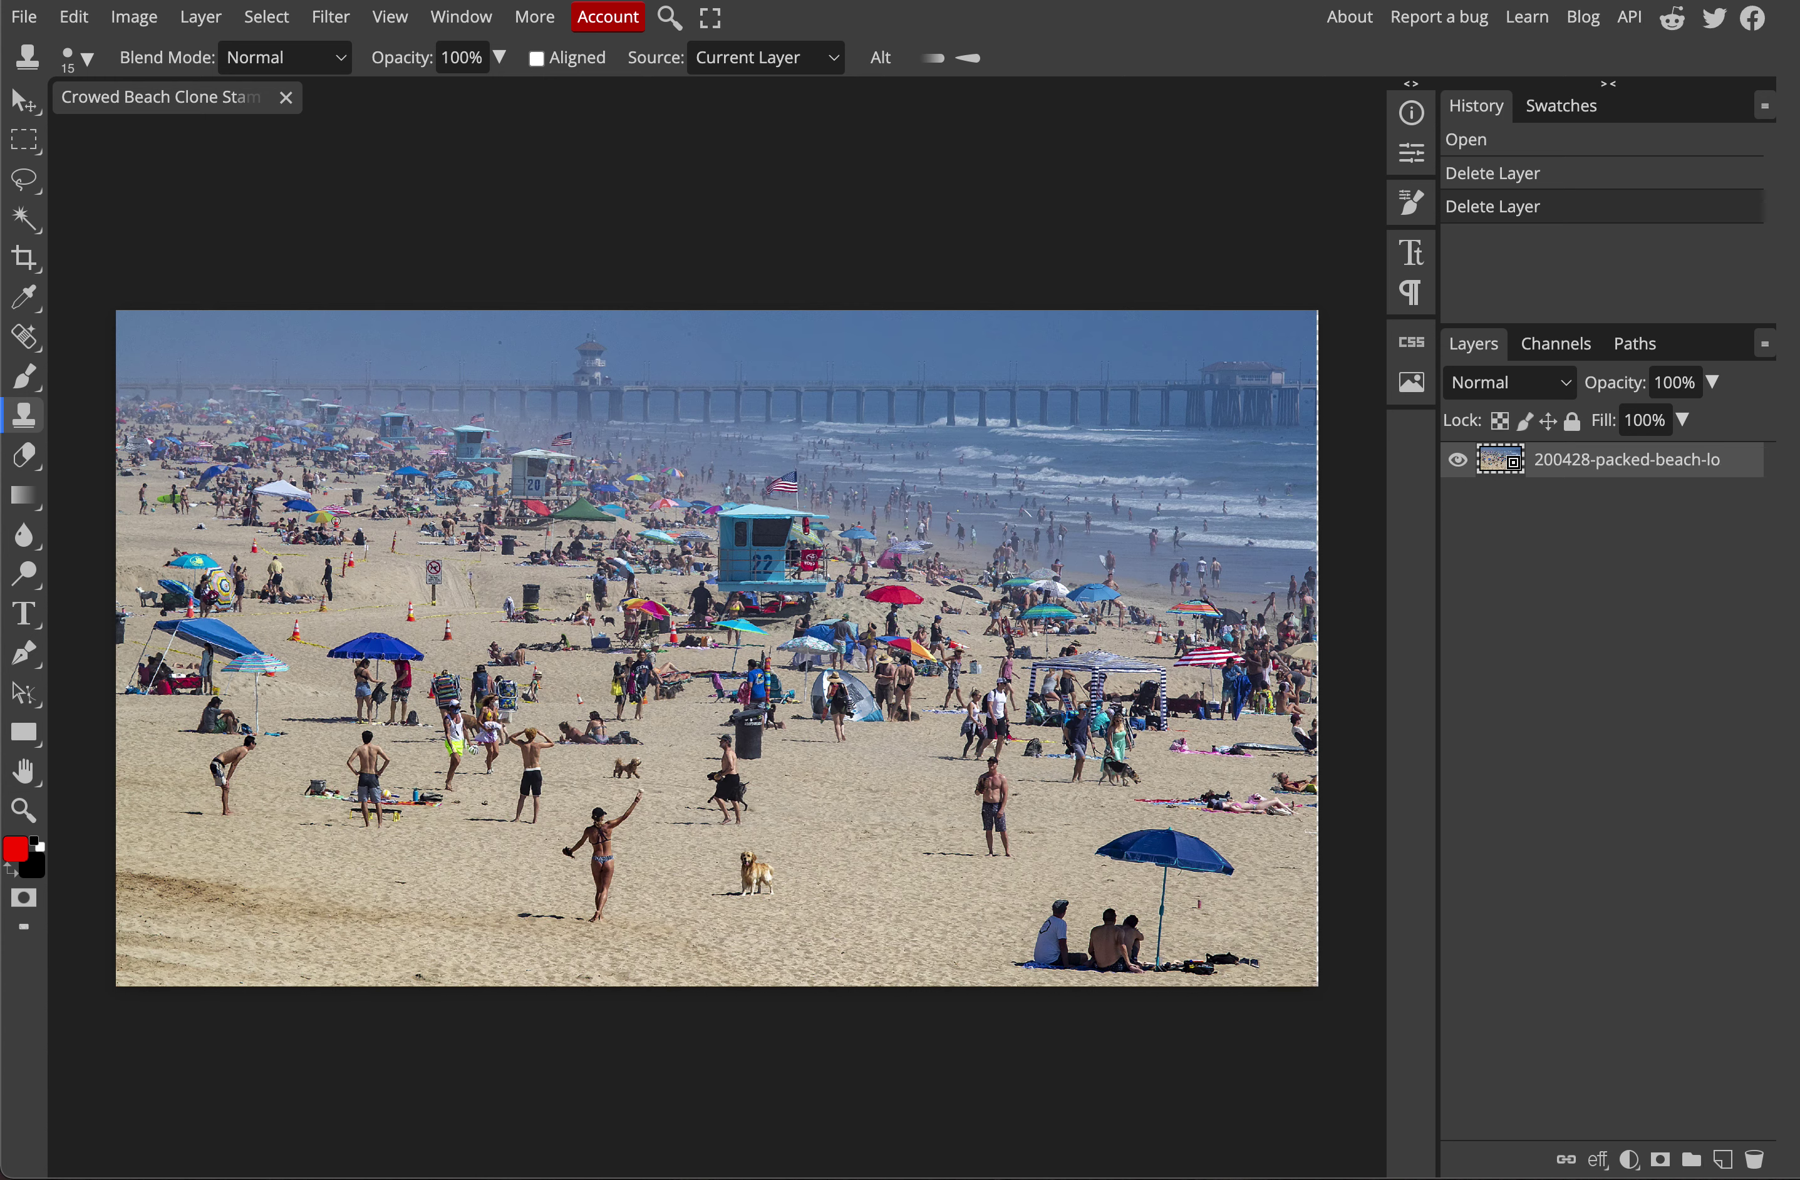
- Zoom in on the man in black shorts and add an empty Layer 1 above the beach photo
click(547, 789)
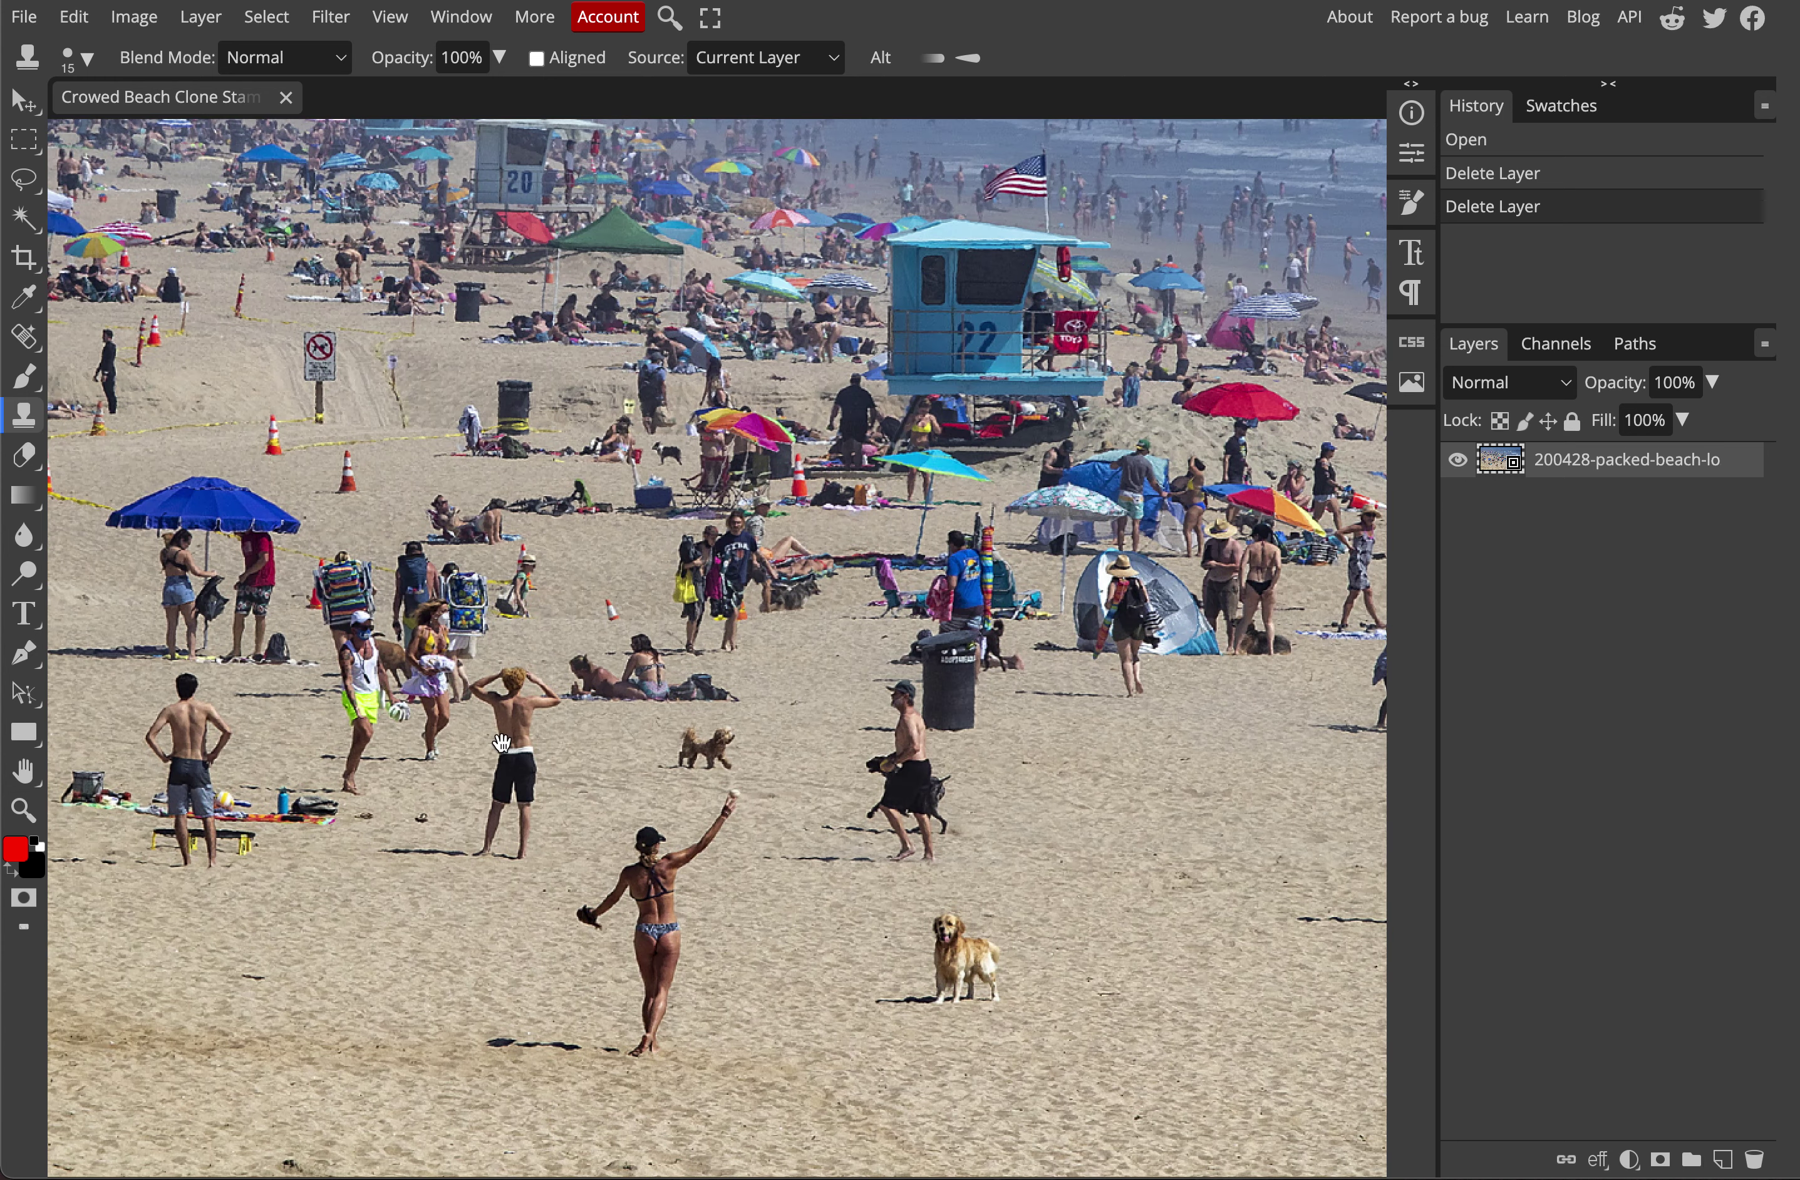
scroll(502, 742, up, 2)
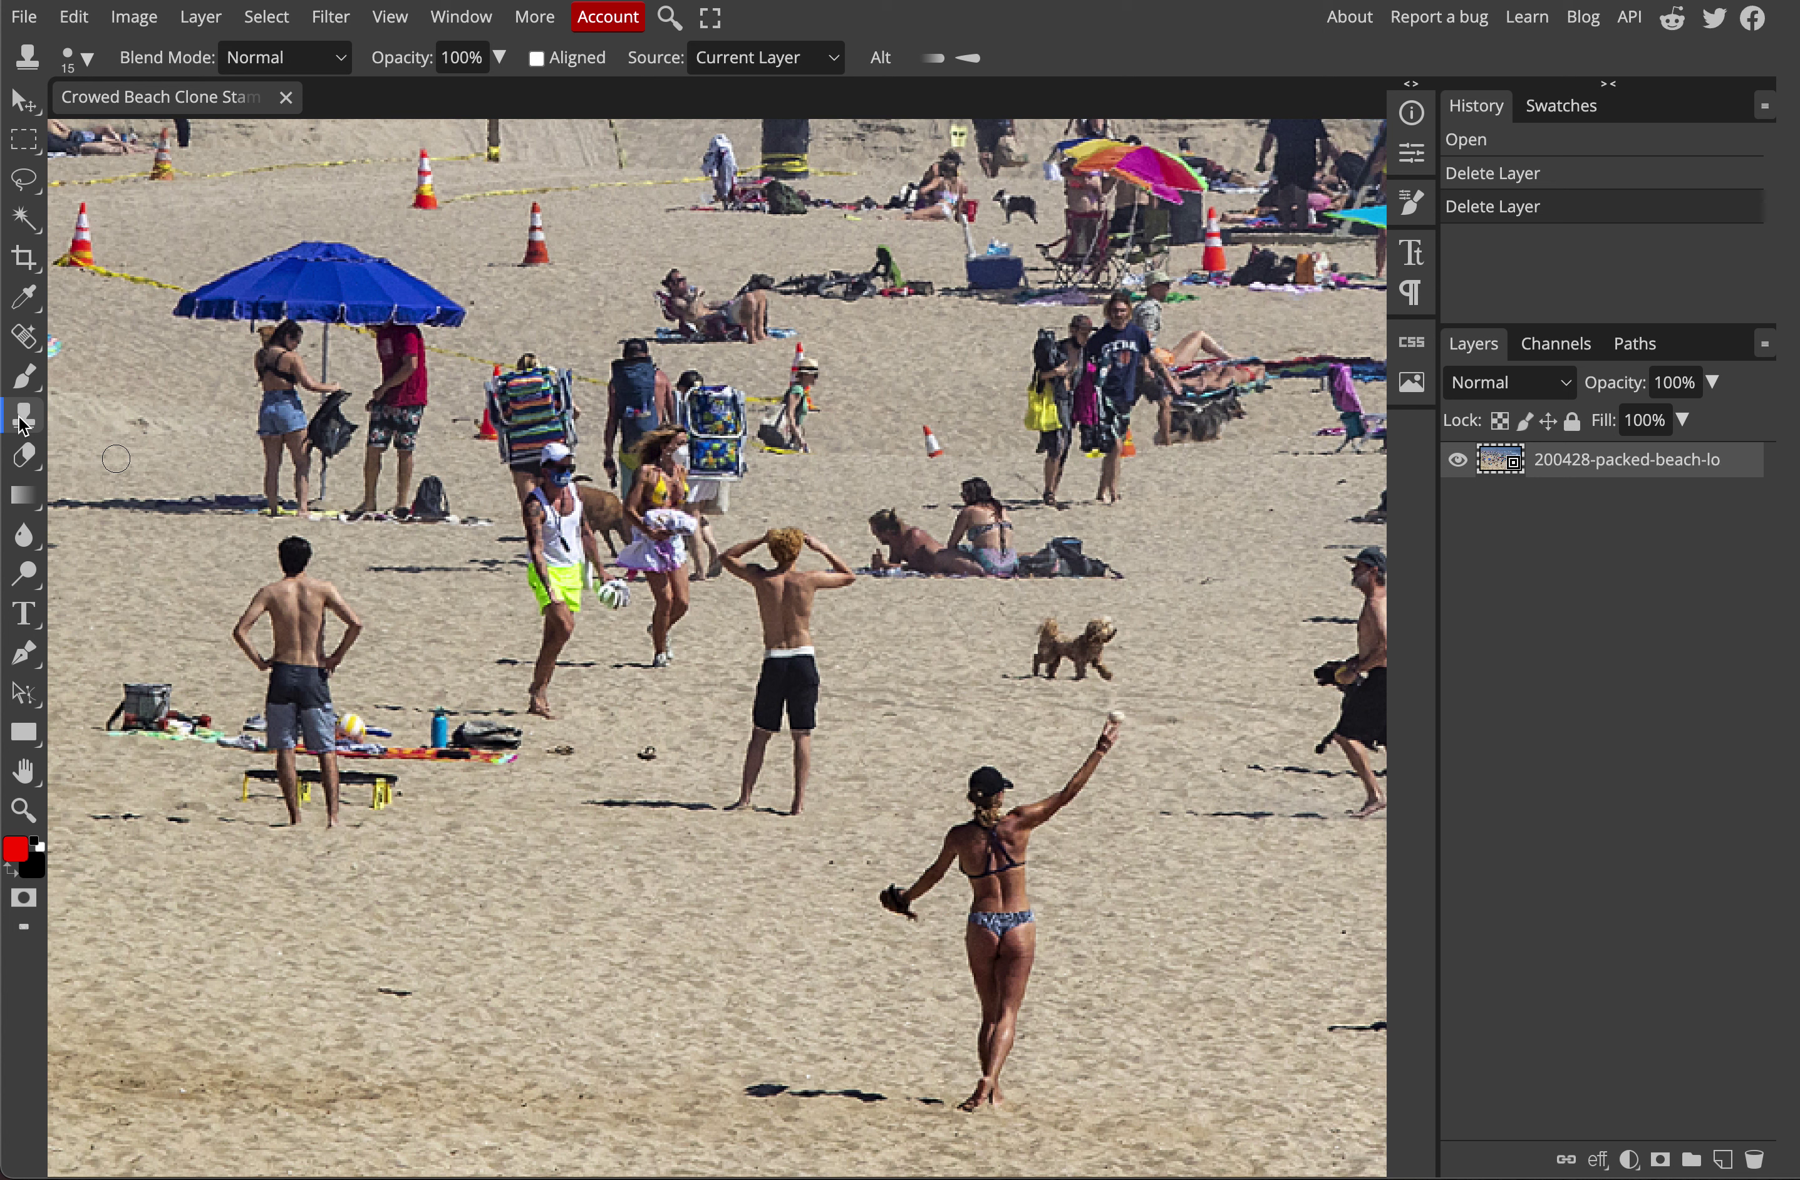
click(200, 17)
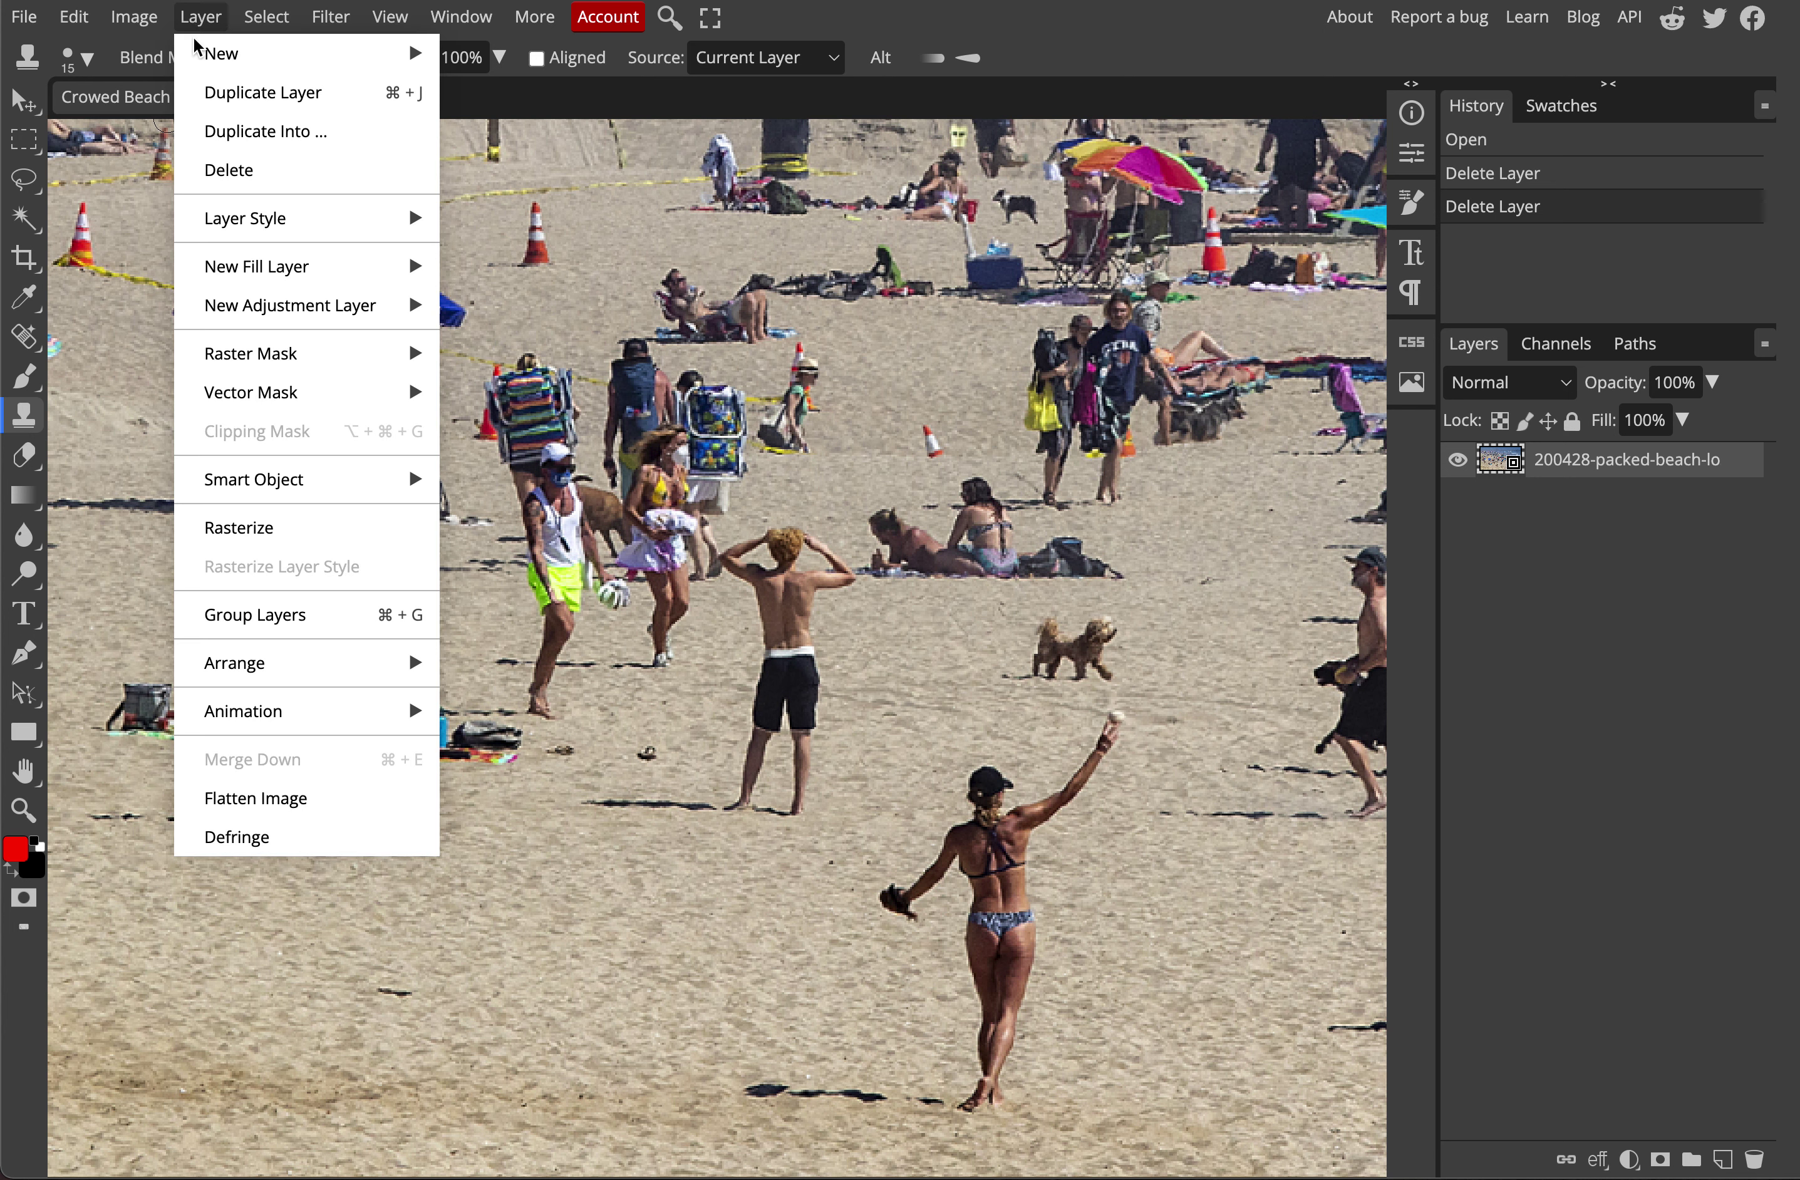
mouse_move(230, 62)
click(532, 55)
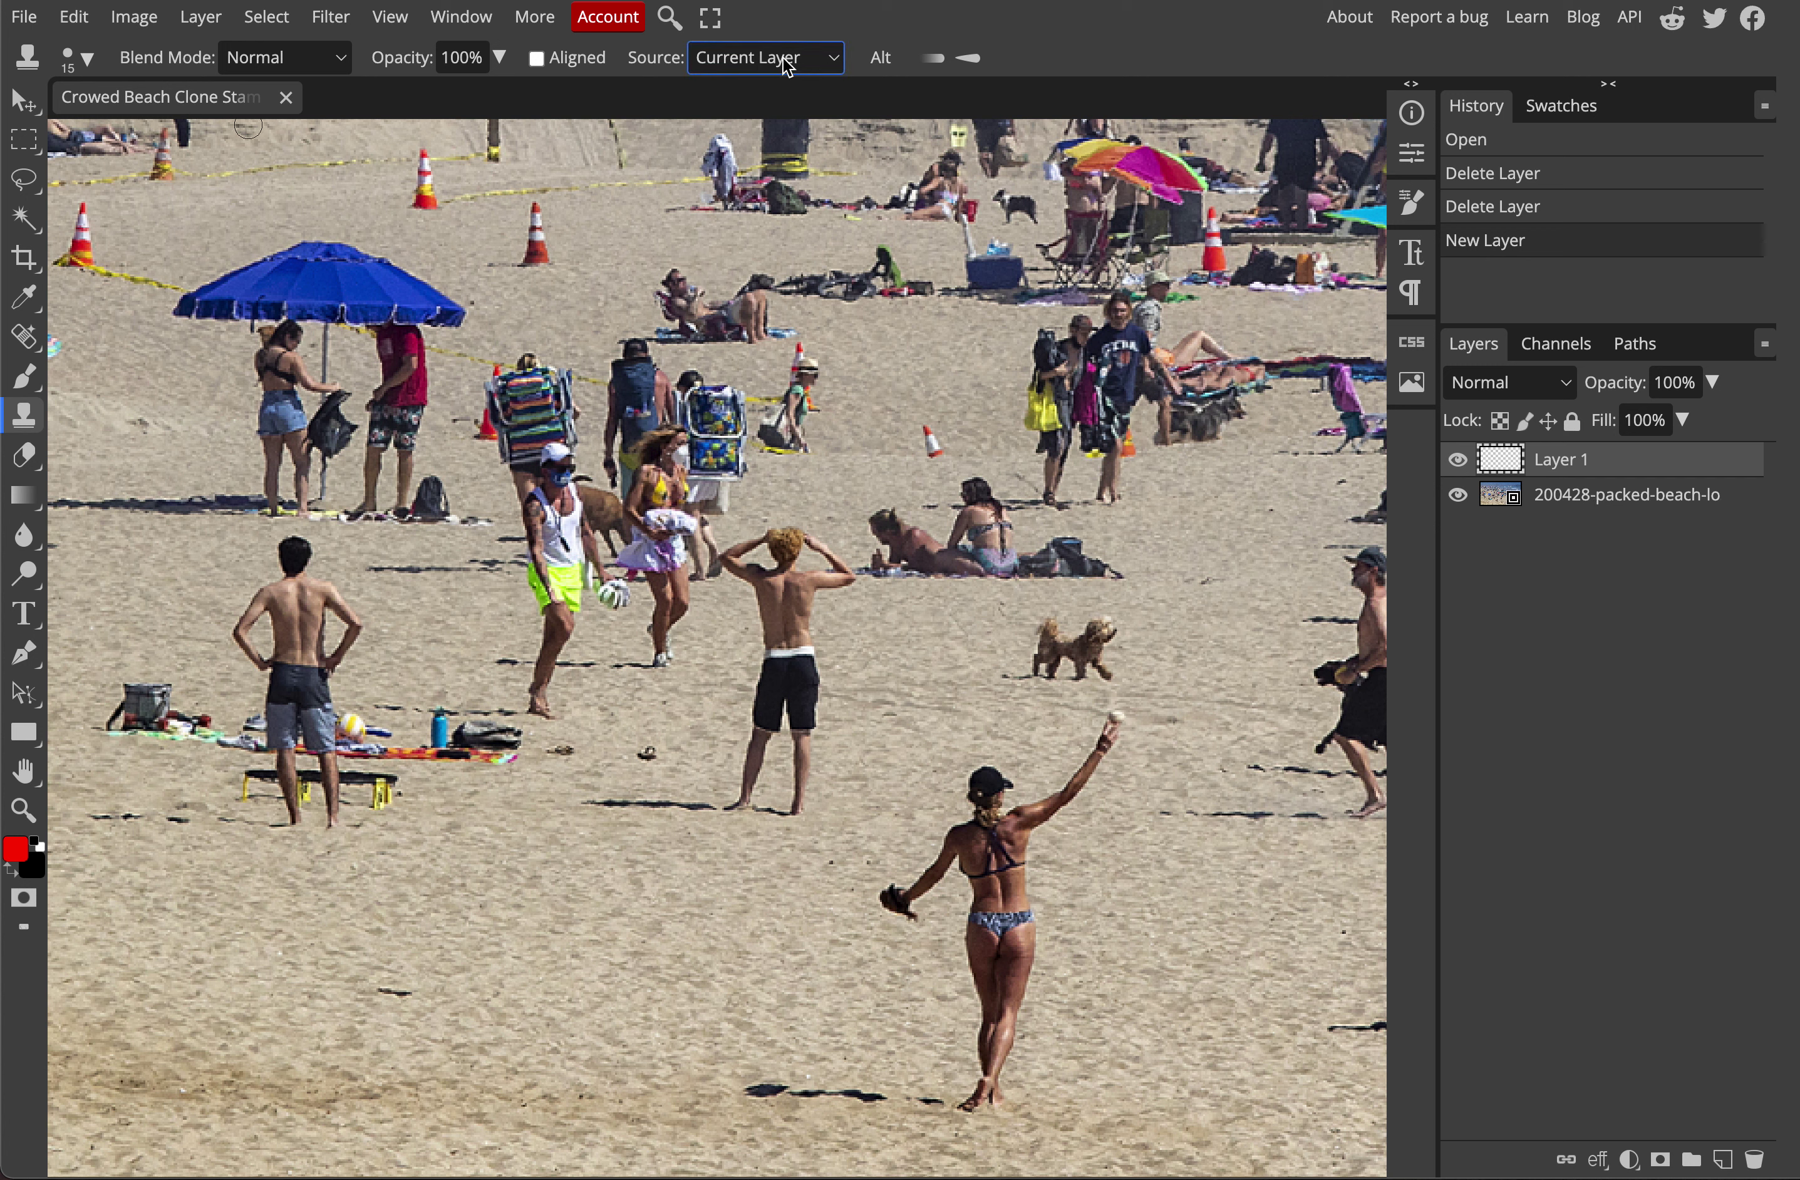
- Set the Clone Stamp Source to Current & Below
click(835, 59)
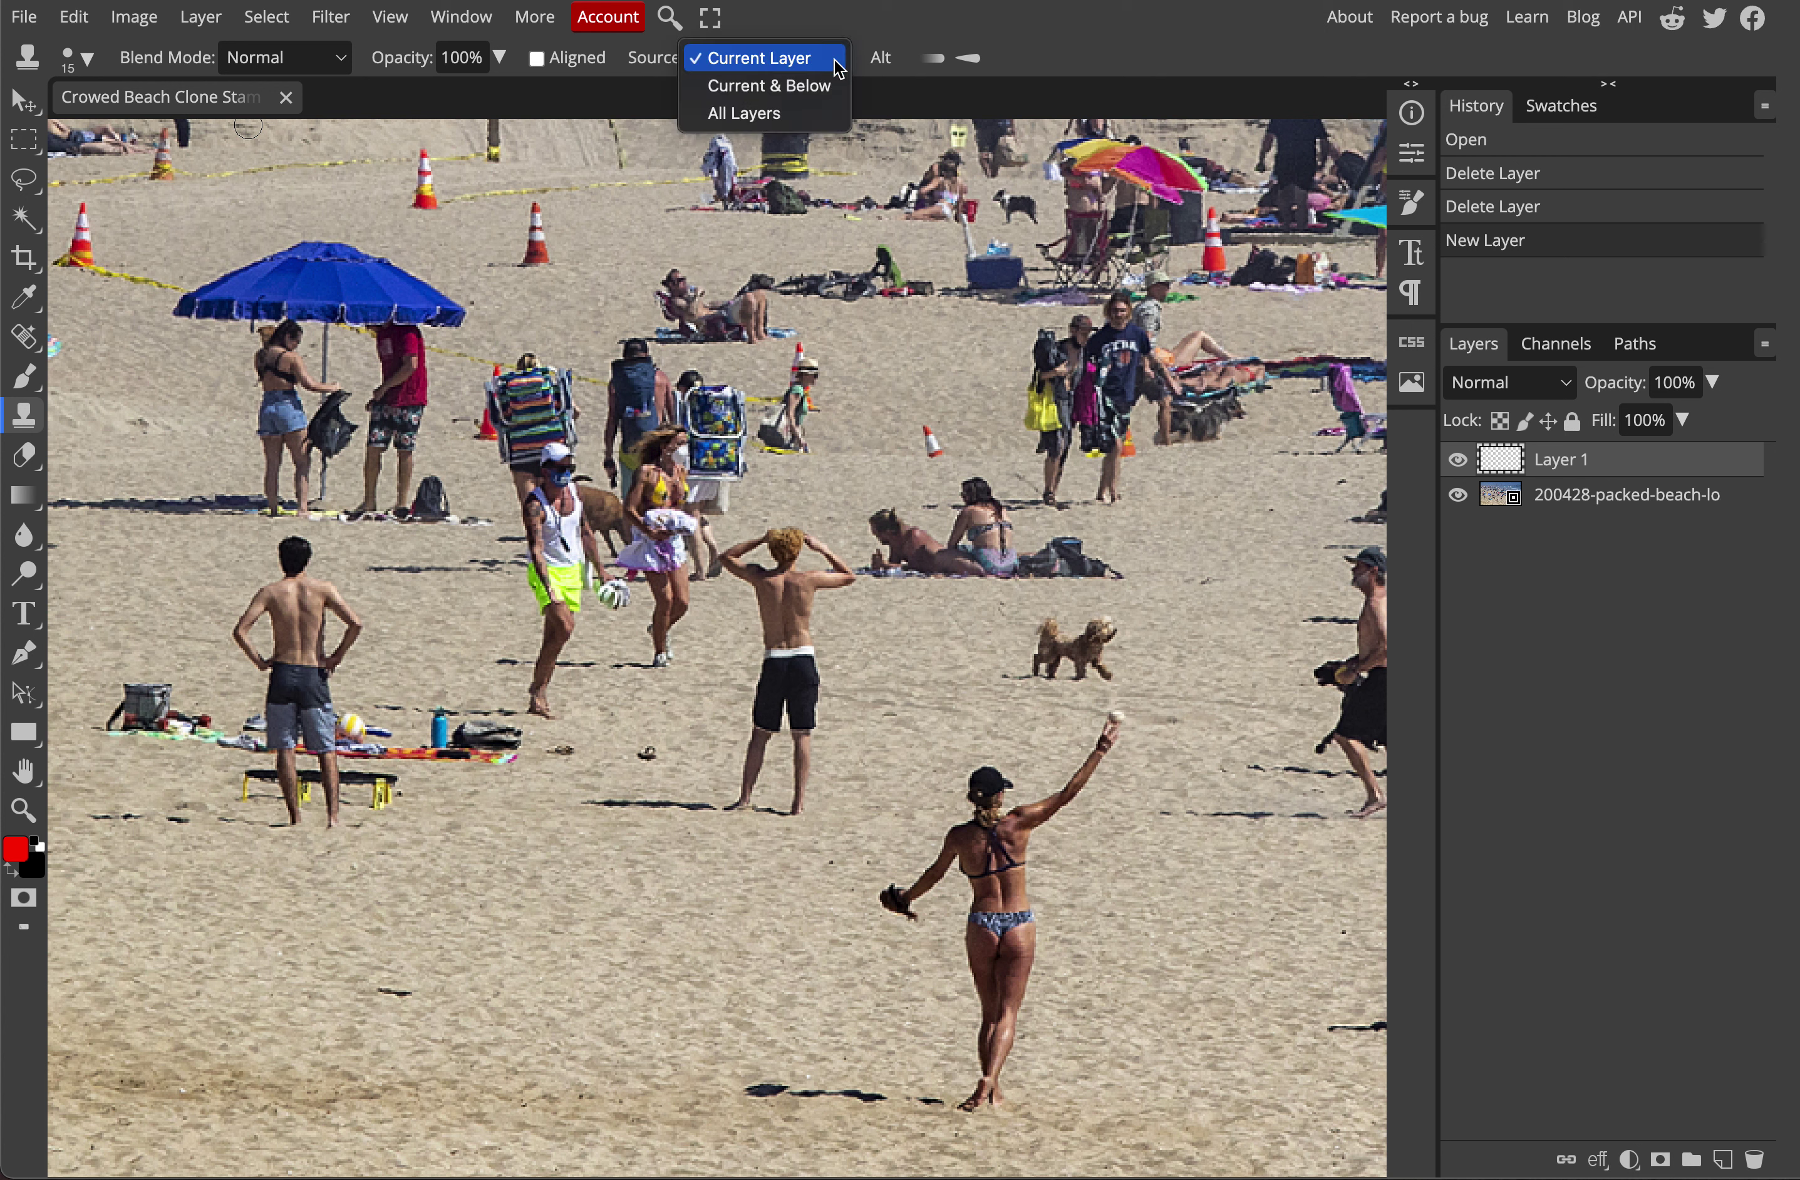
click(833, 90)
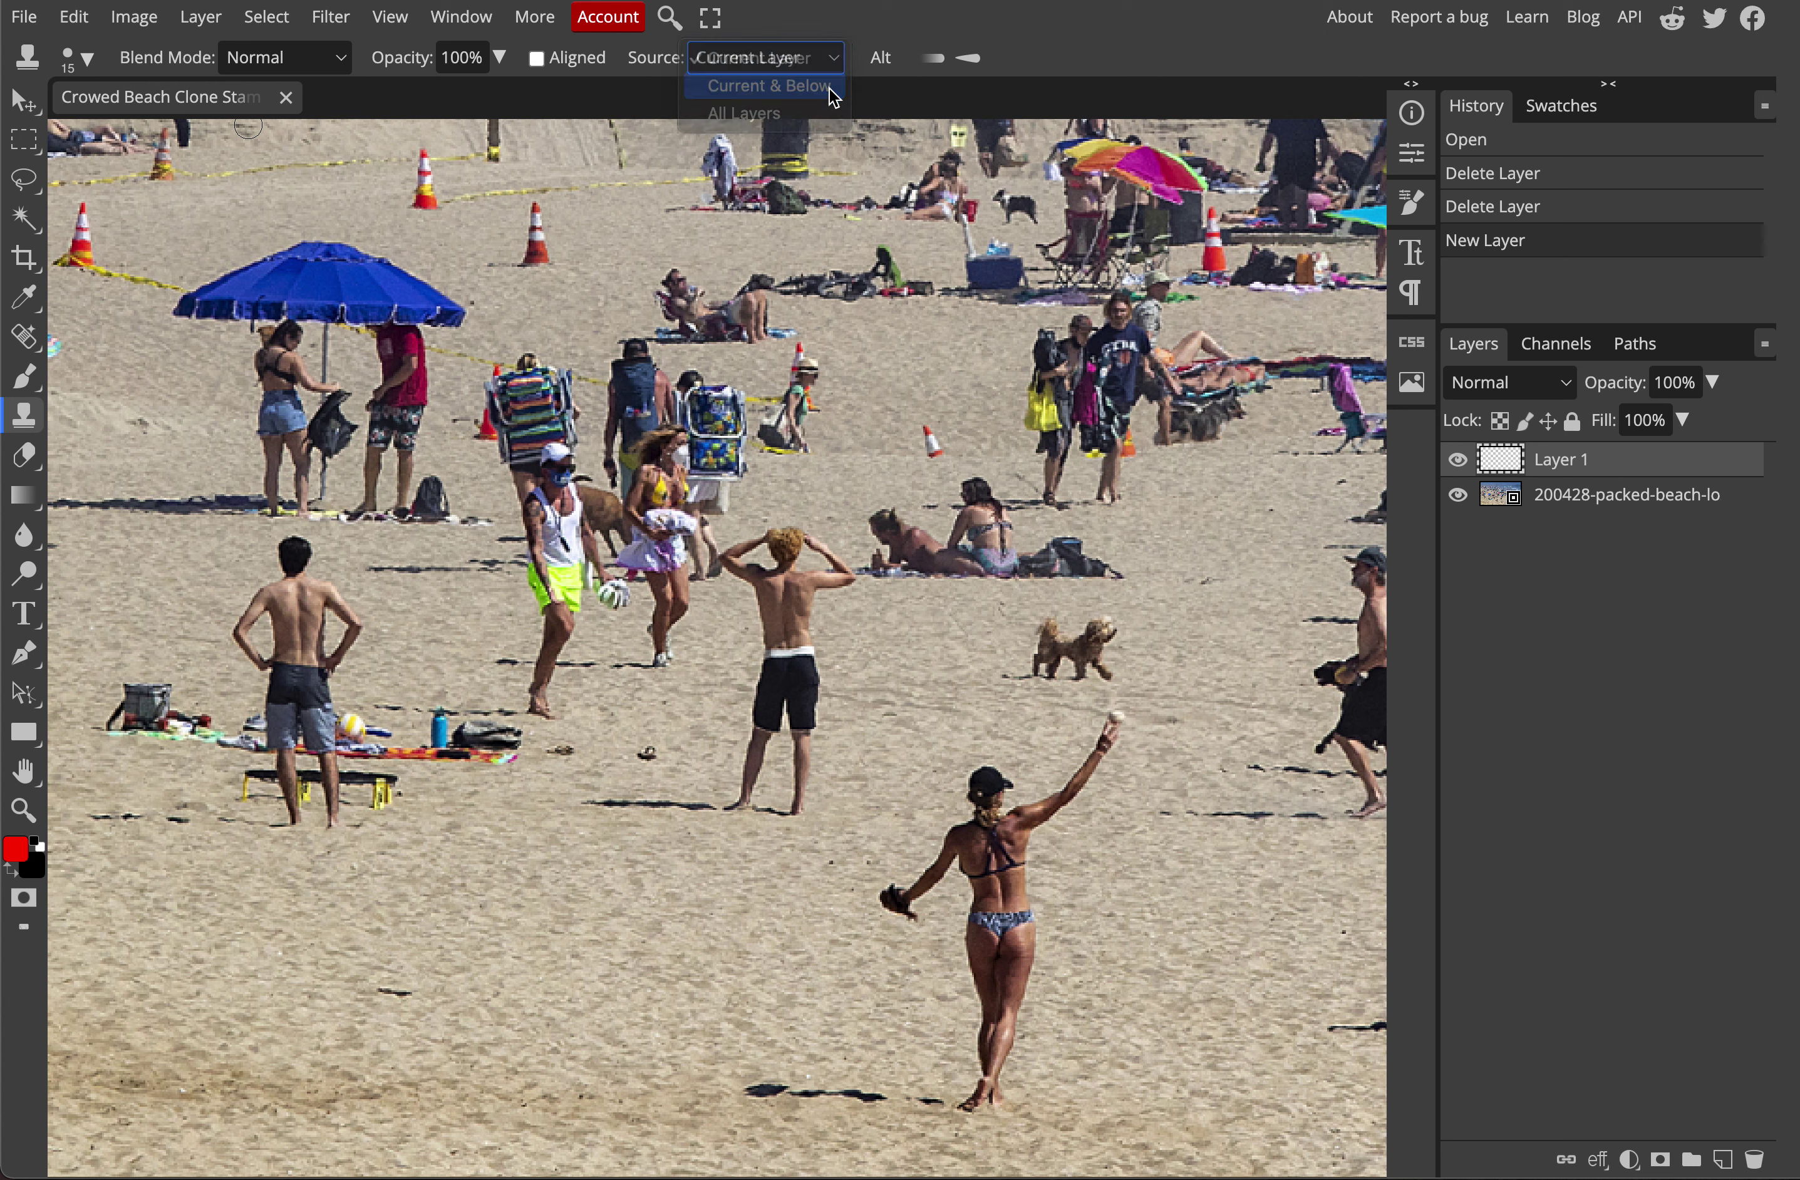
click(836, 68)
click(836, 68)
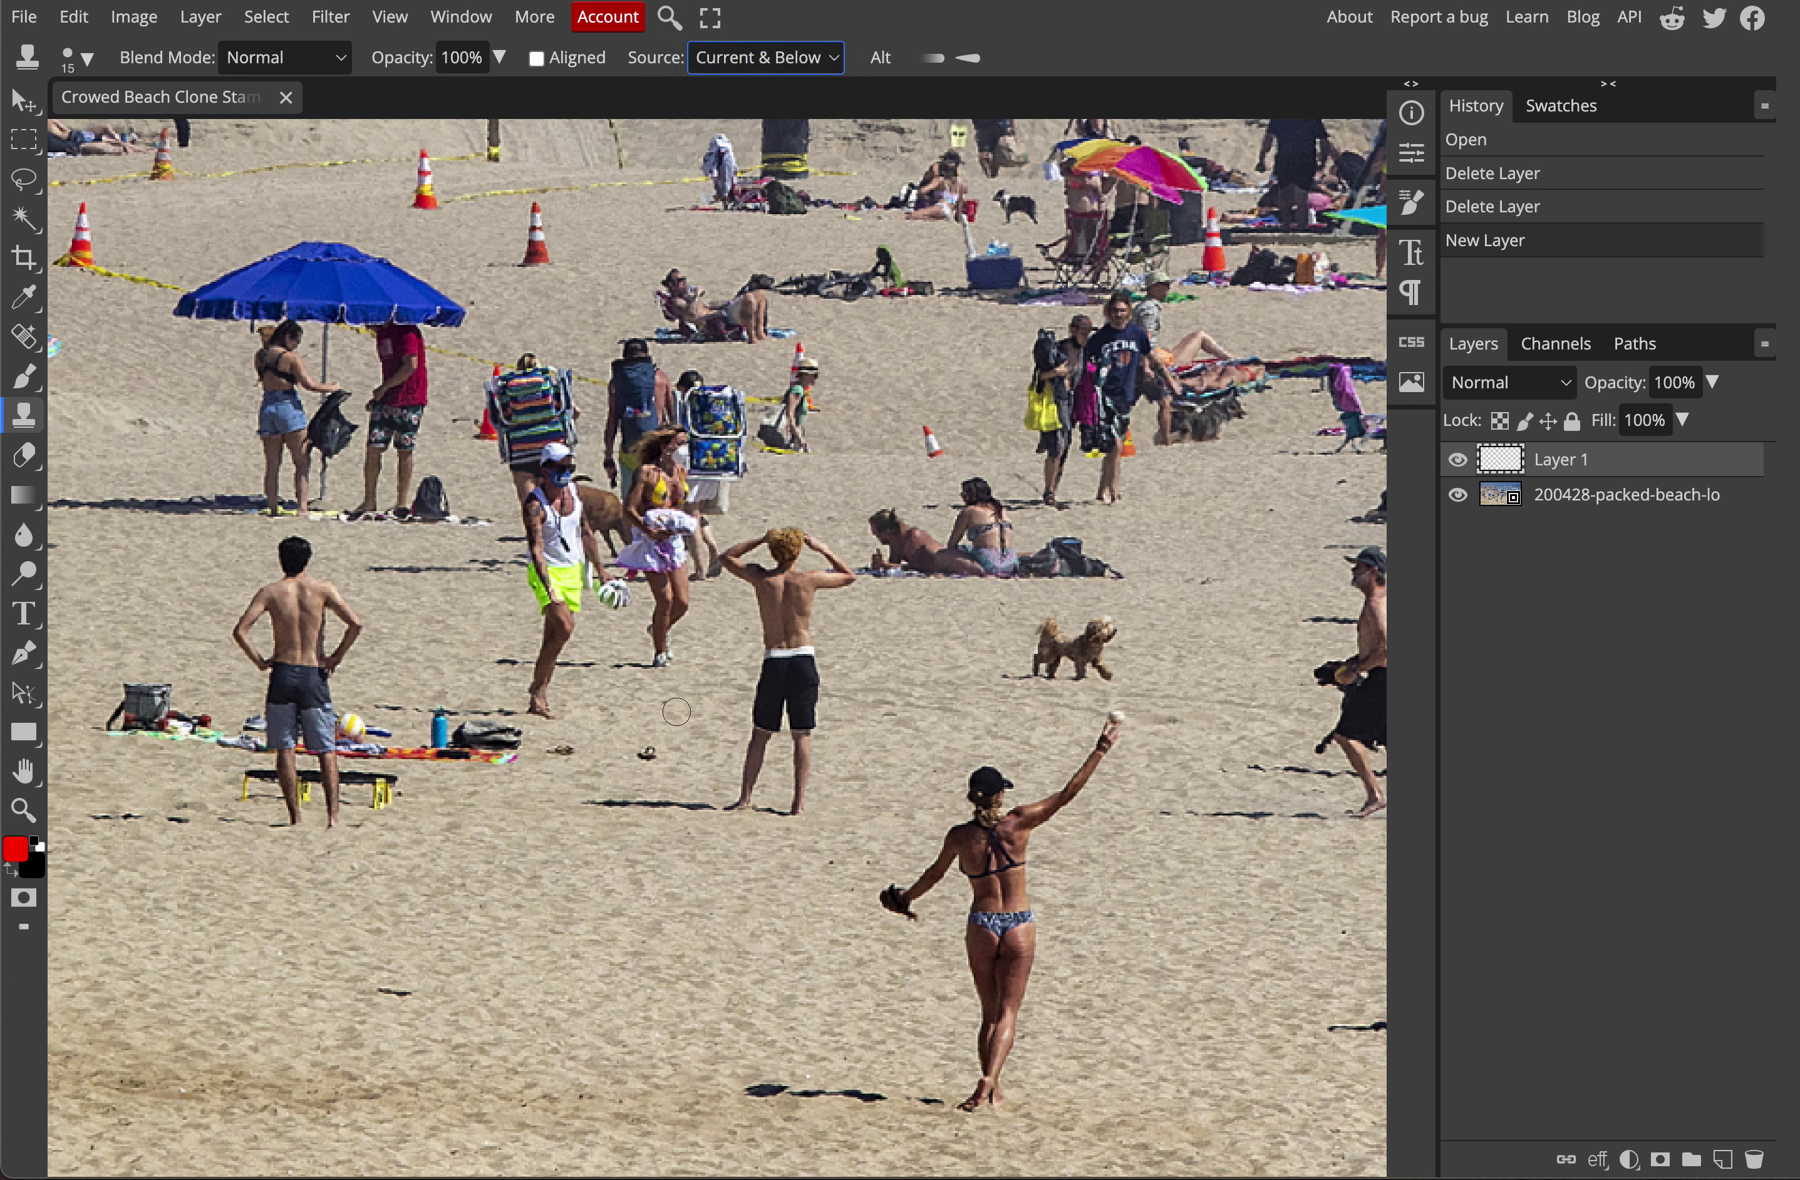
- Zoom in on the woman and golden retriever and sample sand beside her as clone source
click(796, 677)
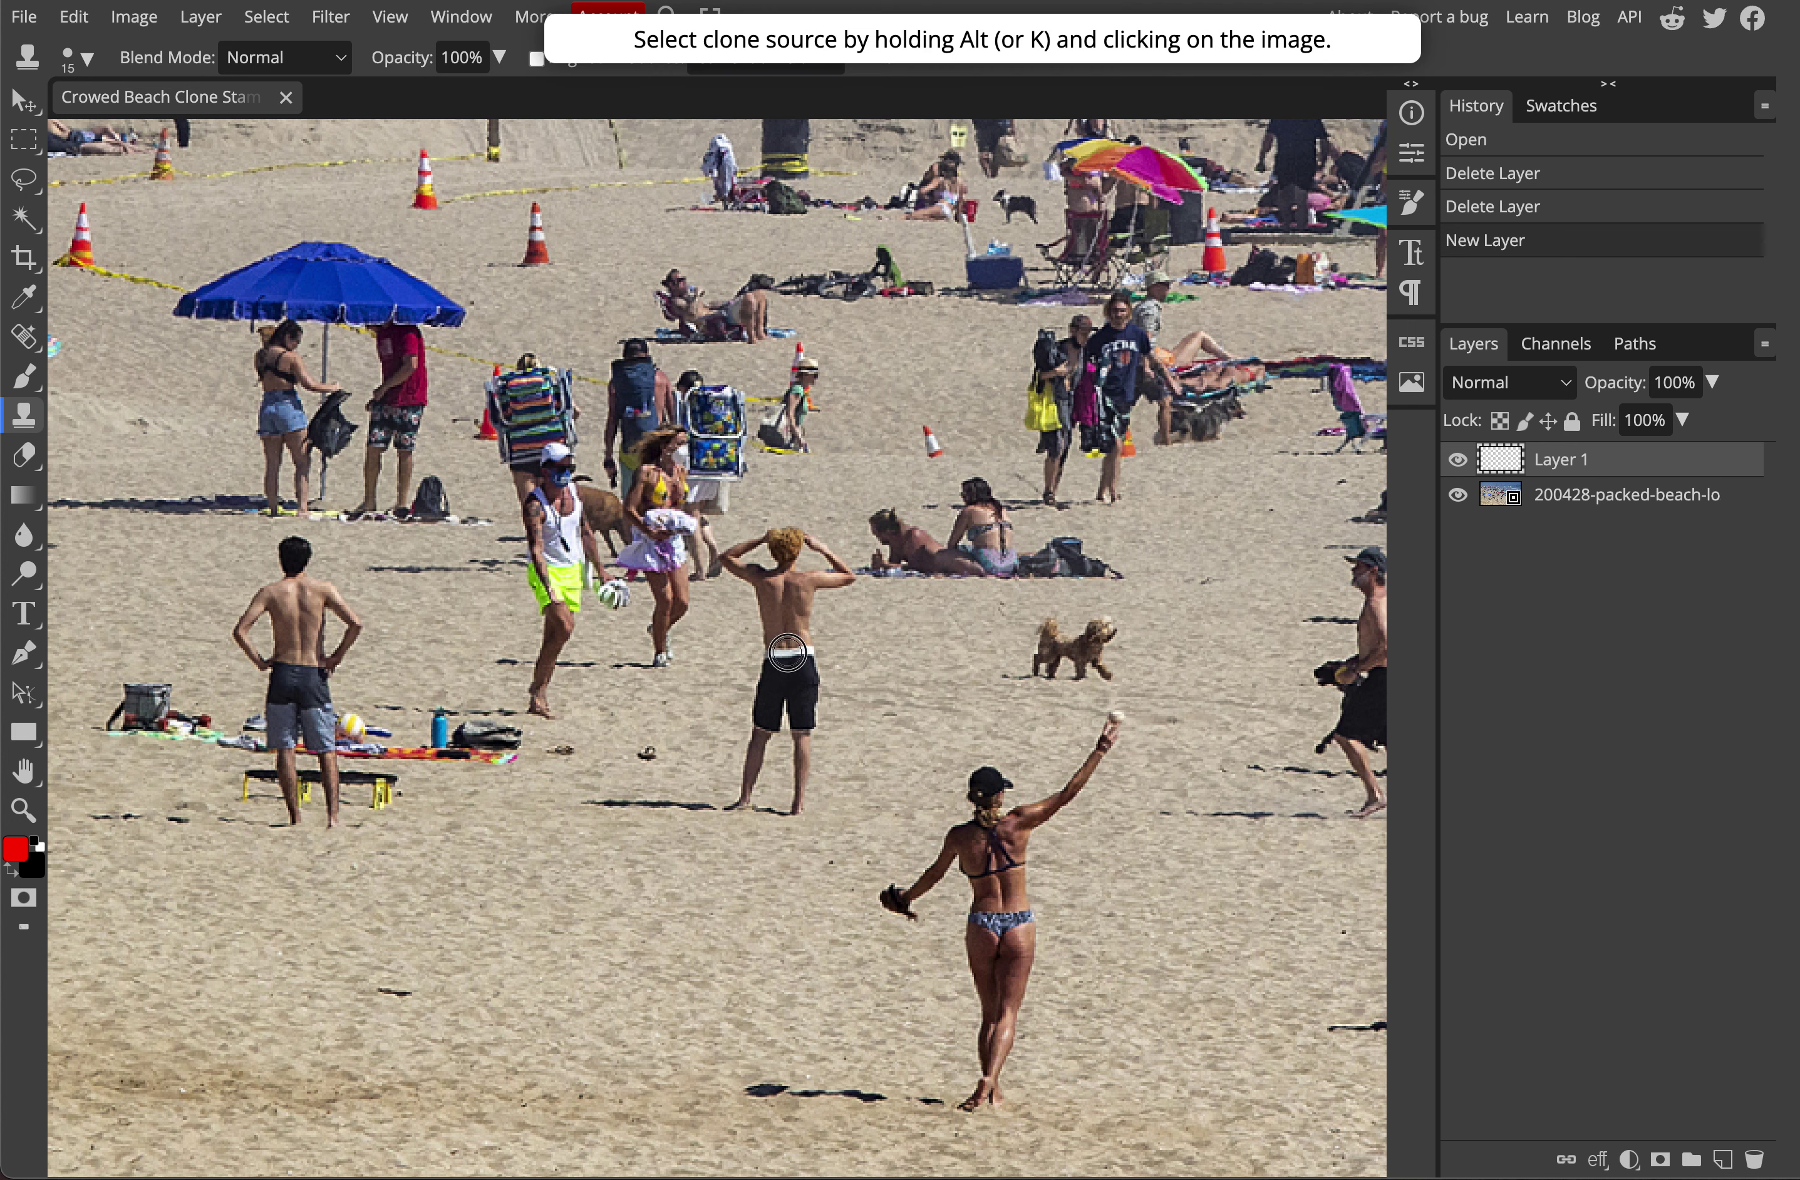
click(784, 699)
click(783, 699)
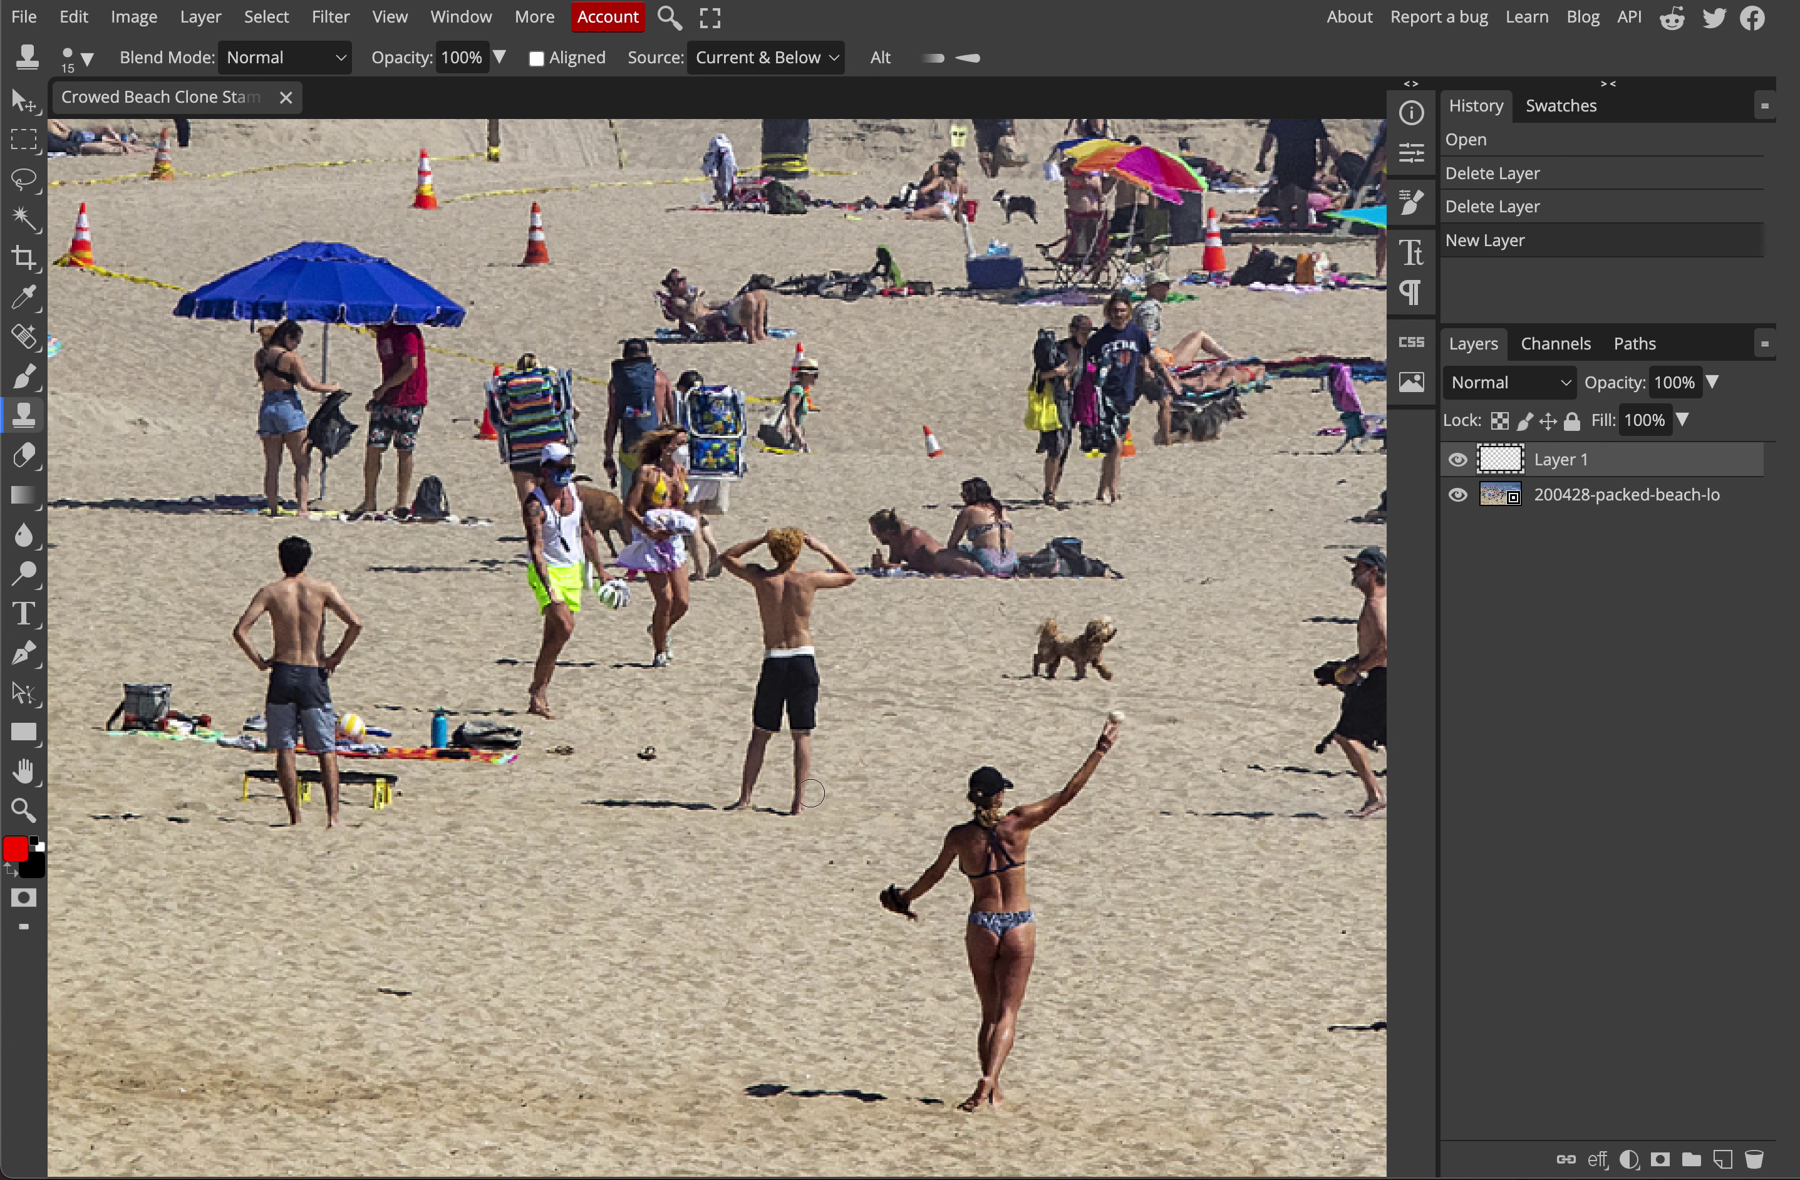
drag(843, 933, 433, 720)
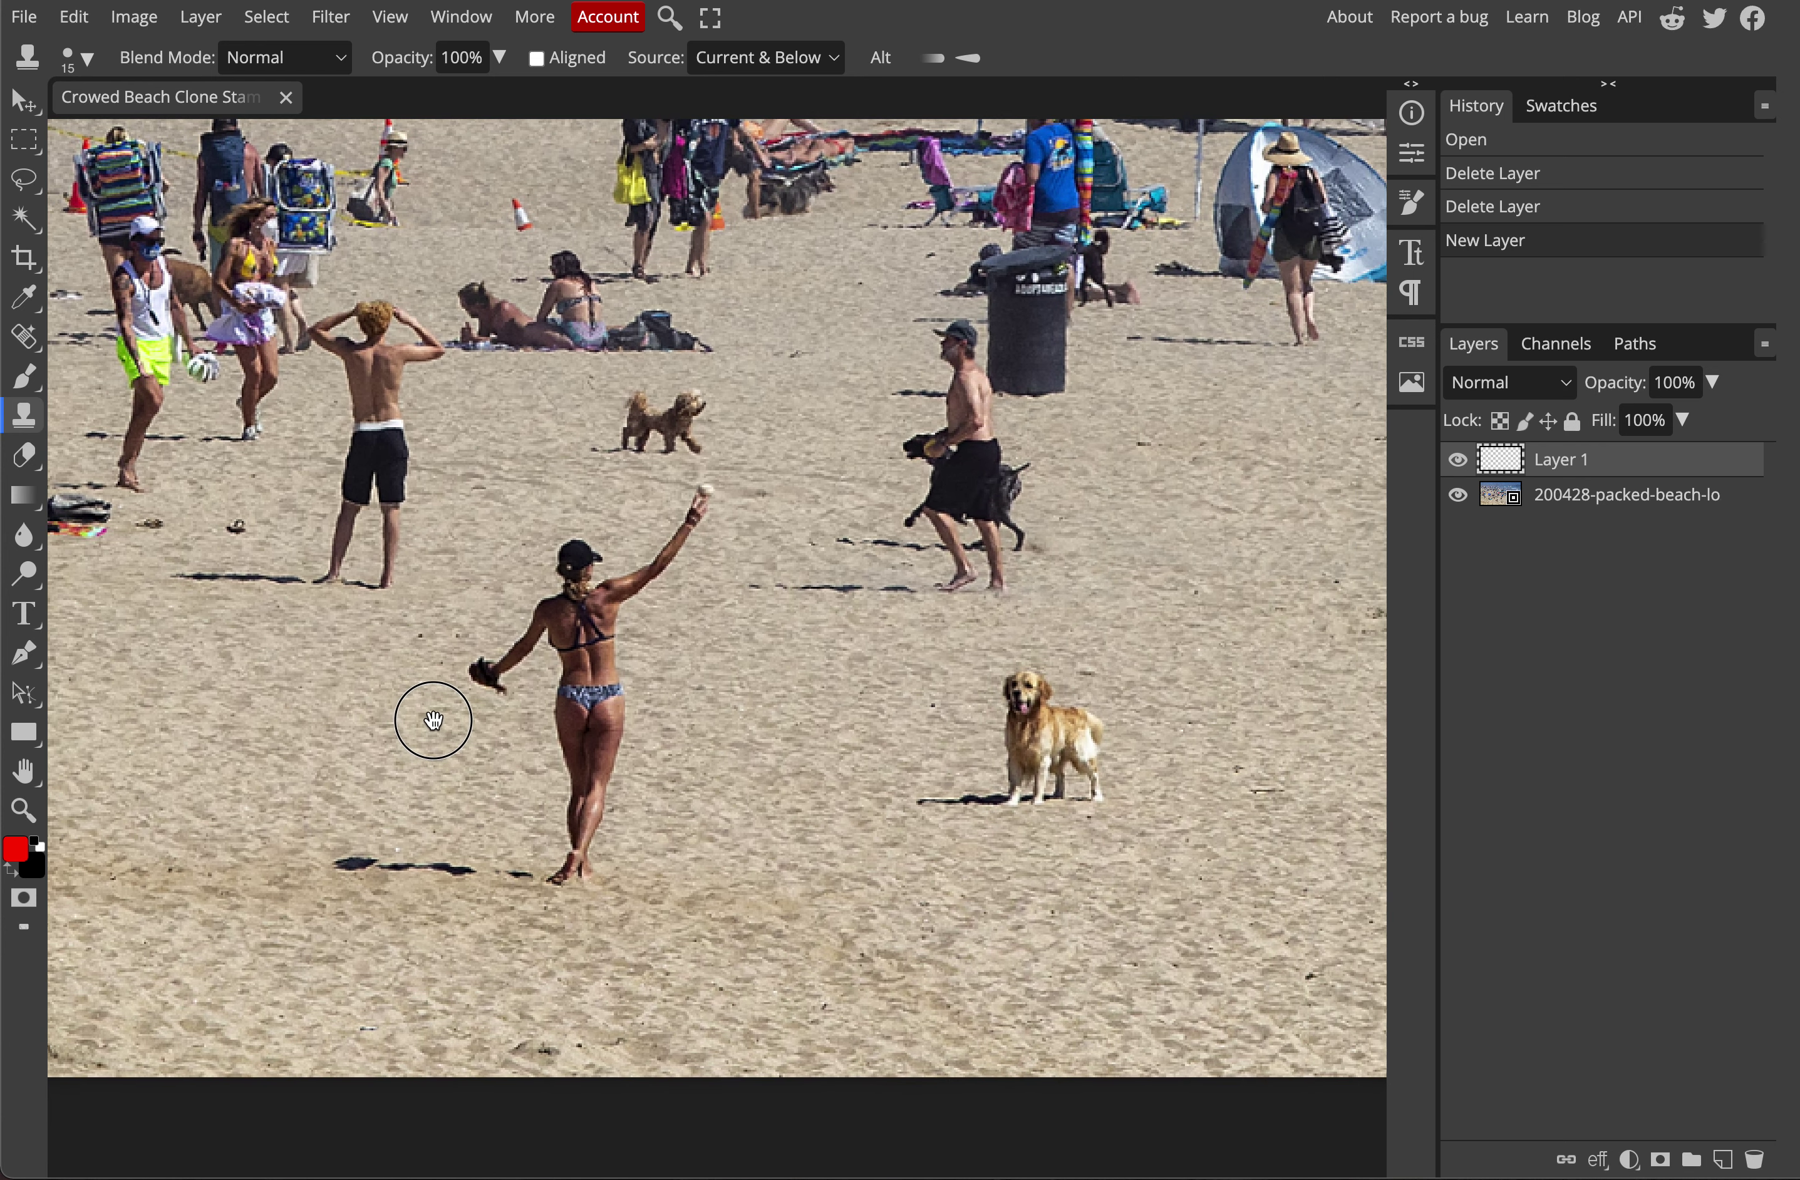
scroll(433, 720, up, 3)
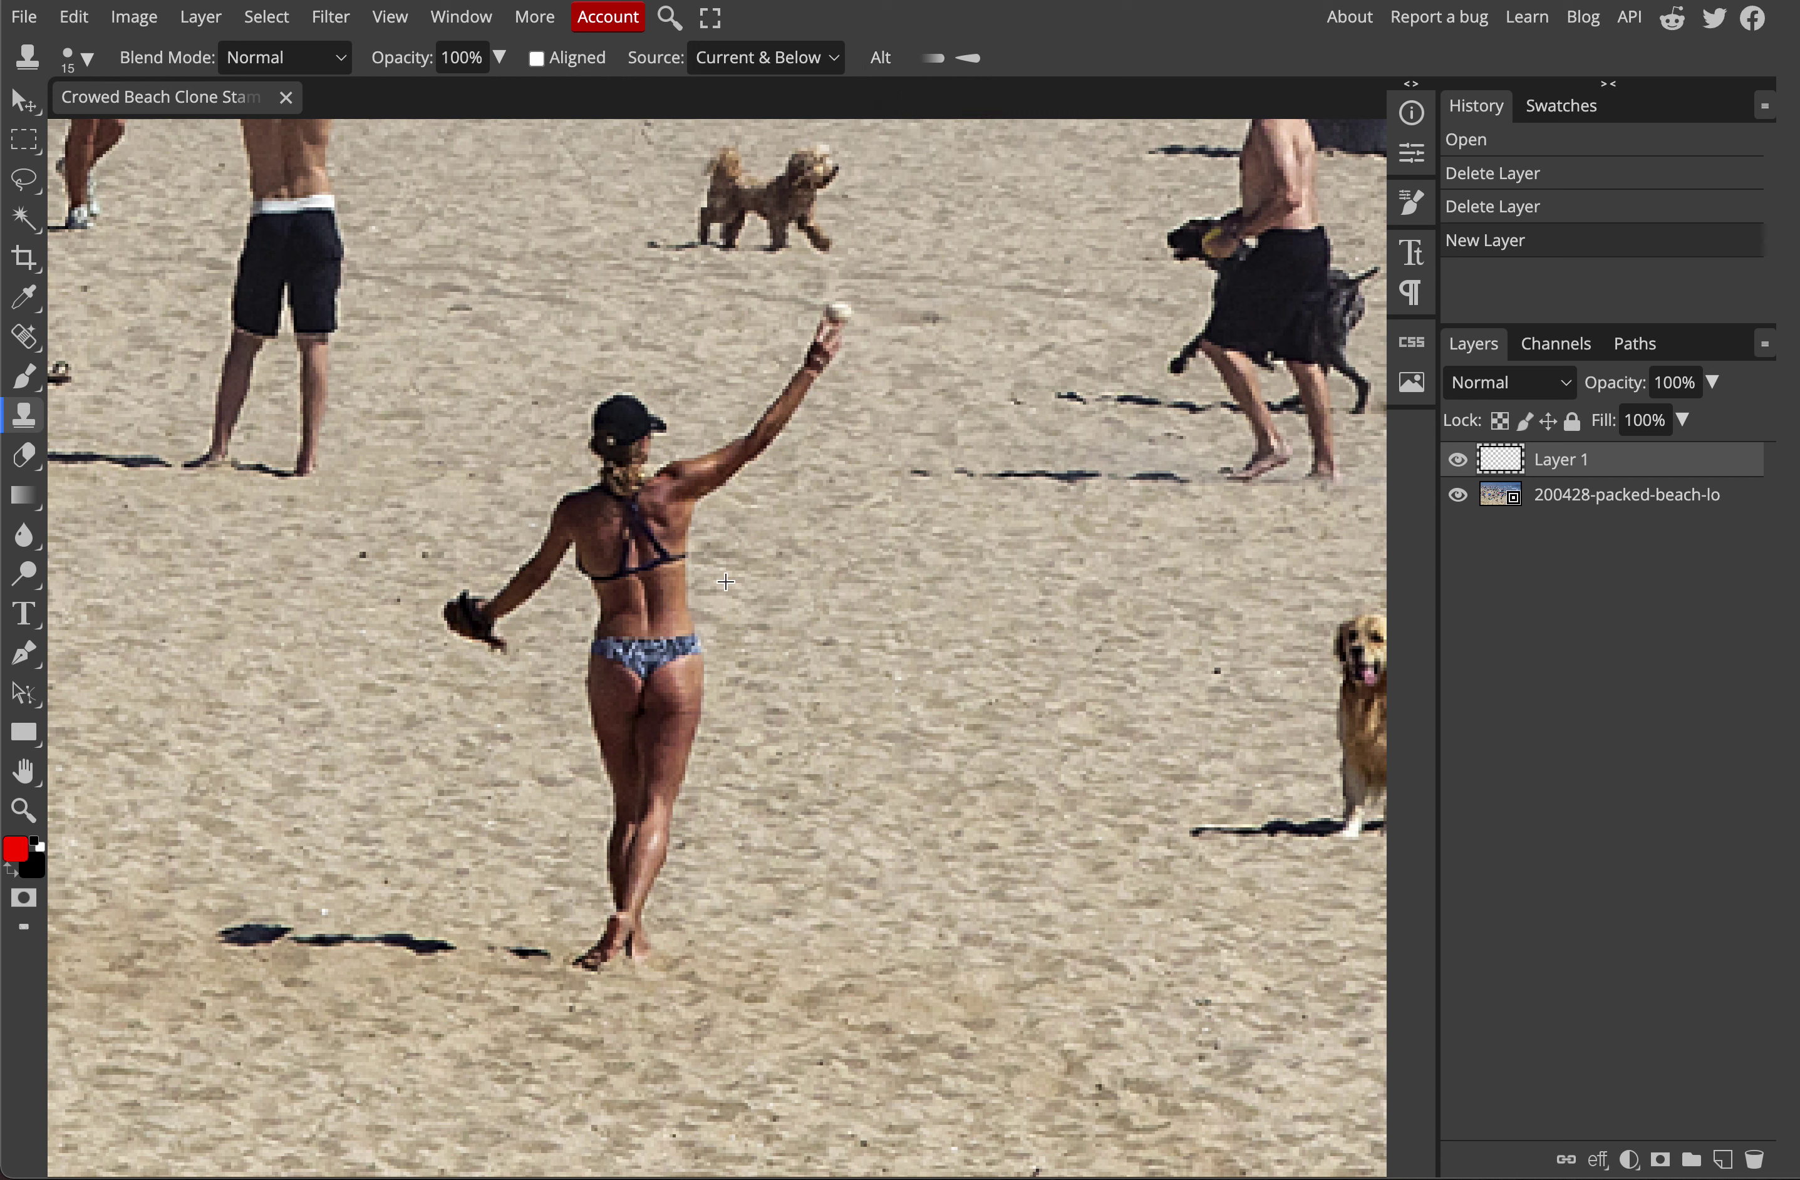
alt+click(481, 782)
- Clone sand over the ball-throwing woman's thigh and upper back on the new layer
mouse_move(646, 776)
mouse_down()
mouse_move(635, 736)
mouse_move(627, 765)
mouse_move(597, 709)
mouse_move(629, 711)
mouse_move(664, 786)
mouse_move(616, 818)
mouse_move(665, 846)
mouse_move(625, 854)
mouse_move(640, 876)
mouse_move(666, 716)
mouse_move(687, 709)
mouse_move(655, 712)
mouse_move(664, 728)
mouse_move(651, 602)
mouse_move(779, 517)
mouse_move(806, 564)
mouse_move(825, 544)
mouse_move(776, 611)
mouse_up()
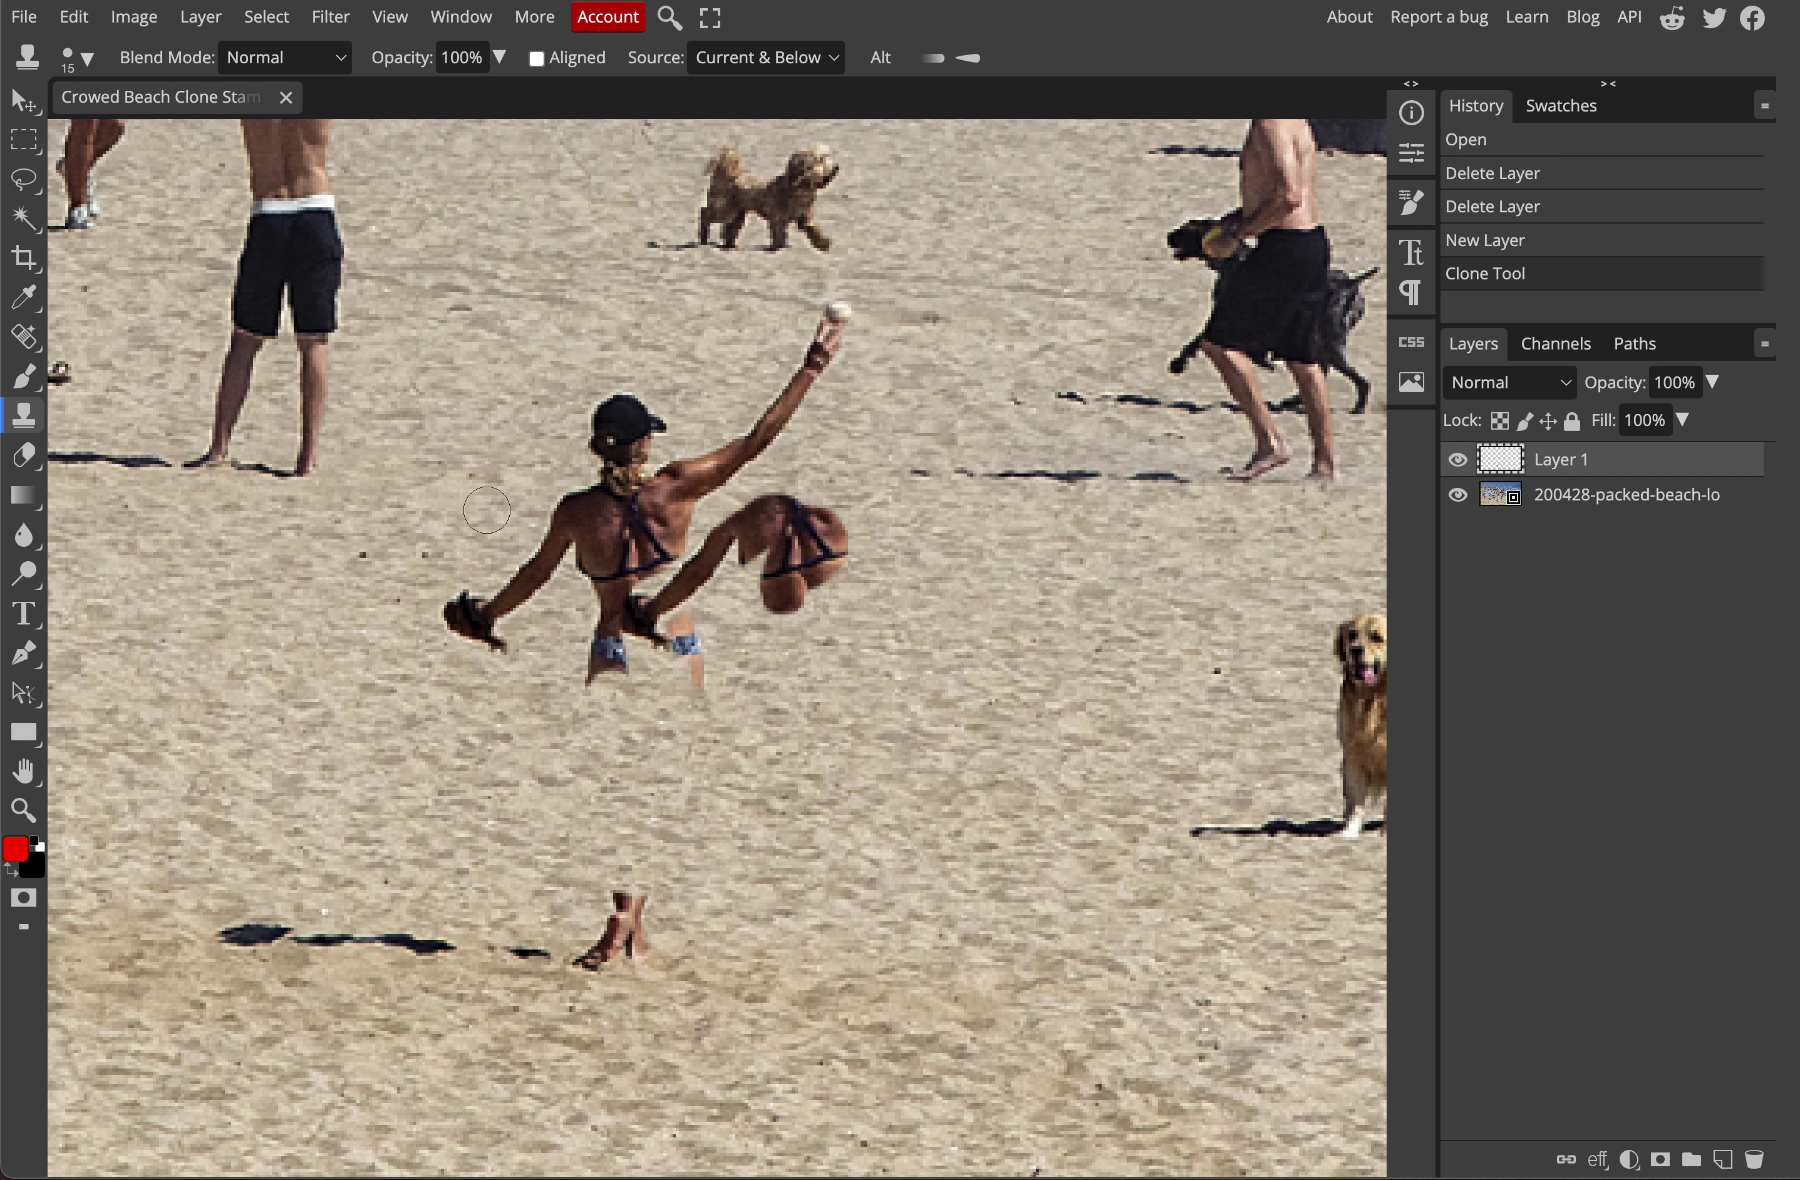
mouse_move(603, 514)
mouse_down()
mouse_move(658, 503)
mouse_move(590, 535)
mouse_move(633, 558)
mouse_move(708, 467)
mouse_move(570, 516)
mouse_move(524, 589)
mouse_move(459, 612)
mouse_move(491, 633)
mouse_up()
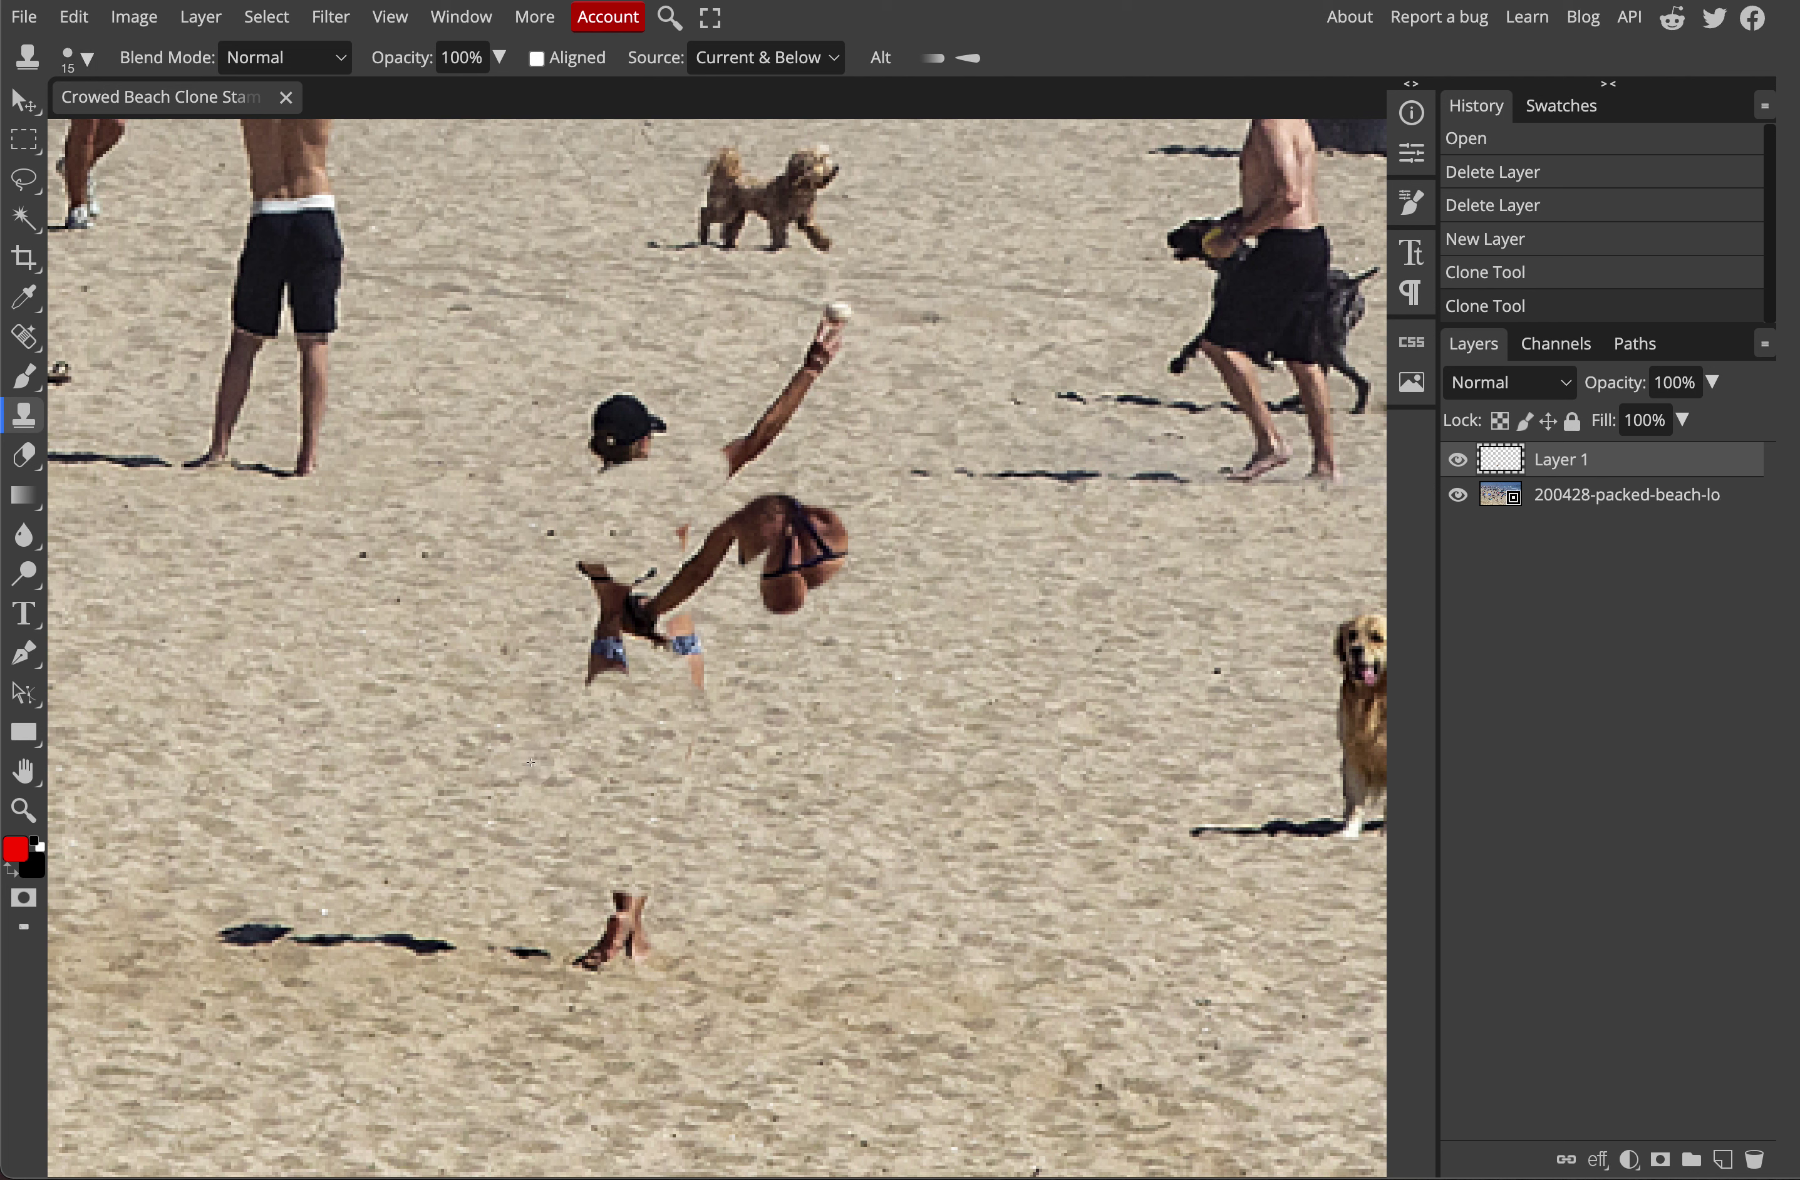
- Soften the Clone Stamp brush to 0% hardness
click(85, 58)
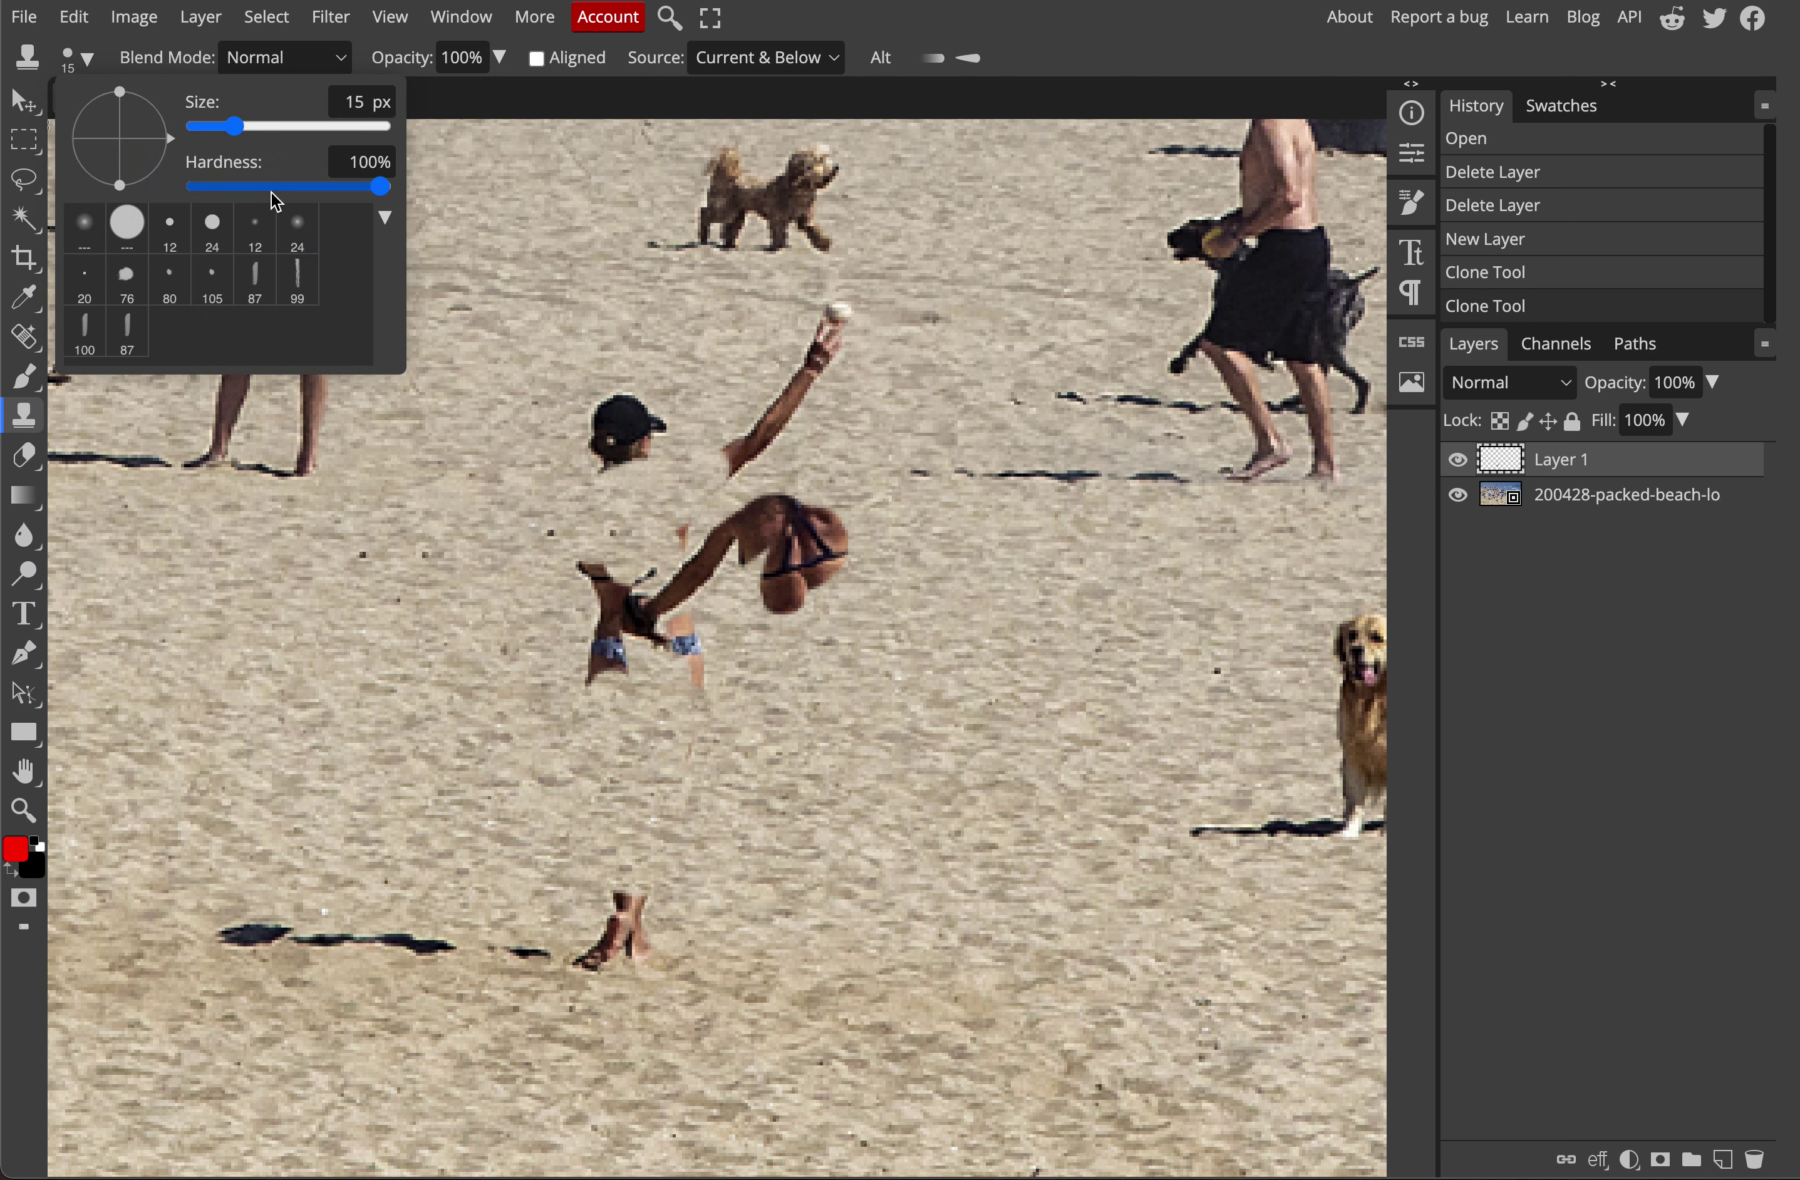
mouse_move(276, 202)
mouse_down()
mouse_move(298, 193)
mouse_move(193, 186)
mouse_up()
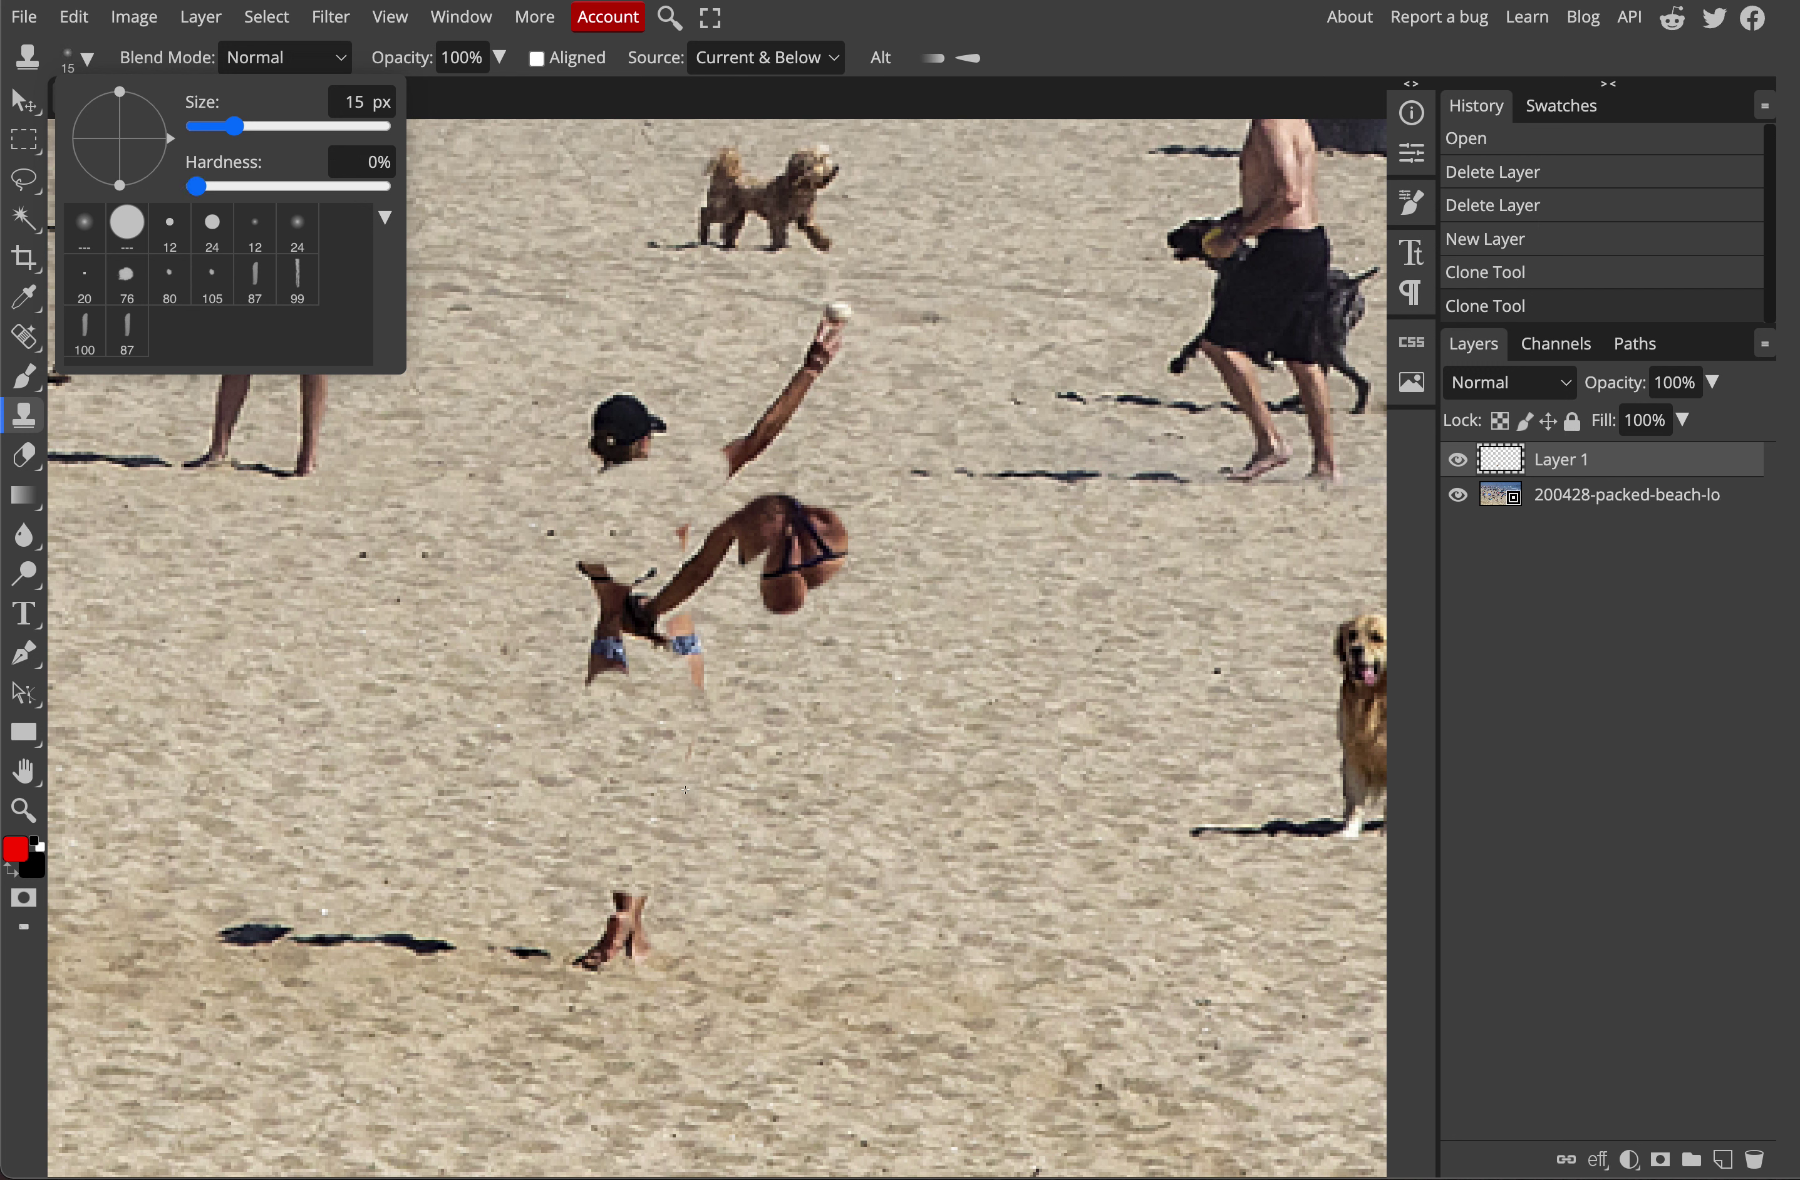
click(566, 647)
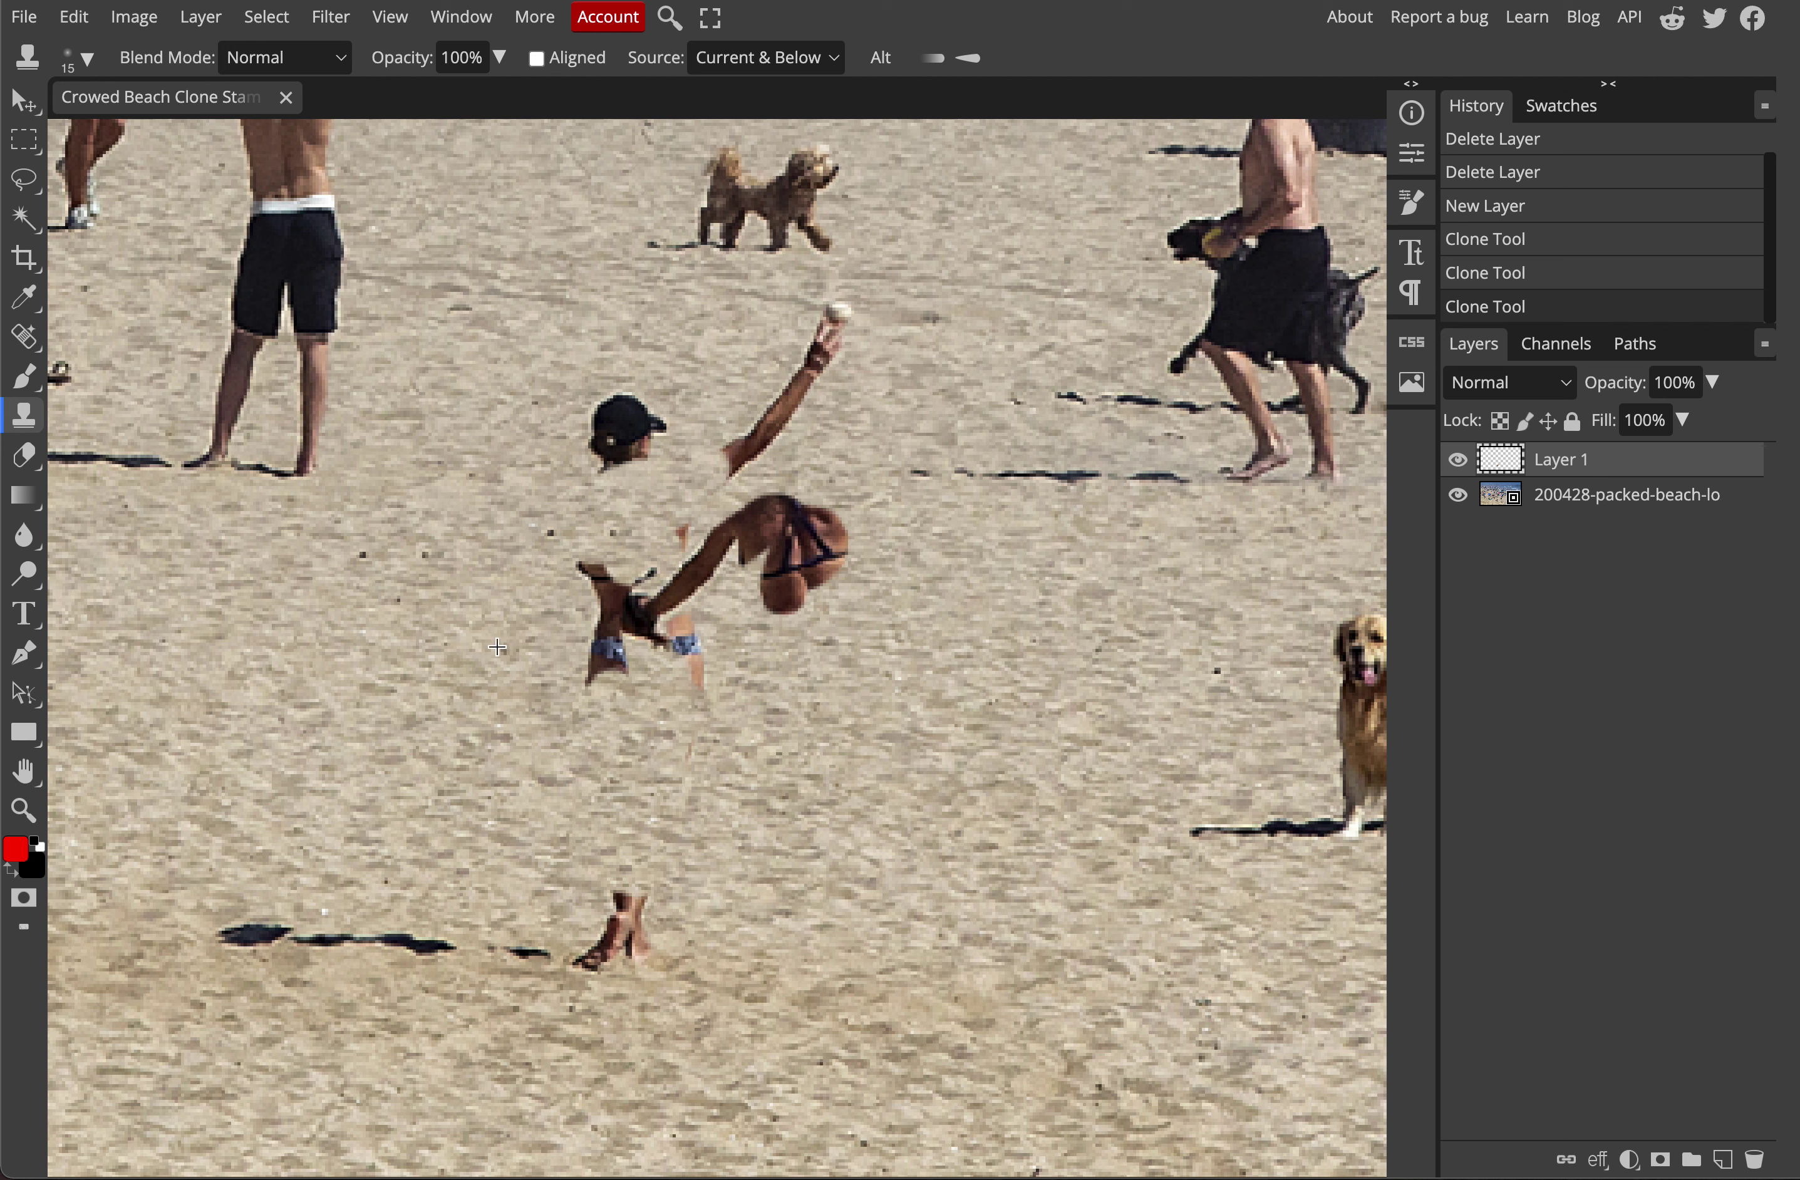
- Clone sand over the woman's torso, arms, head, legs and the left end of her shadow
mouse_move(627, 631)
mouse_down()
mouse_move(585, 618)
mouse_move(585, 561)
mouse_move(652, 605)
mouse_move(587, 666)
mouse_up()
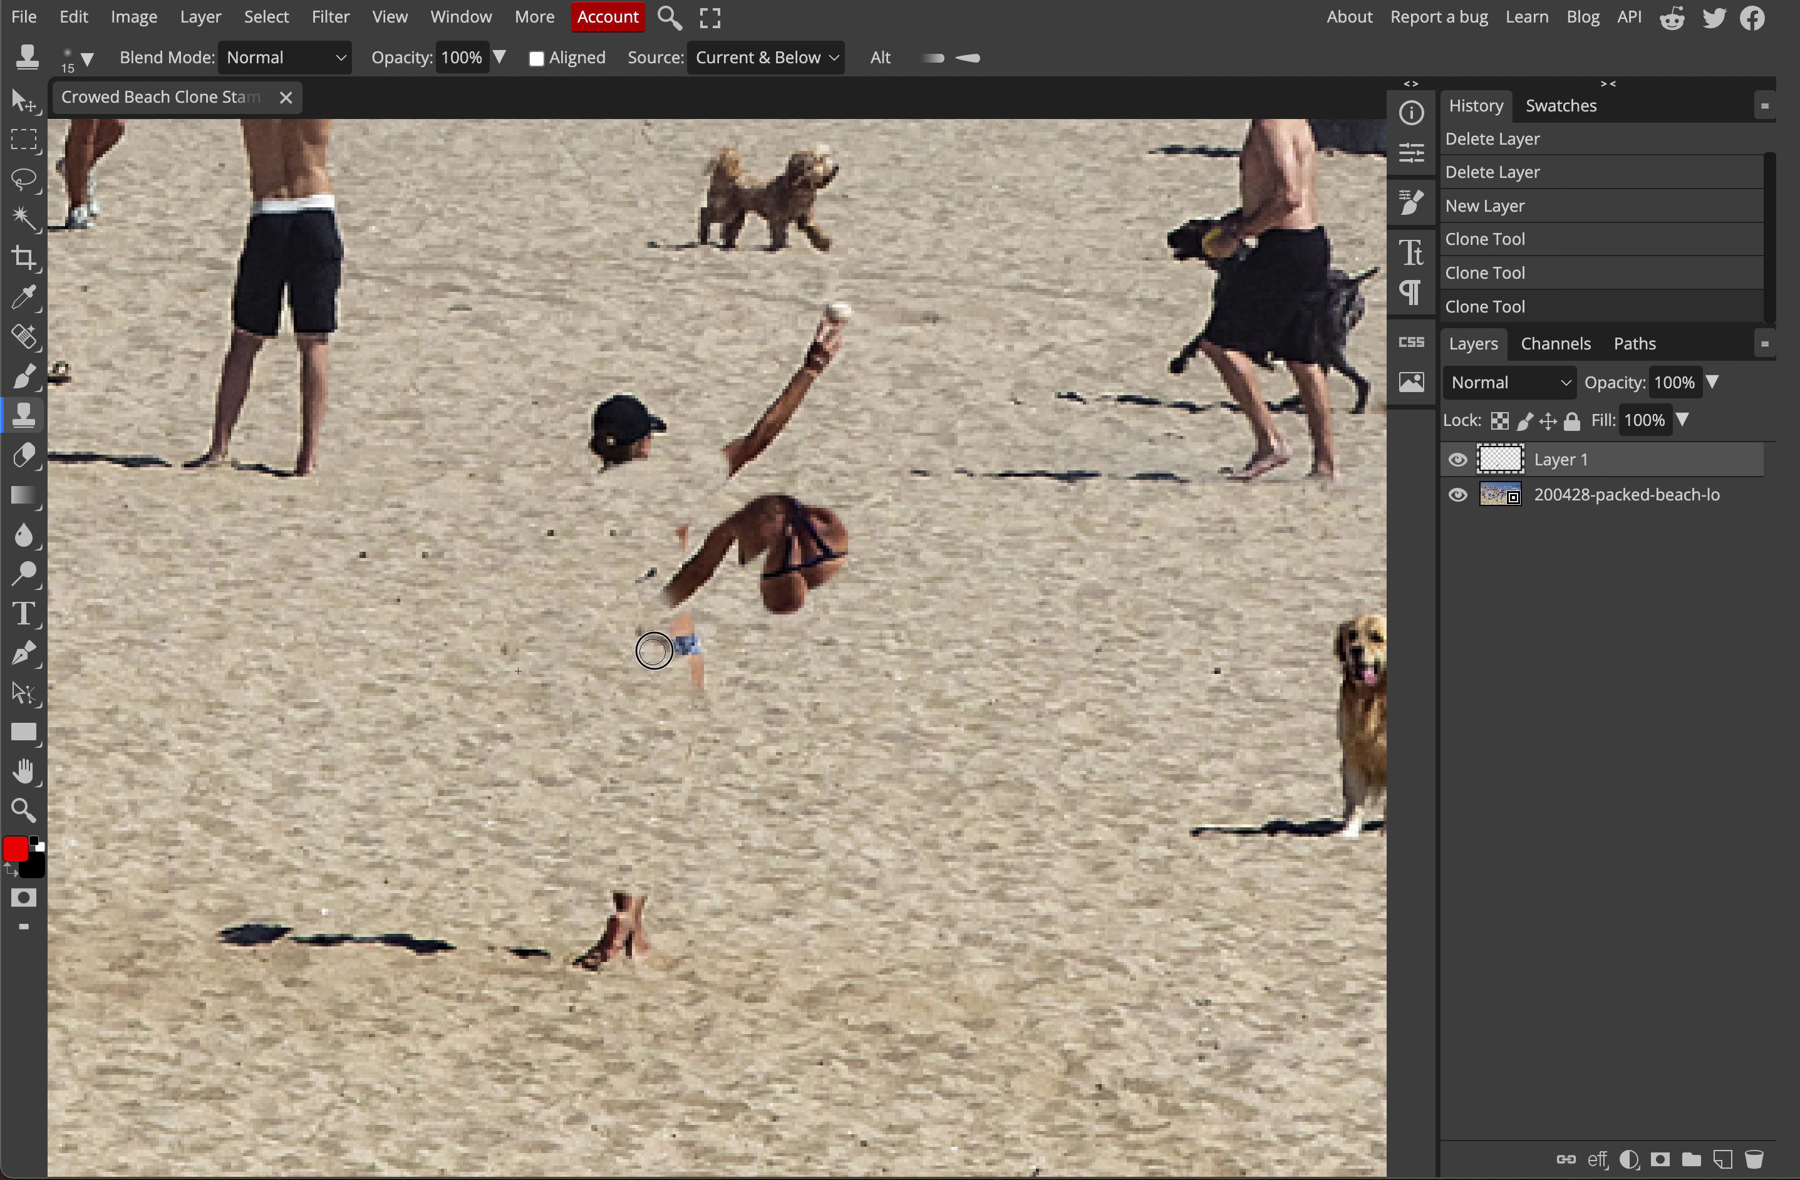
mouse_move(673, 593)
mouse_down()
mouse_move(728, 548)
mouse_move(632, 623)
mouse_up()
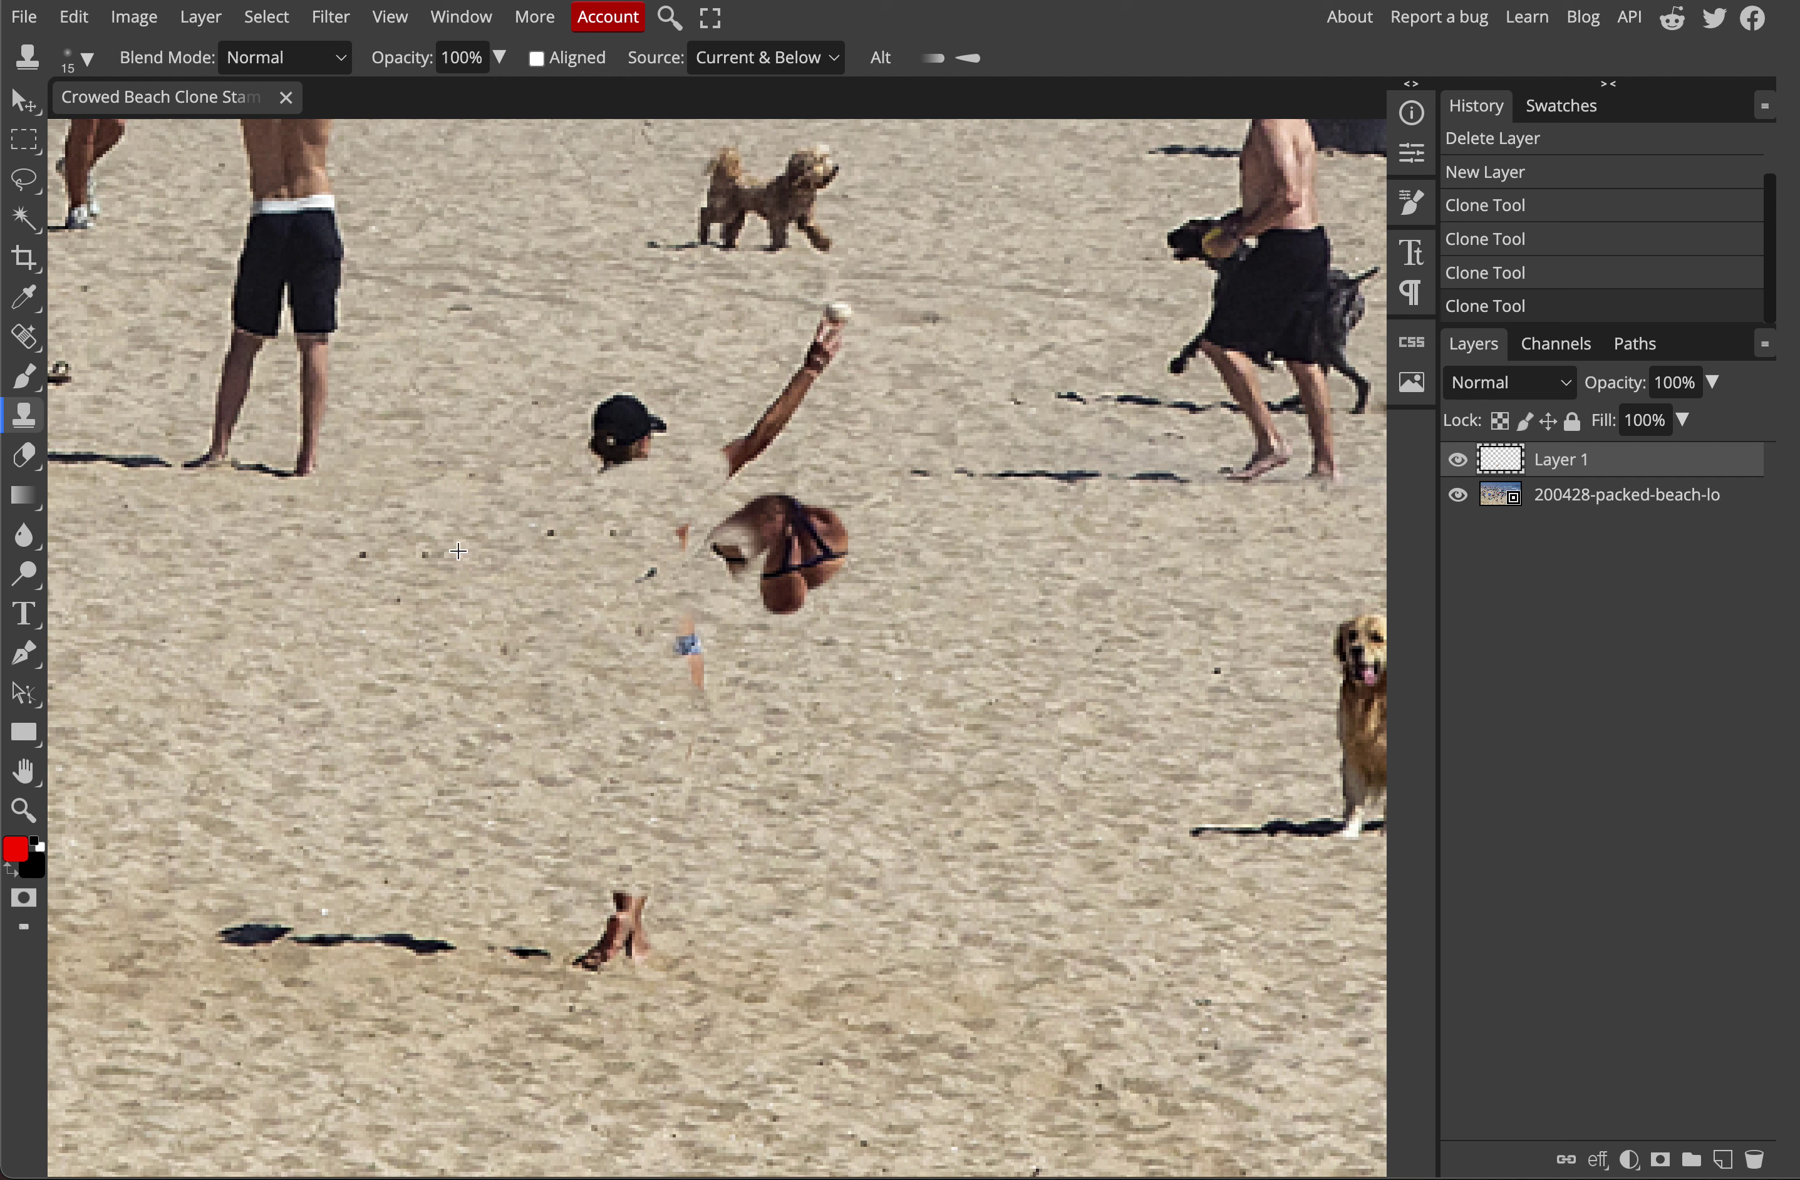
mouse_move(650, 424)
mouse_down()
mouse_move(610, 425)
mouse_move(600, 448)
mouse_move(631, 442)
mouse_move(620, 410)
mouse_move(676, 435)
mouse_move(629, 594)
mouse_up()
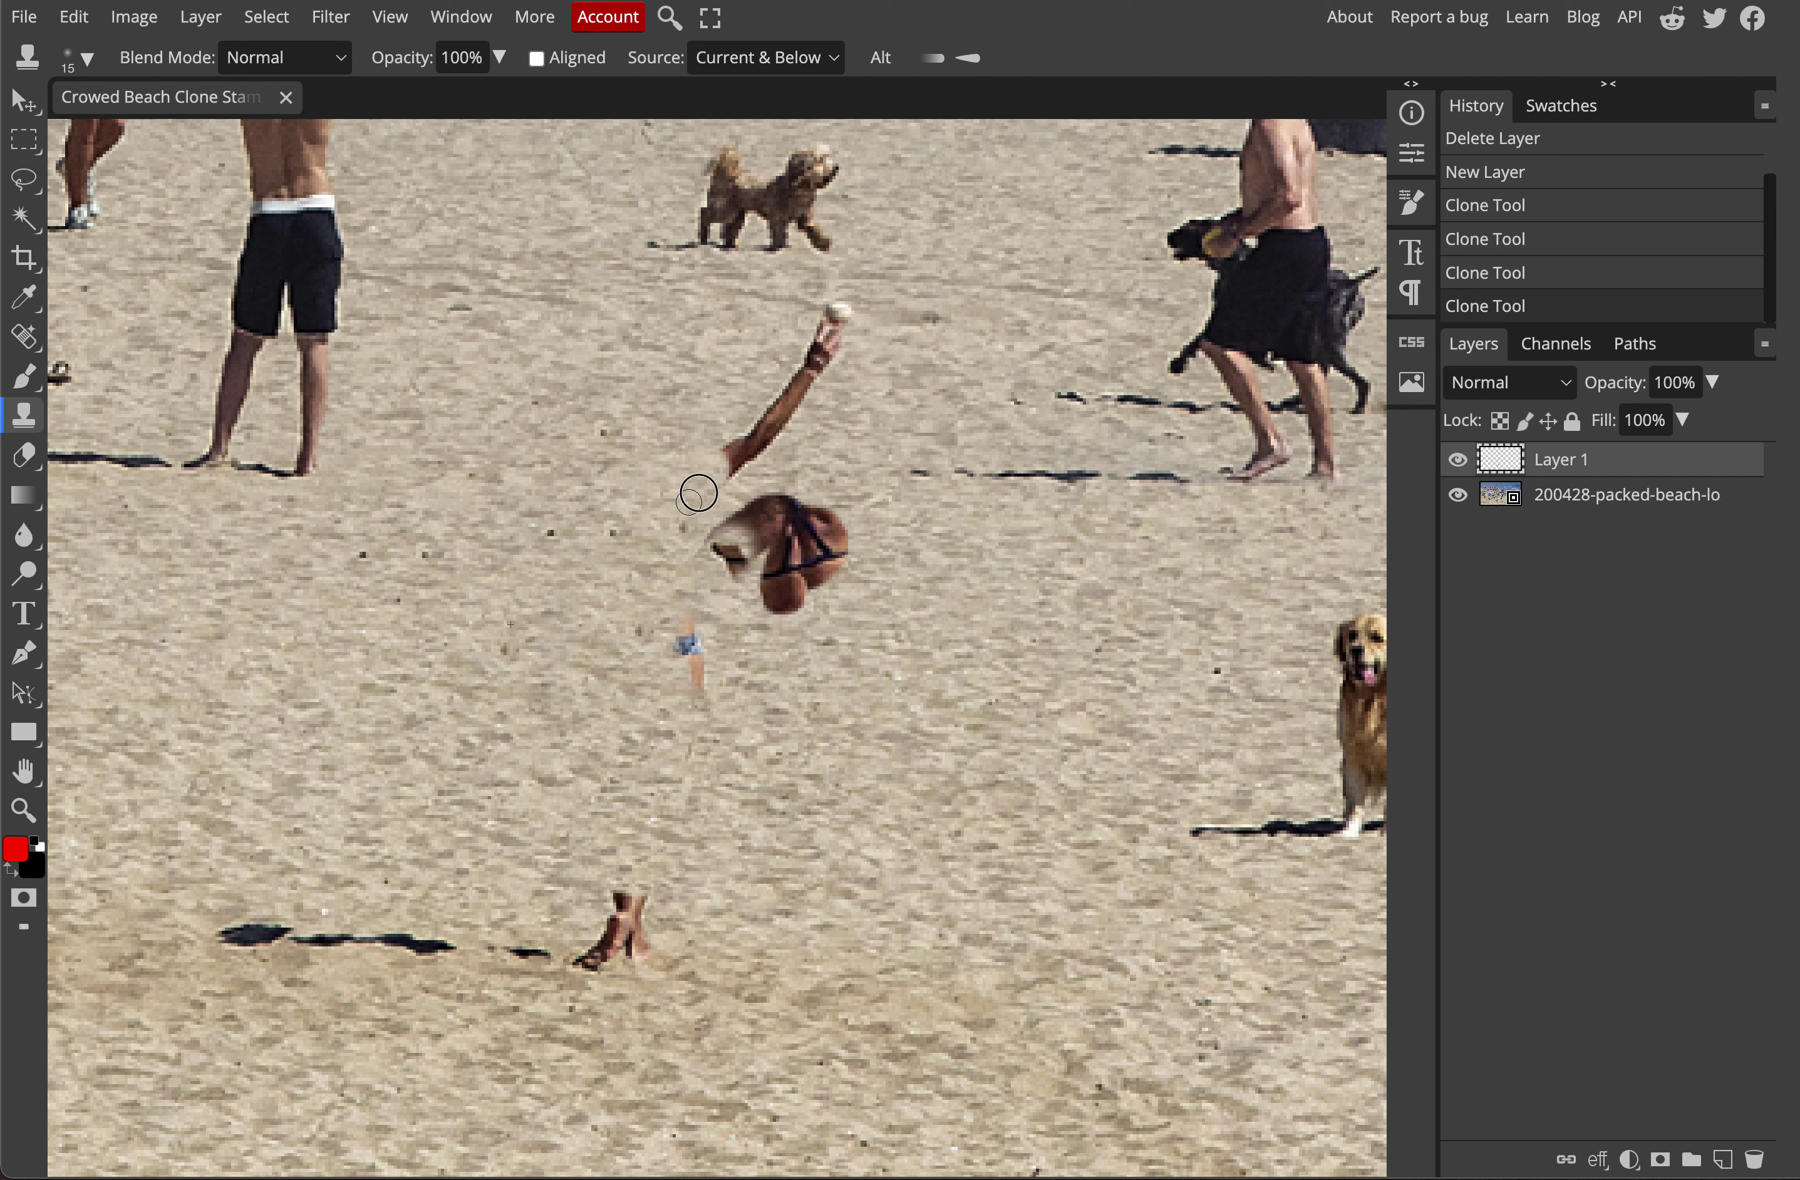
mouse_move(697, 493)
mouse_down()
mouse_move(816, 323)
mouse_move(829, 354)
mouse_move(833, 333)
mouse_move(783, 343)
mouse_move(845, 324)
mouse_move(800, 317)
mouse_move(837, 320)
mouse_move(793, 418)
mouse_move(730, 471)
mouse_move(780, 440)
mouse_move(722, 530)
mouse_up()
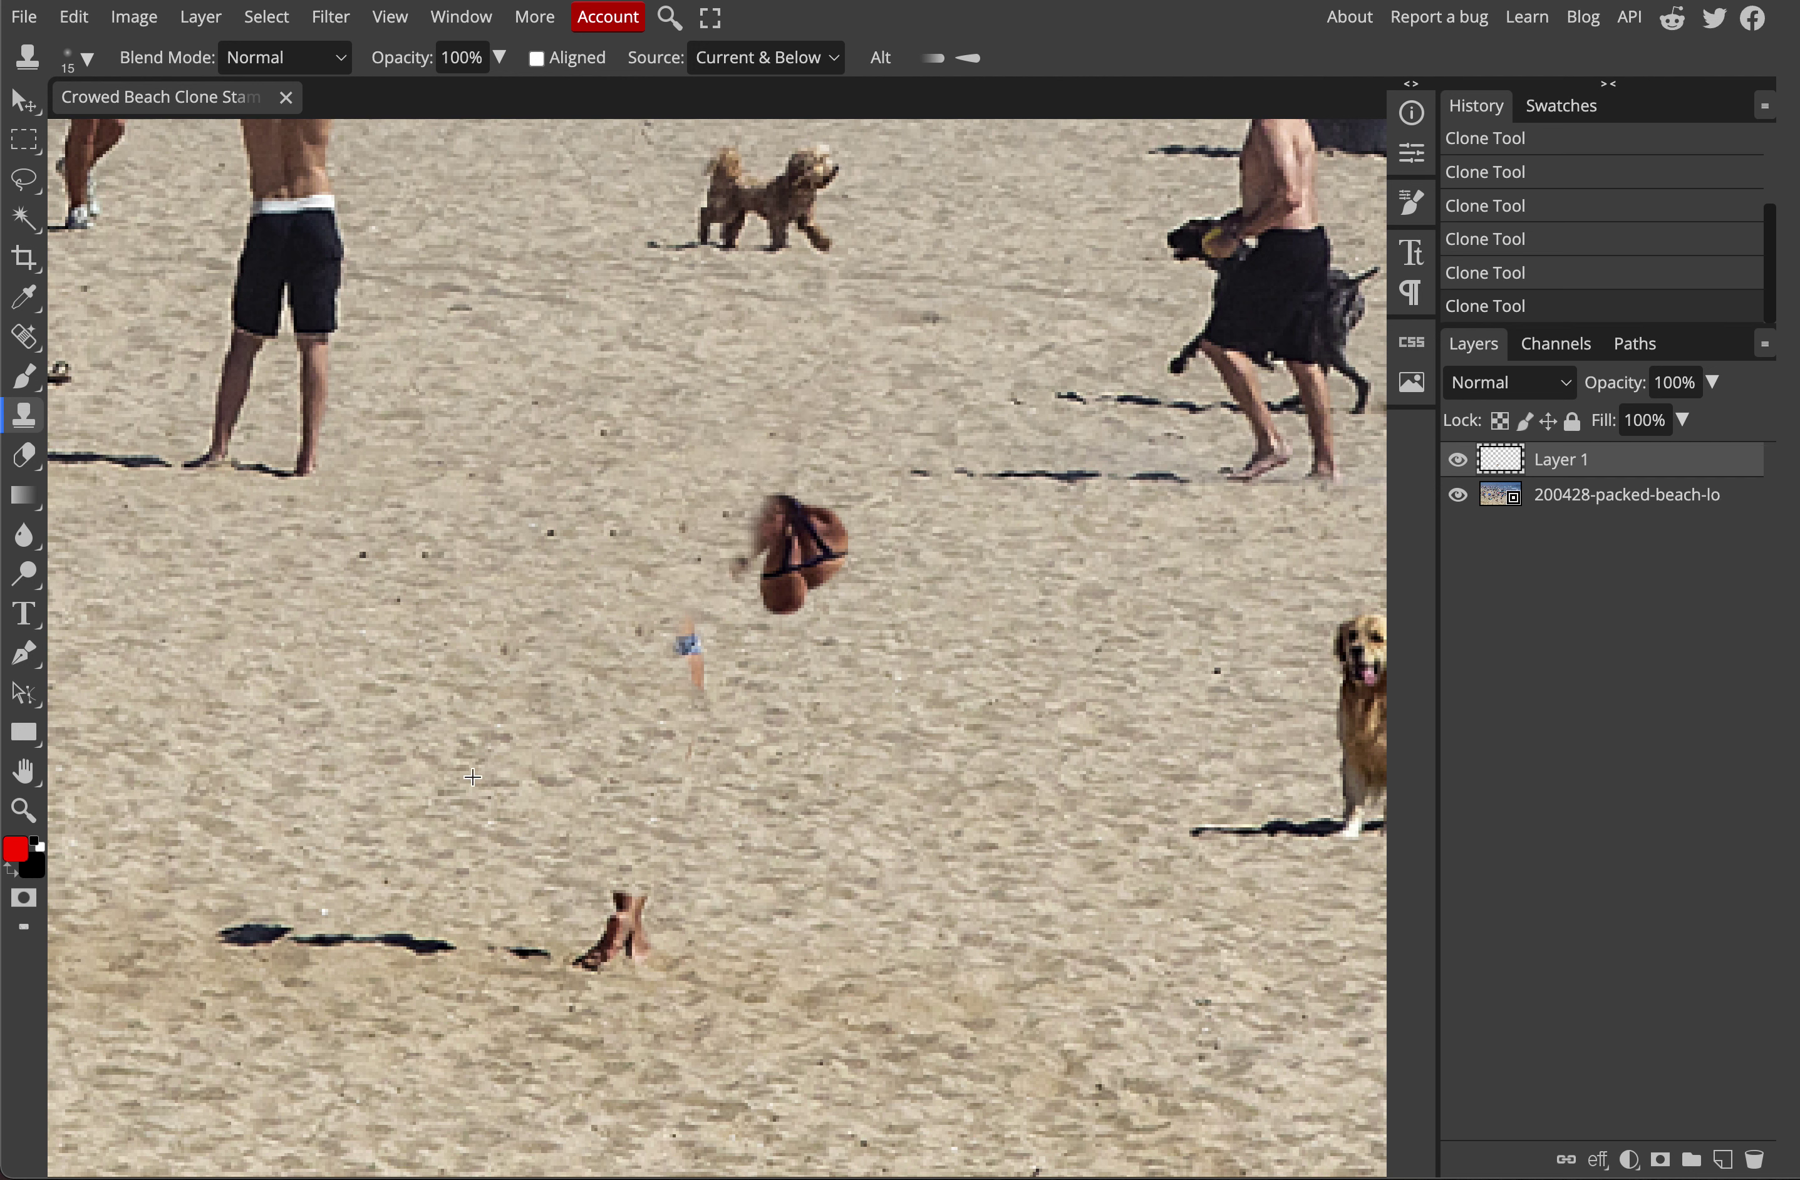
drag(618, 888, 646, 923)
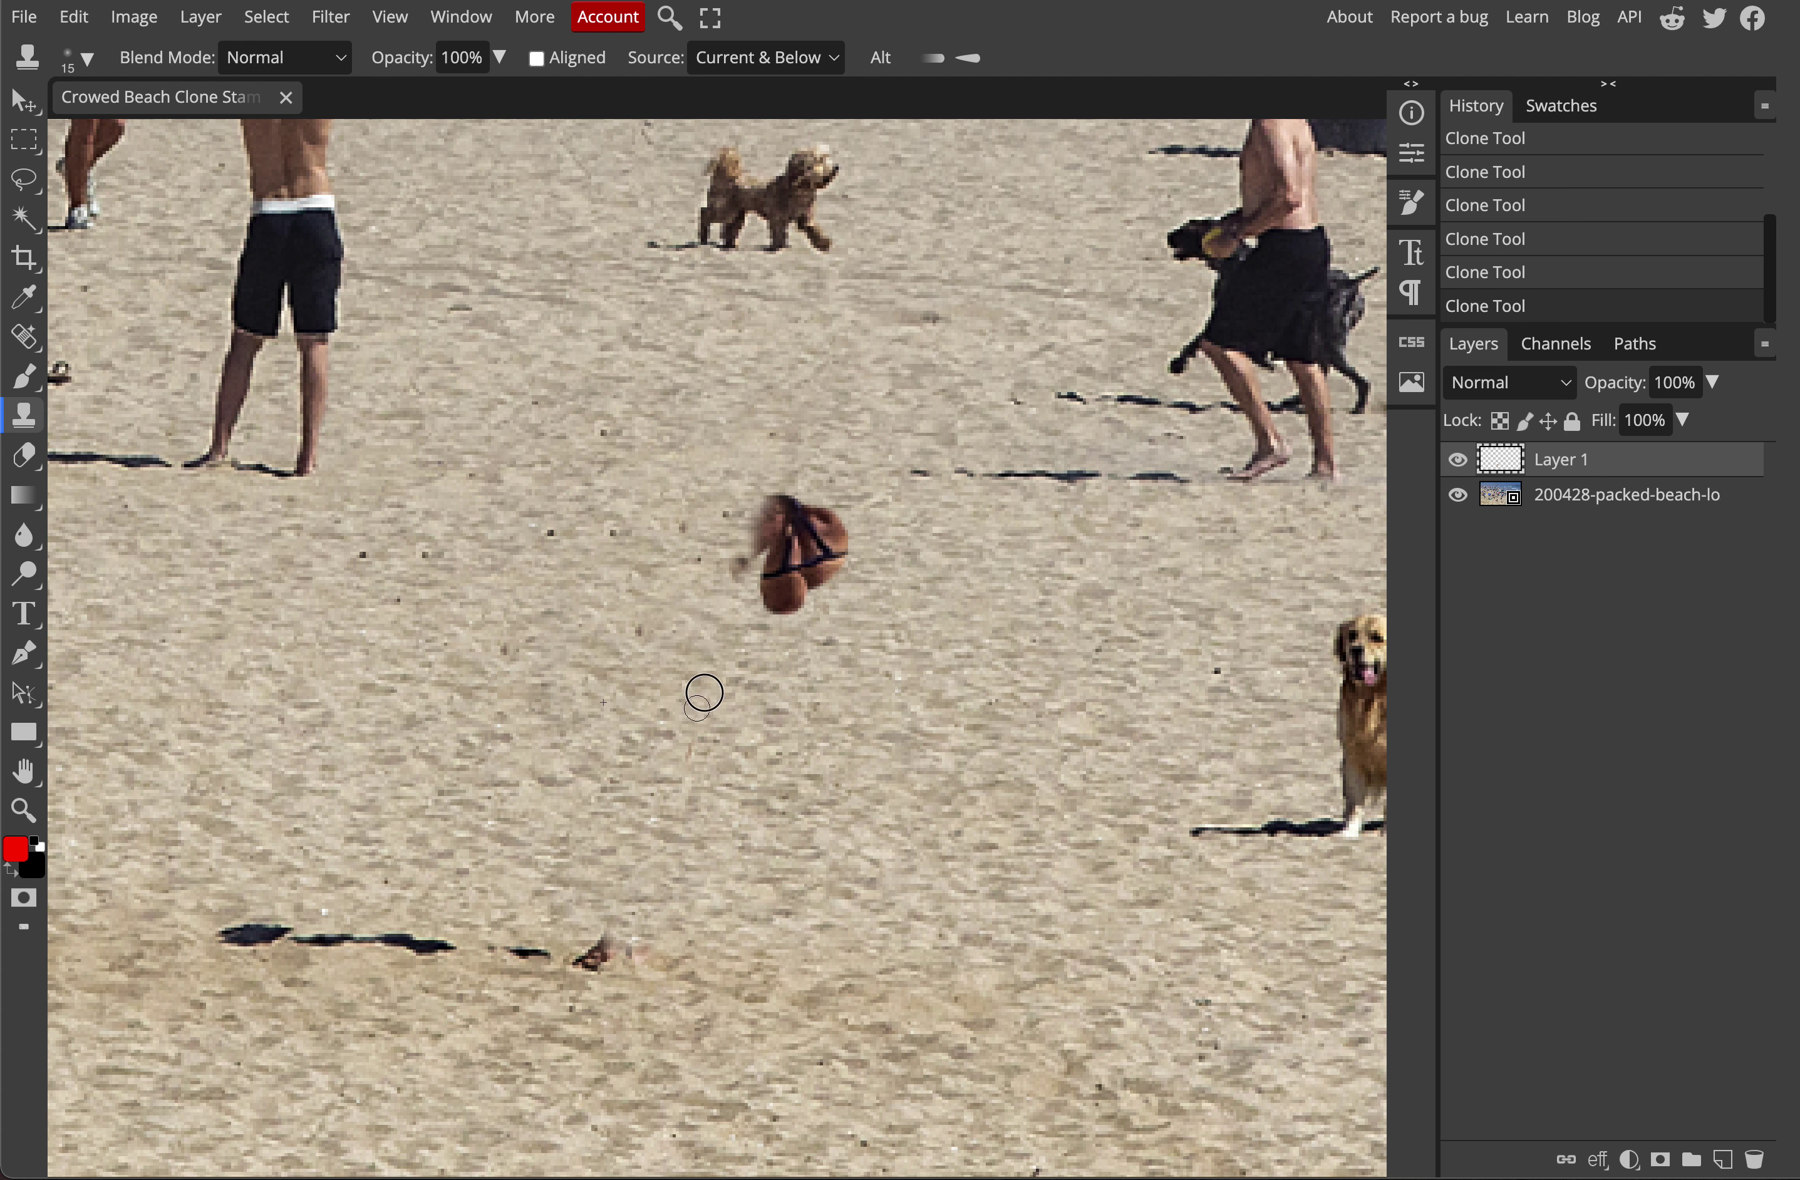
mouse_move(704, 693)
mouse_down()
mouse_move(779, 566)
mouse_move(721, 586)
mouse_up()
mouse_move(783, 524)
mouse_down()
mouse_move(808, 548)
mouse_move(775, 623)
mouse_move(852, 554)
mouse_move(814, 524)
mouse_move(849, 553)
mouse_up()
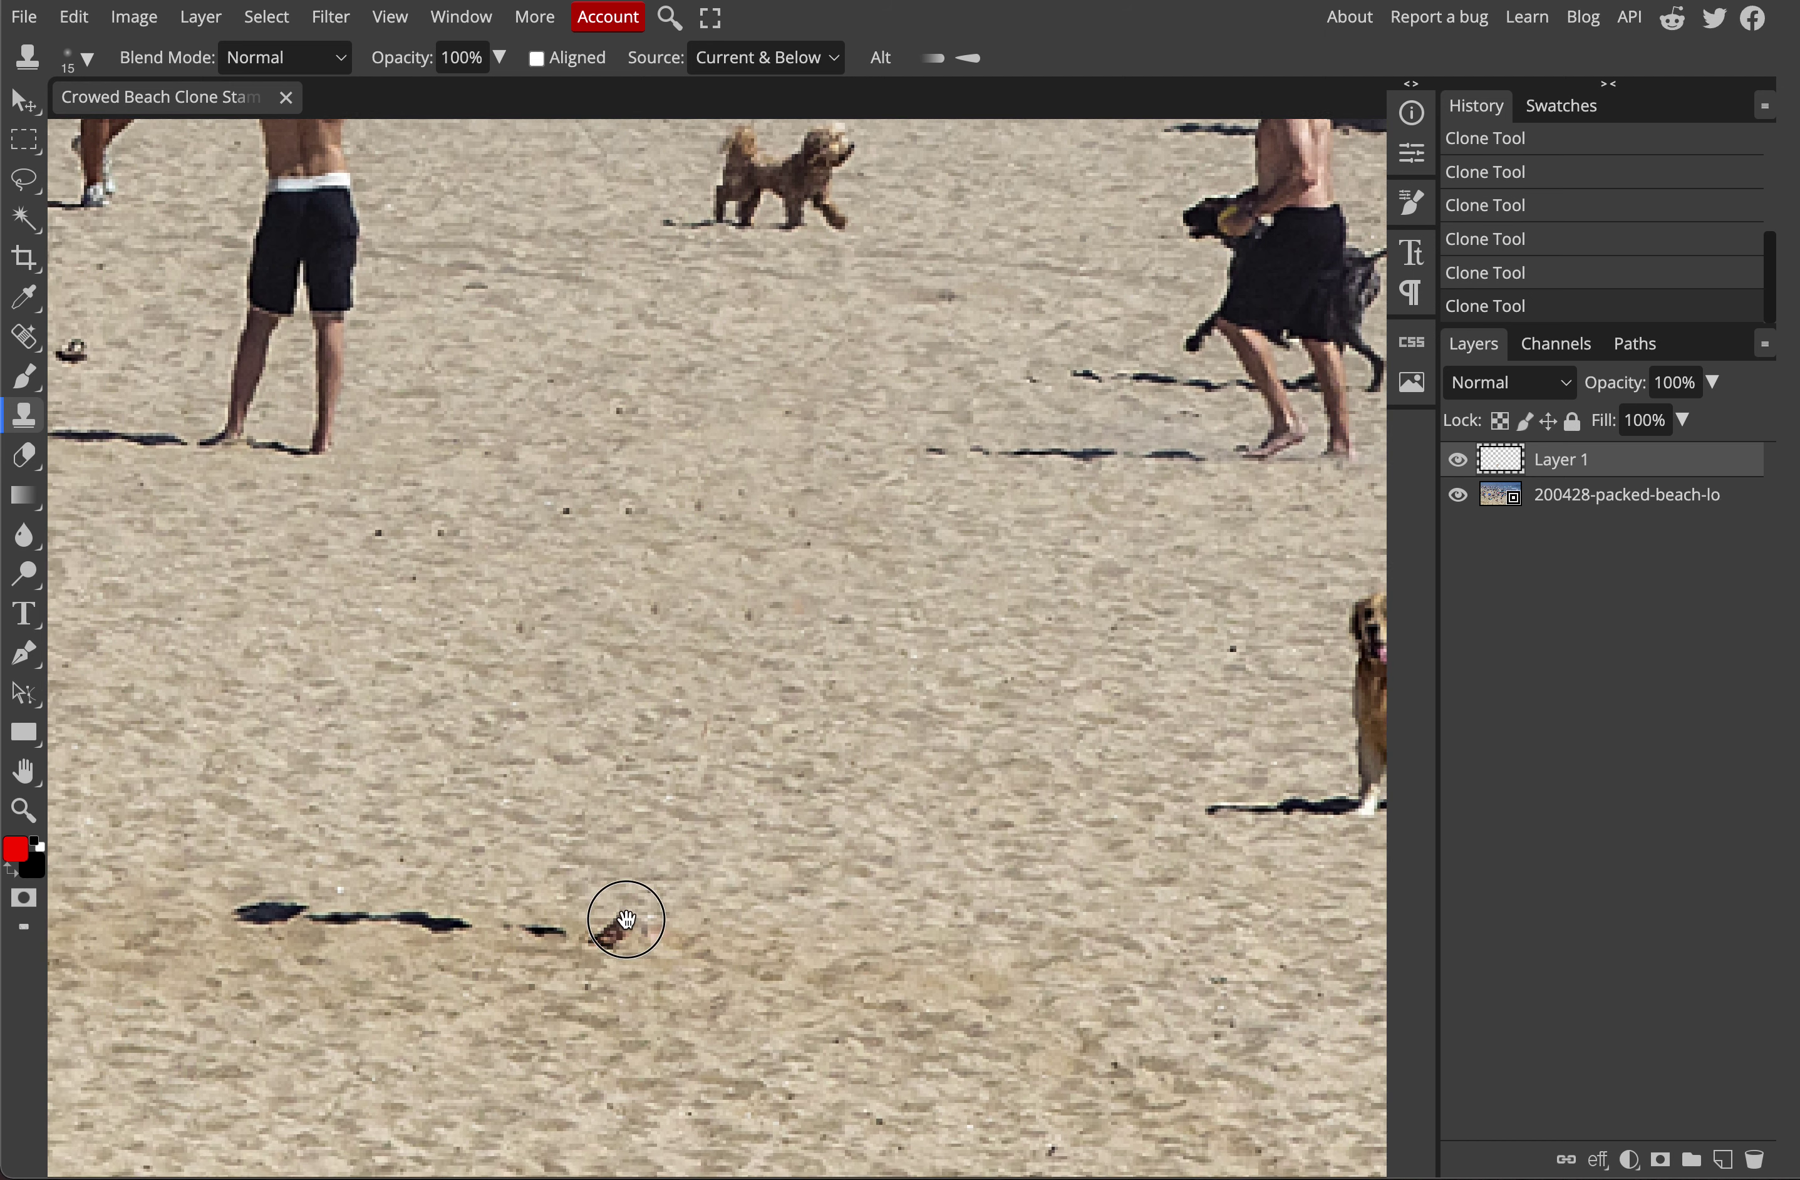
drag(374, 982, 784, 698)
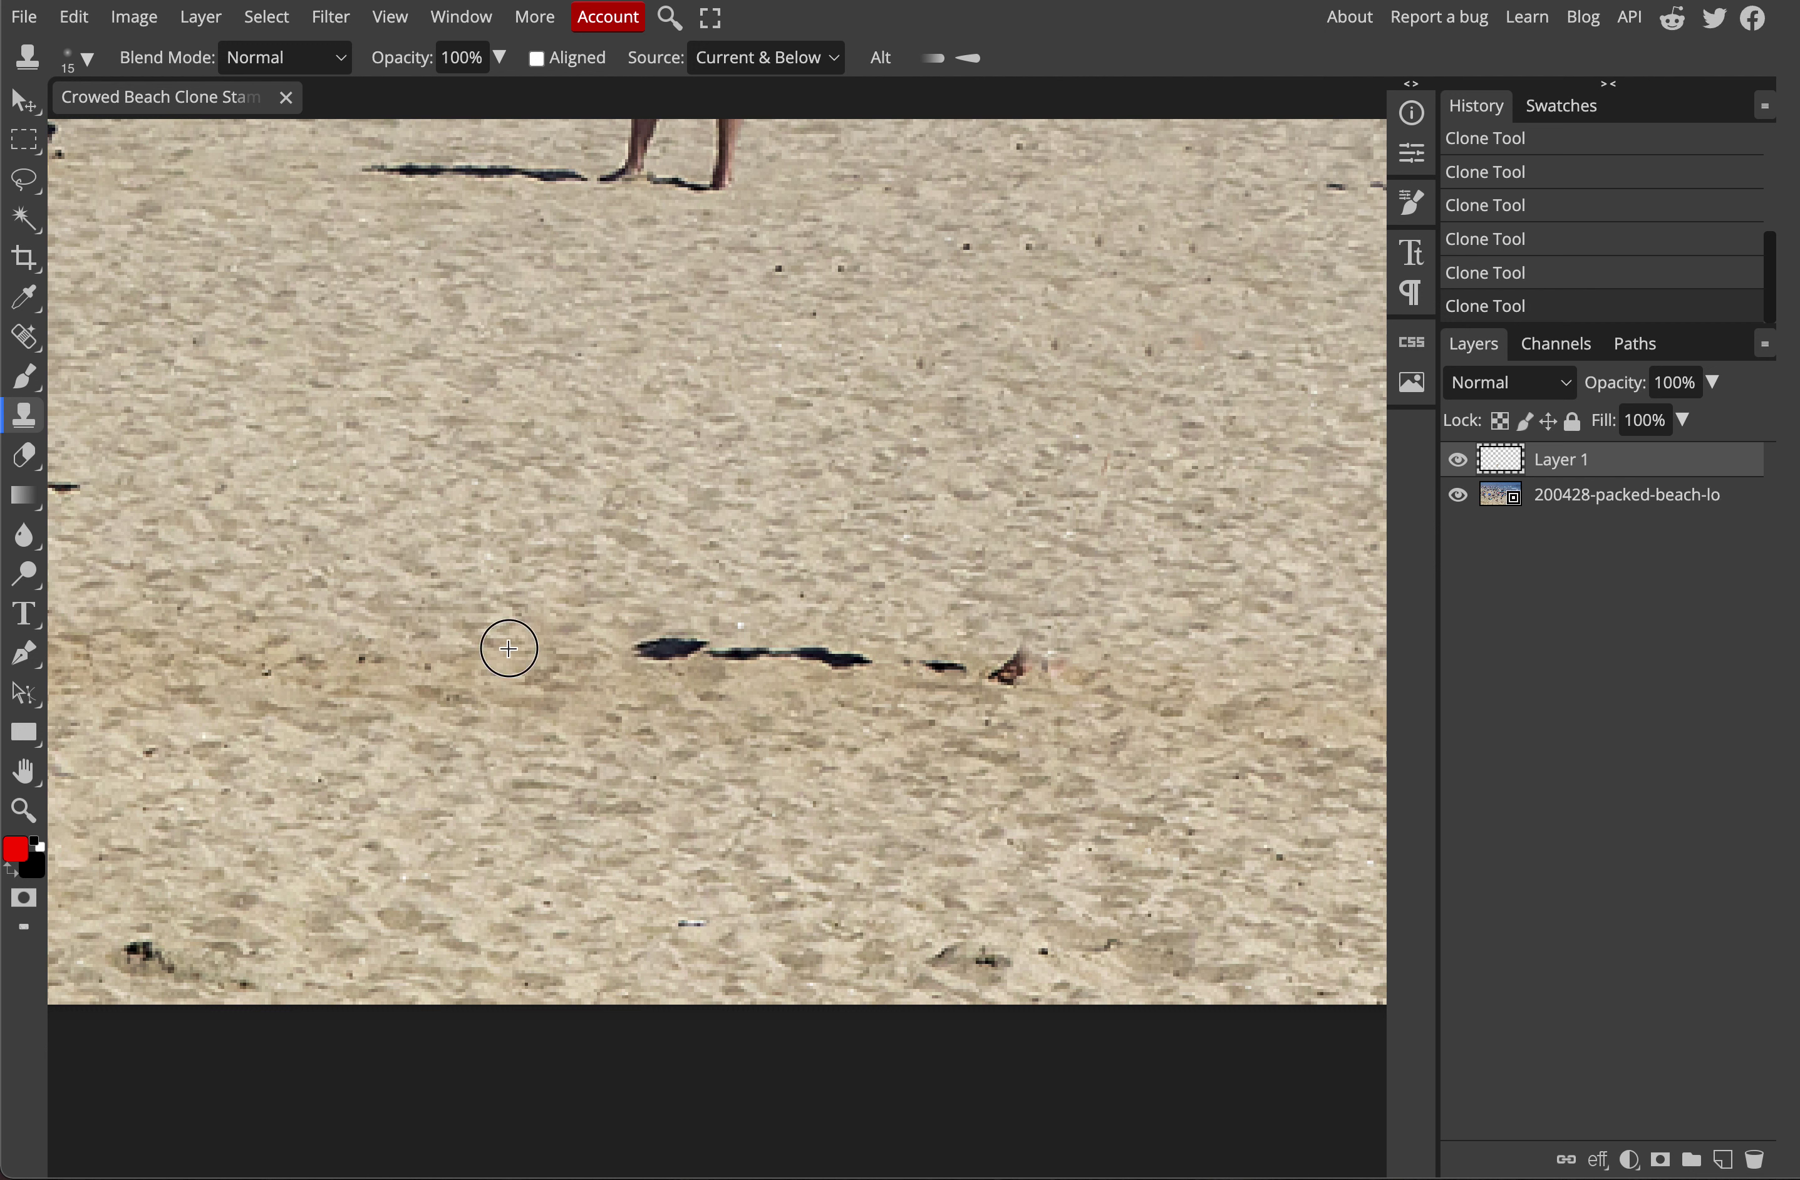
drag(675, 643, 780, 658)
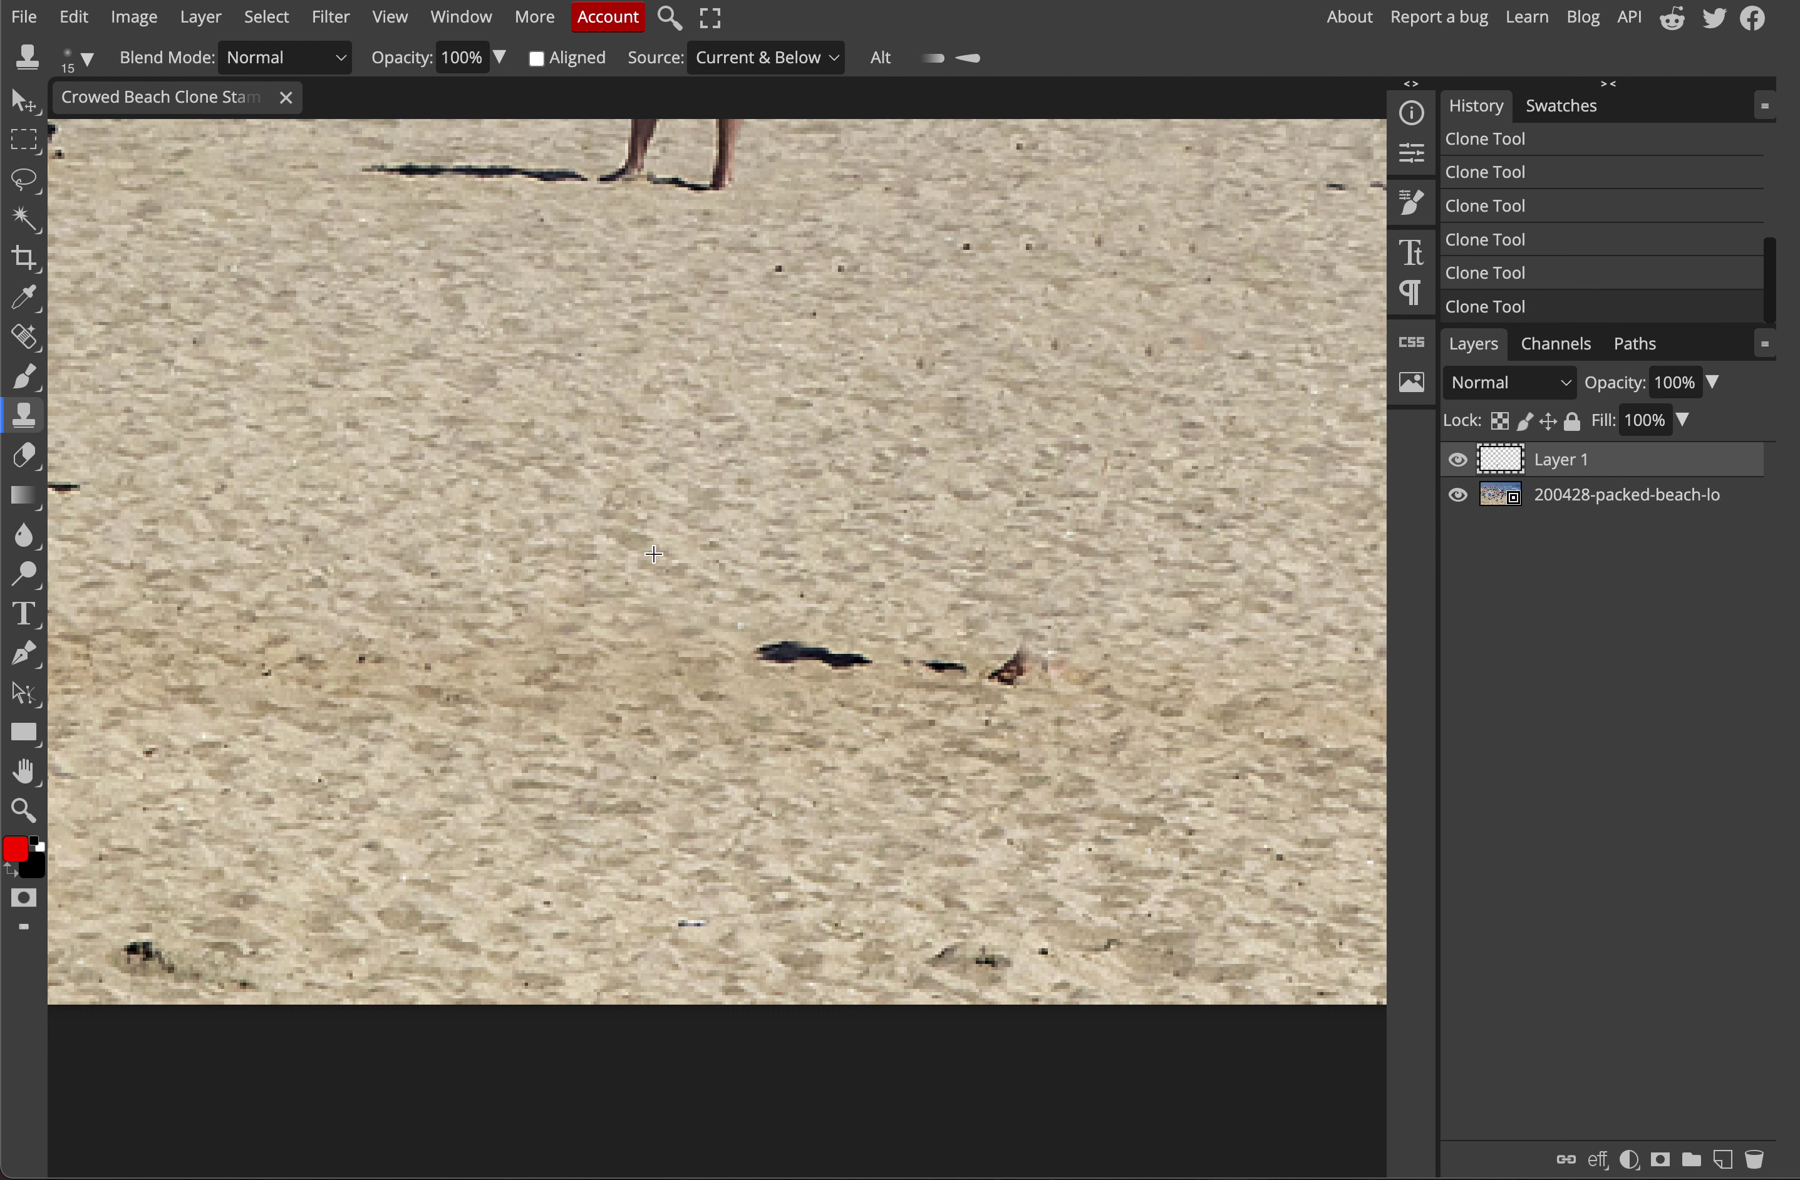
- Fit the whole photo in the window and toggle Layer 1 to compare with the original
key(ctrl+0)
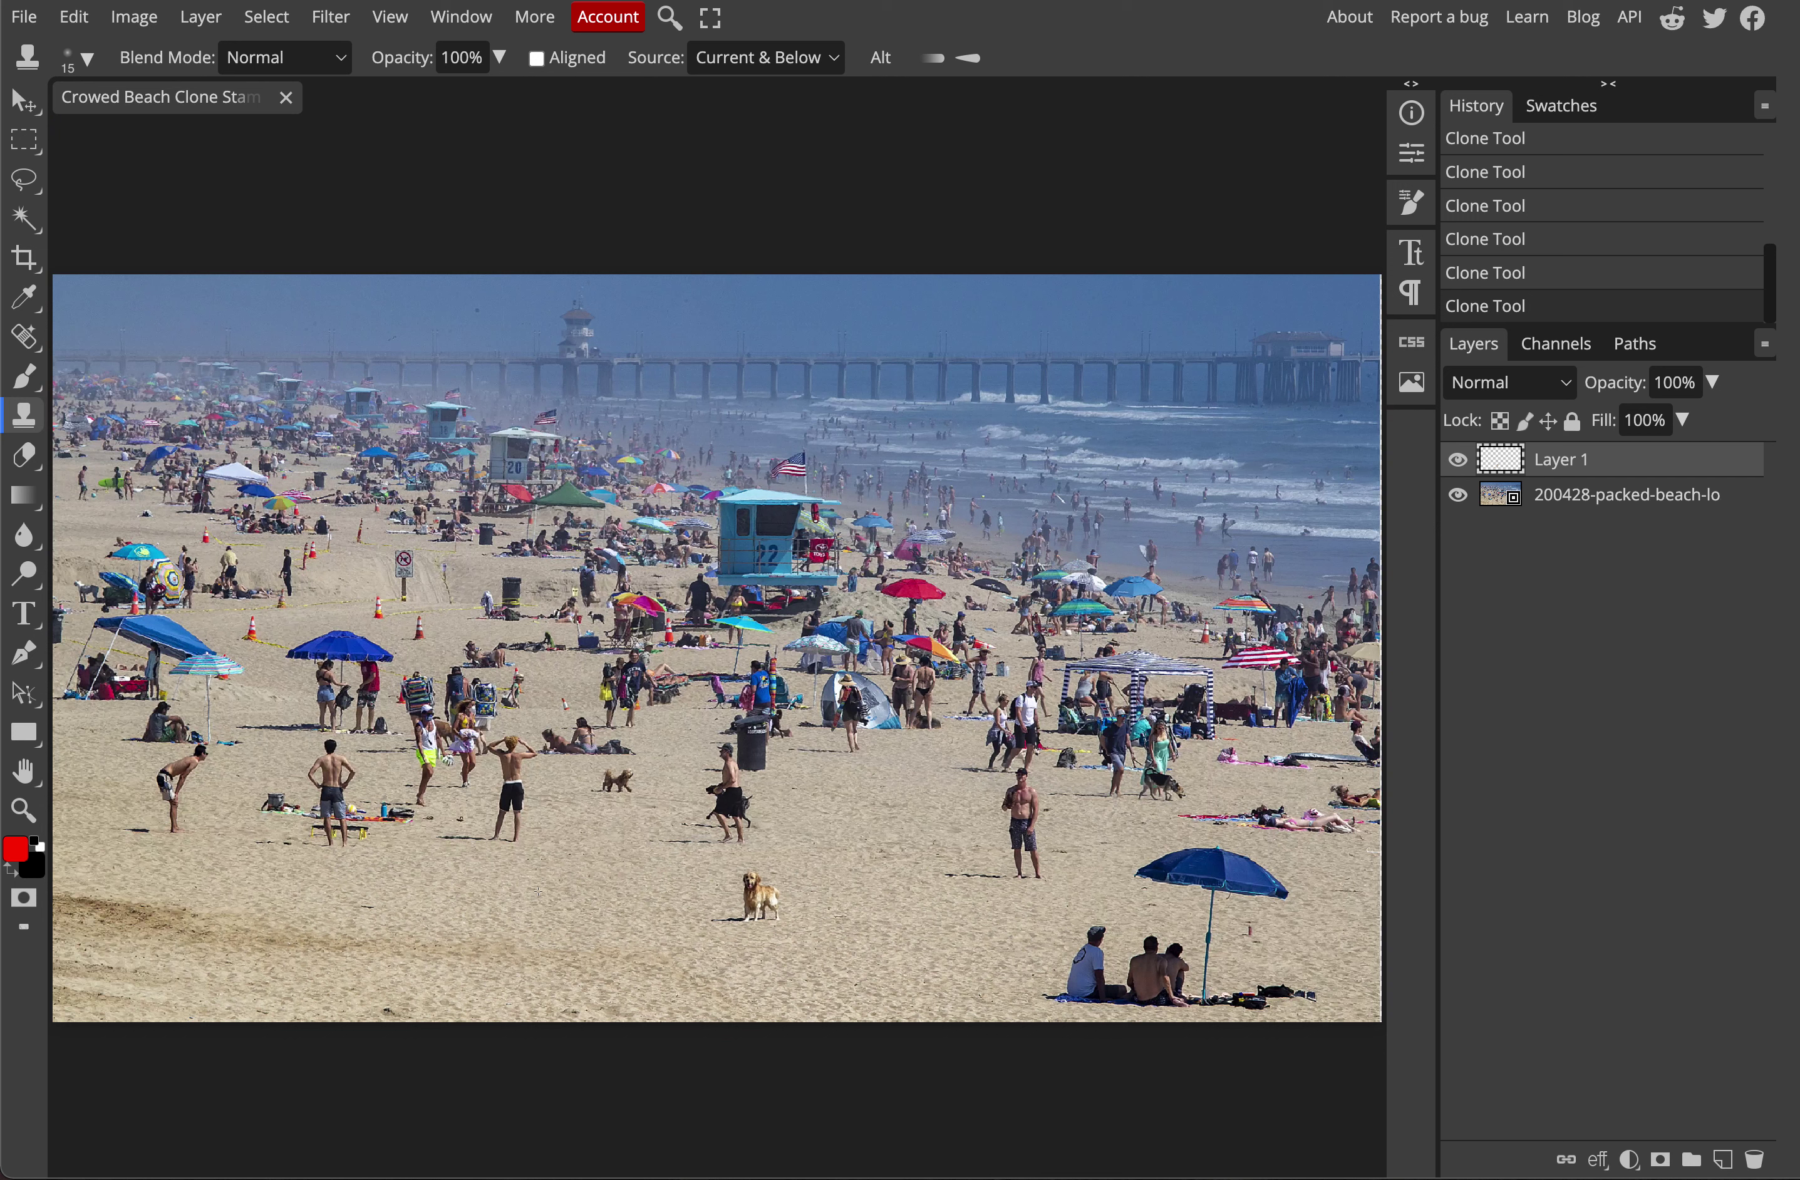
click(1459, 461)
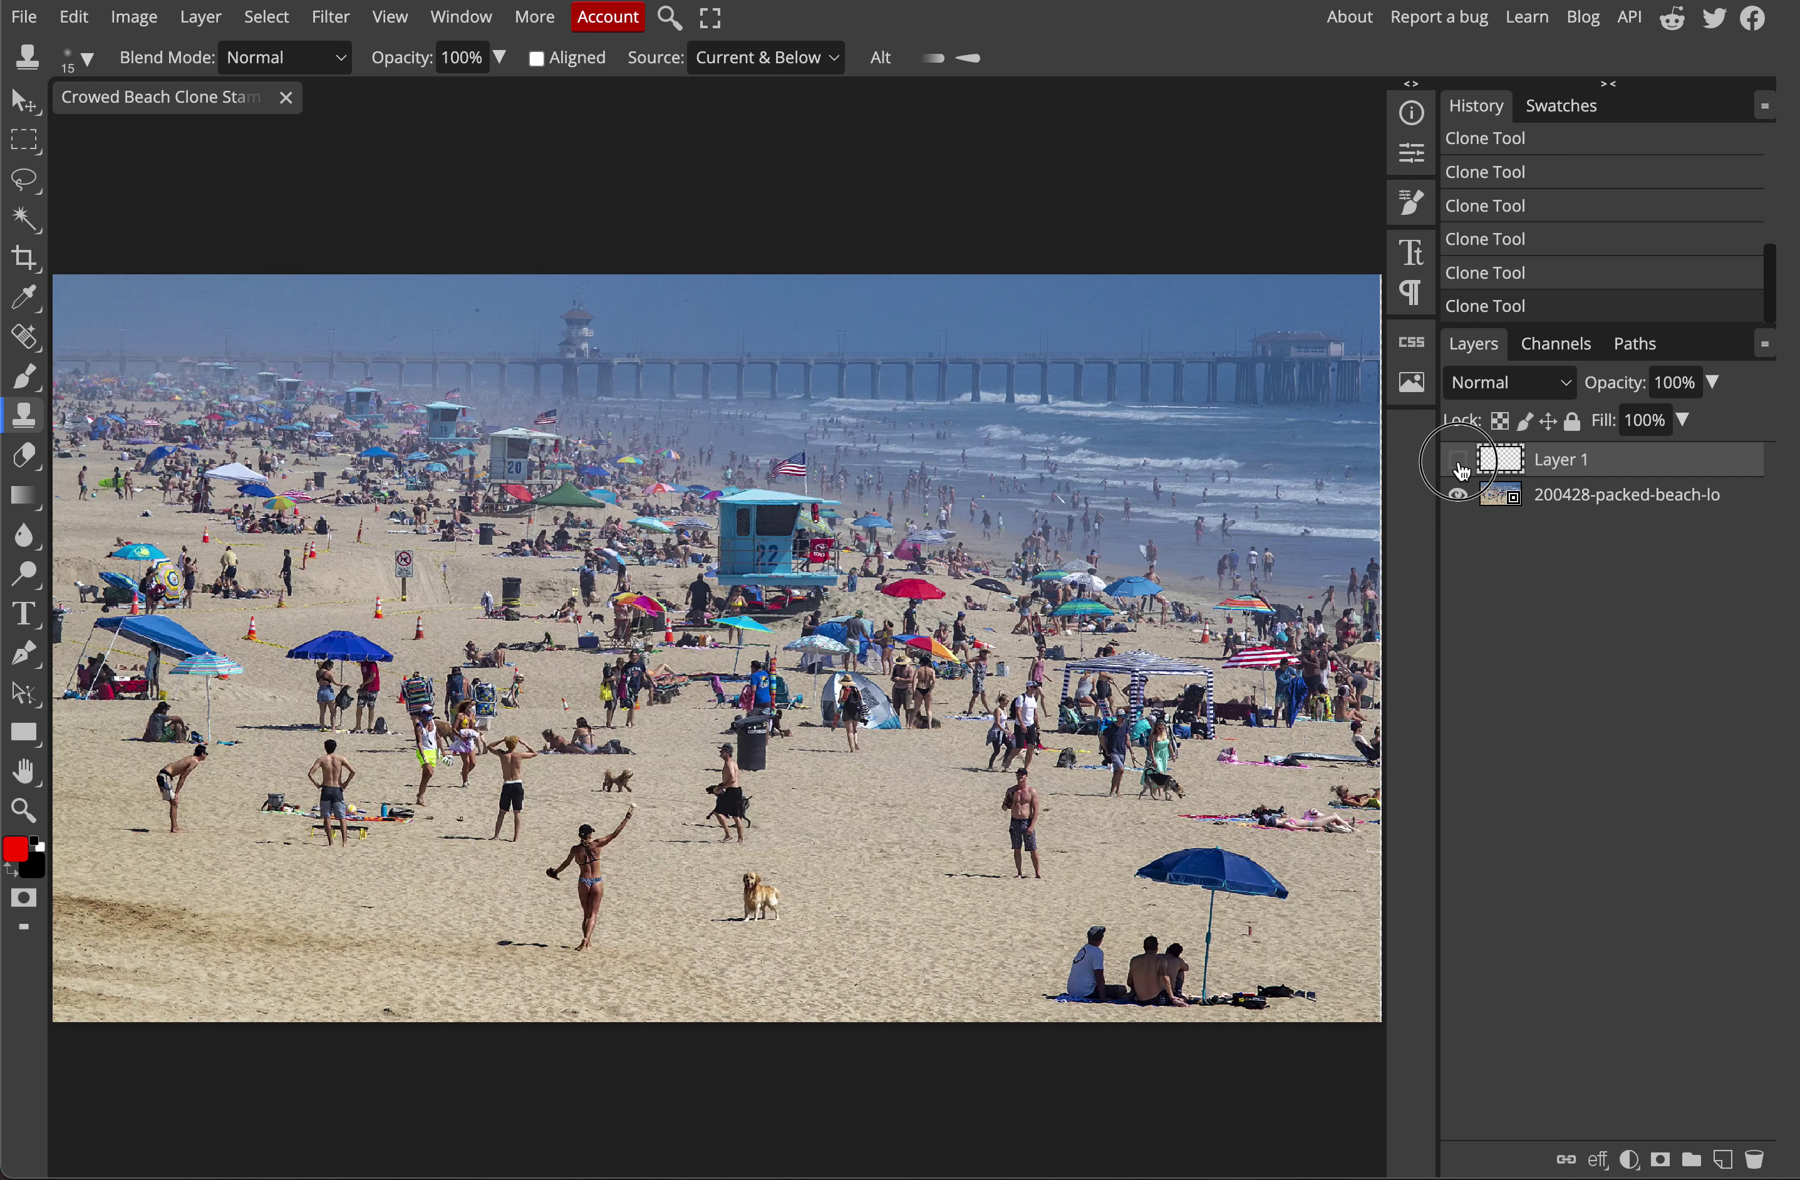
click(1459, 460)
click(1461, 463)
click(1460, 463)
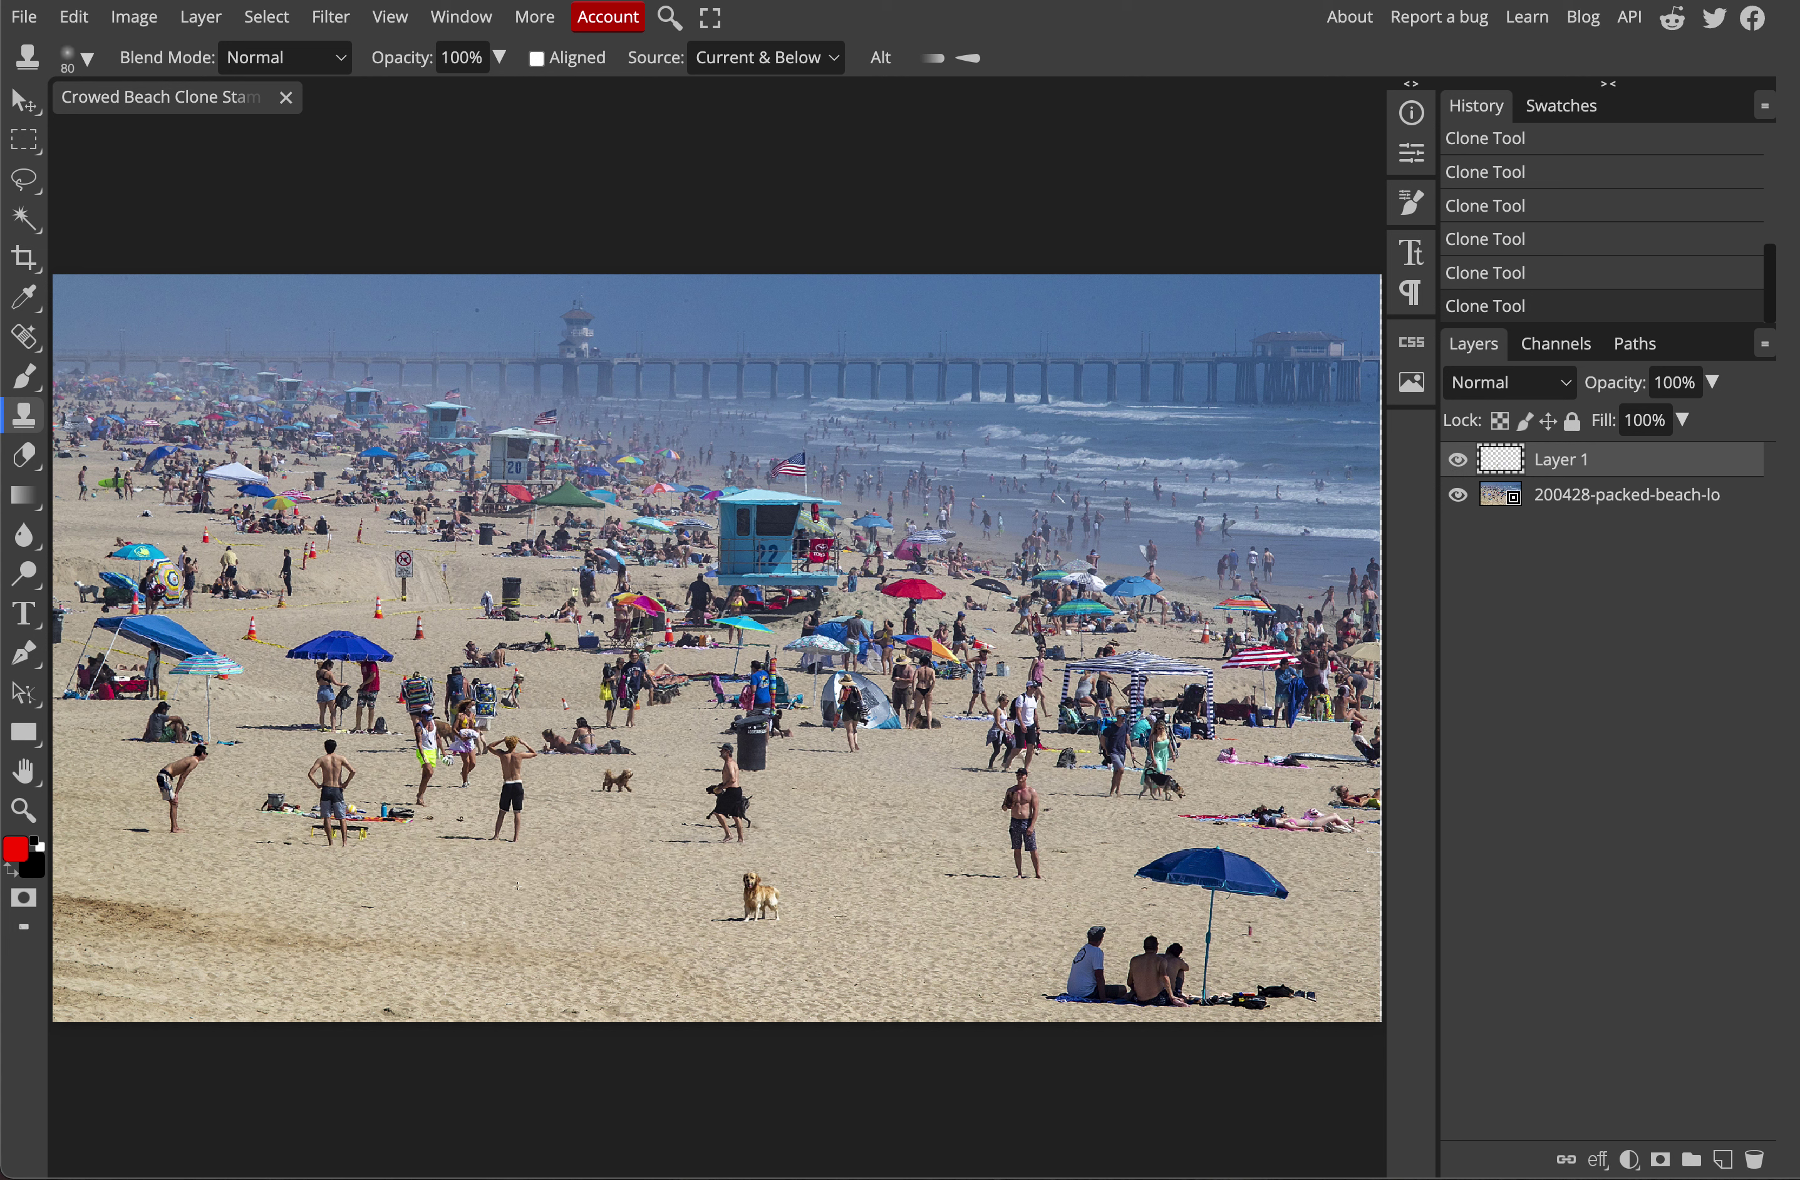
- Enlarge the clone brush and paint sand over the left beach-goers, an umbrella and the lifeguard tower
key(bracketright)
key(bracketright)
key(bracketright)
key(bracketright)
key(bracketright)
key(bracketright)
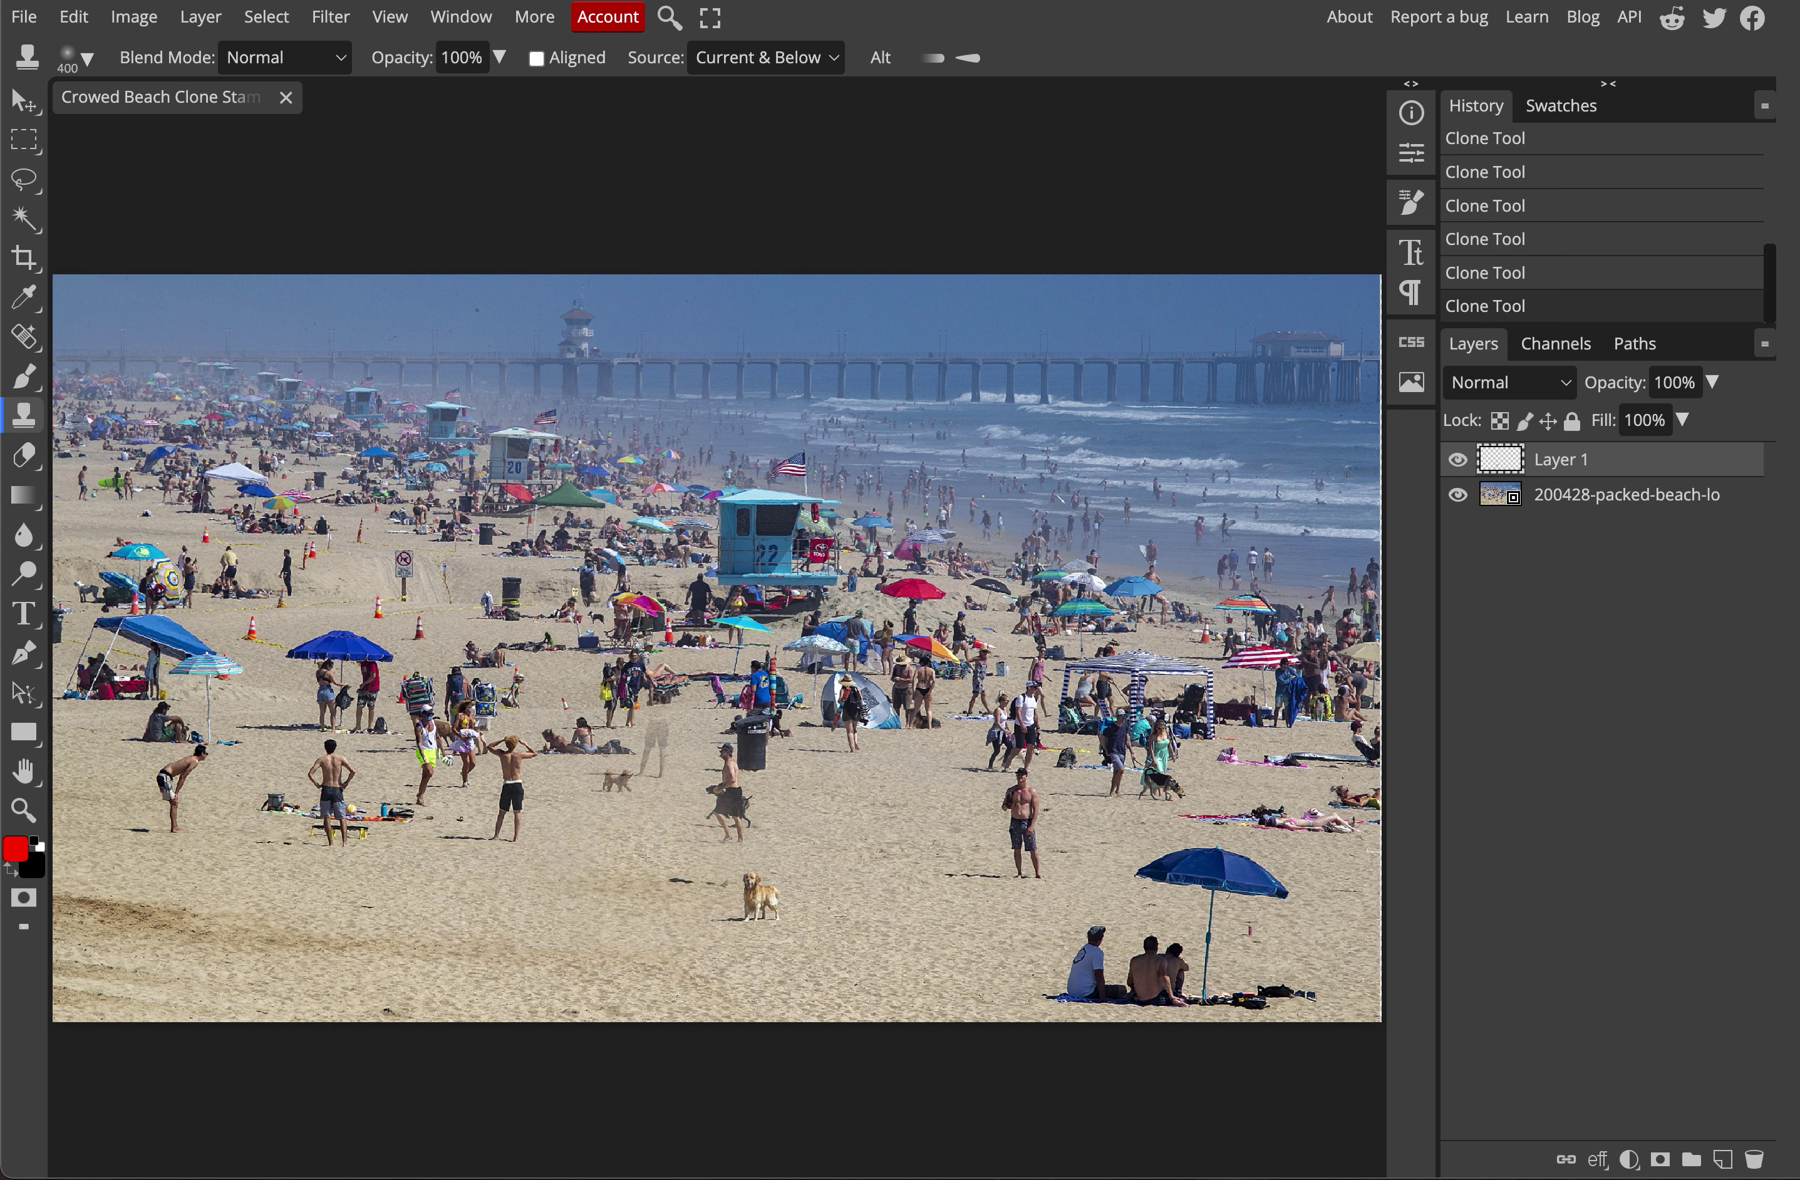
key(bracketright)
key(bracketright)
key(bracketright)
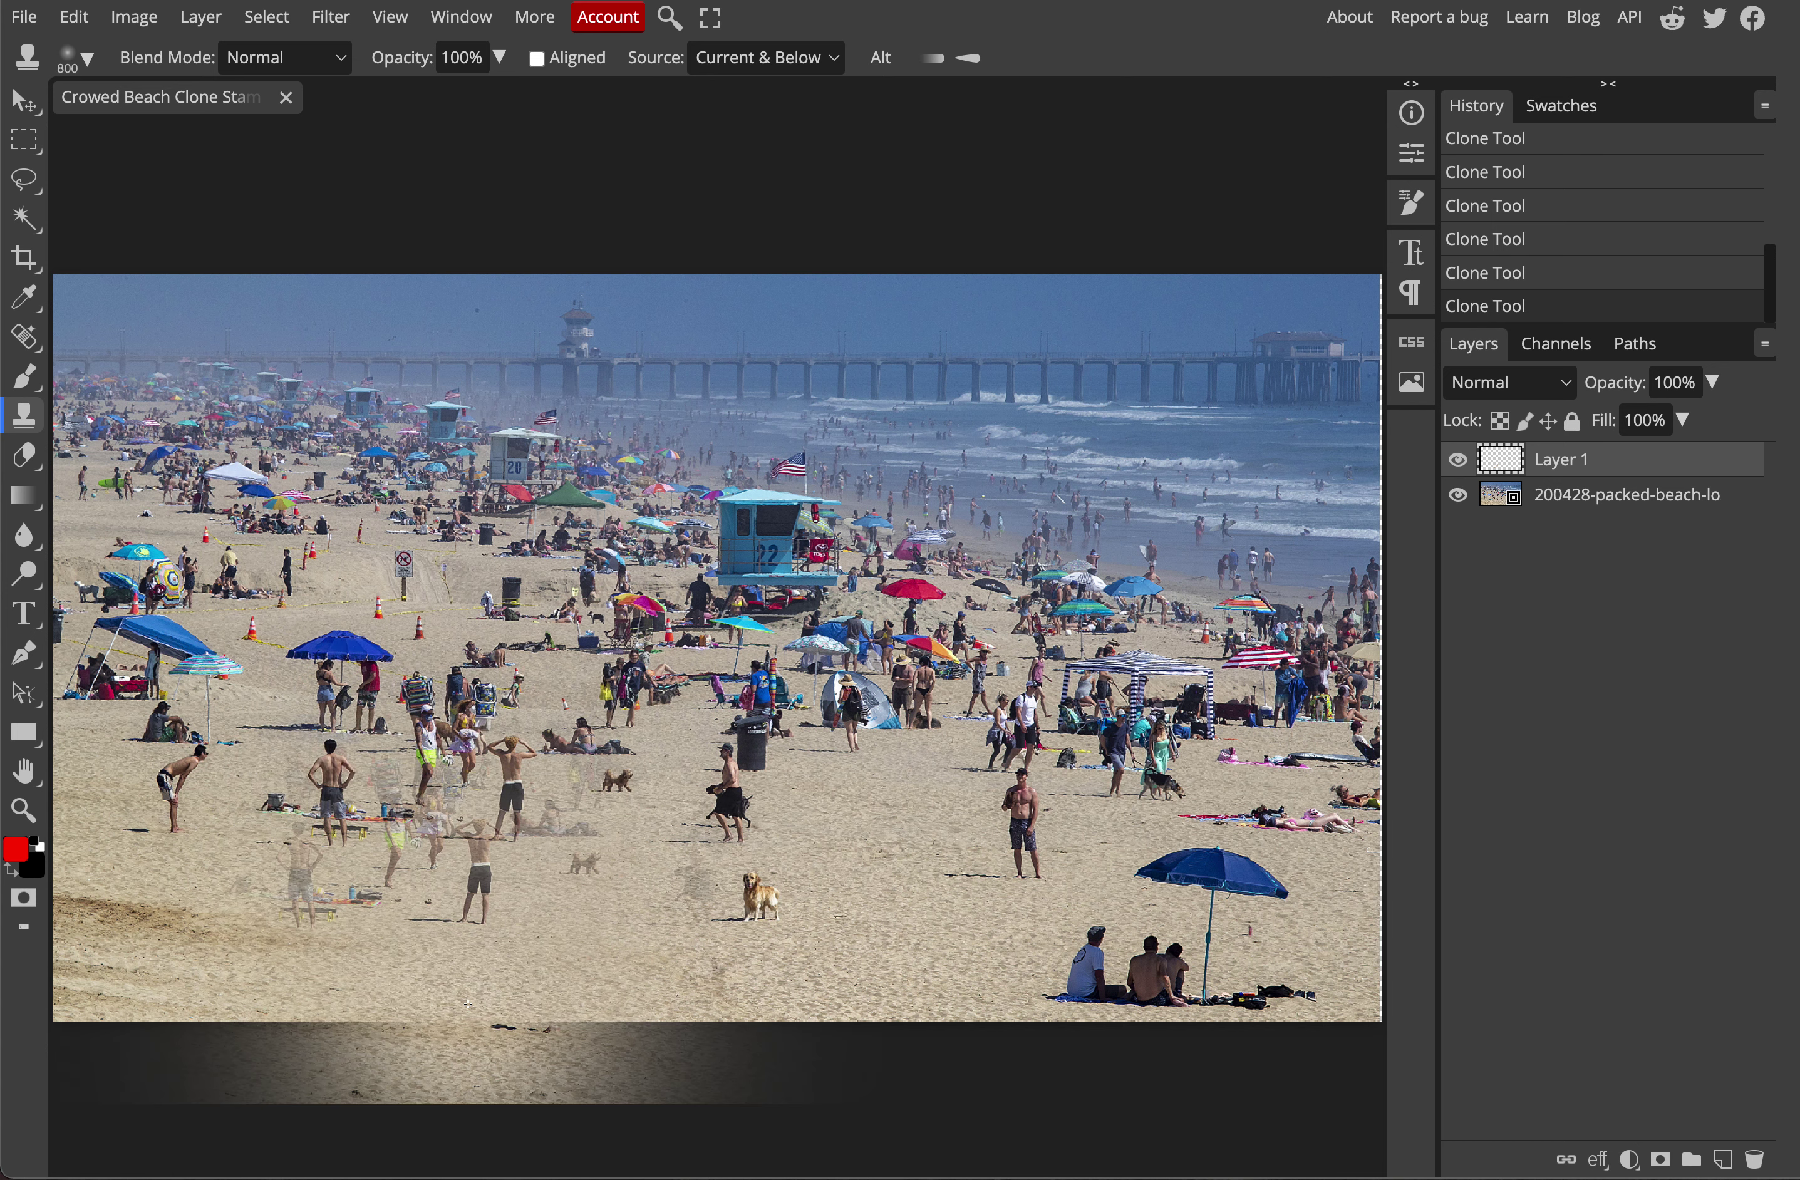
key(bracketleft)
key(bracketleft)
key(bracketleft)
key(bracketleft)
key(bracketleft)
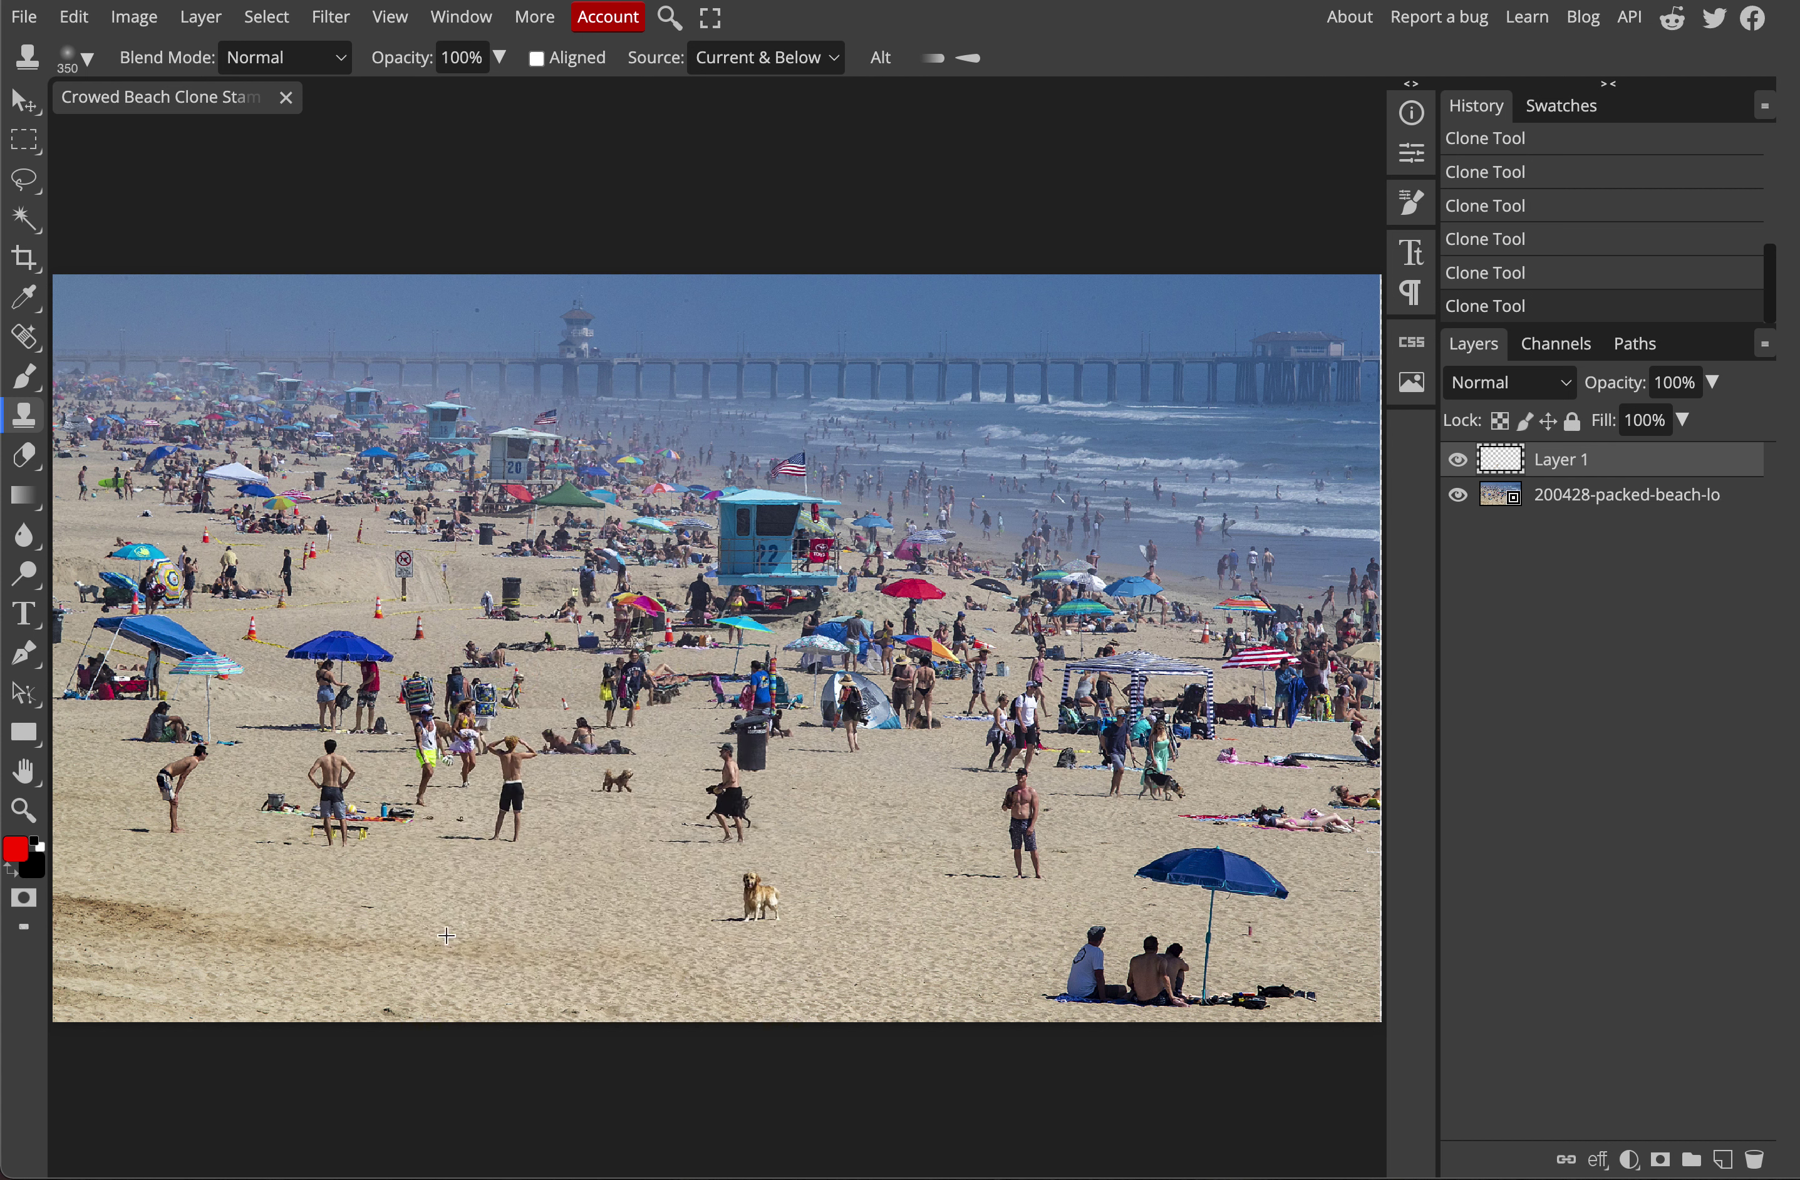
mouse_move(490, 614)
mouse_down()
mouse_move(414, 570)
mouse_move(551, 587)
mouse_move(588, 680)
mouse_up()
mouse_move(406, 642)
mouse_down()
mouse_move(381, 602)
mouse_move(293, 631)
mouse_move(327, 520)
mouse_move(466, 451)
mouse_move(501, 665)
mouse_up()
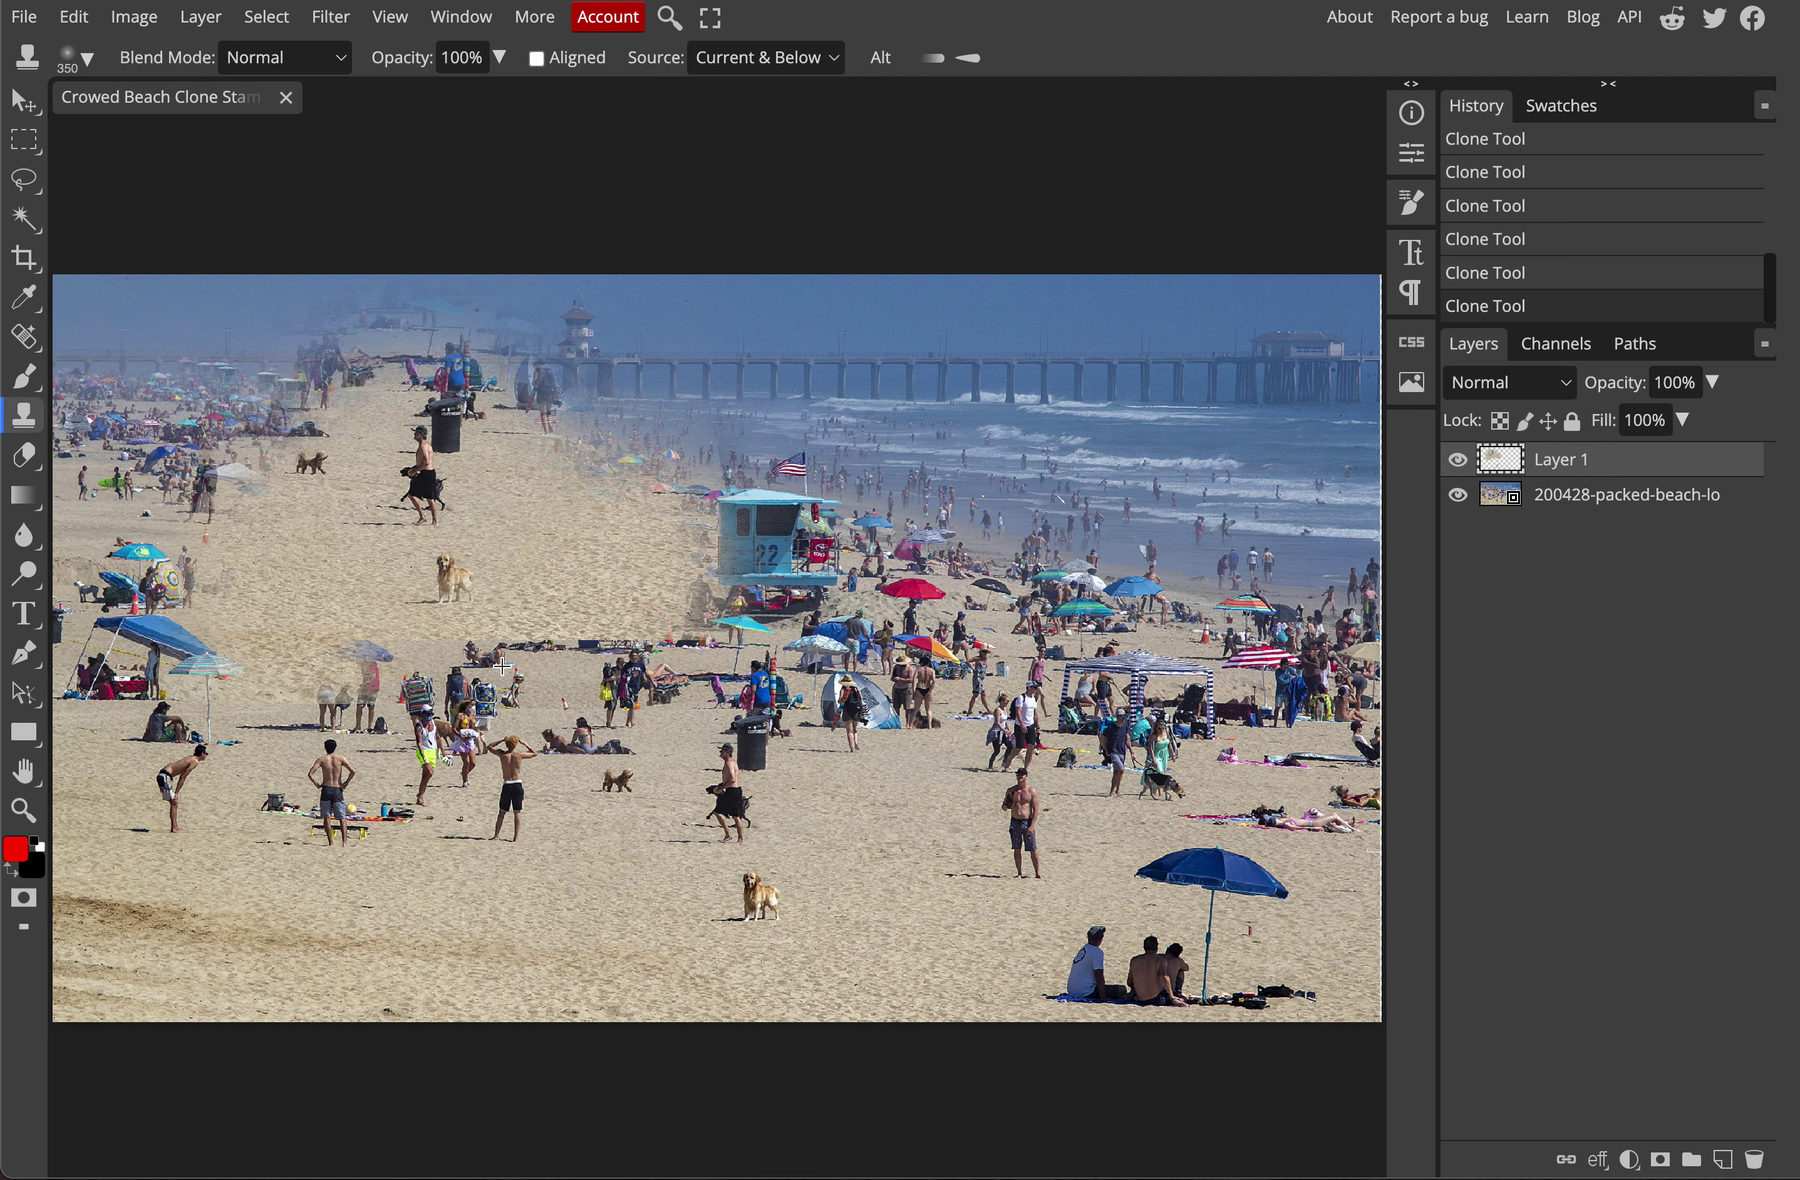
mouse_move(855, 637)
mouse_down()
mouse_move(920, 521)
mouse_move(766, 498)
mouse_up()
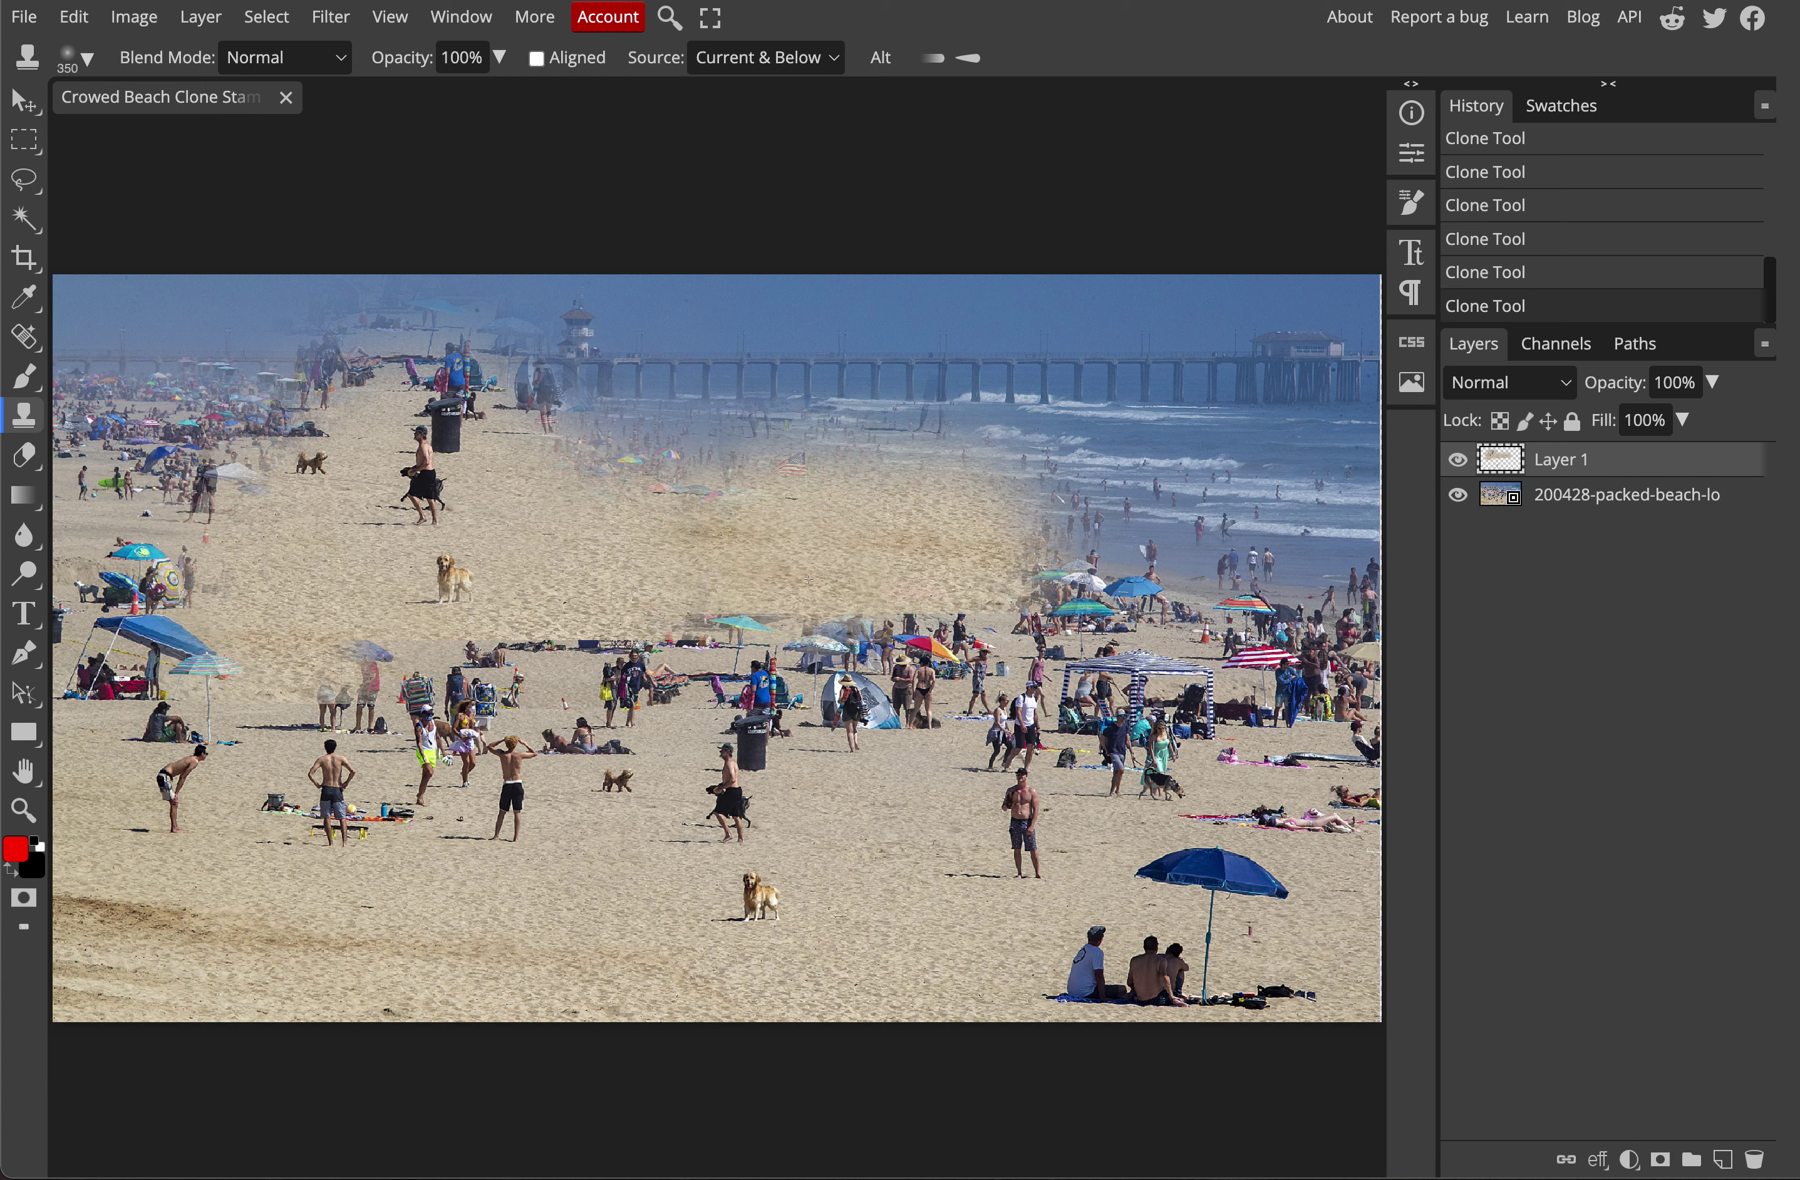
- Undo two stray clone strokes, zoom in on the shirtless man, and start cloning sand over him
key(ctrl+z)
key(ctrl+z)
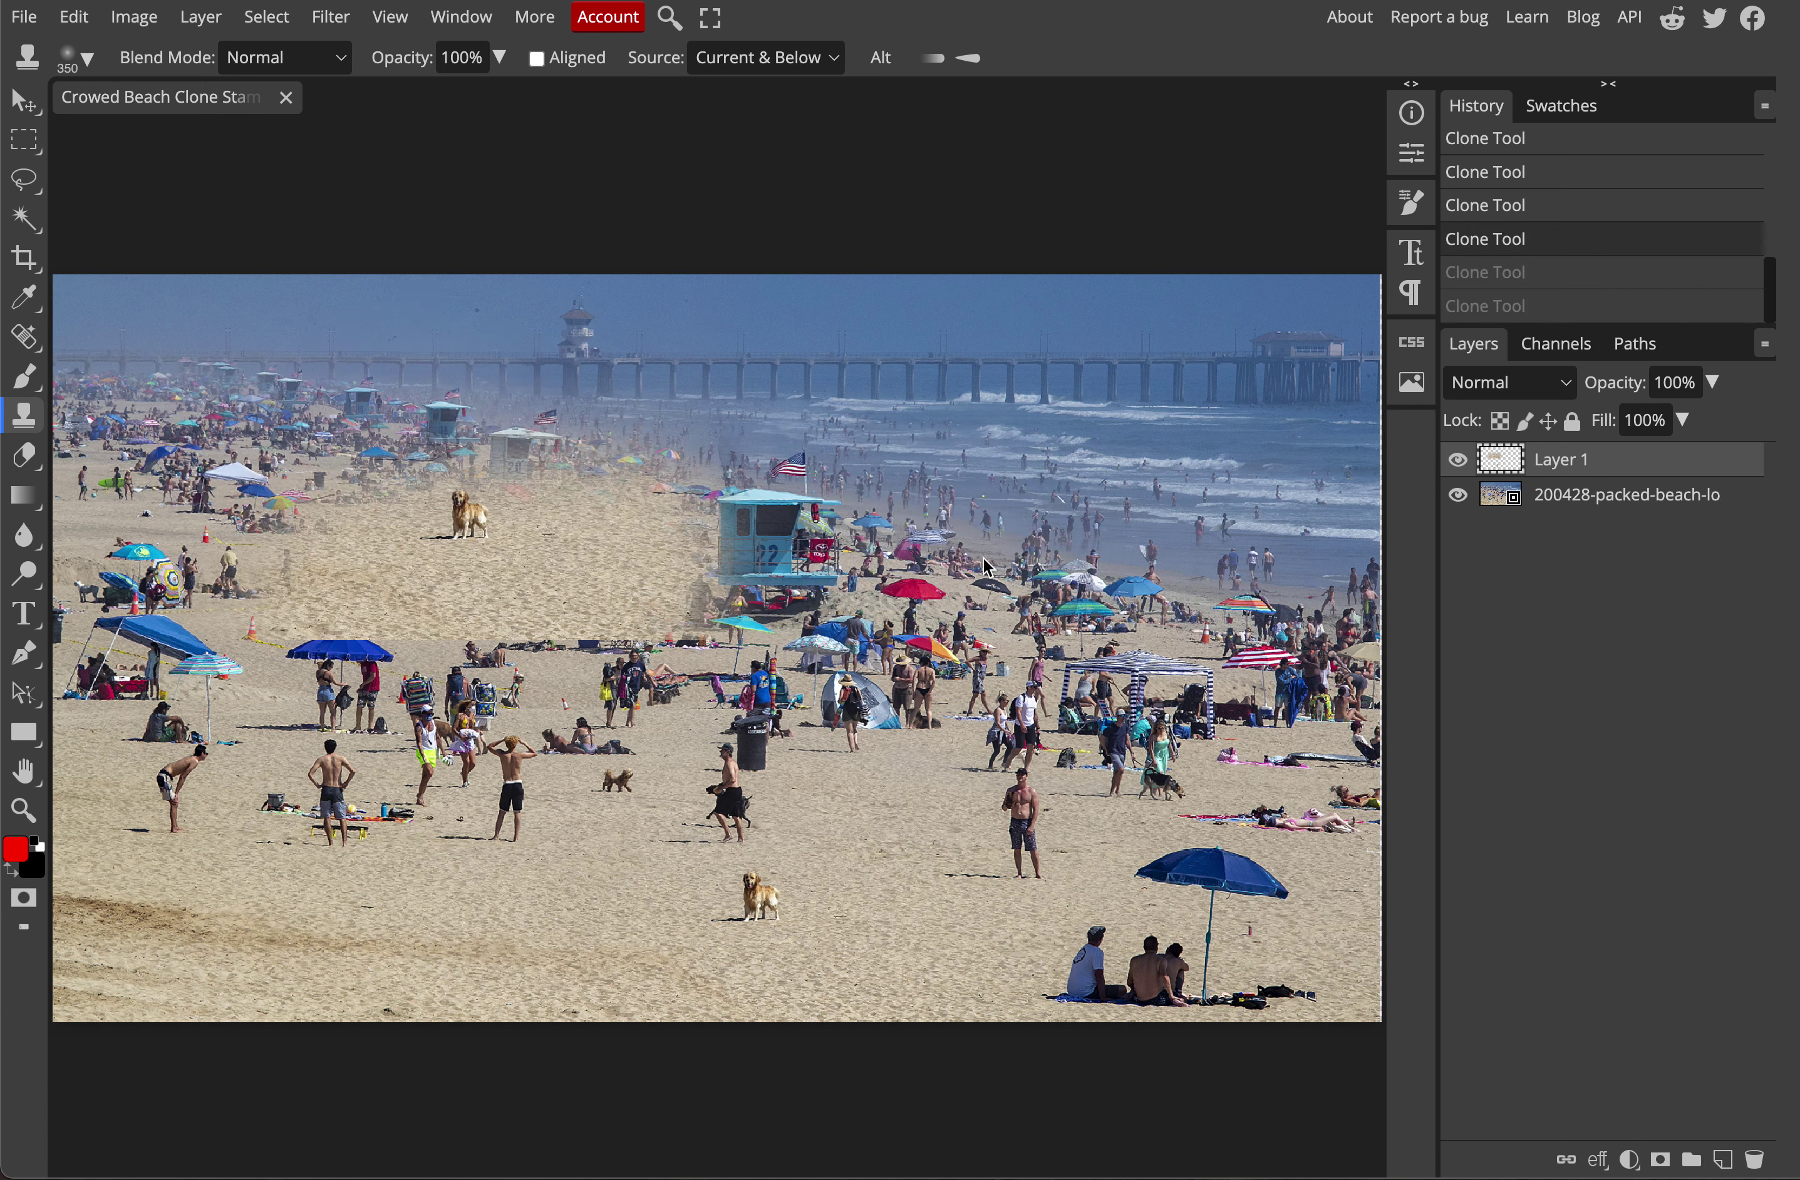
key(ctrl+z)
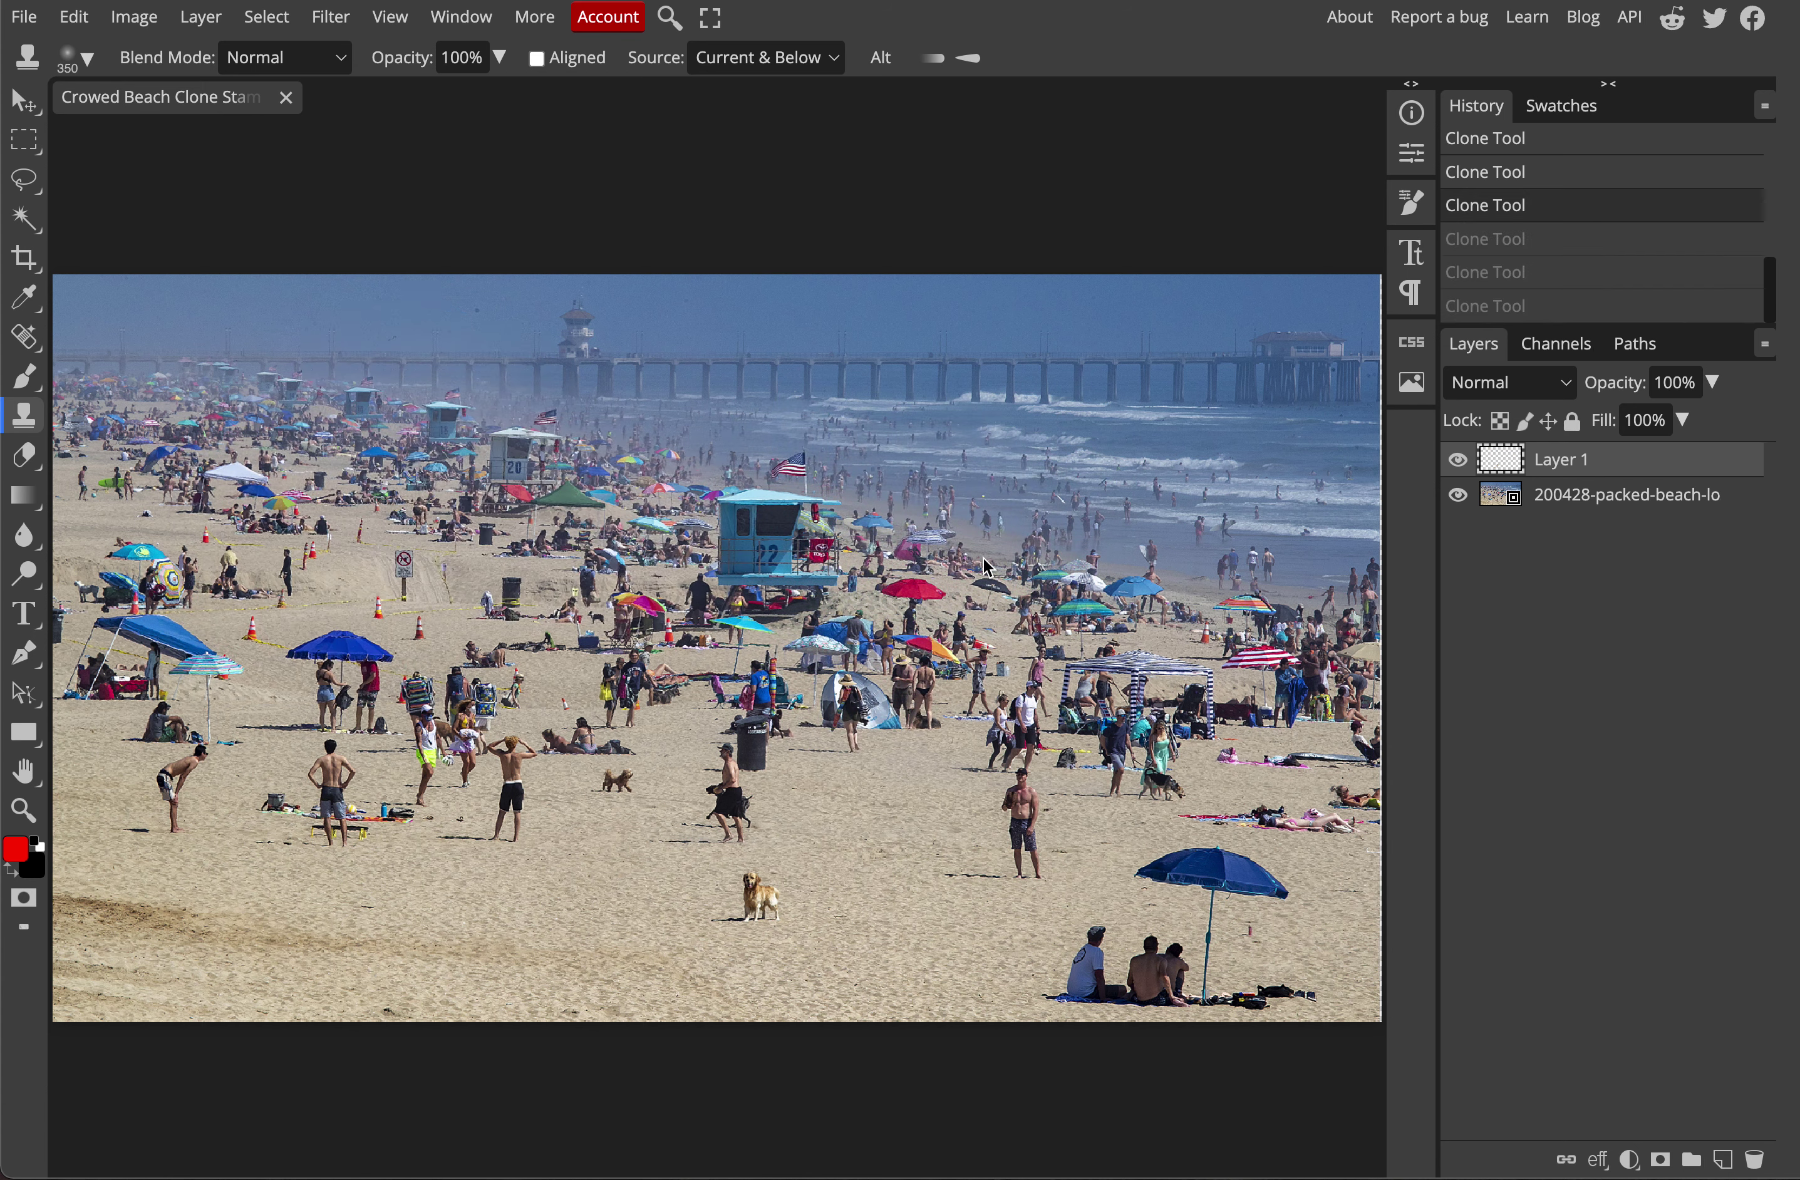
click(660, 844)
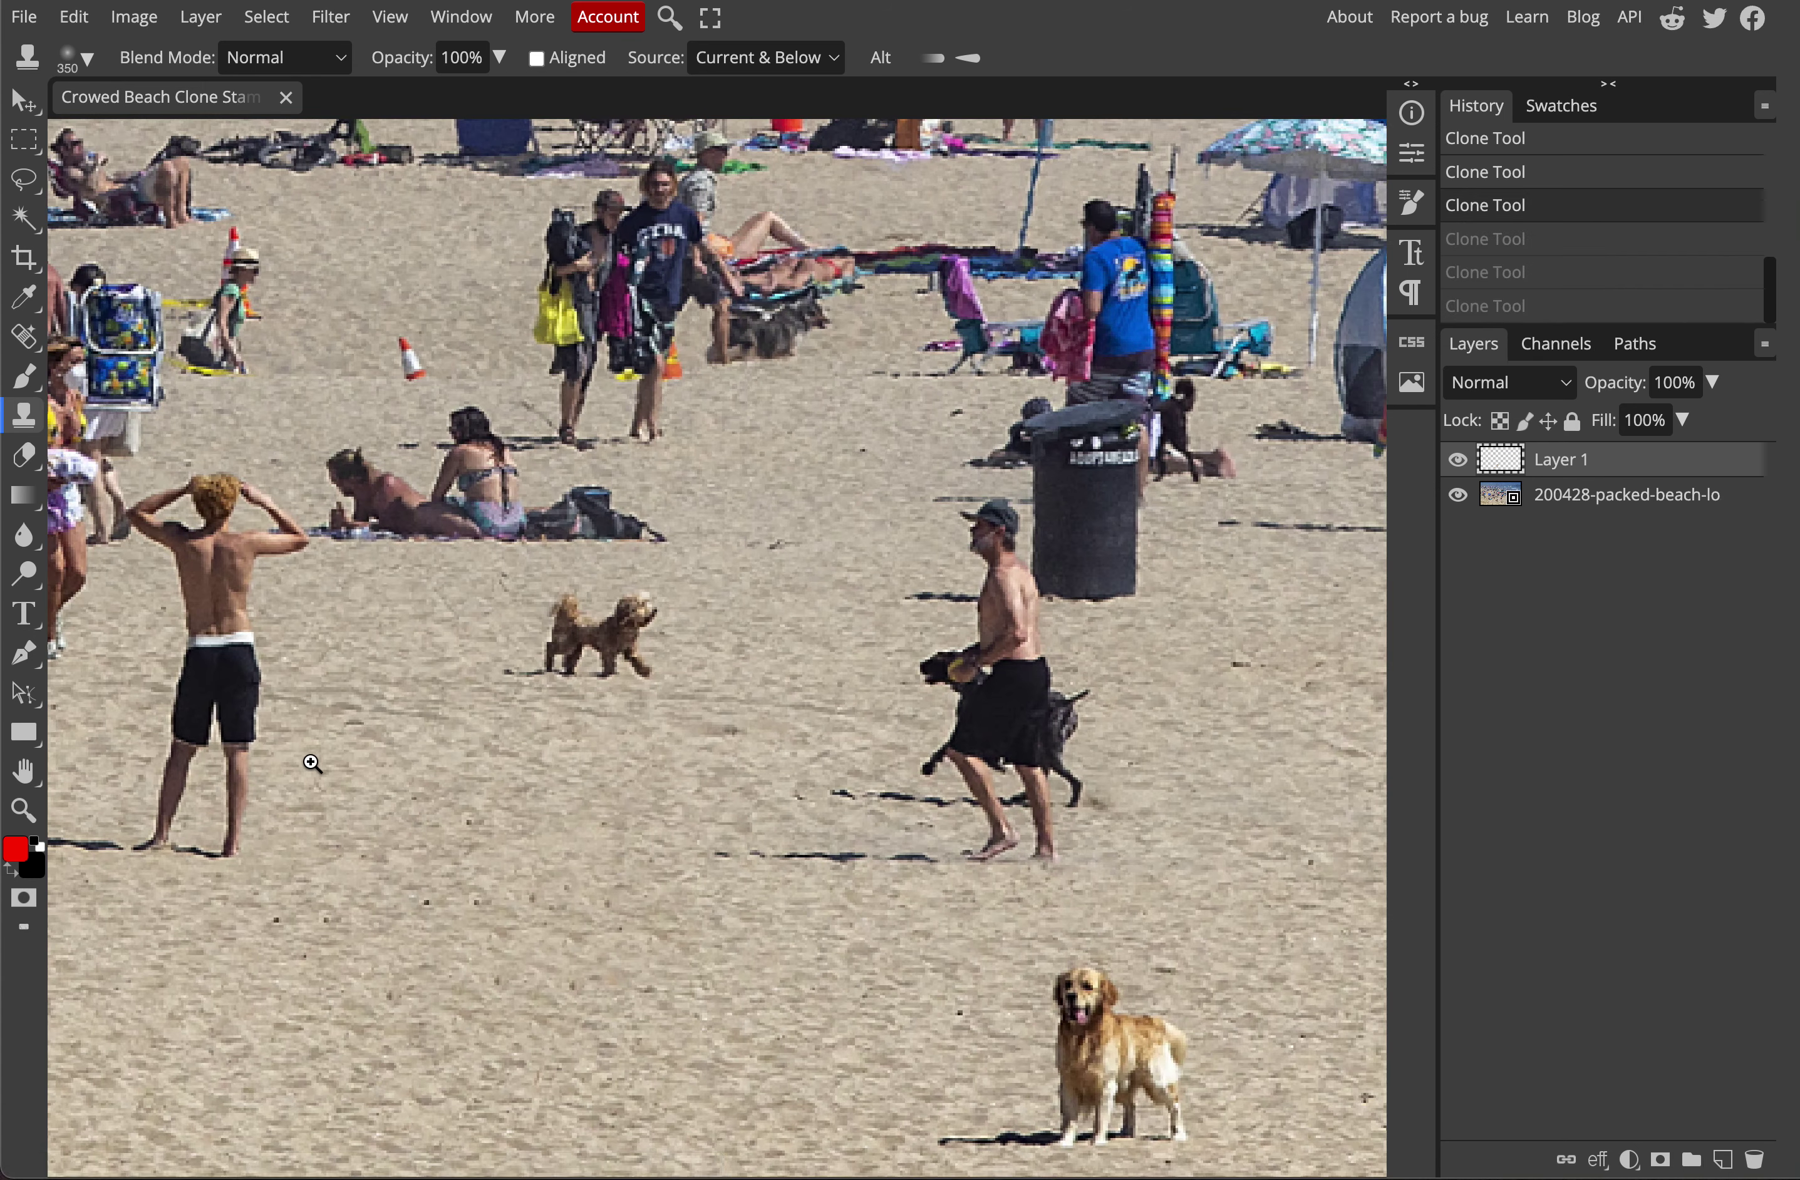
click(312, 763)
drag(312, 762, 858, 847)
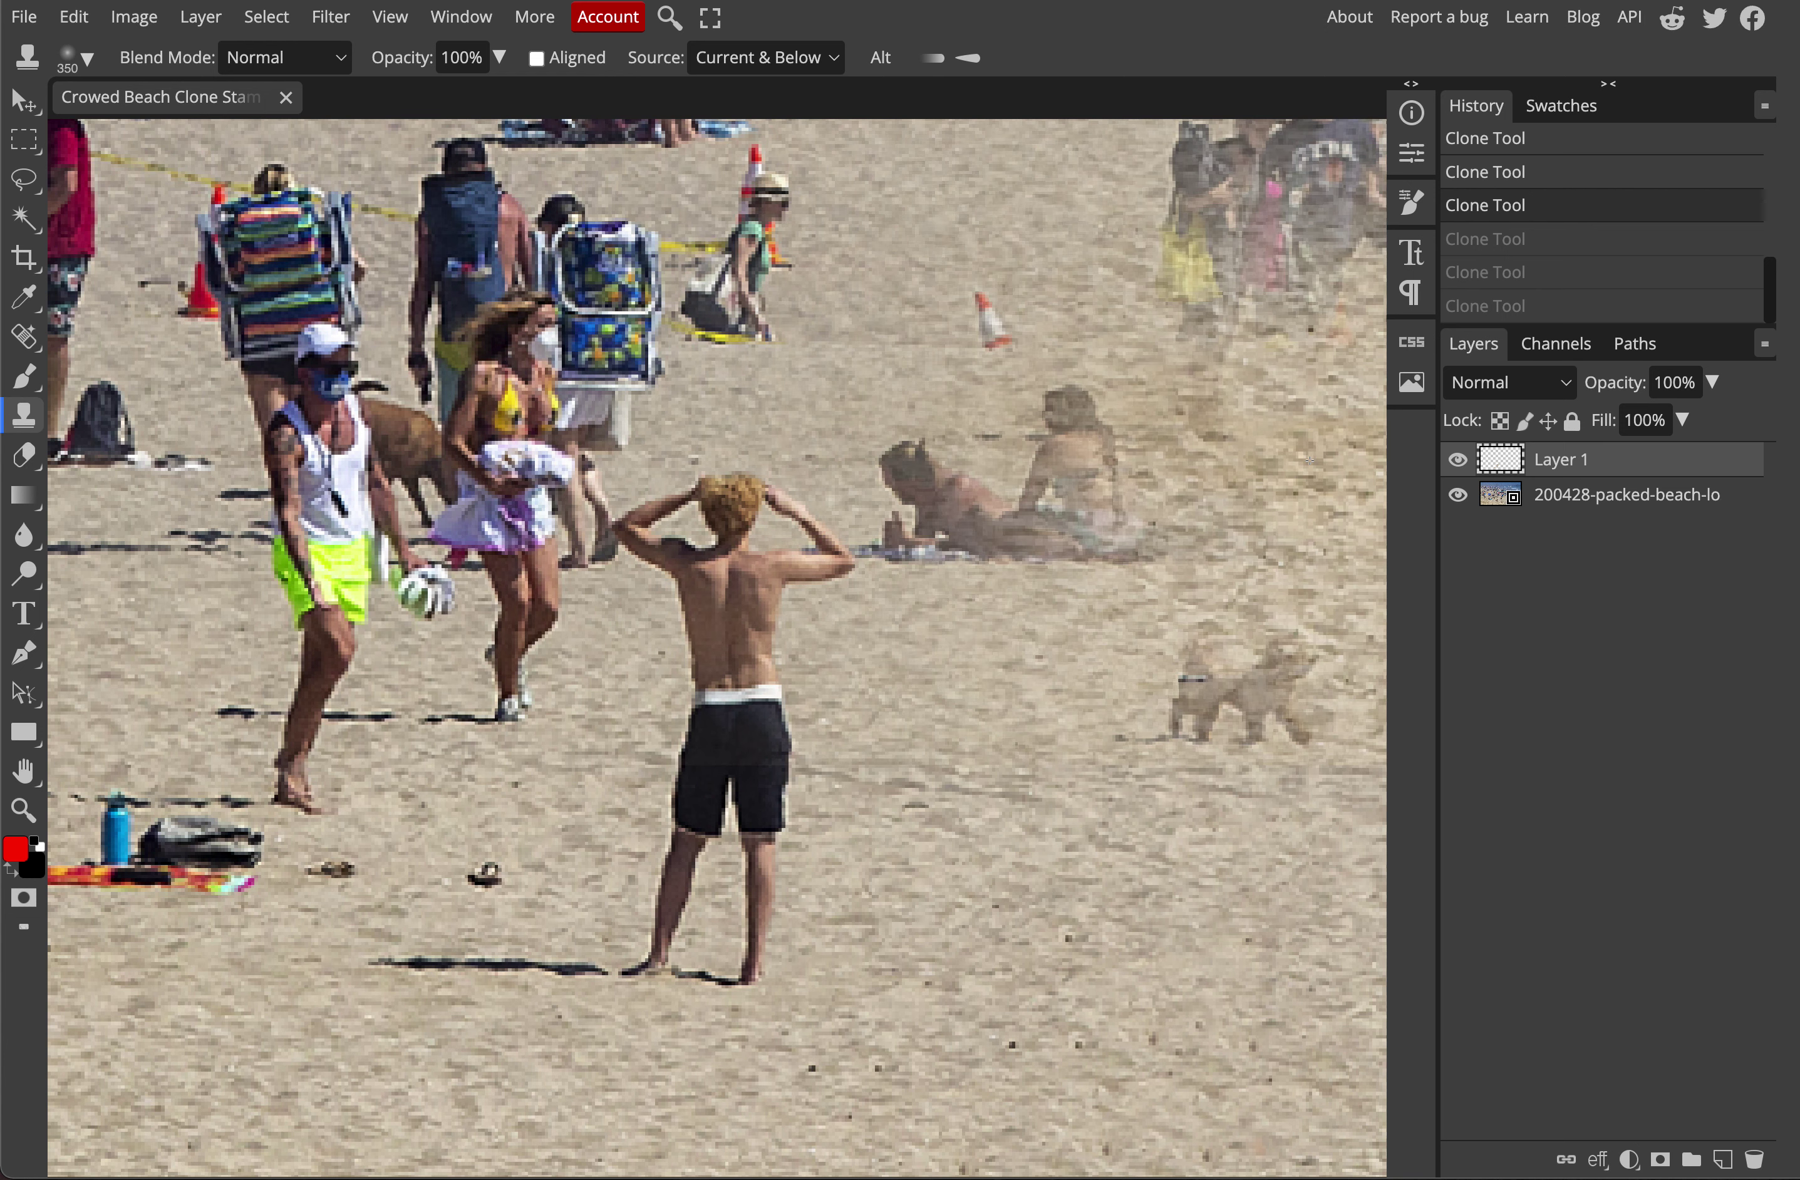
mouse_move(760, 751)
mouse_down()
mouse_move(801, 652)
mouse_move(766, 627)
mouse_up()
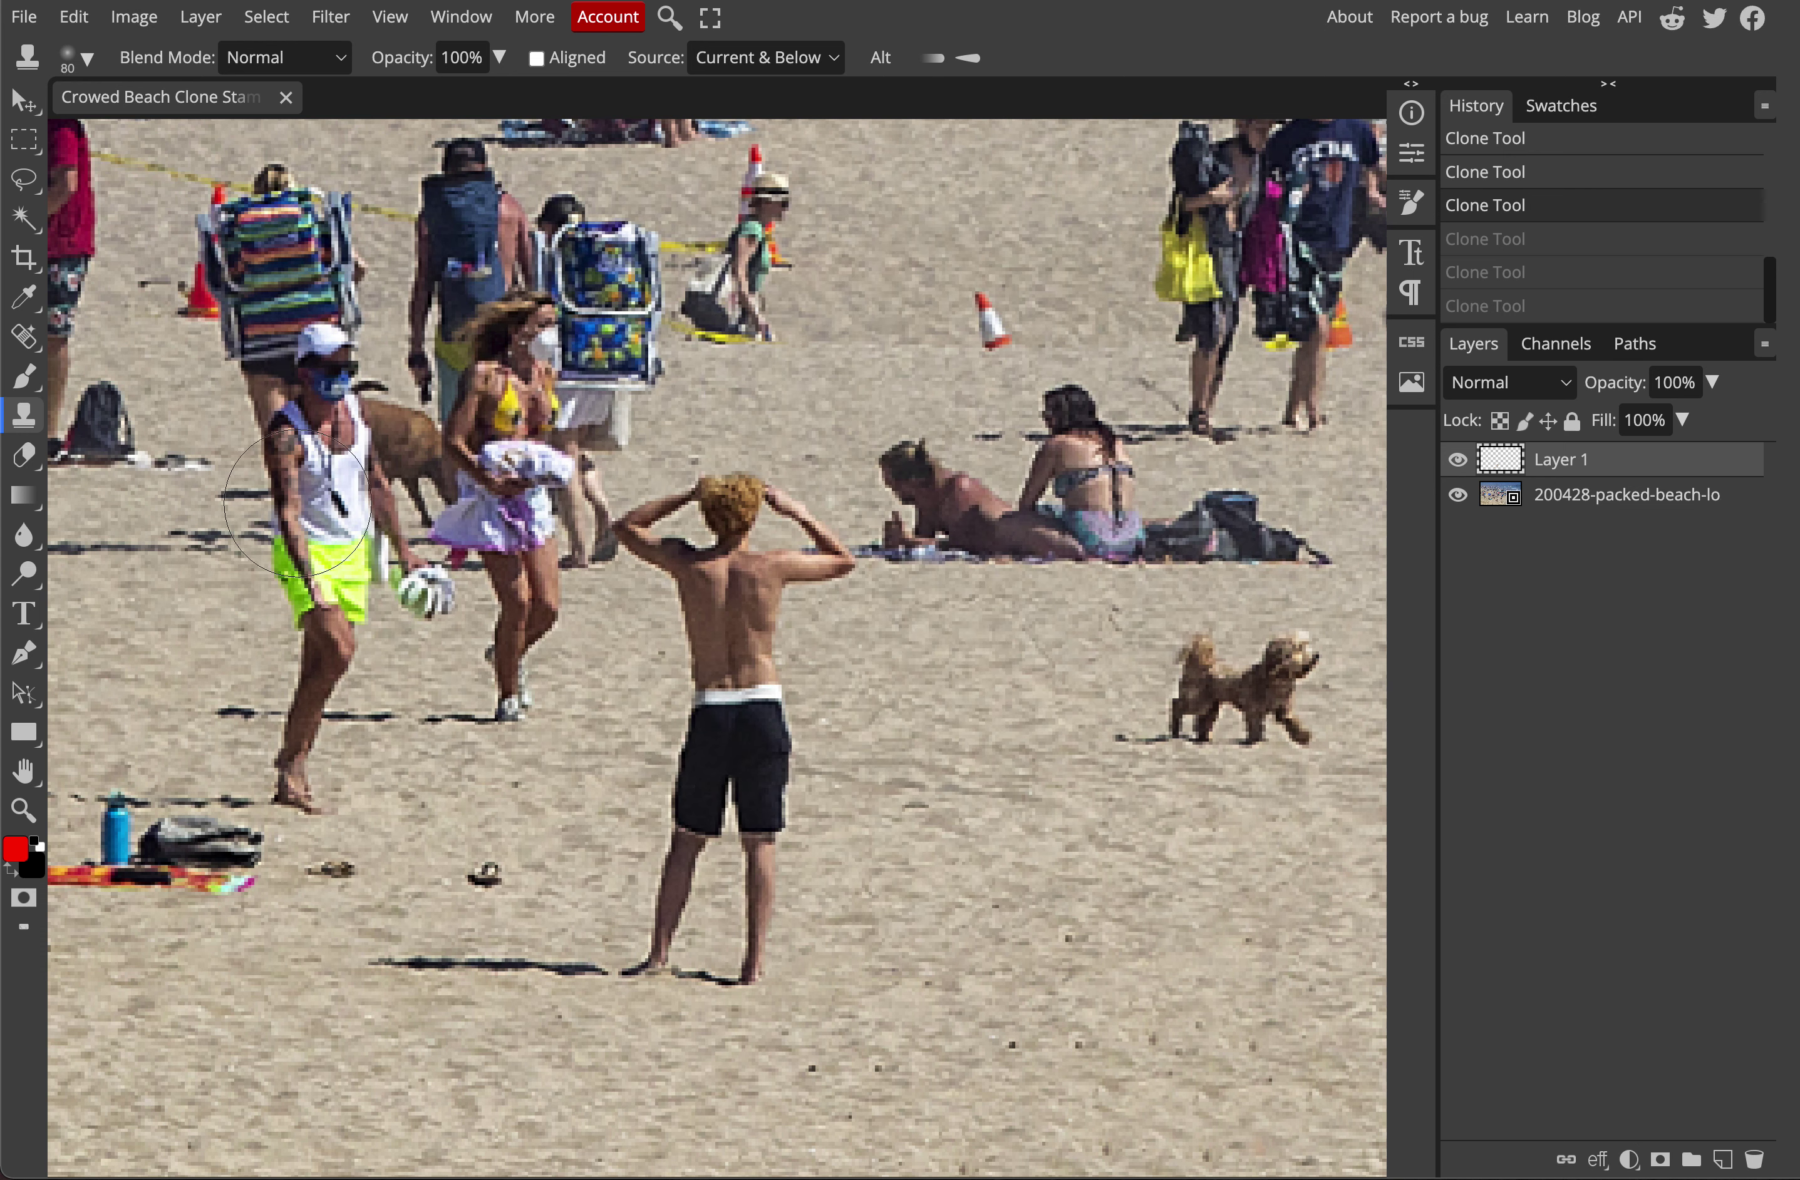
drag(330, 460, 312, 515)
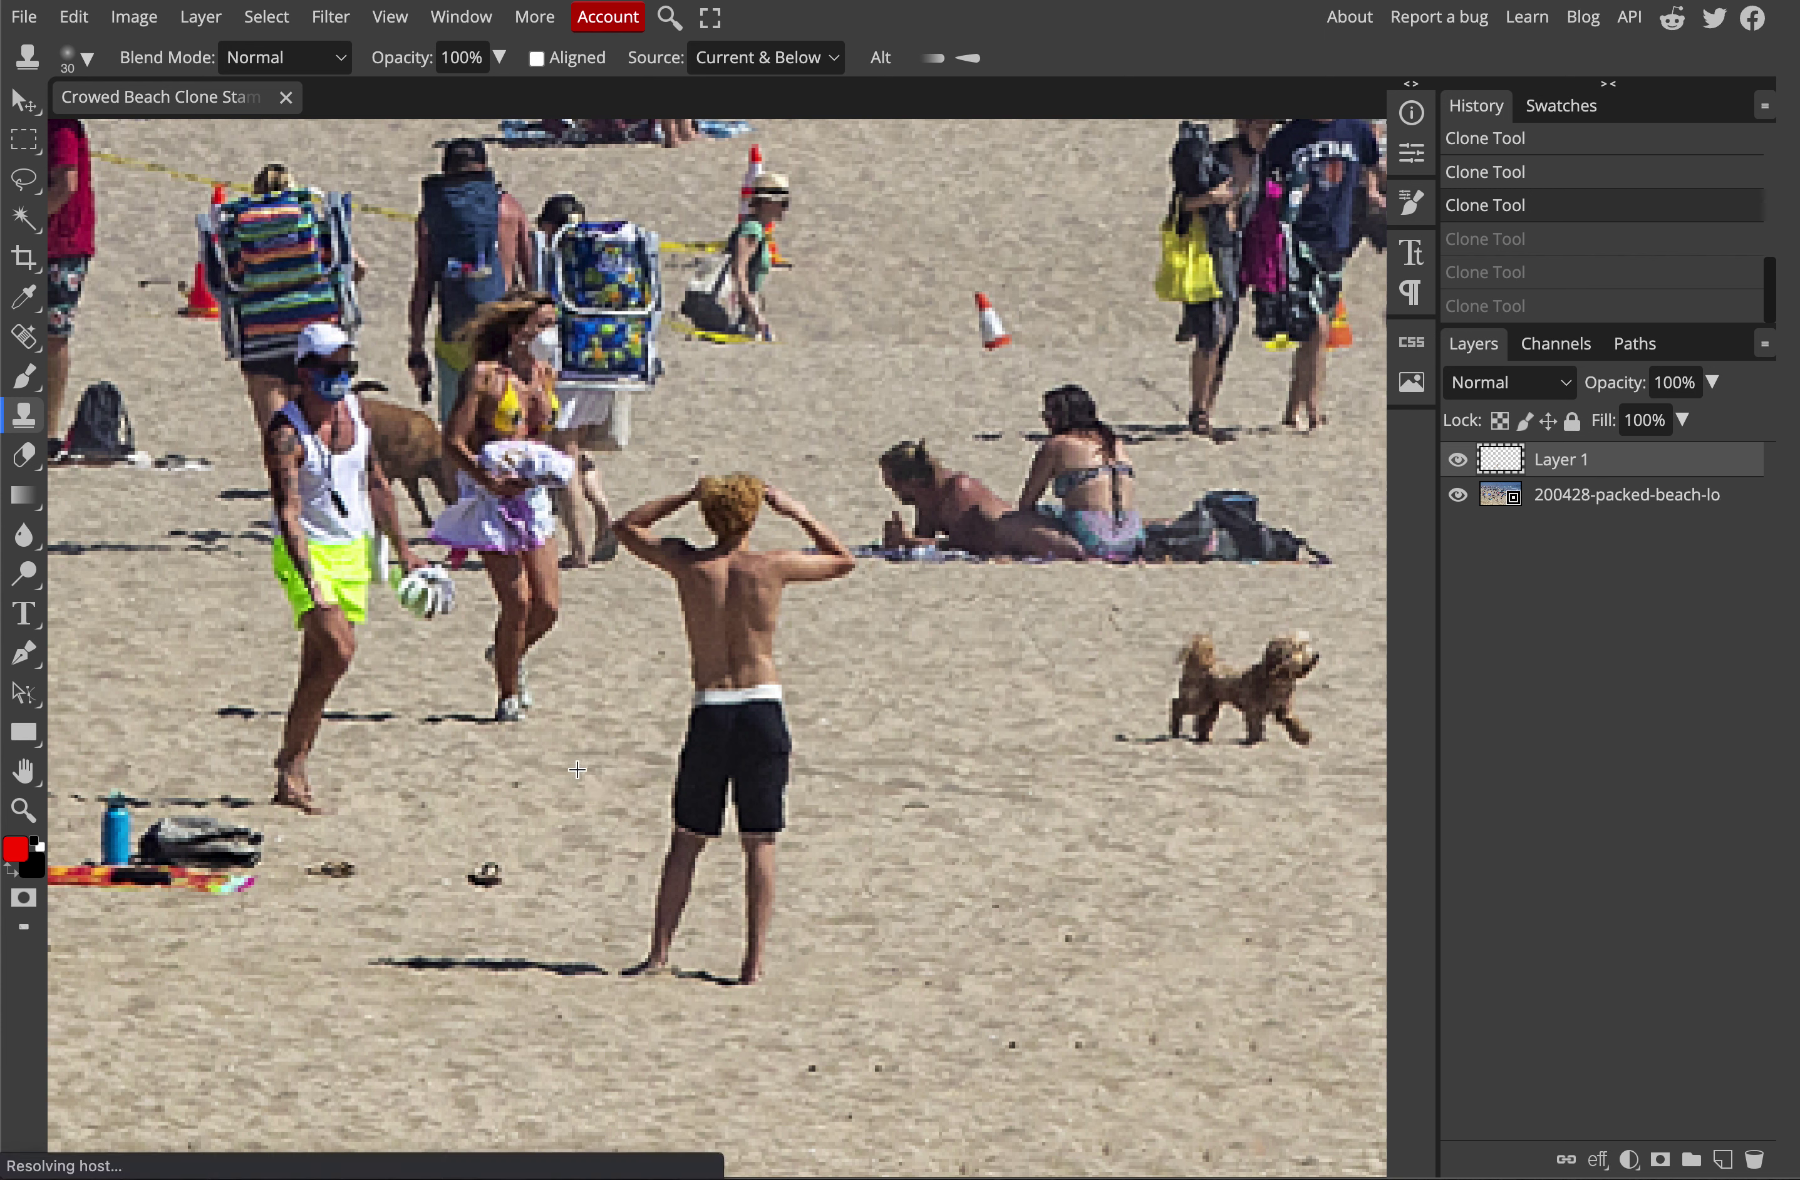
- Redo undone strokes and clone sand over the shirtless man, his shadow and a stray cloned dog
mouse_move(687, 772)
mouse_down()
mouse_move(720, 756)
mouse_move(682, 772)
mouse_move(702, 816)
mouse_move(671, 821)
mouse_move(686, 746)
mouse_move(679, 723)
mouse_move(658, 736)
mouse_move(675, 713)
mouse_move(668, 735)
mouse_move(646, 700)
mouse_up()
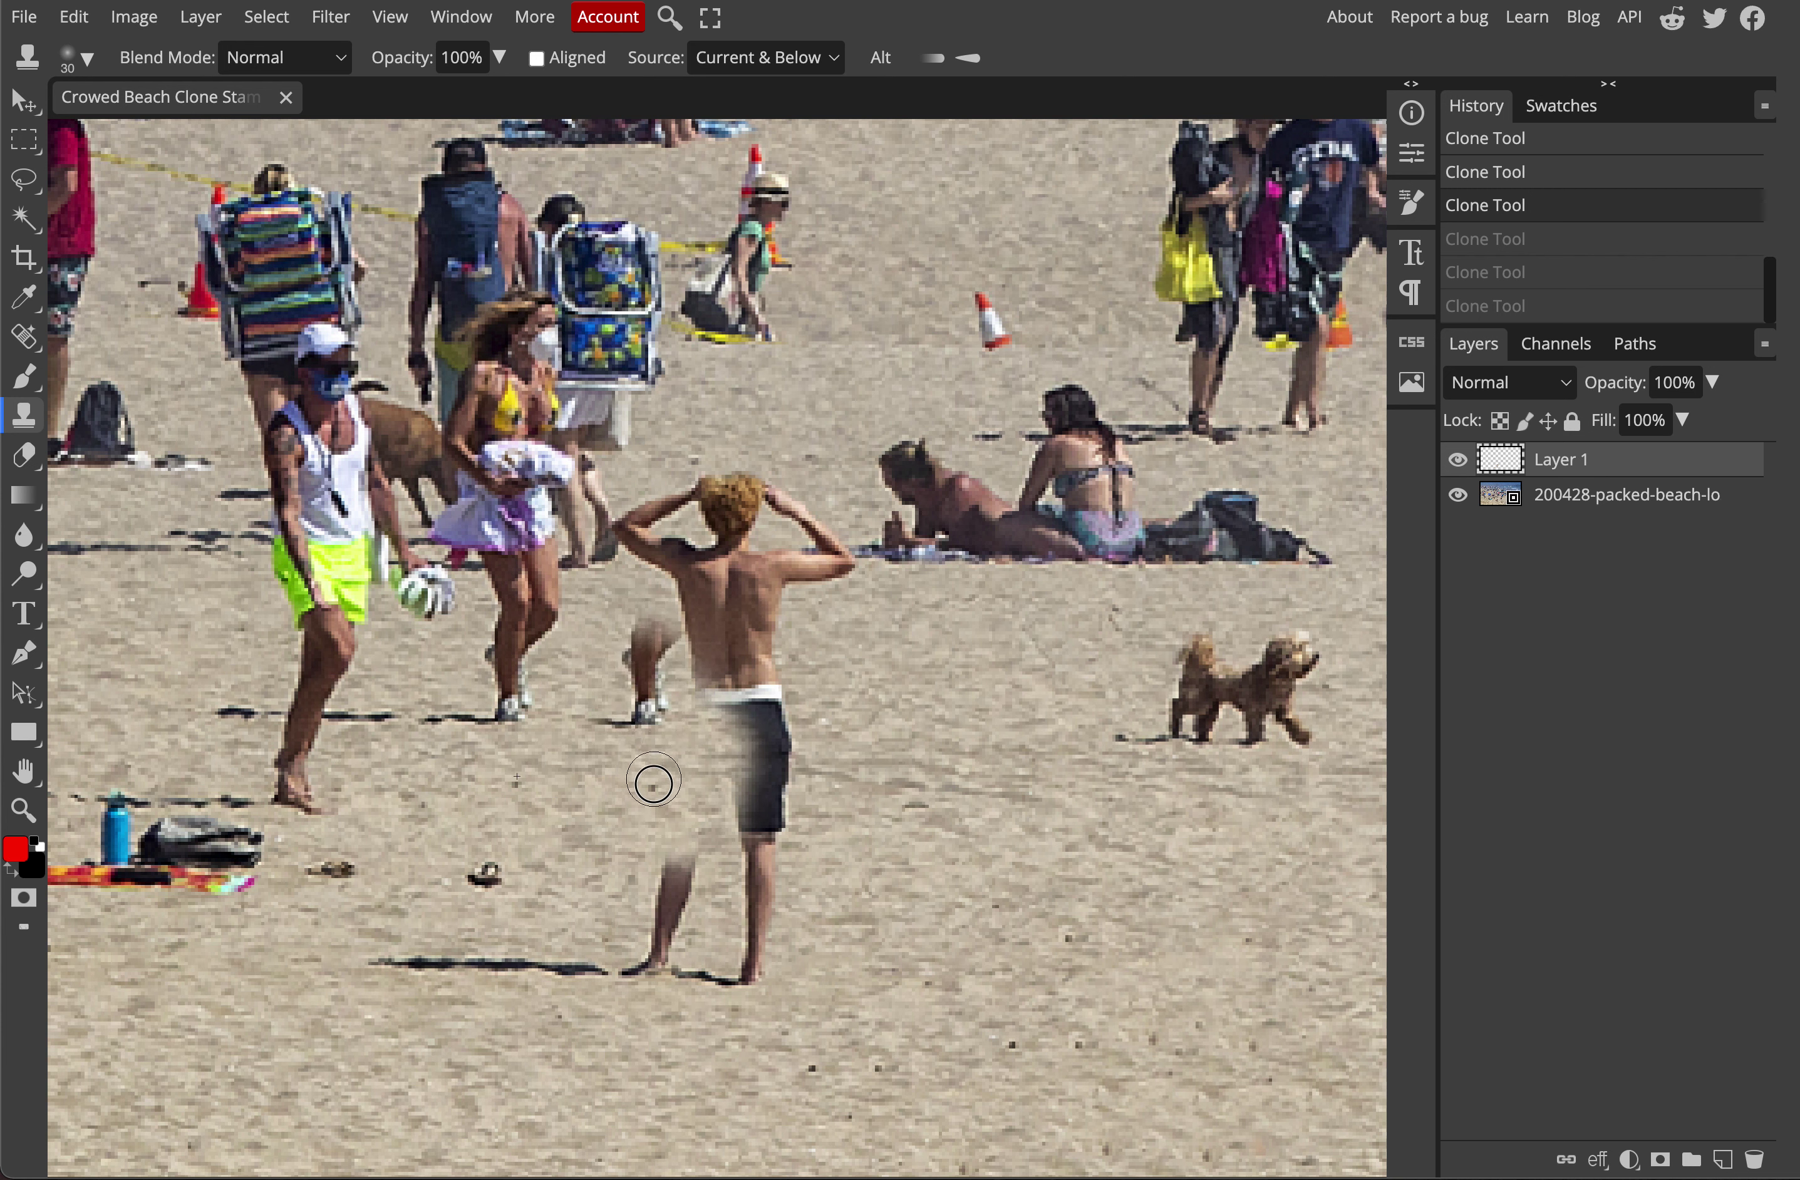
key(ctrl+shift+z)
key(ctrl+shift+z)
key(ctrl+shift+z)
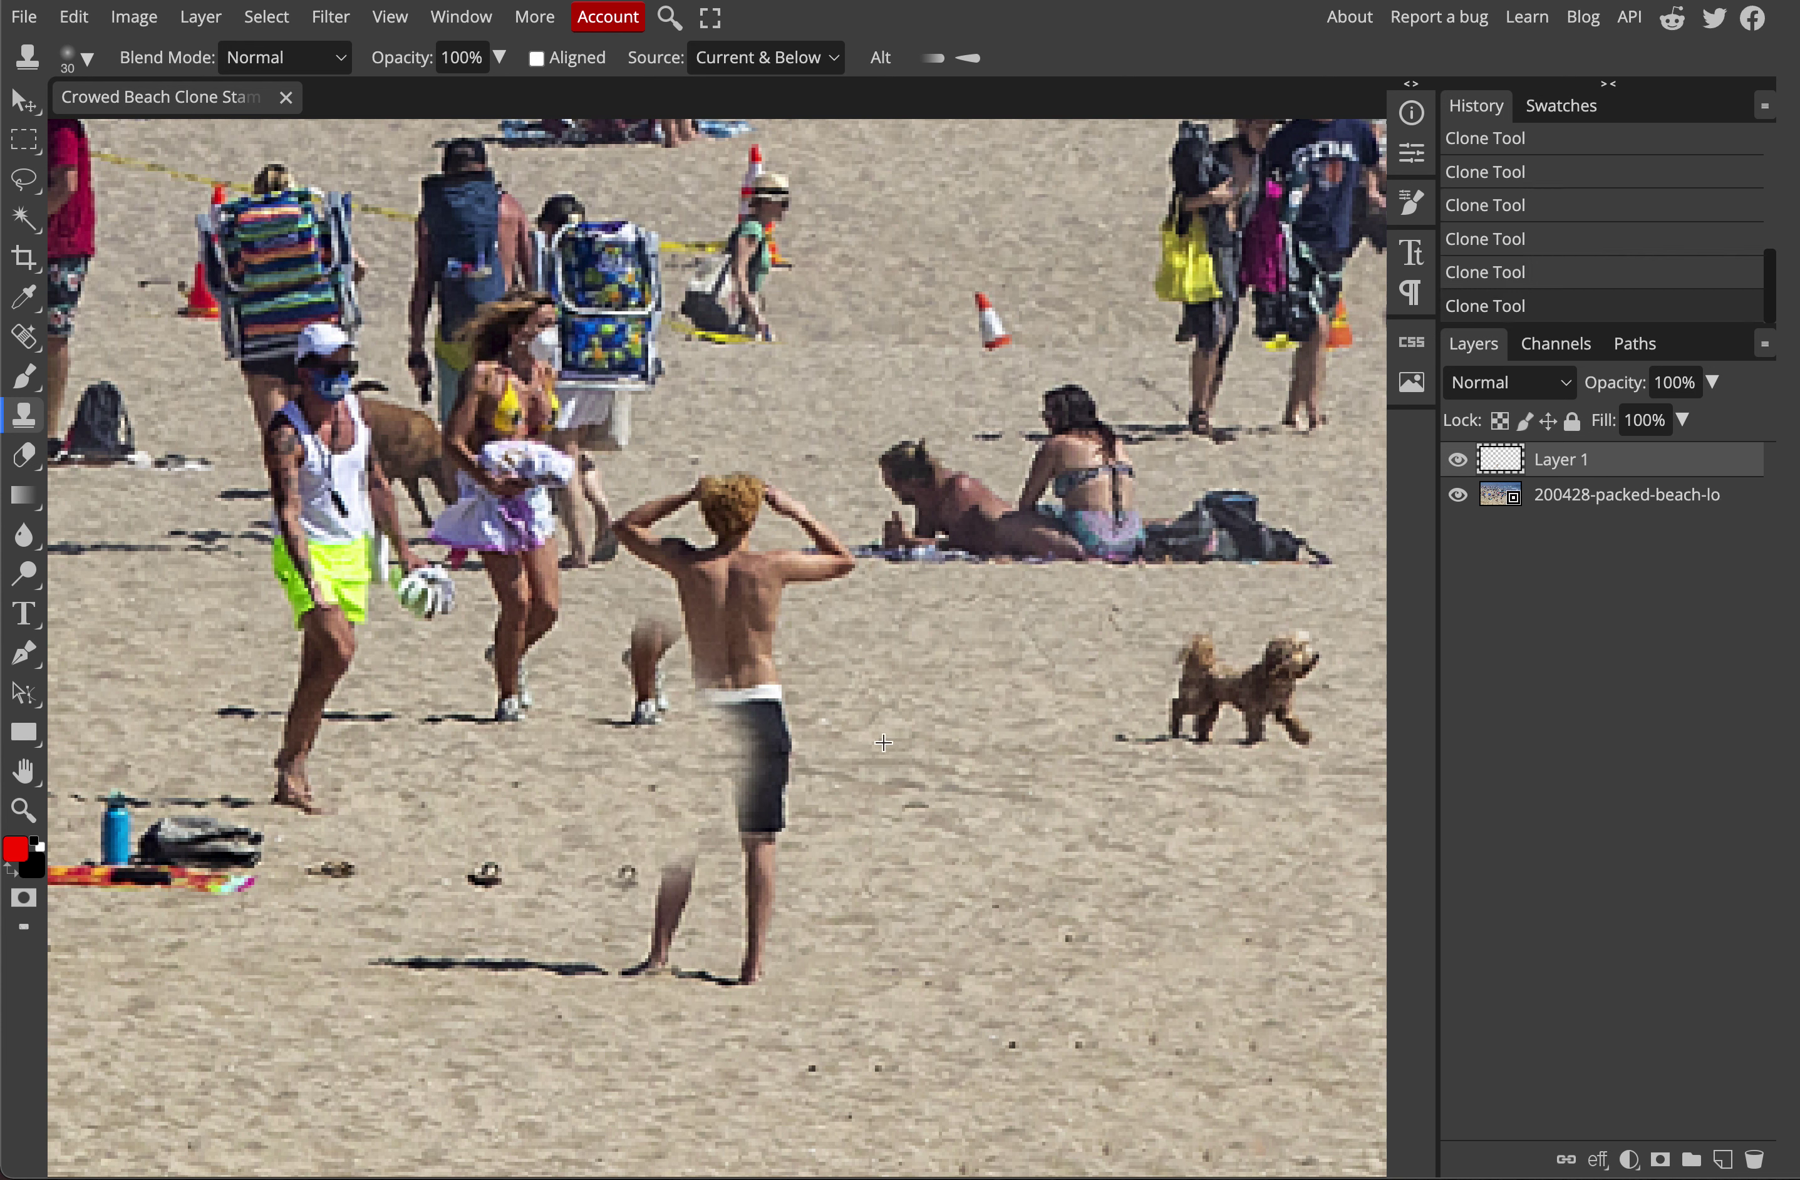
mouse_move(766, 590)
mouse_down()
mouse_move(739, 623)
mouse_move(777, 782)
mouse_move(764, 619)
mouse_move(787, 579)
mouse_move(852, 579)
mouse_move(765, 706)
mouse_move(791, 826)
mouse_move(767, 972)
mouse_move(671, 977)
mouse_move(723, 973)
mouse_up()
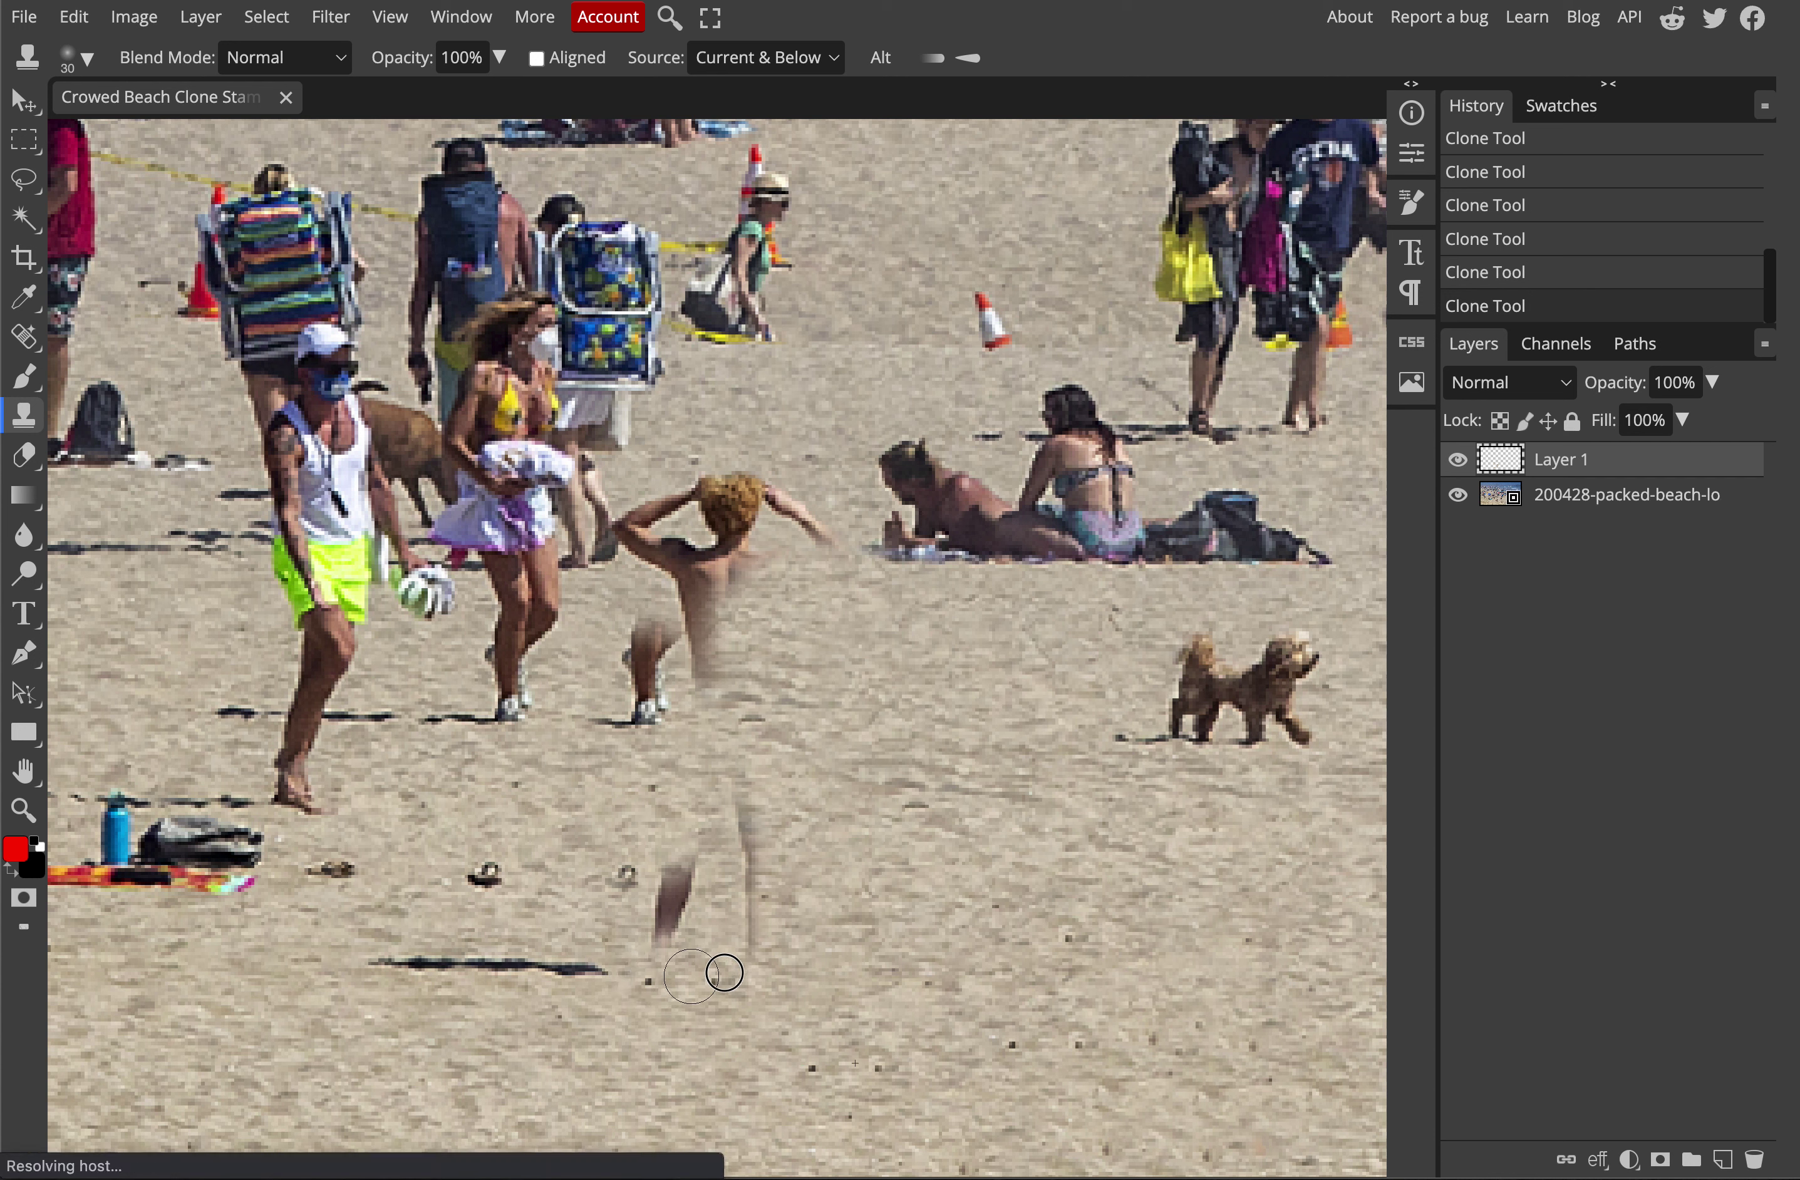
alt+click(981, 909)
mouse_move(516, 975)
mouse_down()
mouse_move(413, 971)
mouse_move(629, 948)
mouse_move(649, 854)
mouse_move(679, 911)
mouse_move(732, 881)
mouse_move(777, 900)
mouse_move(729, 768)
mouse_move(691, 886)
mouse_up()
mouse_move(746, 763)
mouse_down()
mouse_move(740, 820)
mouse_move(751, 723)
mouse_move(772, 802)
mouse_move(567, 900)
mouse_move(337, 879)
mouse_up()
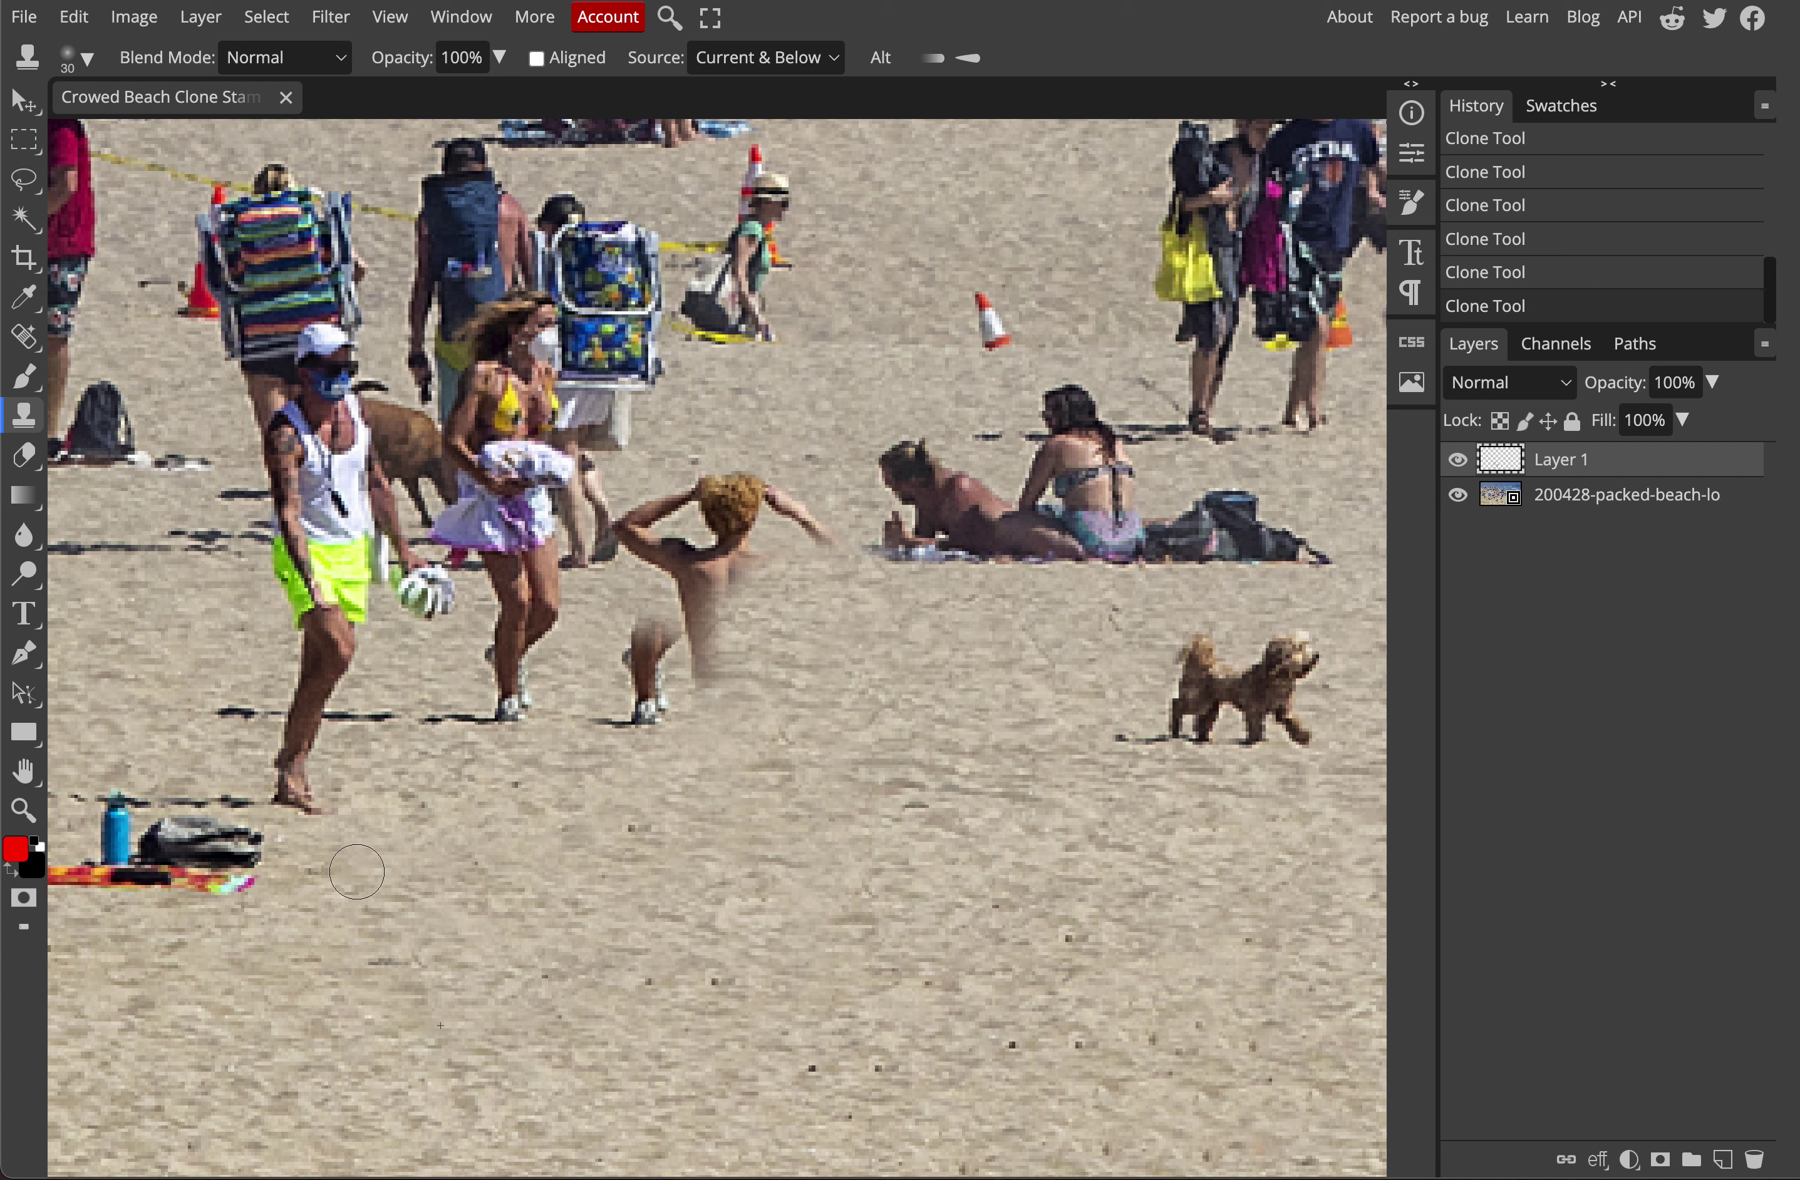
- Paint out the curly-haired person and the woman in the yellow bikini with cloned sand
mouse_move(635, 552)
mouse_down()
mouse_move(754, 519)
mouse_move(746, 500)
mouse_move(654, 518)
mouse_move(646, 538)
mouse_move(694, 568)
mouse_move(713, 623)
mouse_move(662, 680)
mouse_move(663, 711)
mouse_move(642, 609)
mouse_move(765, 548)
mouse_move(823, 545)
mouse_move(758, 497)
mouse_up()
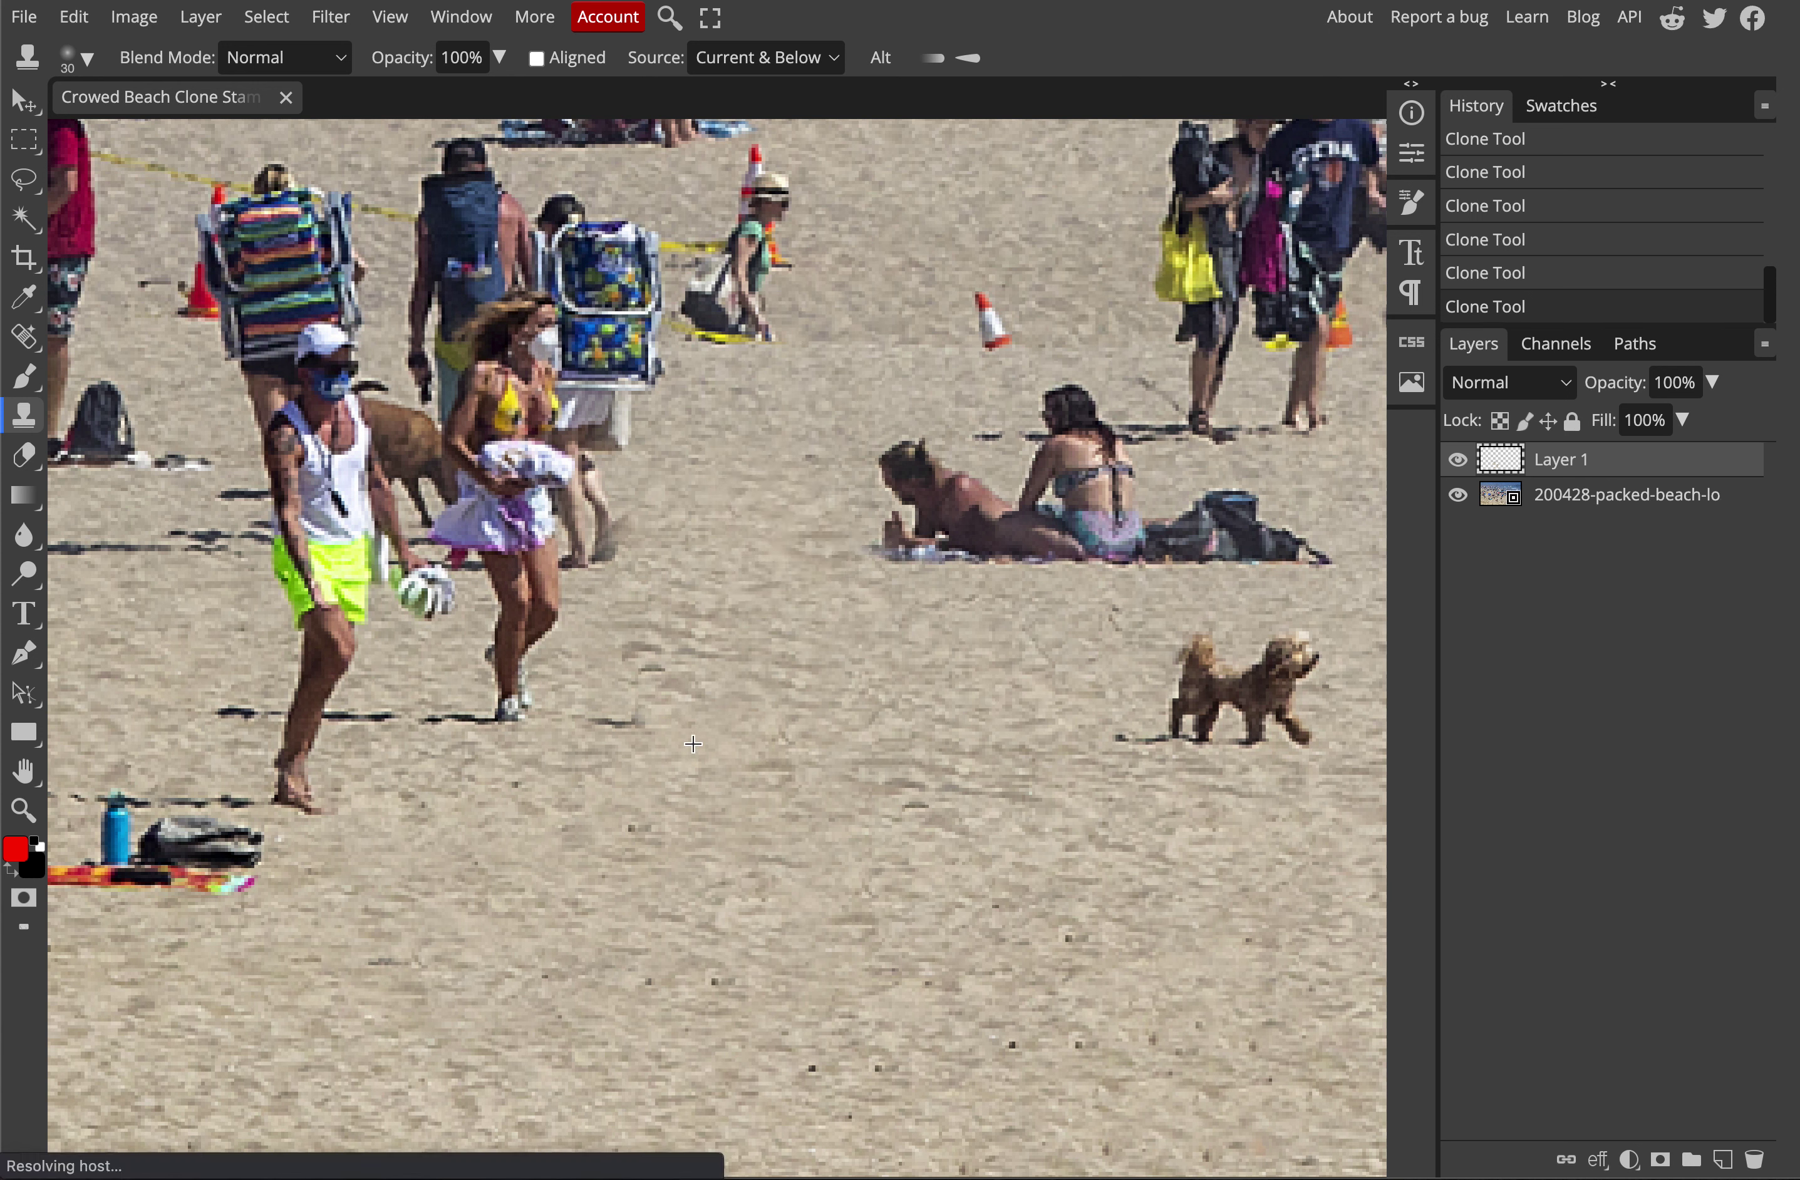
mouse_move(605, 717)
mouse_down()
mouse_move(623, 636)
mouse_move(656, 803)
mouse_up()
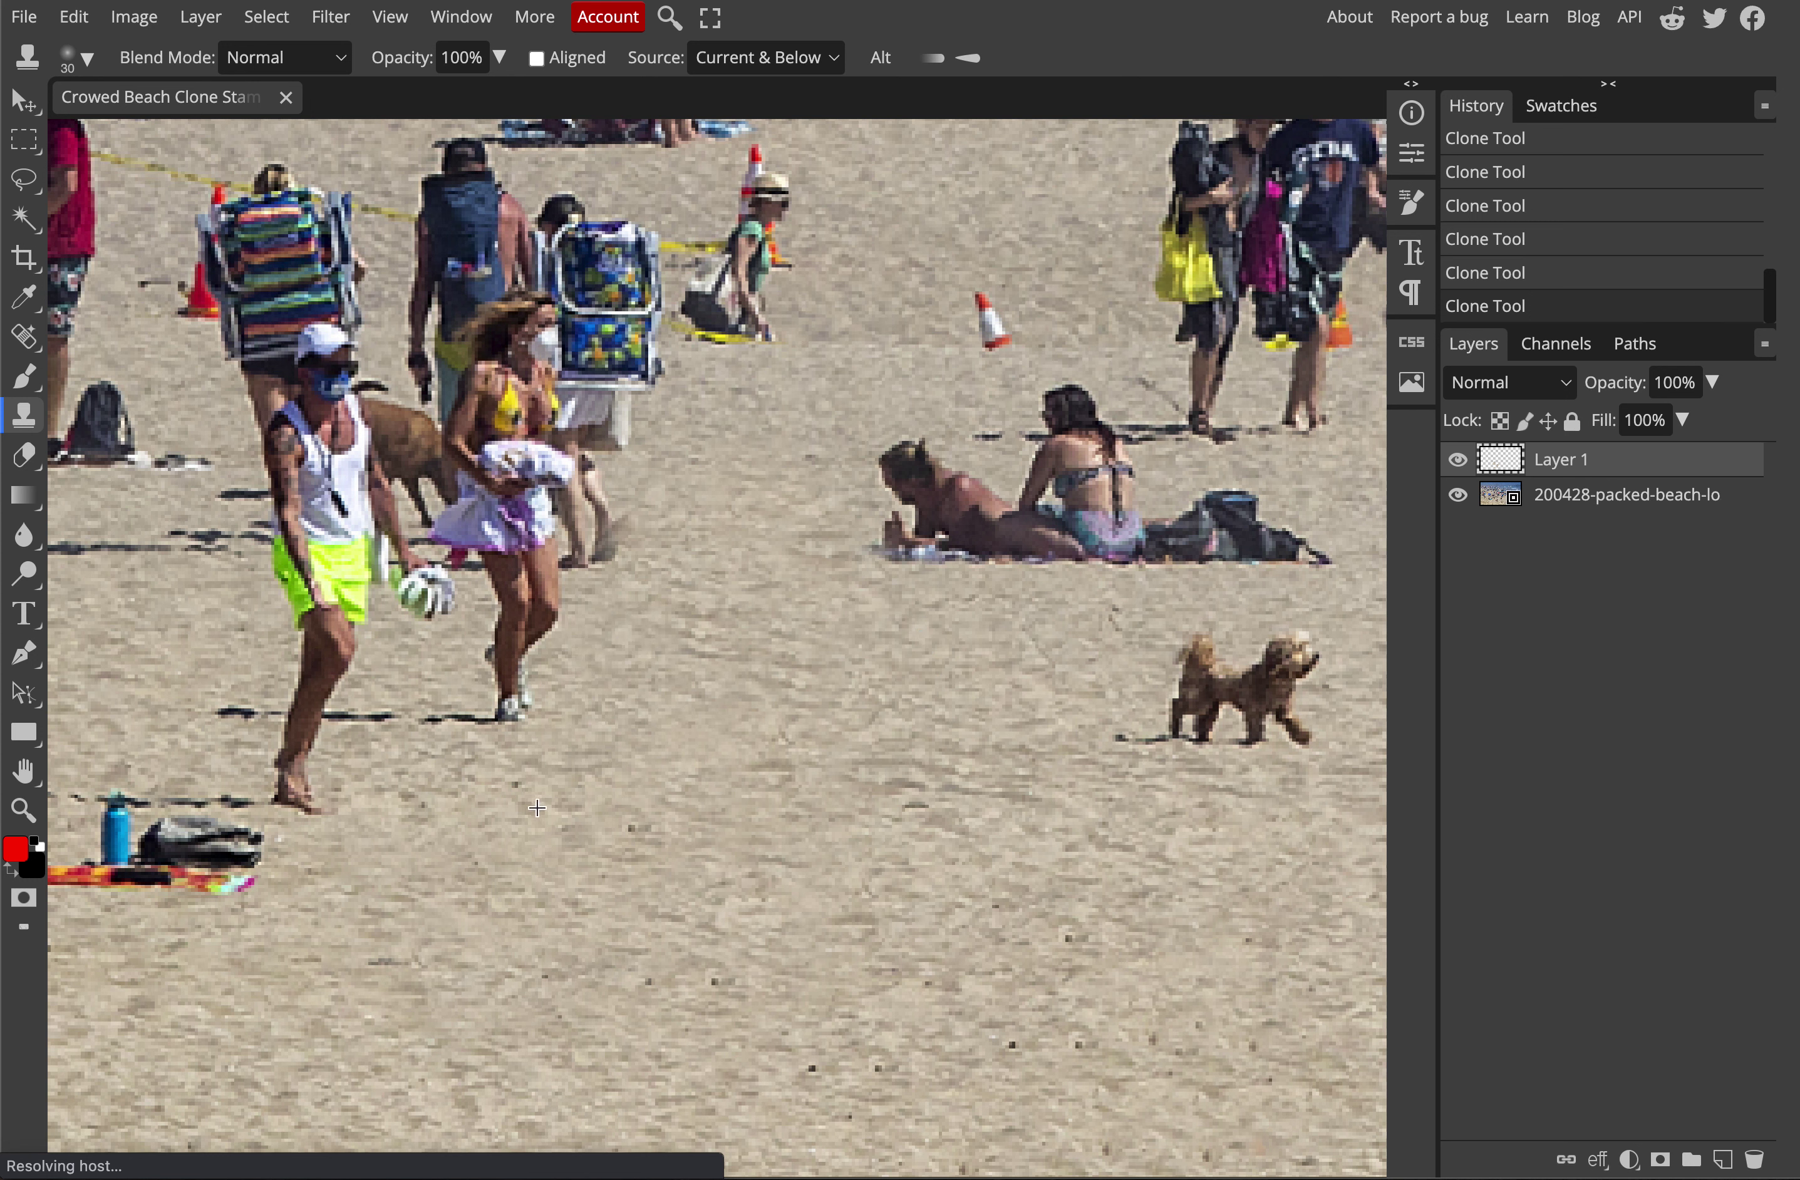
mouse_move(508, 719)
mouse_down()
mouse_move(525, 589)
mouse_move(567, 672)
mouse_move(565, 573)
mouse_move(642, 548)
mouse_move(586, 468)
mouse_move(498, 640)
mouse_move(515, 553)
mouse_up()
alt+click(763, 498)
mouse_move(520, 406)
mouse_down()
mouse_move(522, 337)
mouse_move(470, 636)
mouse_move(454, 470)
mouse_move(446, 603)
mouse_move(406, 634)
mouse_move(450, 731)
mouse_move(333, 716)
mouse_move(314, 674)
mouse_move(292, 809)
mouse_move(213, 711)
mouse_move(365, 567)
mouse_move(439, 533)
mouse_move(350, 474)
mouse_move(90, 566)
mouse_up()
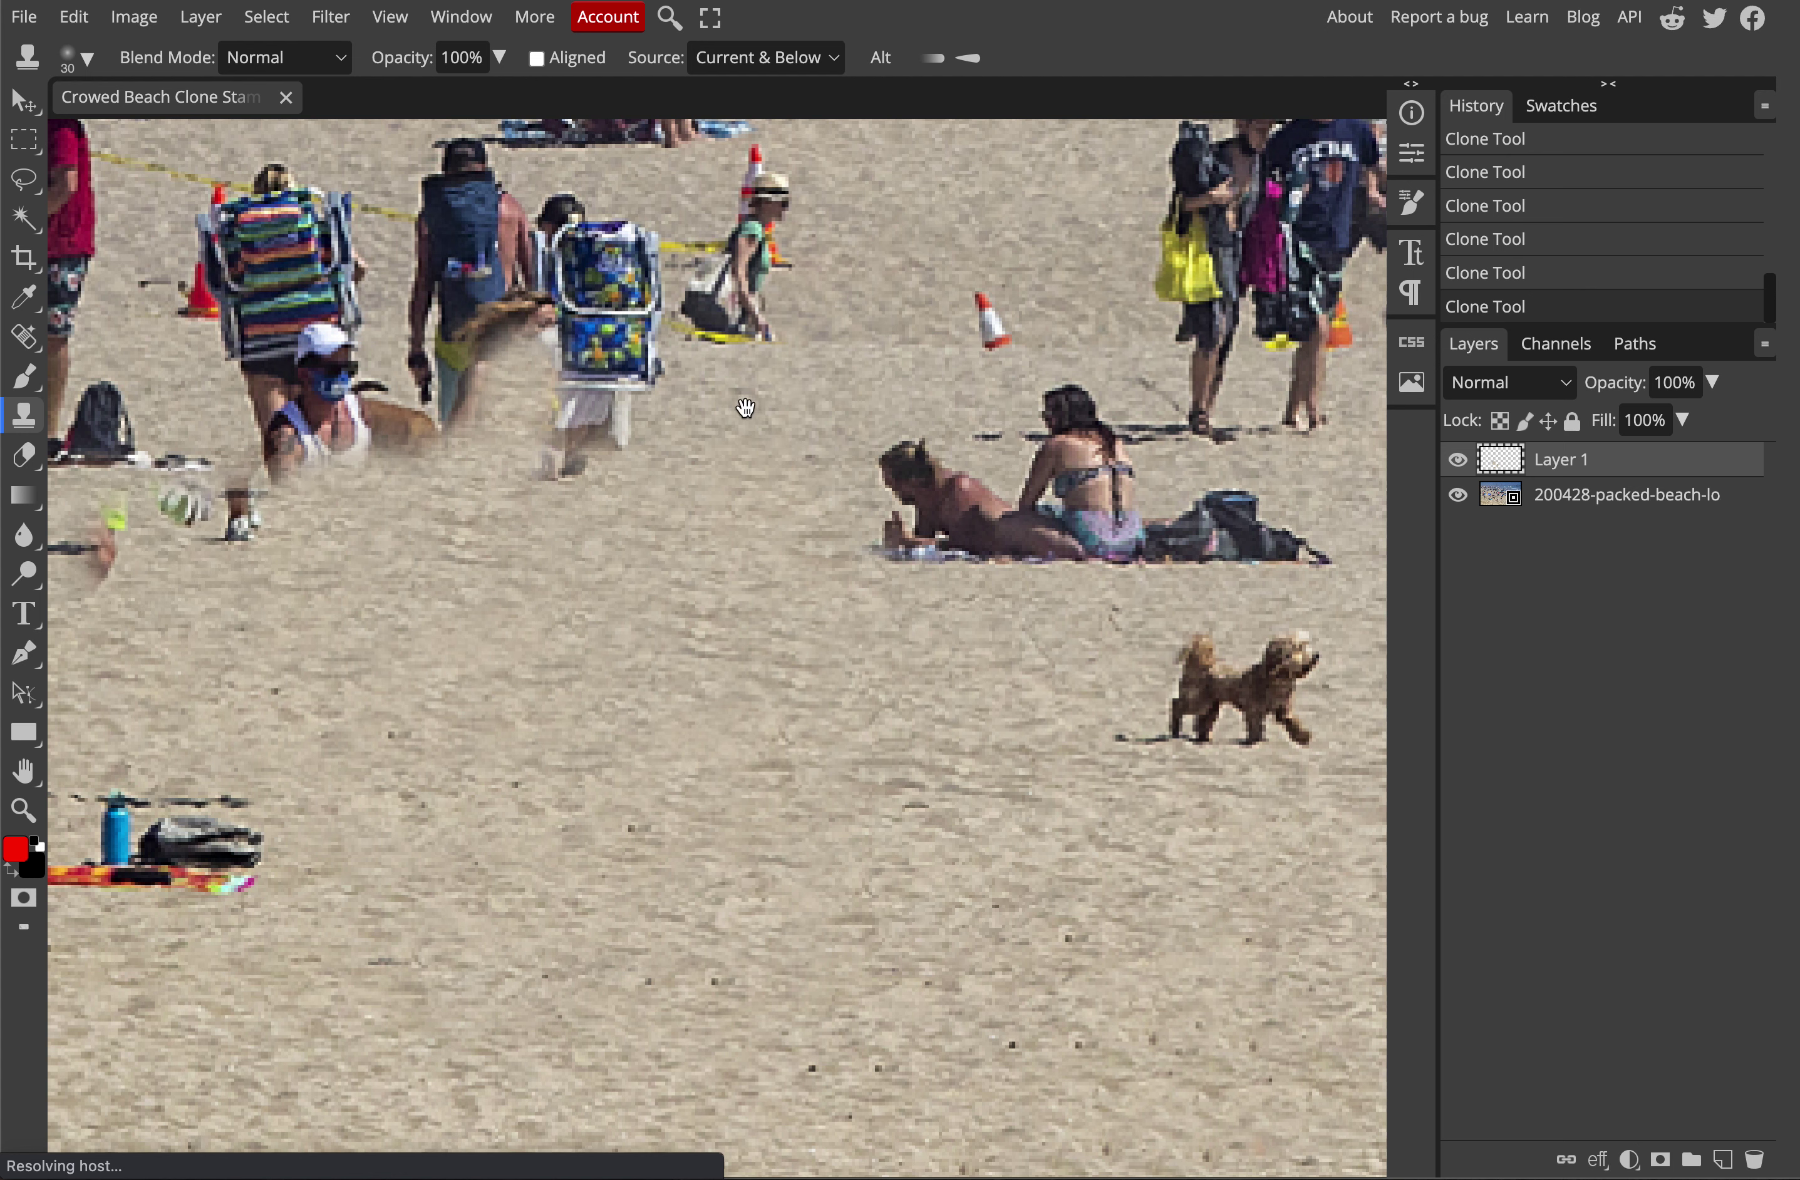
- Clone sand over the green-shirt woman, the dark-backpack man and a leftover cone, then zoom out
drag(745, 408, 783, 811)
scroll(874, 628, down, 2)
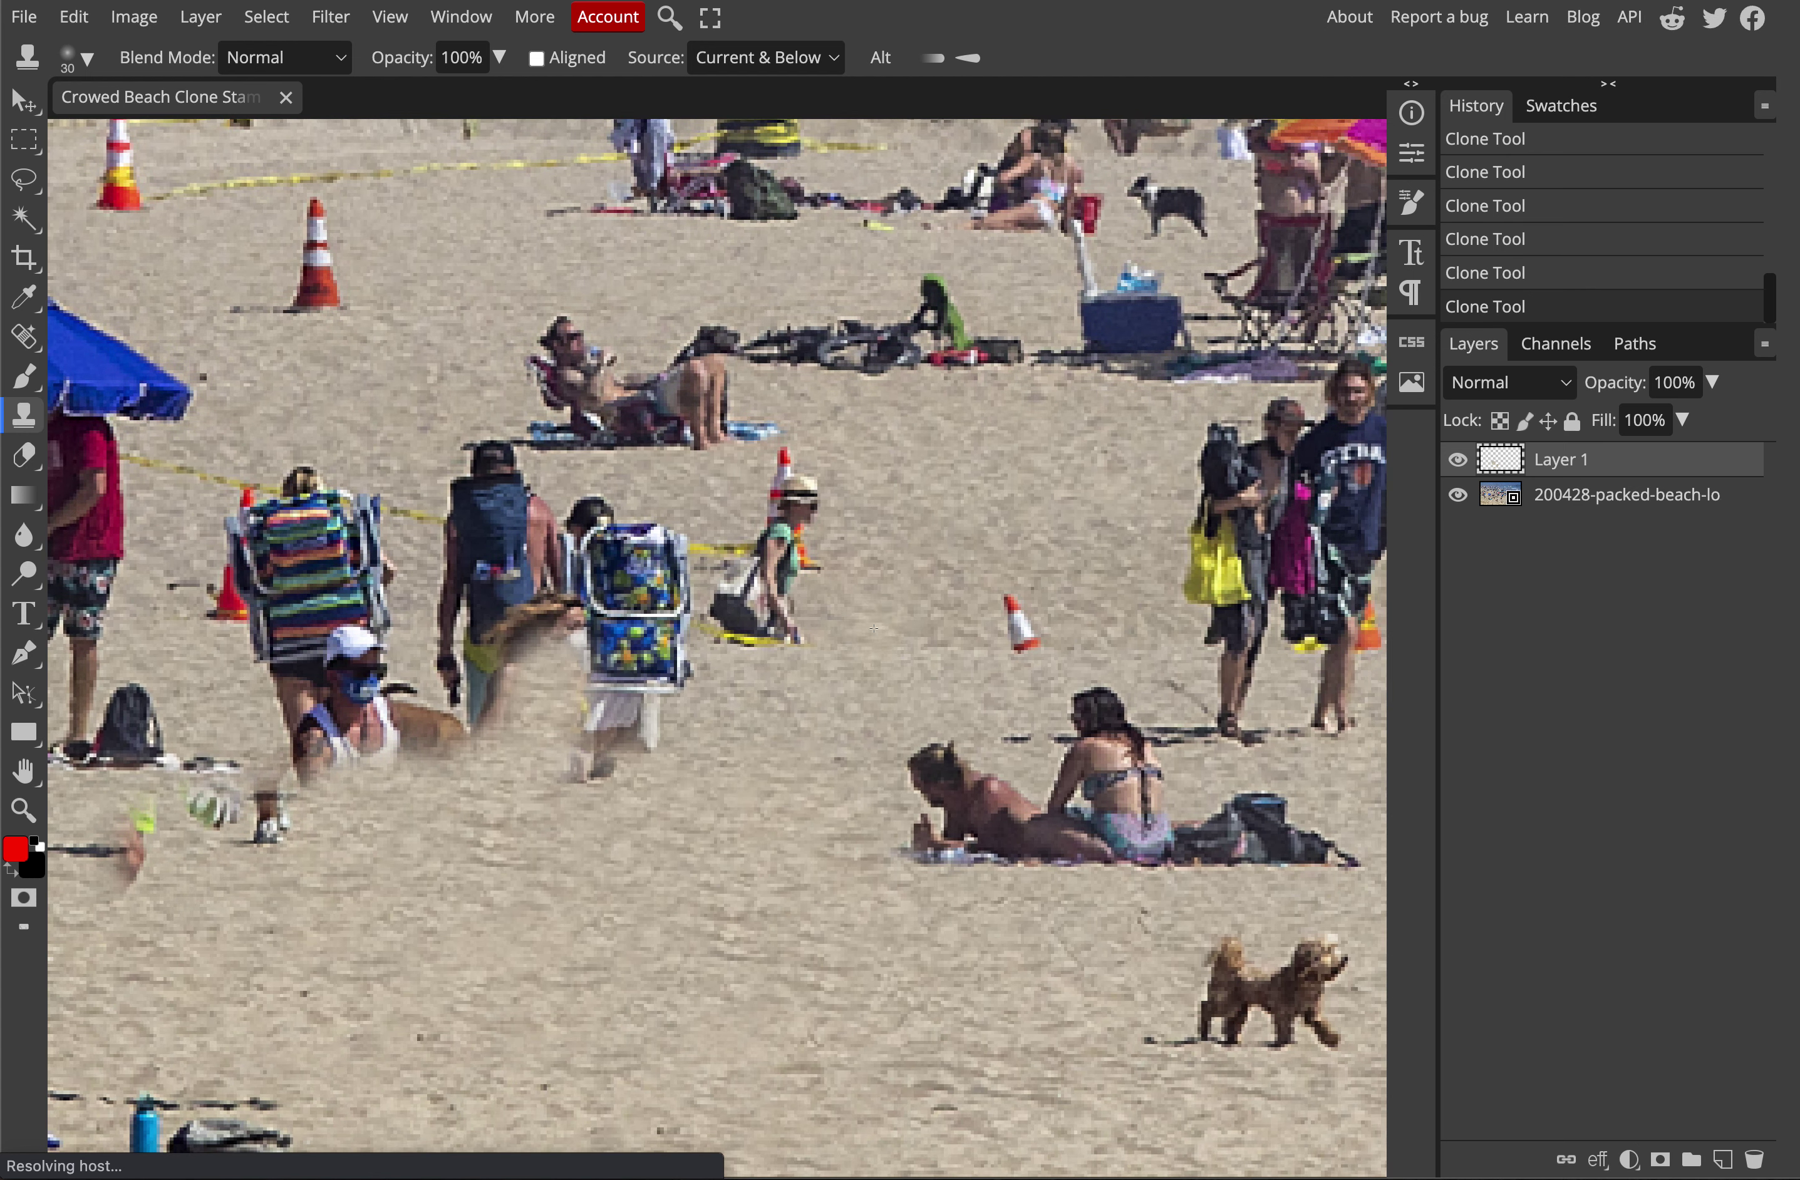
mouse_move(781, 605)
mouse_down()
mouse_move(772, 522)
mouse_move(787, 567)
mouse_move(763, 541)
mouse_move(762, 613)
mouse_move(674, 614)
mouse_move(716, 583)
mouse_move(642, 597)
mouse_move(671, 724)
mouse_move(651, 709)
mouse_move(642, 511)
mouse_move(611, 751)
mouse_move(562, 785)
mouse_move(586, 586)
mouse_up()
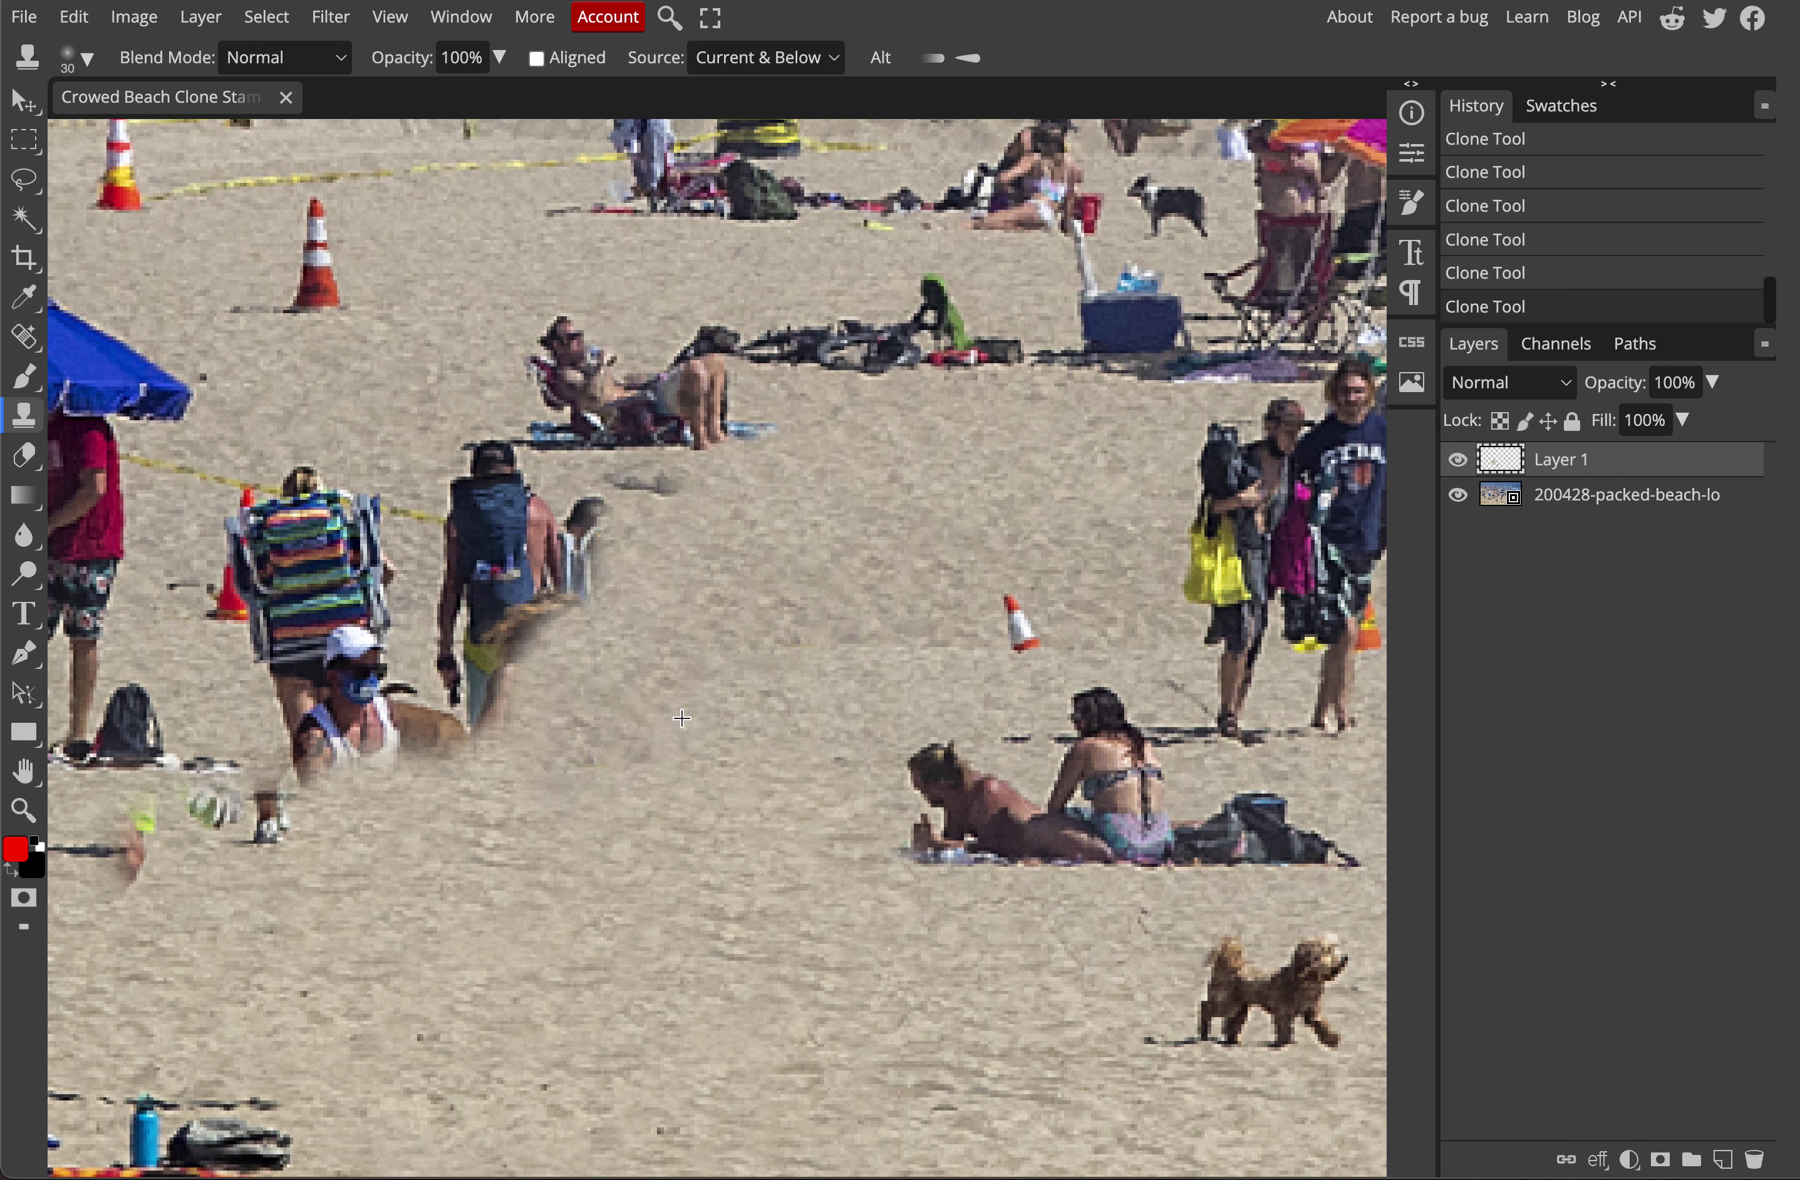
mouse_move(490, 460)
mouse_down()
mouse_move(482, 540)
mouse_move(574, 524)
mouse_move(547, 538)
mouse_move(474, 466)
mouse_move(459, 613)
mouse_move(502, 703)
mouse_move(531, 598)
mouse_move(582, 542)
mouse_move(402, 727)
mouse_move(268, 744)
mouse_move(274, 828)
mouse_move(306, 636)
mouse_move(360, 521)
mouse_move(263, 590)
mouse_move(394, 586)
mouse_move(337, 606)
mouse_move(333, 473)
mouse_move(245, 505)
mouse_move(230, 583)
mouse_up()
mouse_move(261, 490)
mouse_down()
mouse_move(295, 451)
mouse_move(232, 502)
mouse_move(219, 628)
mouse_move(217, 502)
mouse_move(253, 468)
mouse_up()
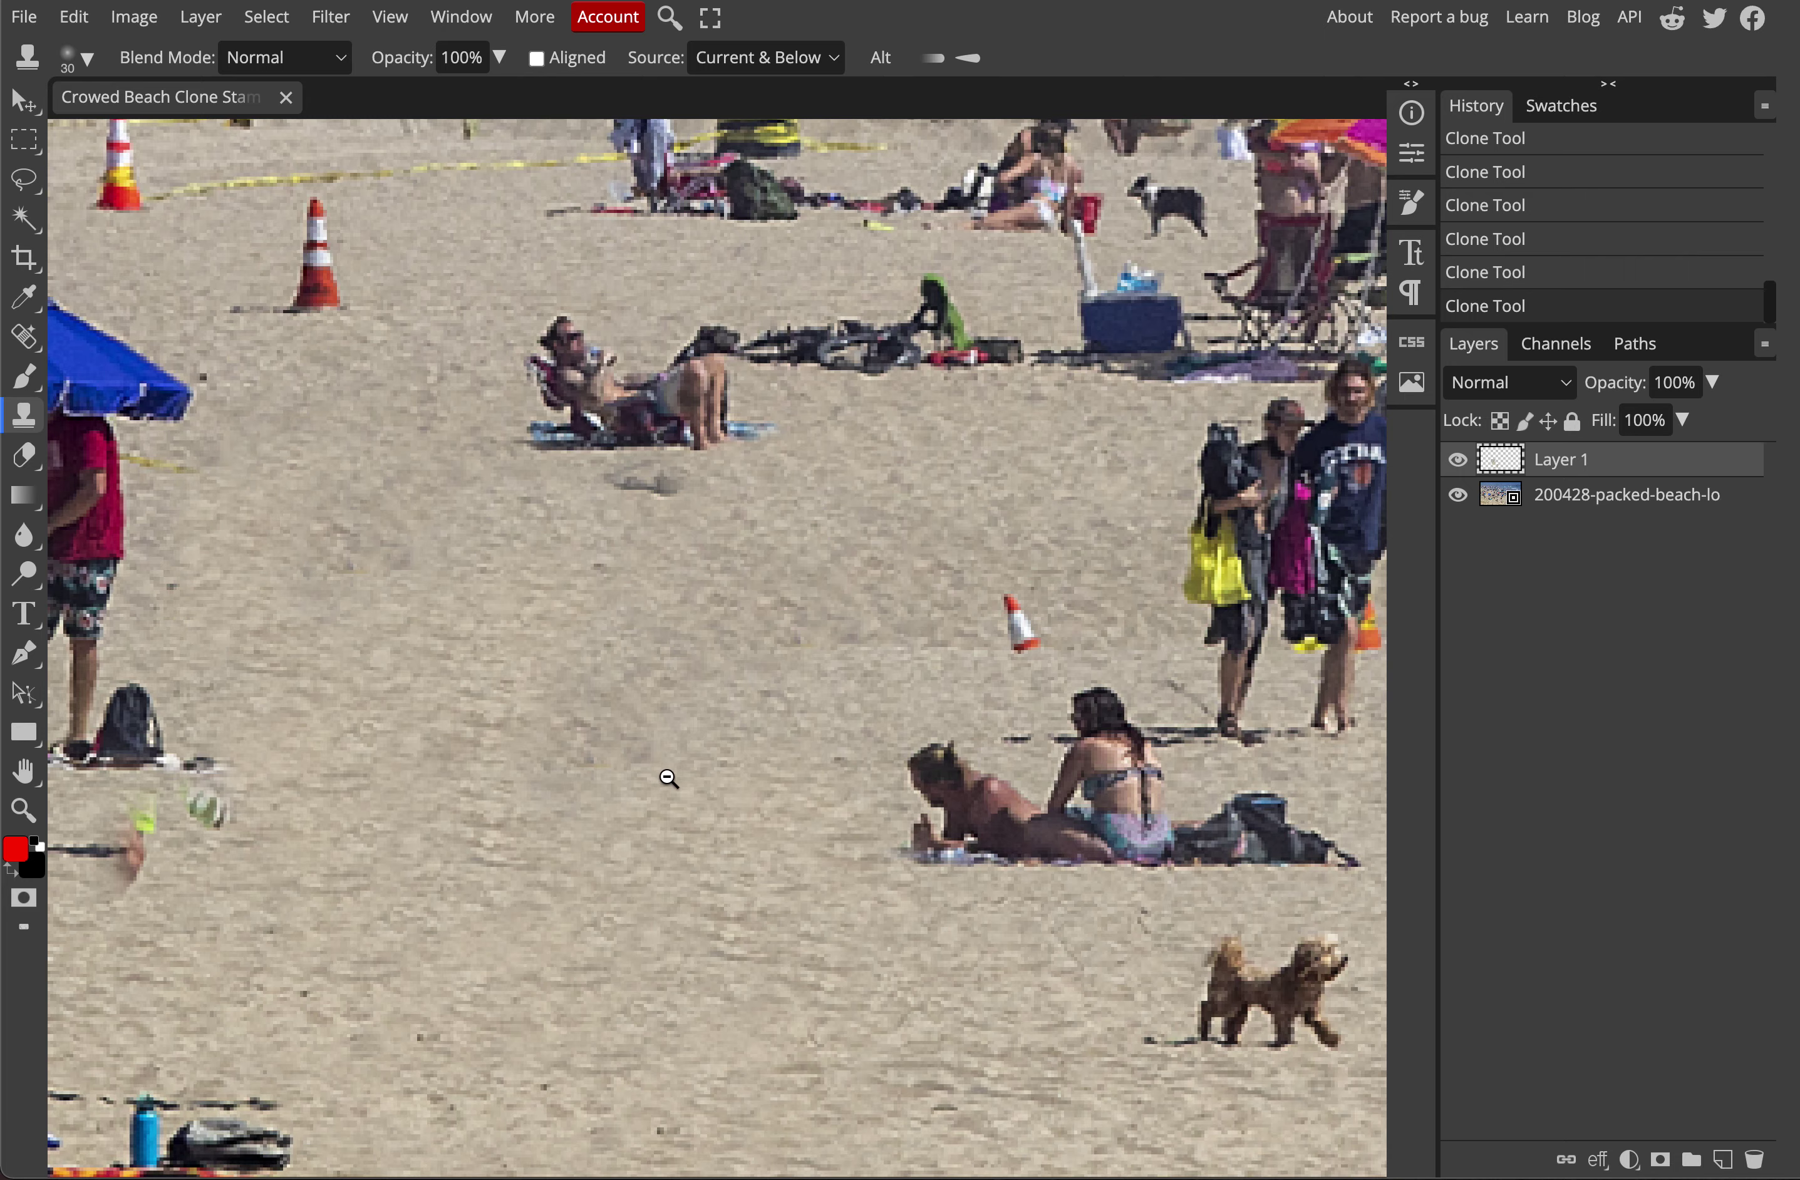
scroll(668, 778, down, 3)
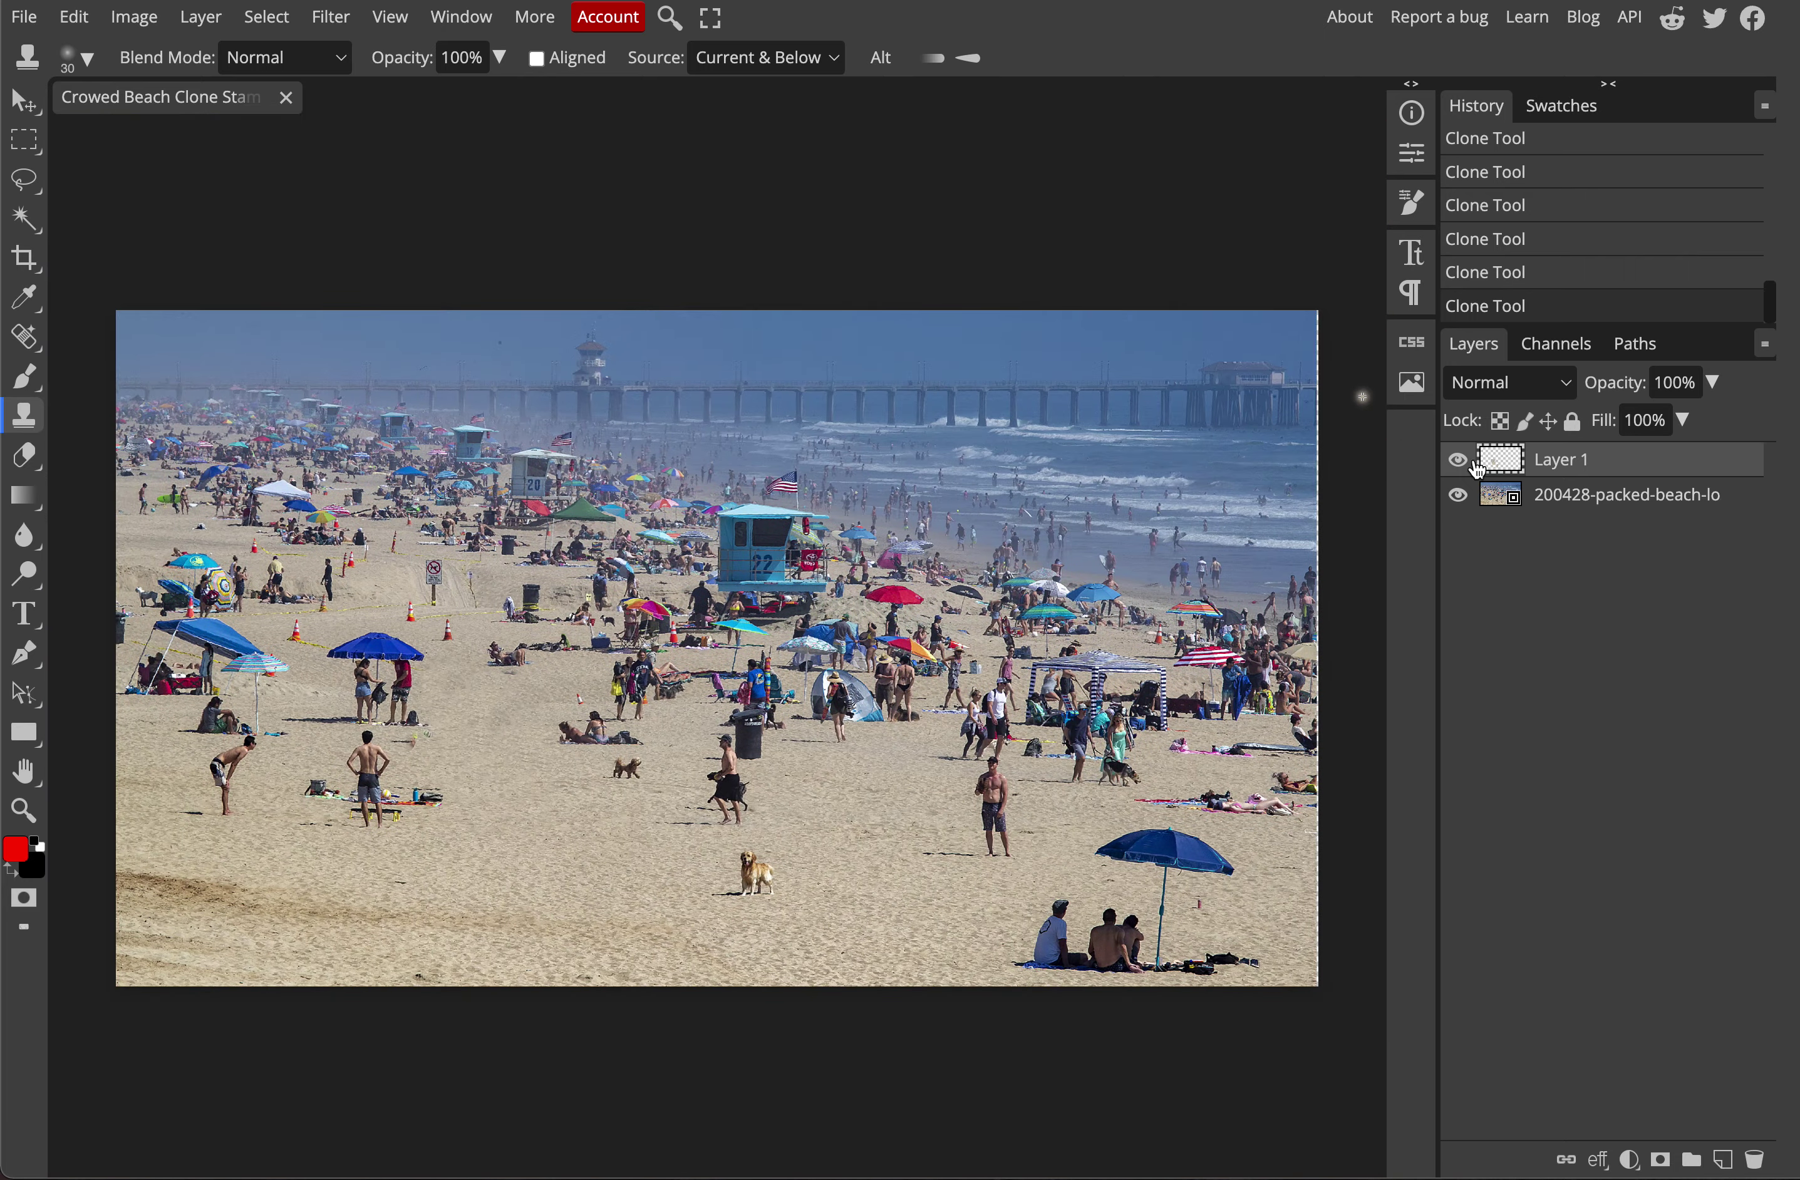
- Toggle Layer 1 on and off repeatedly to compare with the original, then zoom on the retriever
click(1461, 461)
click(1462, 461)
click(1461, 461)
click(1461, 461)
click(1462, 461)
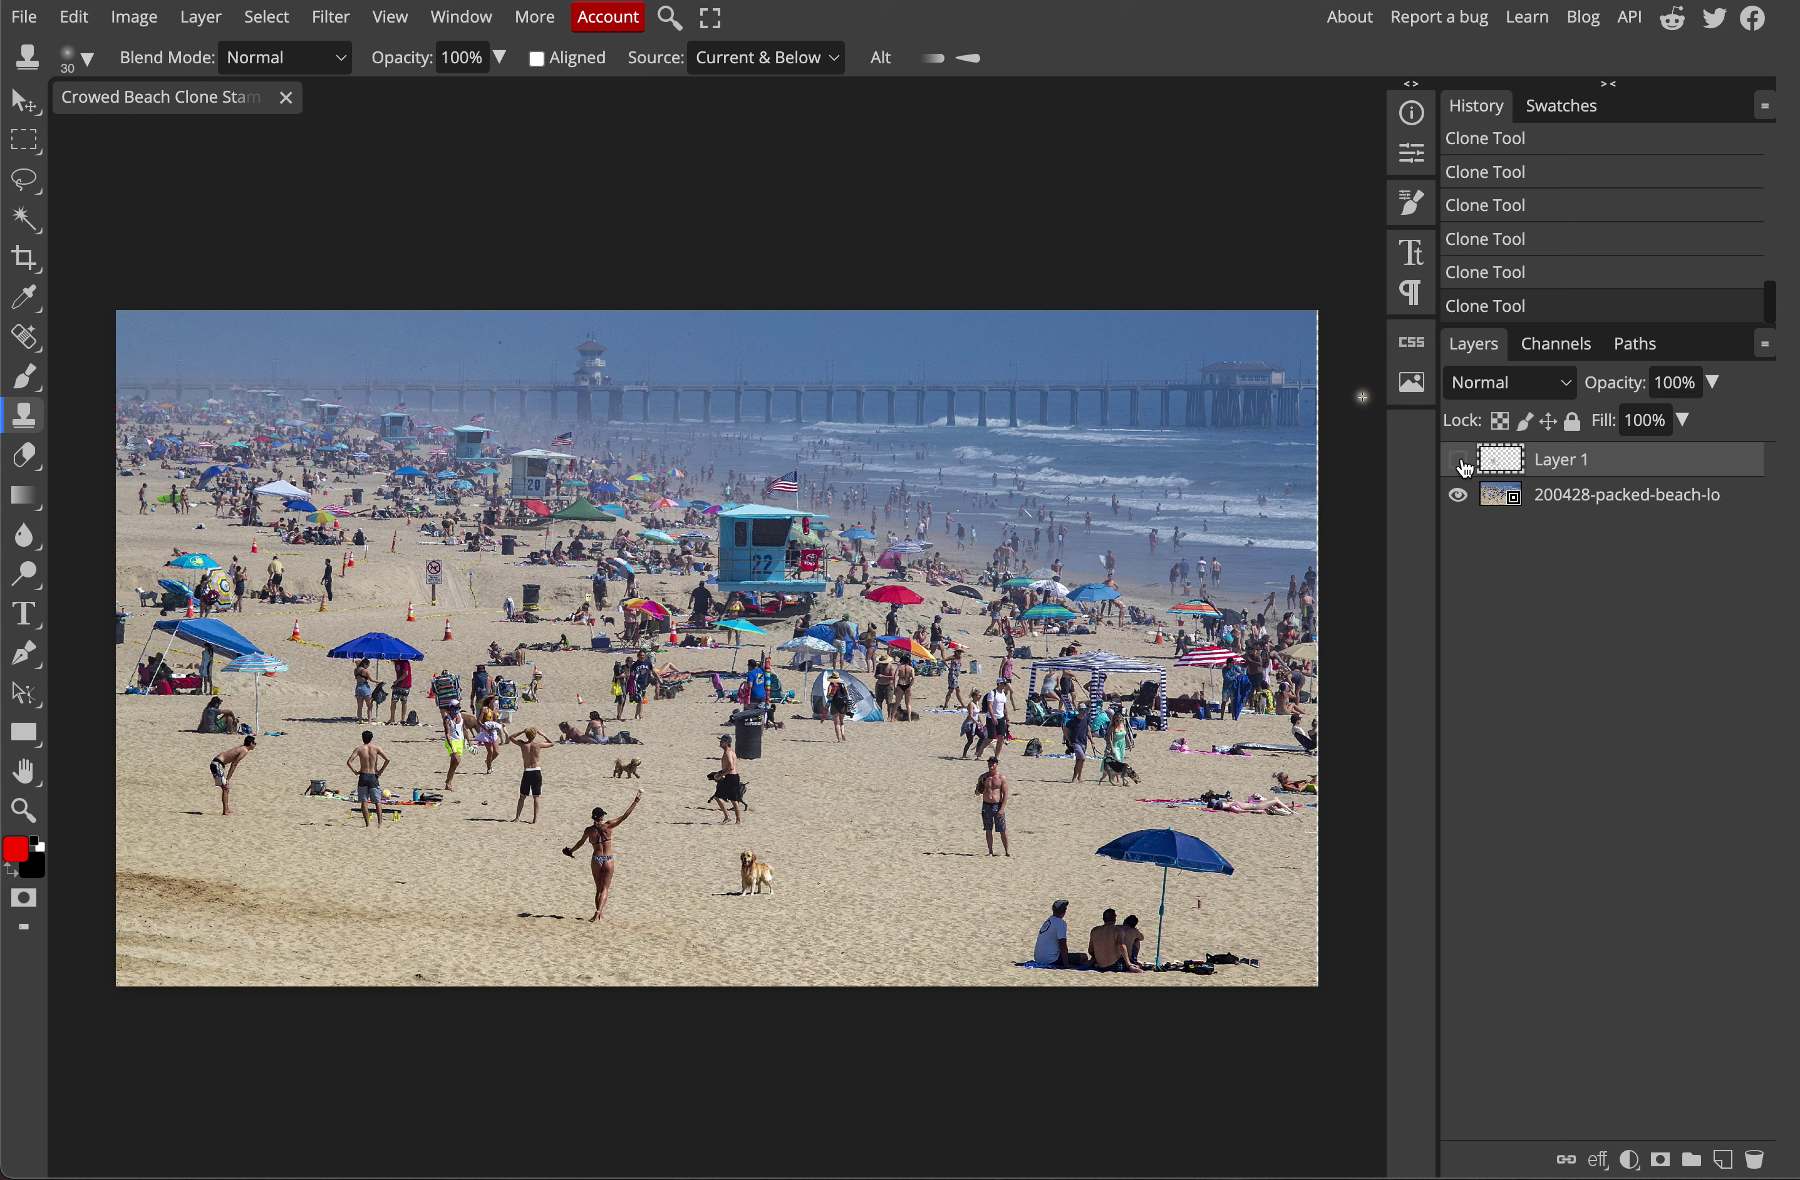
click(1461, 461)
click(1461, 461)
click(1462, 461)
click(1462, 461)
click(1461, 461)
click(1461, 461)
click(1461, 461)
scroll(745, 896, up, 5)
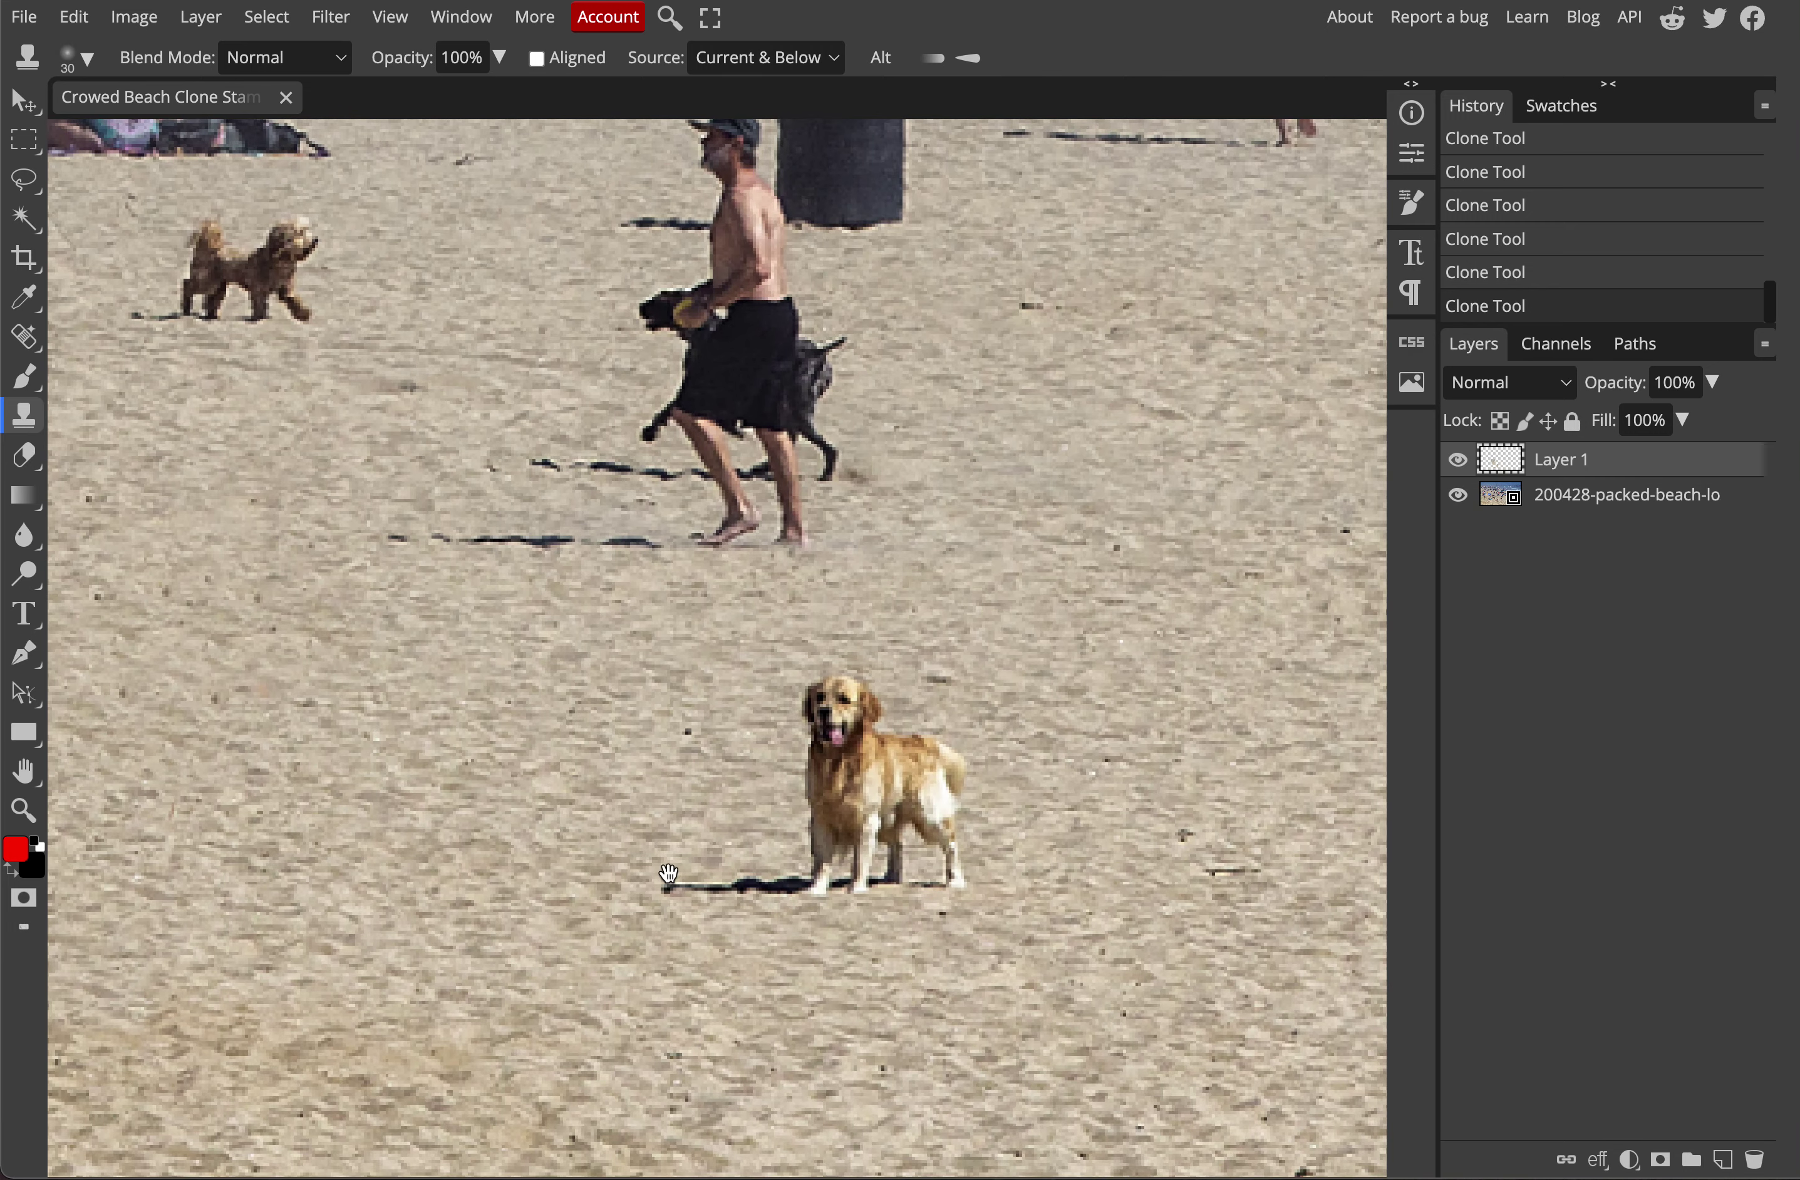
scroll(775, 684, down, 5)
- Undo a stray stroke on the retriever and paint two clone copies of it onto the sand
drag(1007, 629, 1024, 667)
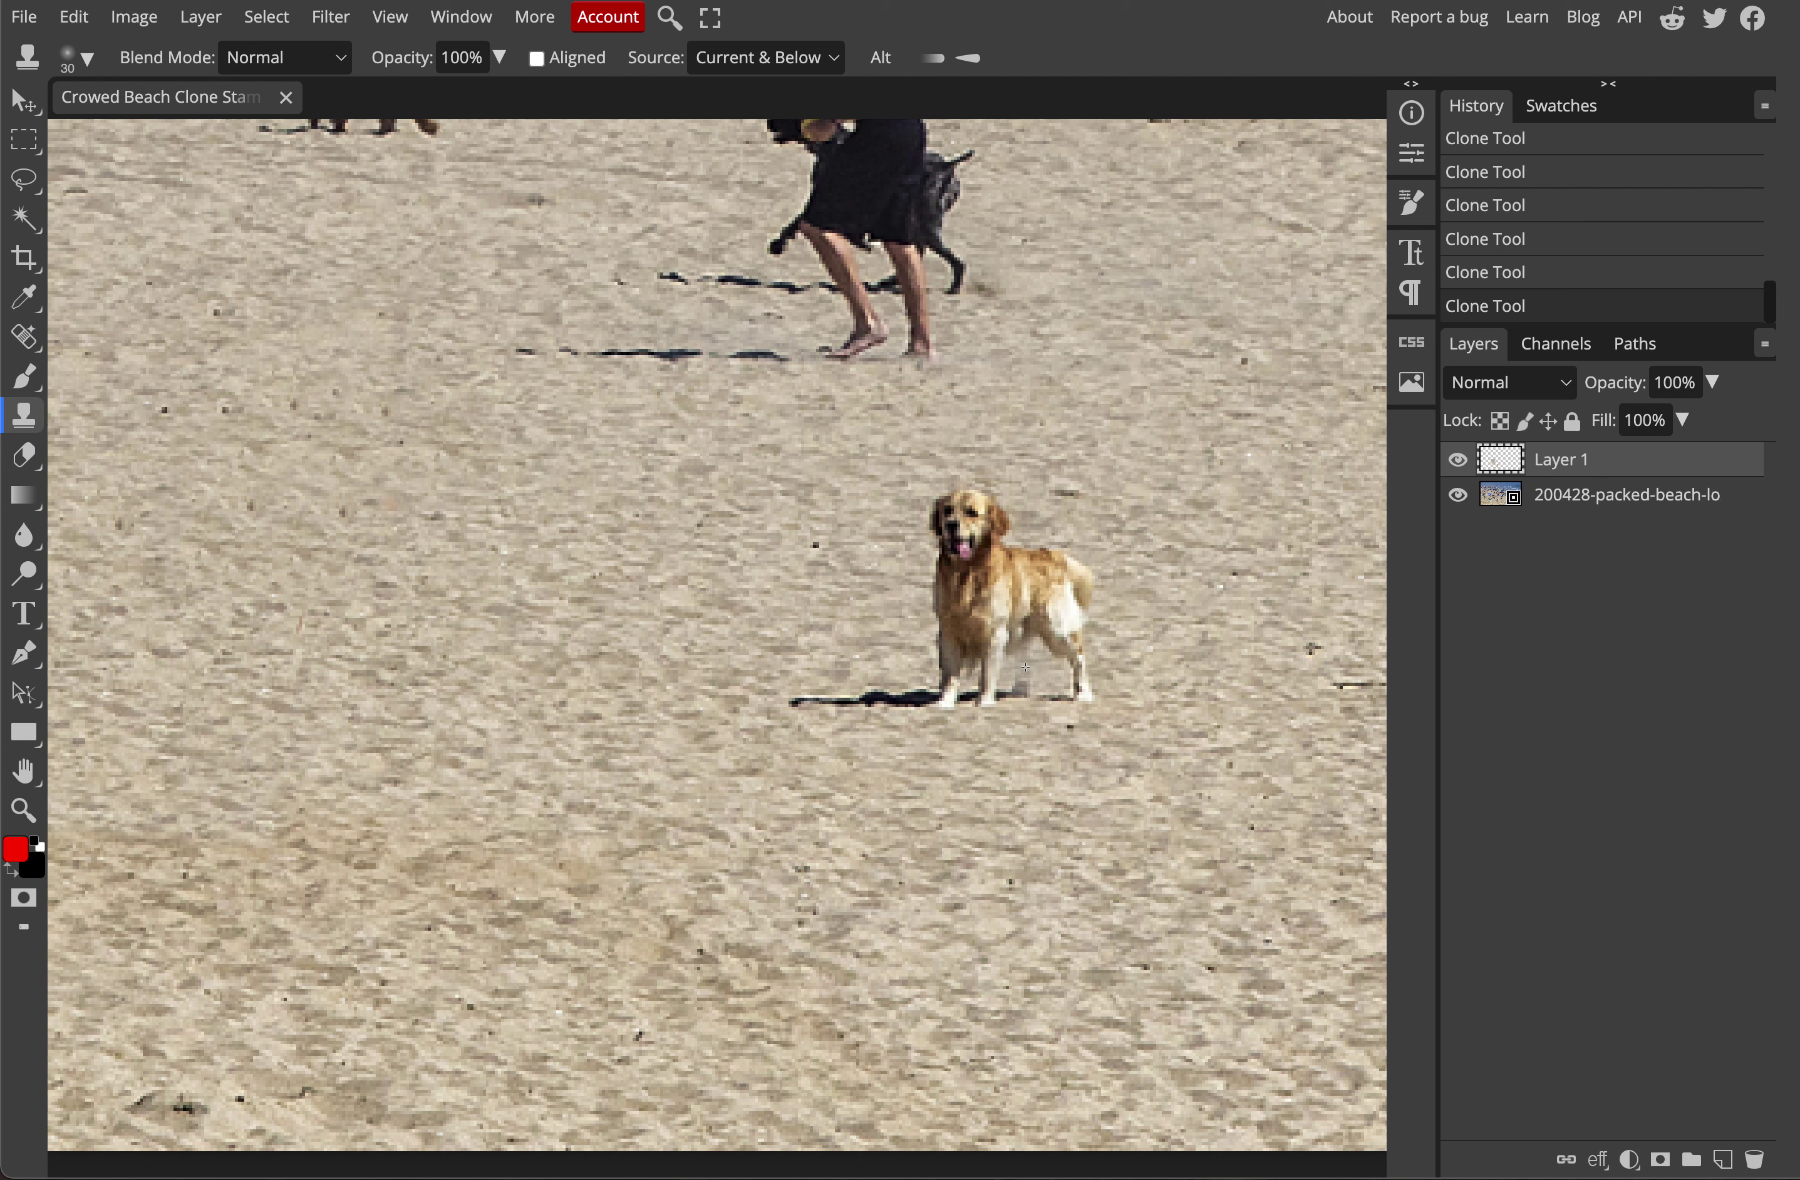
key(ctrl+z)
mouse_move(397, 601)
mouse_down()
mouse_move(320, 596)
mouse_move(350, 547)
mouse_move(321, 574)
mouse_move(302, 501)
mouse_move(263, 526)
mouse_move(312, 656)
mouse_move(352, 643)
mouse_move(355, 594)
mouse_move(389, 563)
mouse_move(412, 630)
mouse_move(401, 678)
mouse_move(291, 672)
mouse_move(348, 699)
mouse_up()
mouse_move(755, 459)
mouse_down()
mouse_move(663, 503)
mouse_move(651, 536)
mouse_move(646, 439)
mouse_move(667, 398)
mouse_move(624, 406)
mouse_move(726, 544)
mouse_move(647, 571)
mouse_move(765, 579)
mouse_up()
mouse_move(652, 585)
mouse_down()
mouse_move(728, 536)
mouse_move(759, 468)
mouse_move(714, 560)
mouse_up()
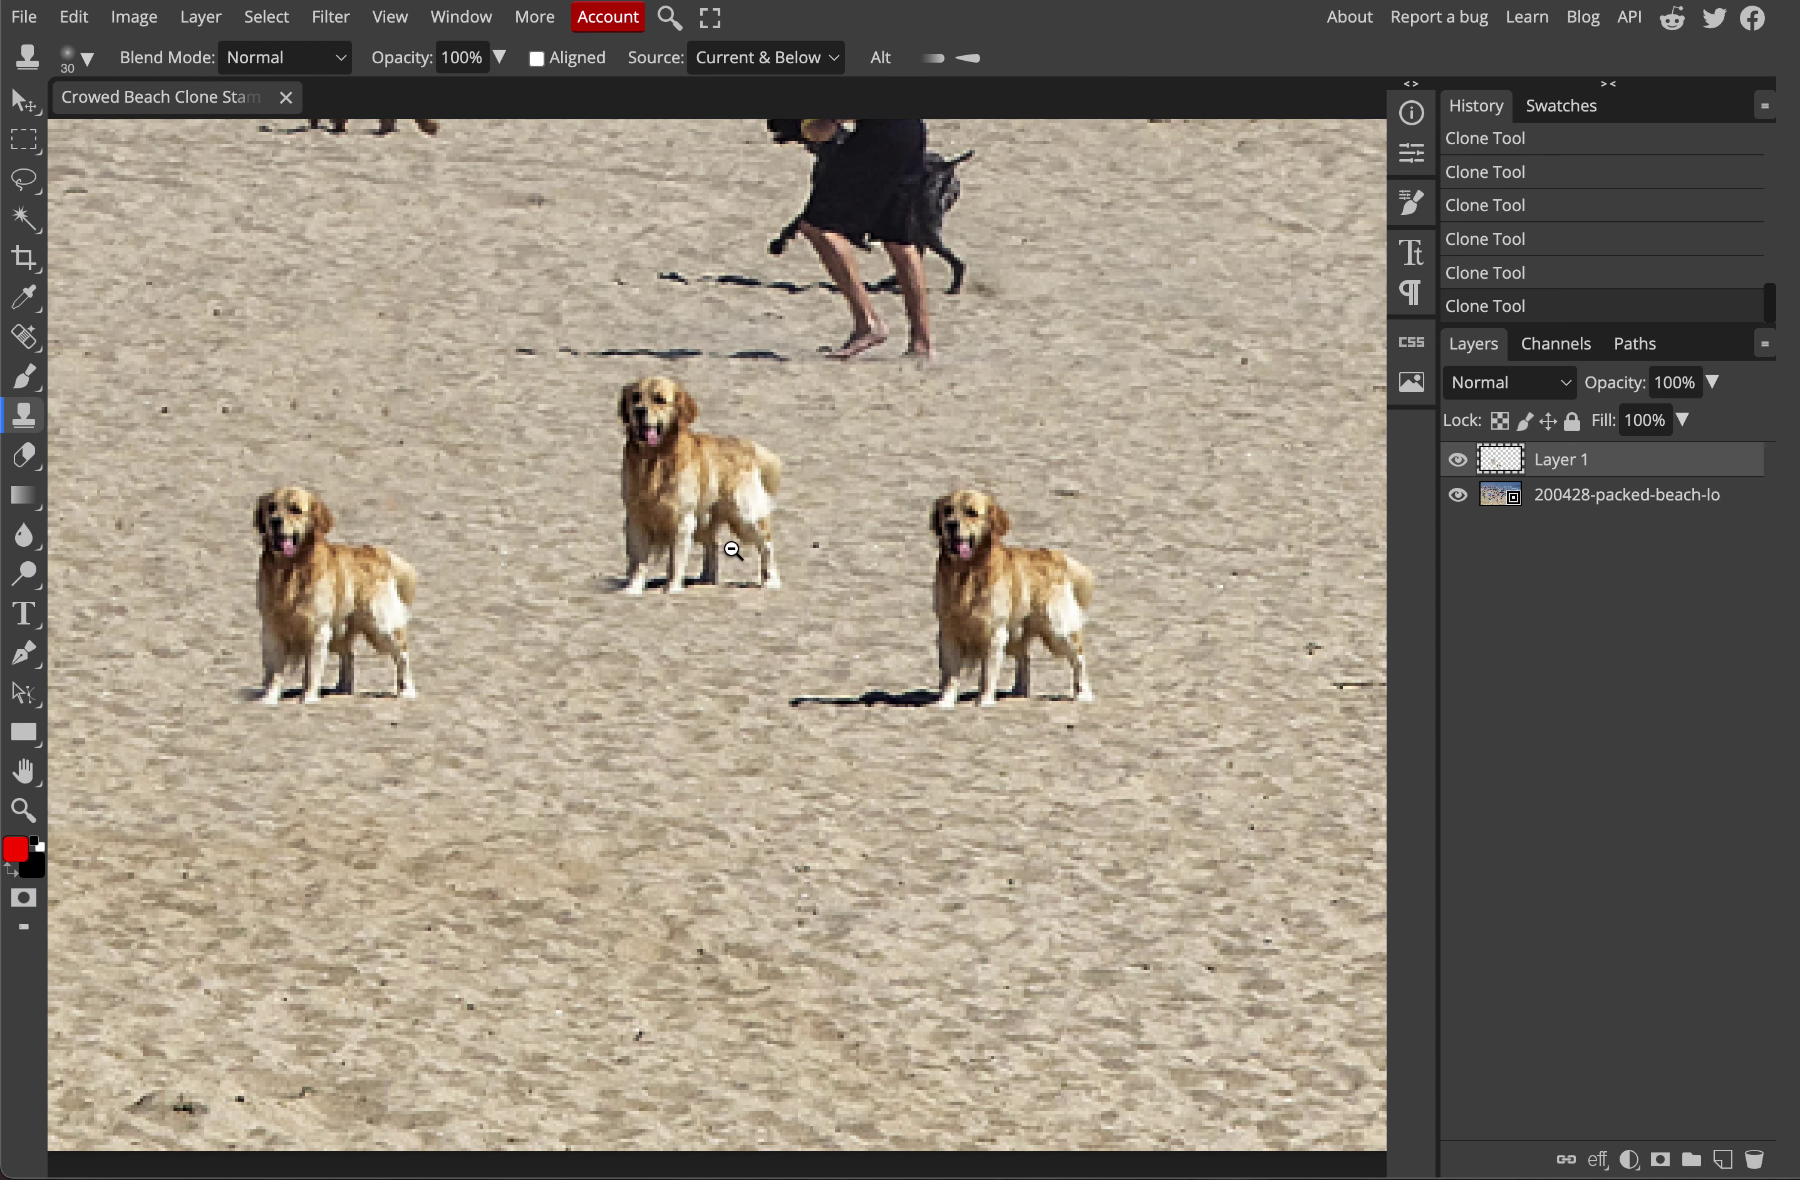
scroll(732, 549, down, 5)
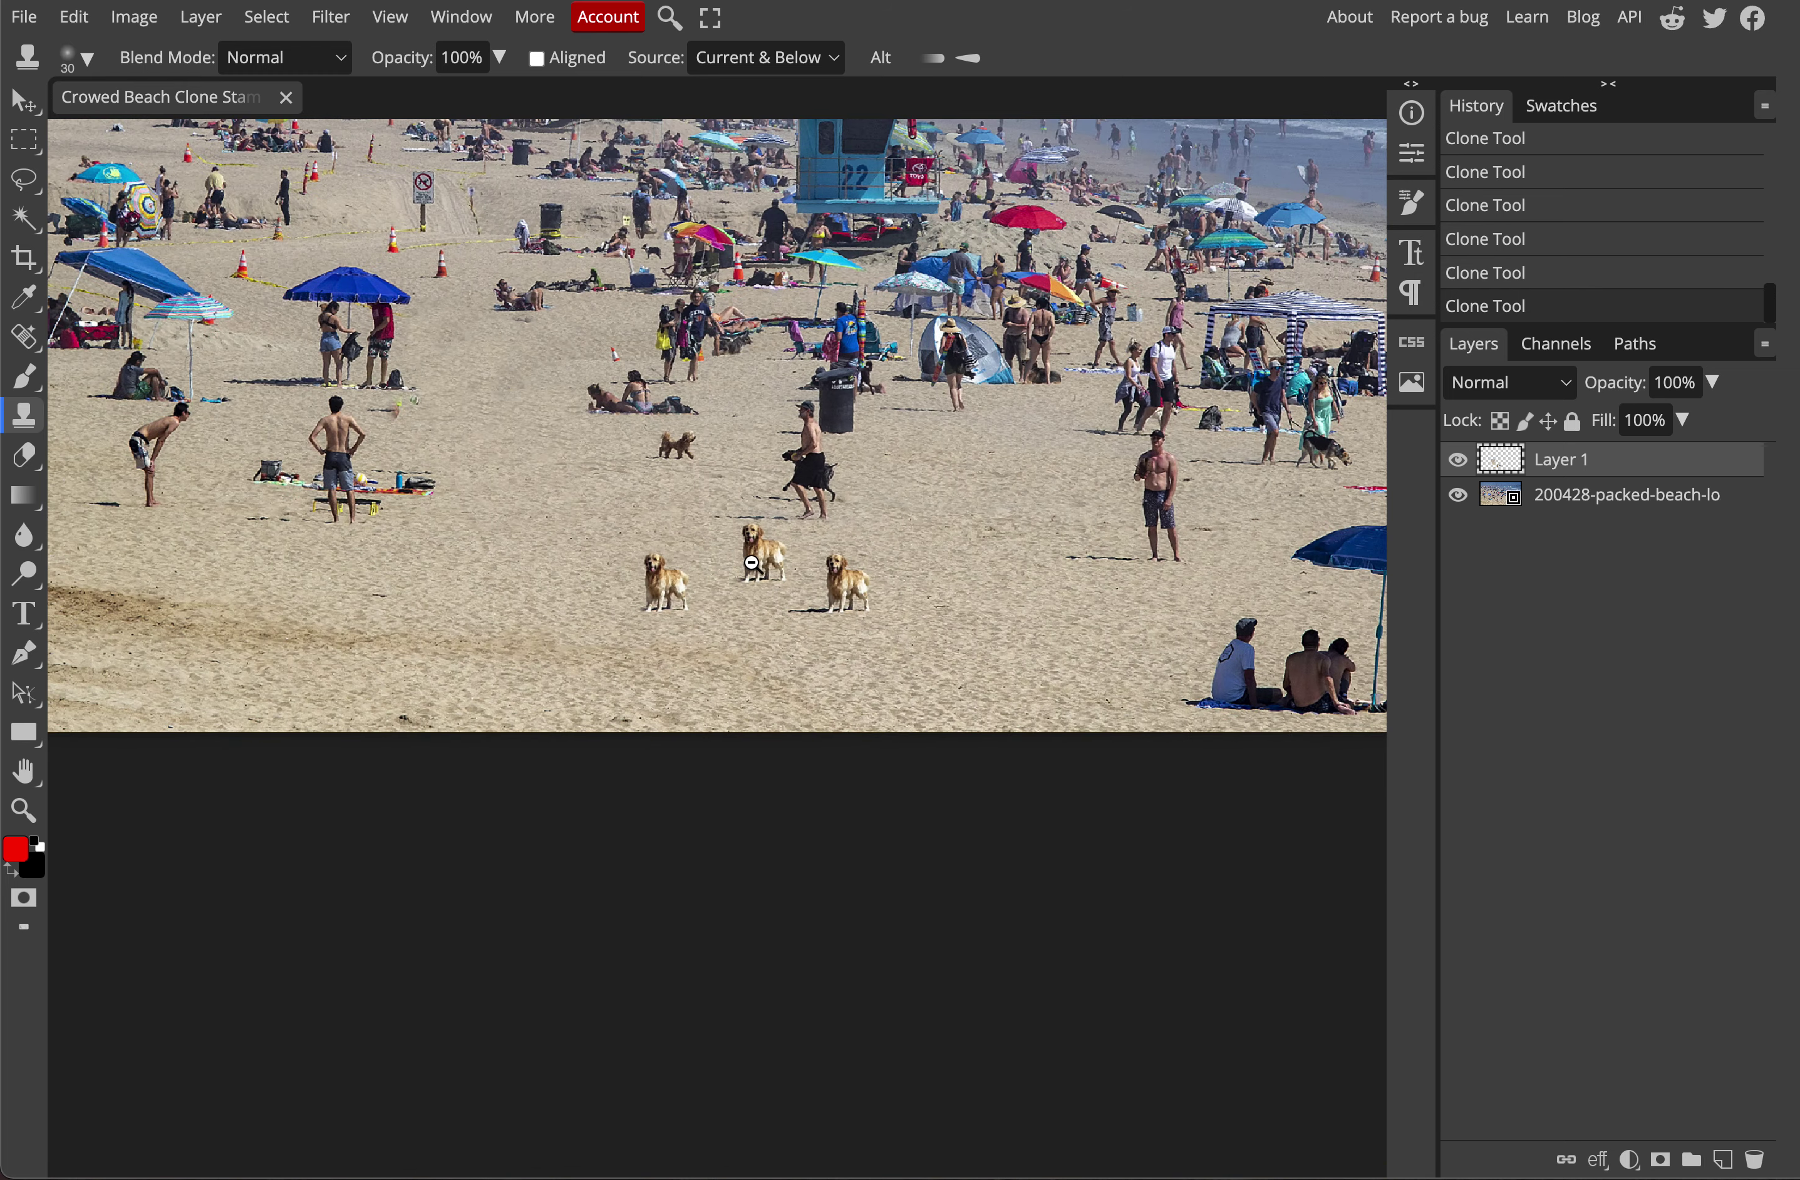
scroll(752, 563, down, 2)
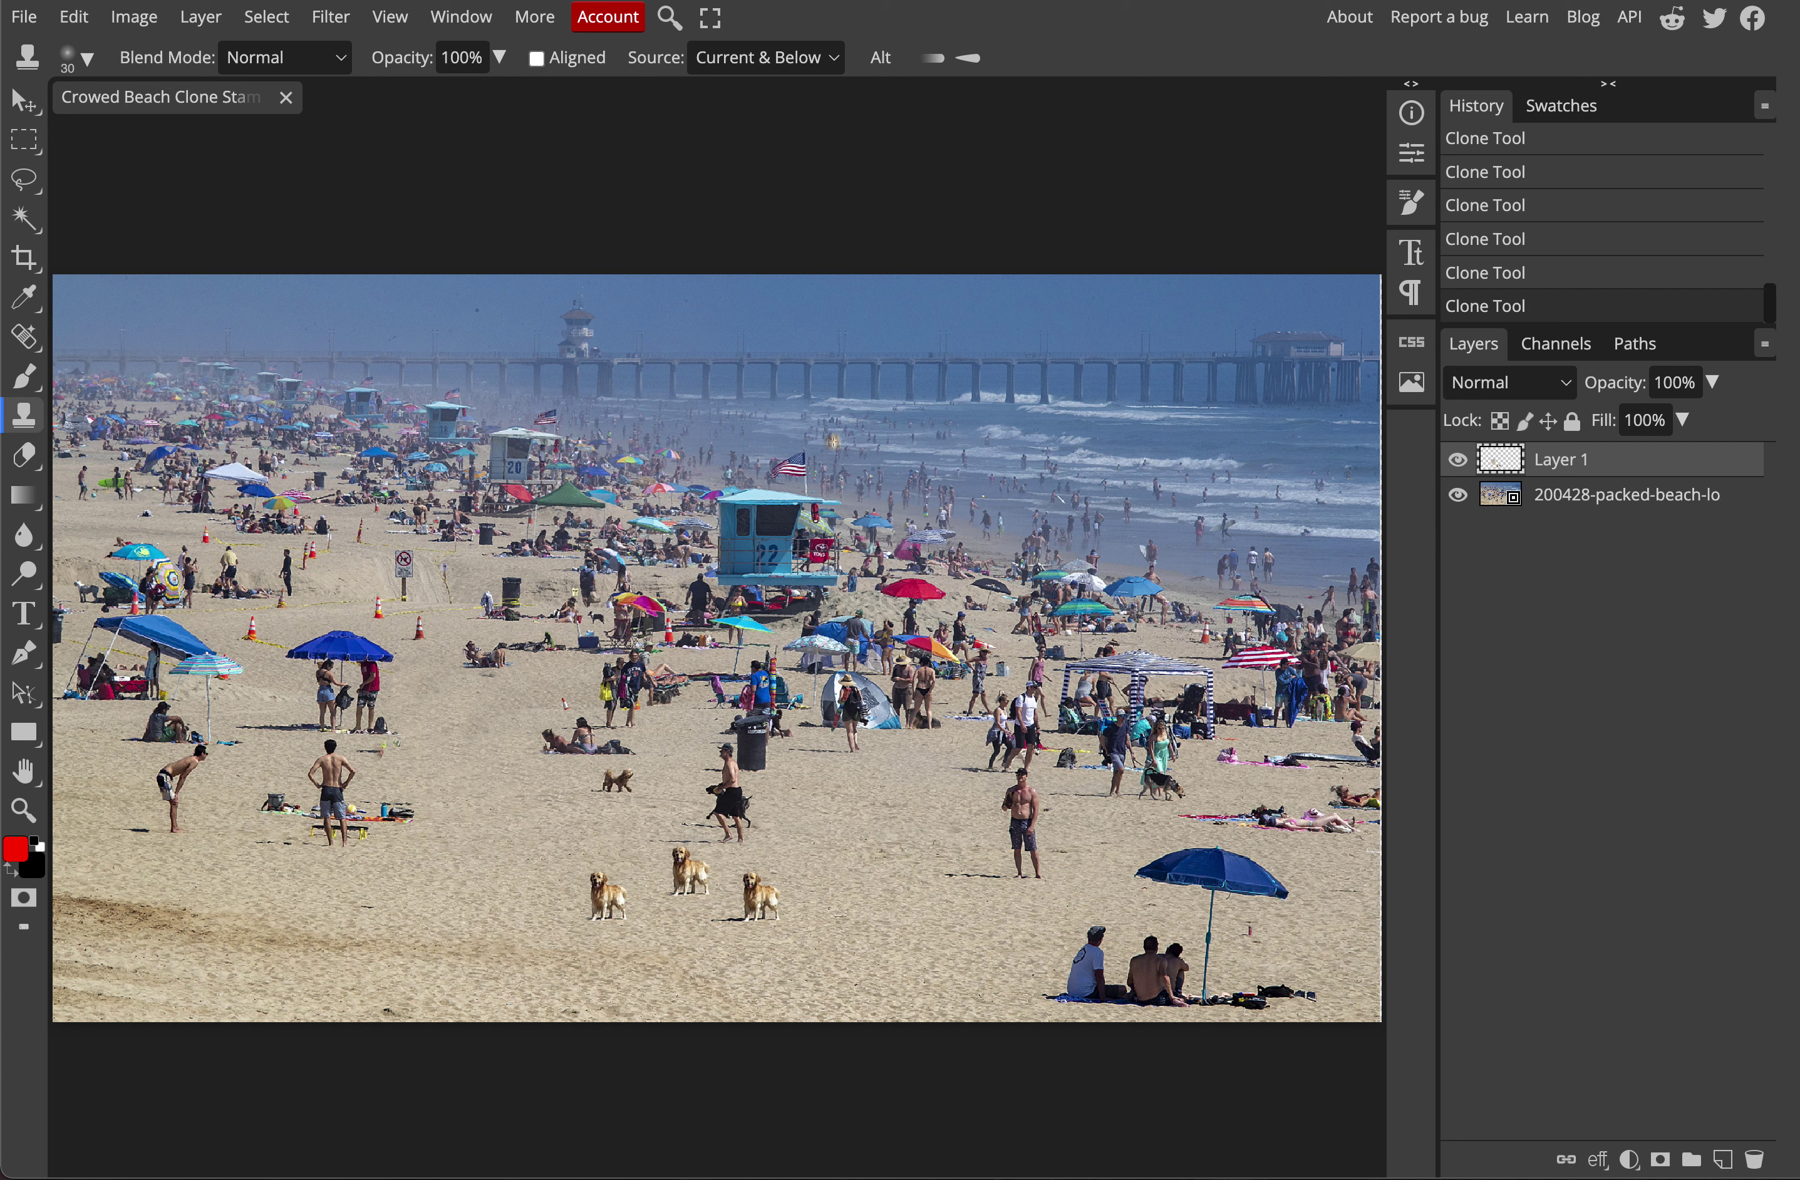
click(25, 419)
click(26, 427)
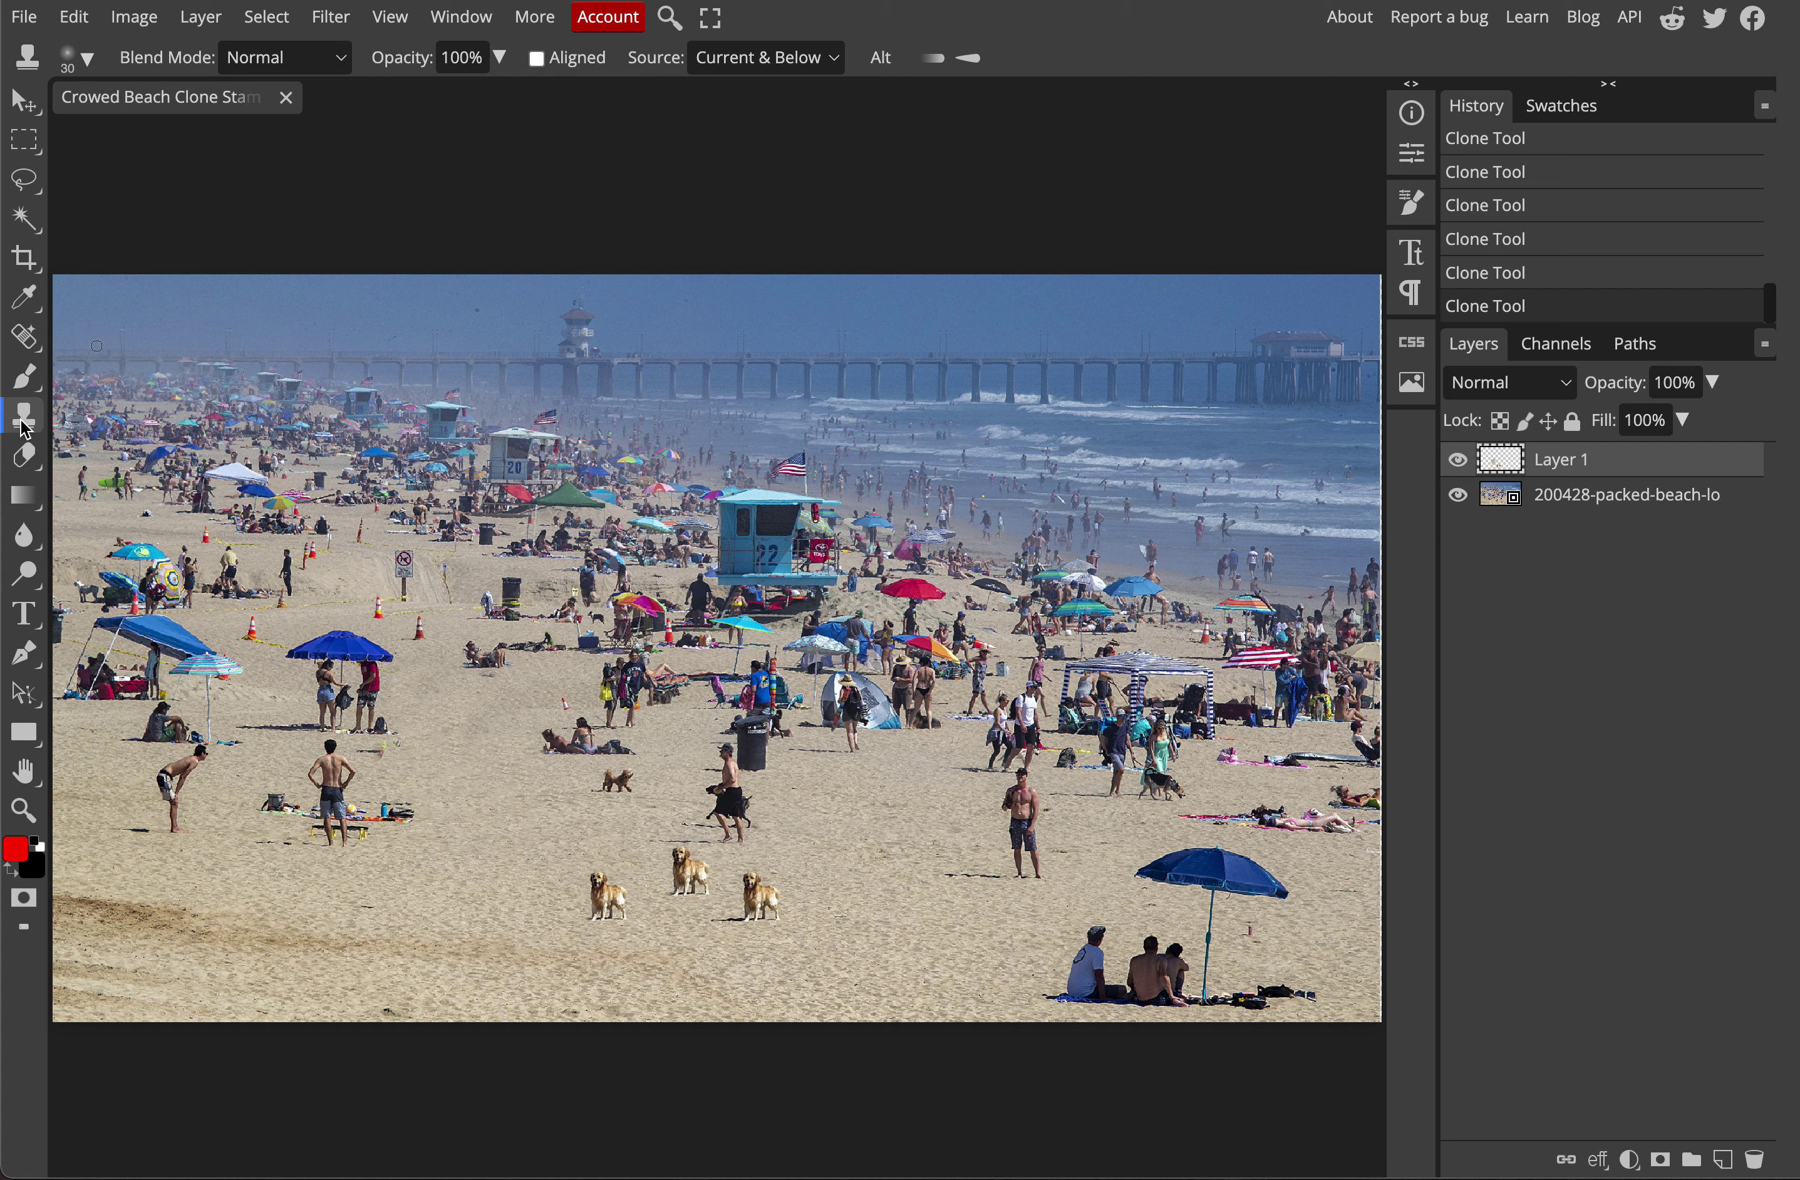